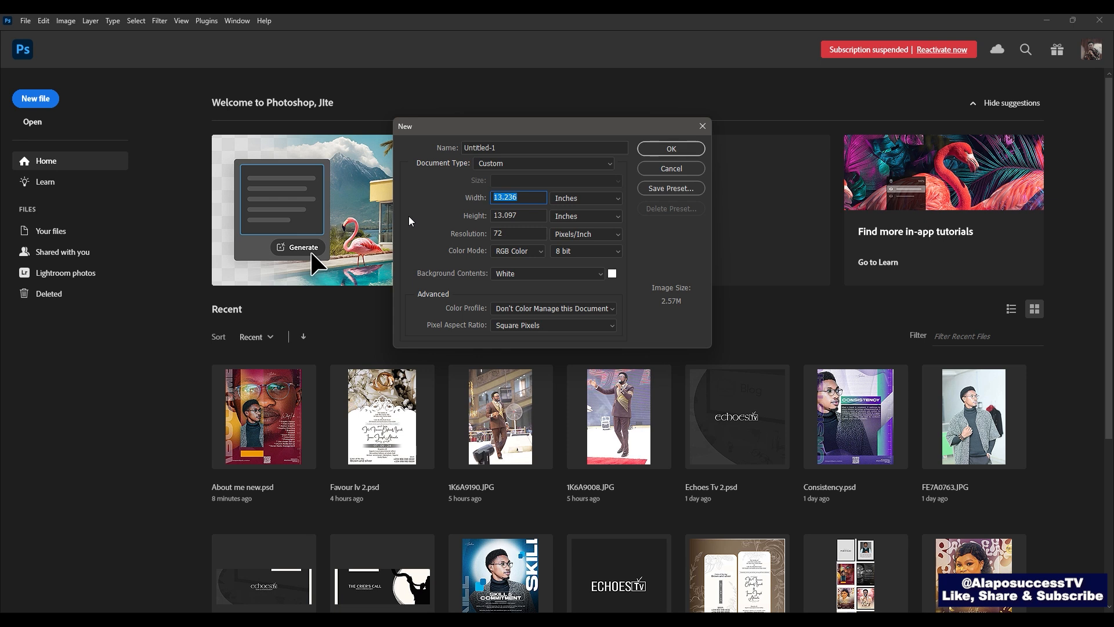
Step: Create a new document 8 inches wide and 10 inches high at 300 pixels/inch
text(8)
key(Tab)
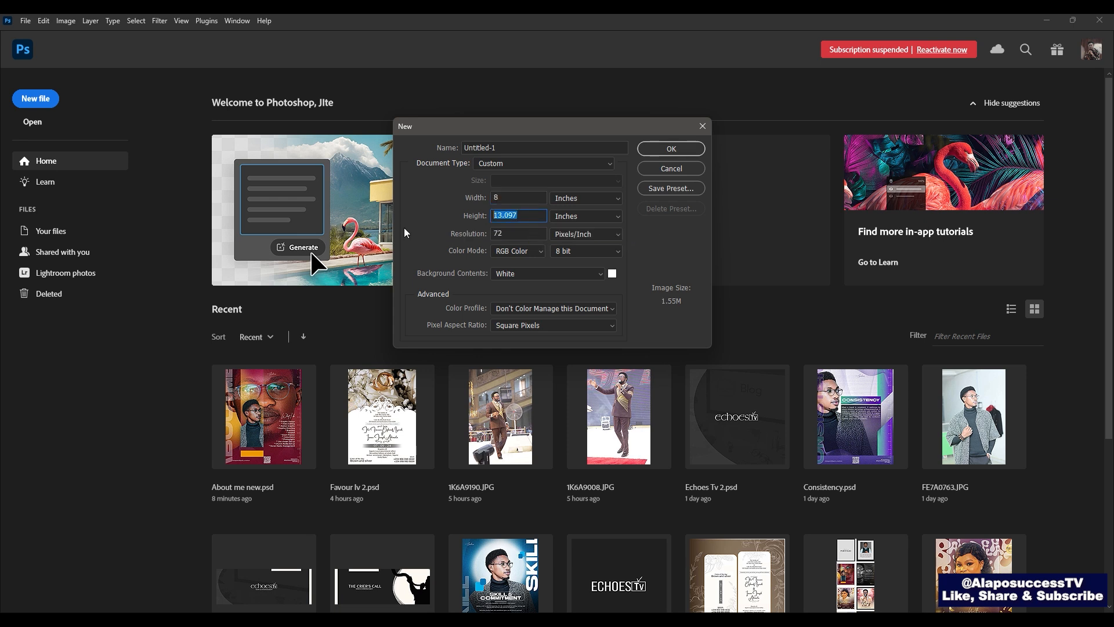
text(10)
key(Tab)
text(300)
key(Return)
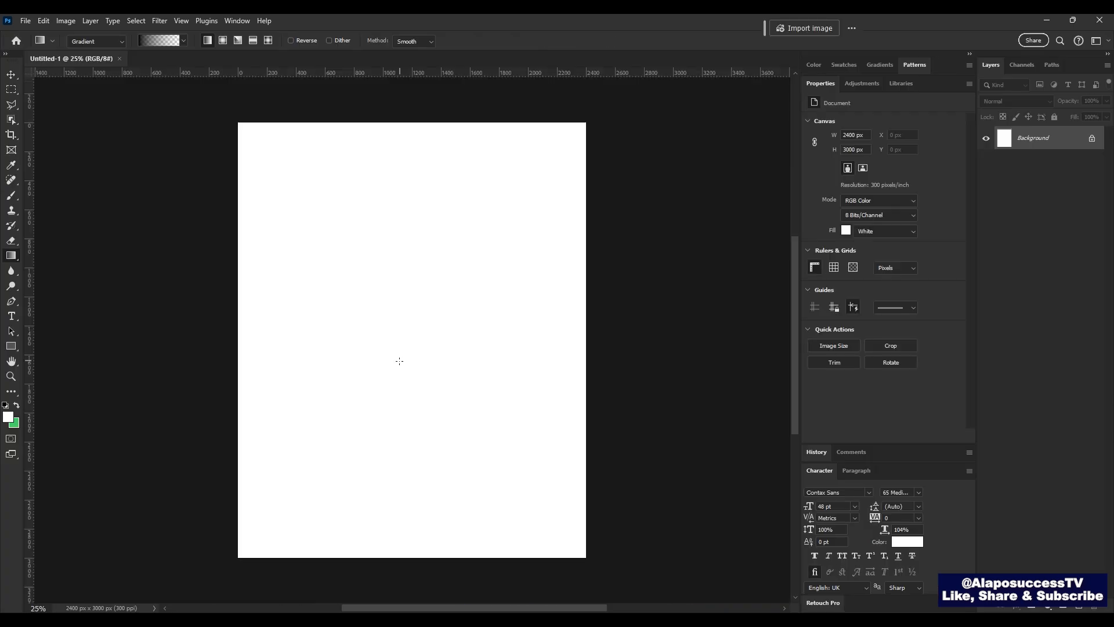
Step: Place the gradient-abstract-blurred-grainy-background_1188-710 image on the canvas and close the Nik Collection panel
key(v)
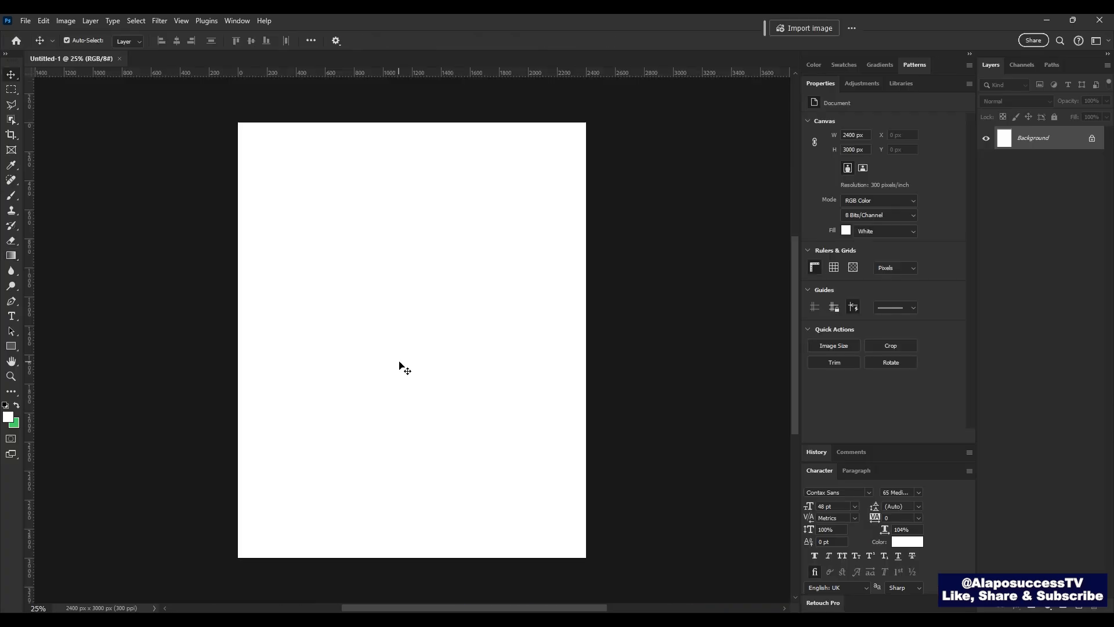
click(24, 20)
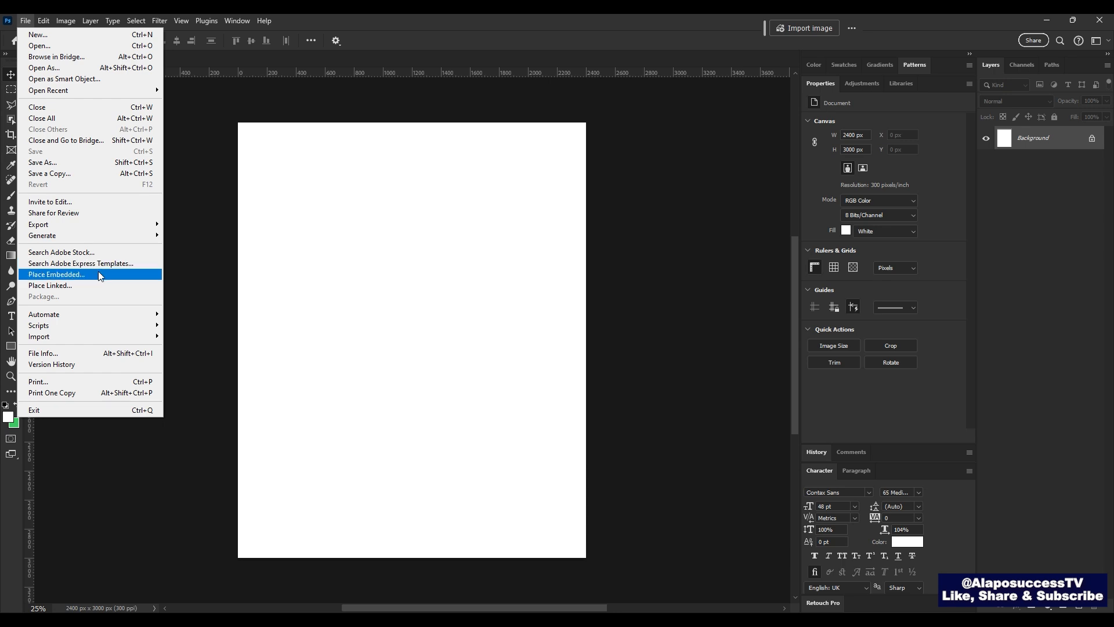
click(439, 152)
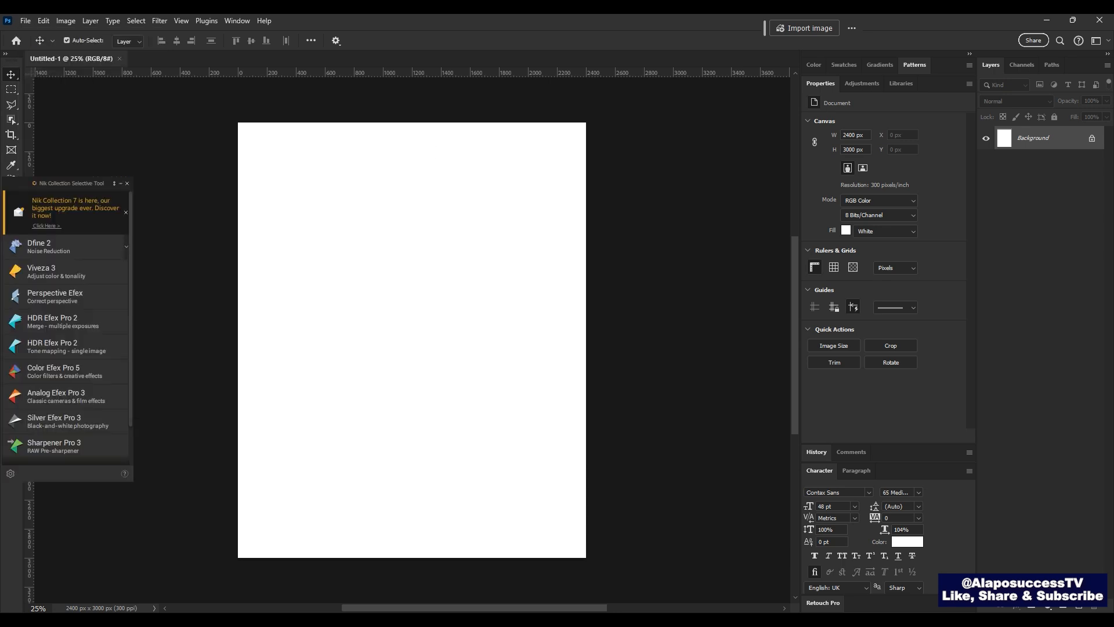
drag(547, 330, 368, 316)
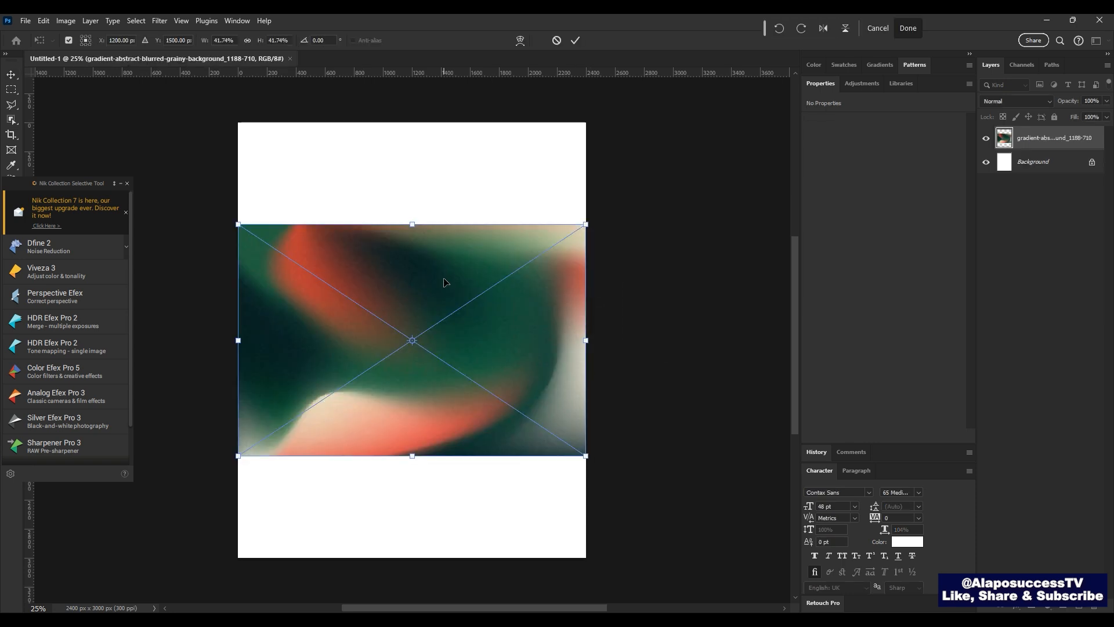
key(Return)
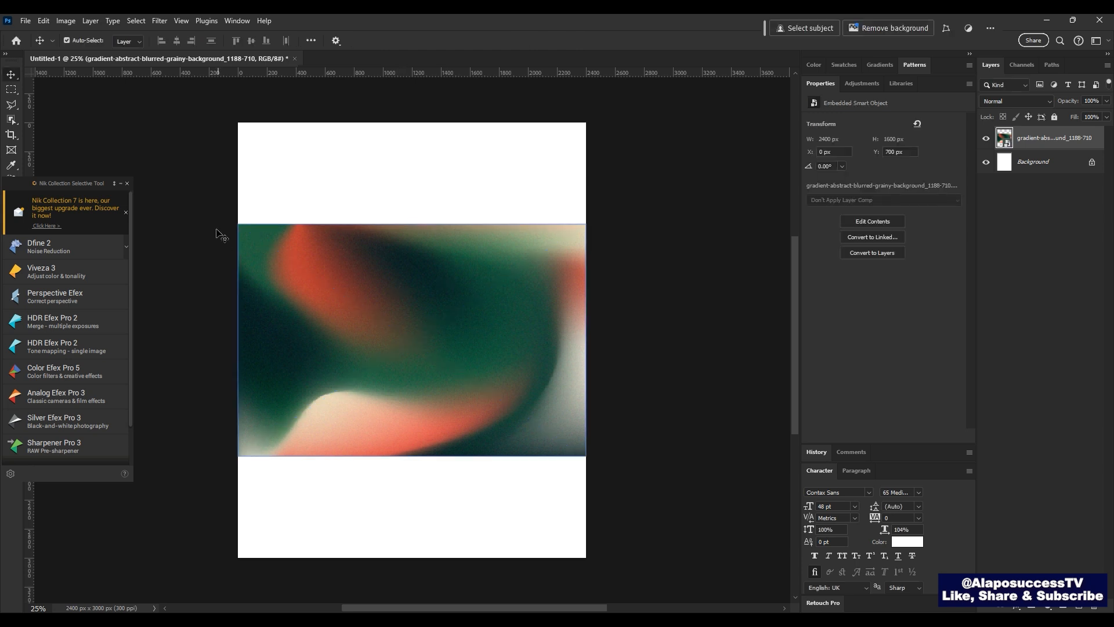
click(125, 183)
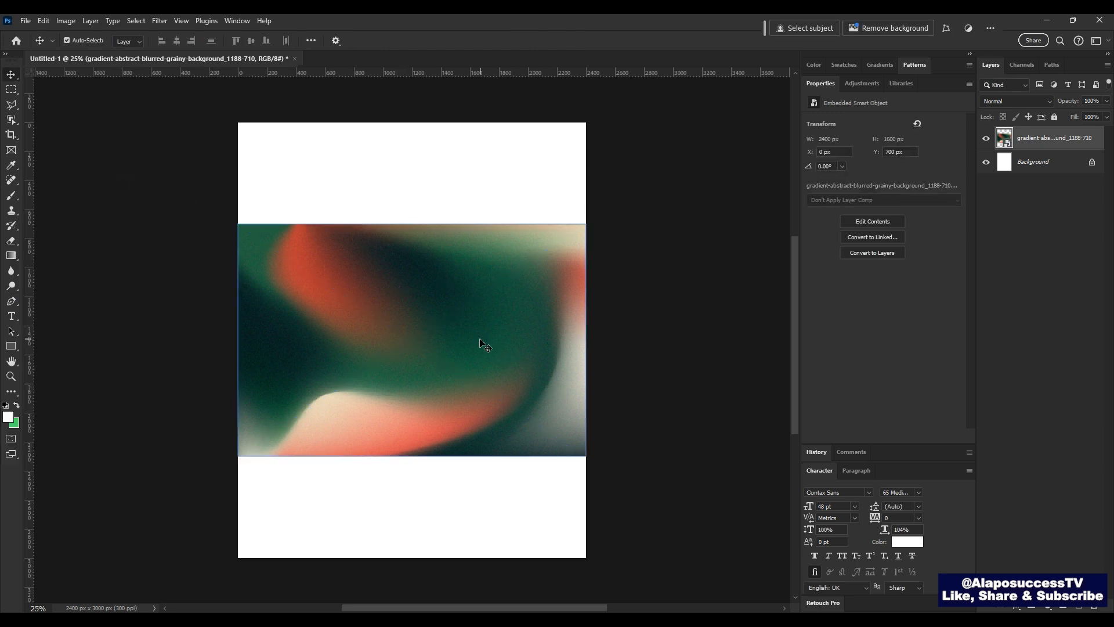
Step: Rotate the placed gradient image 90° clockwise, and replace it with a fresh placement of the same file
key(ctrl+t)
right_click(467, 318)
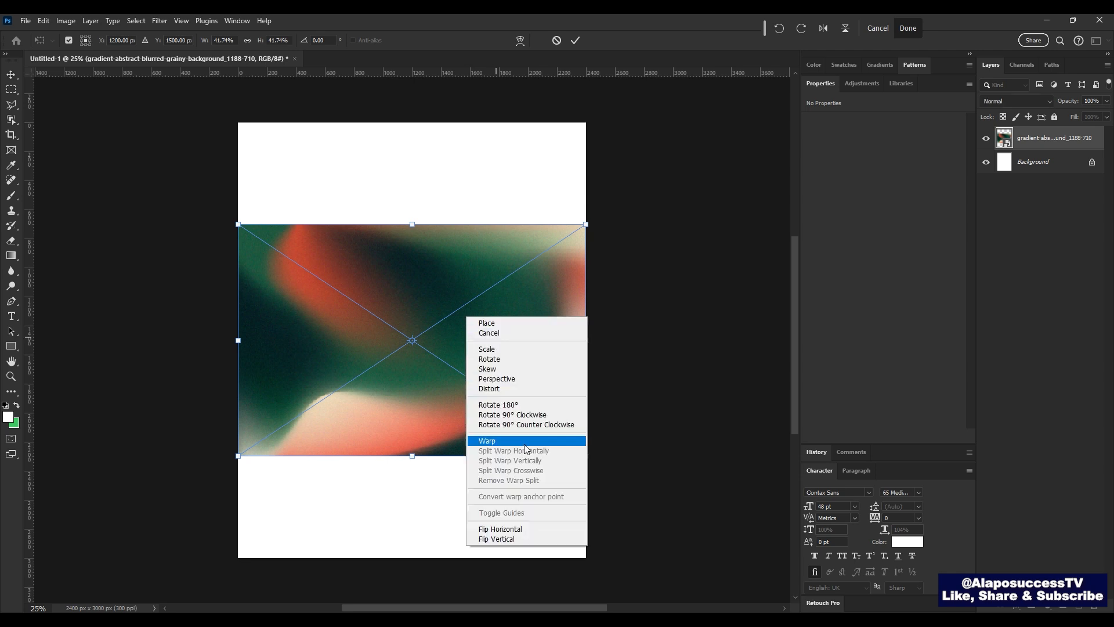
click(551, 415)
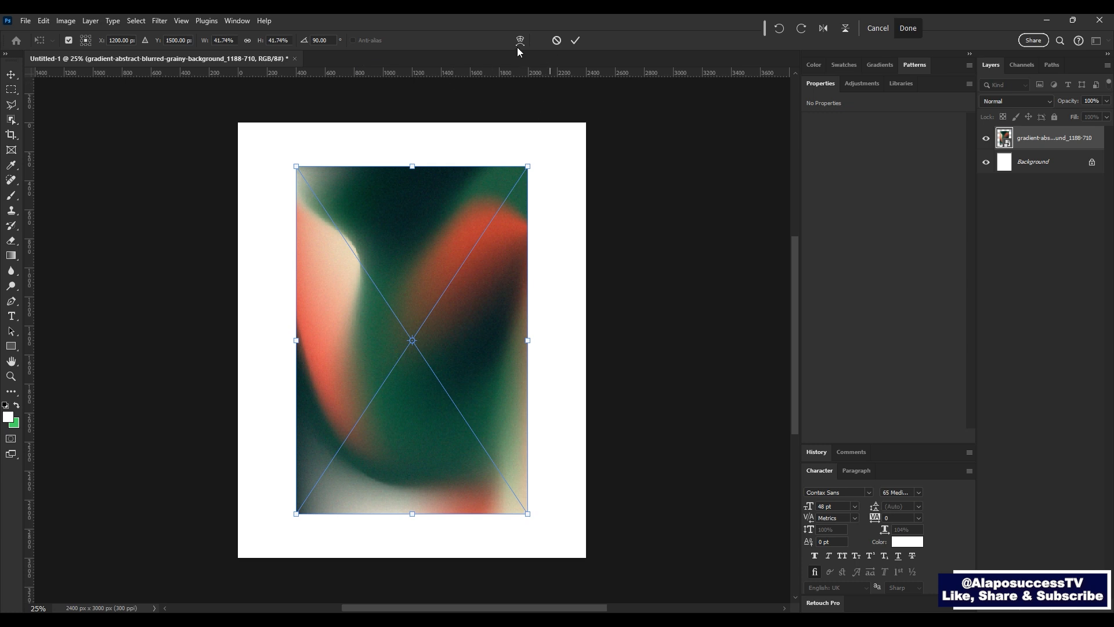
key(Return)
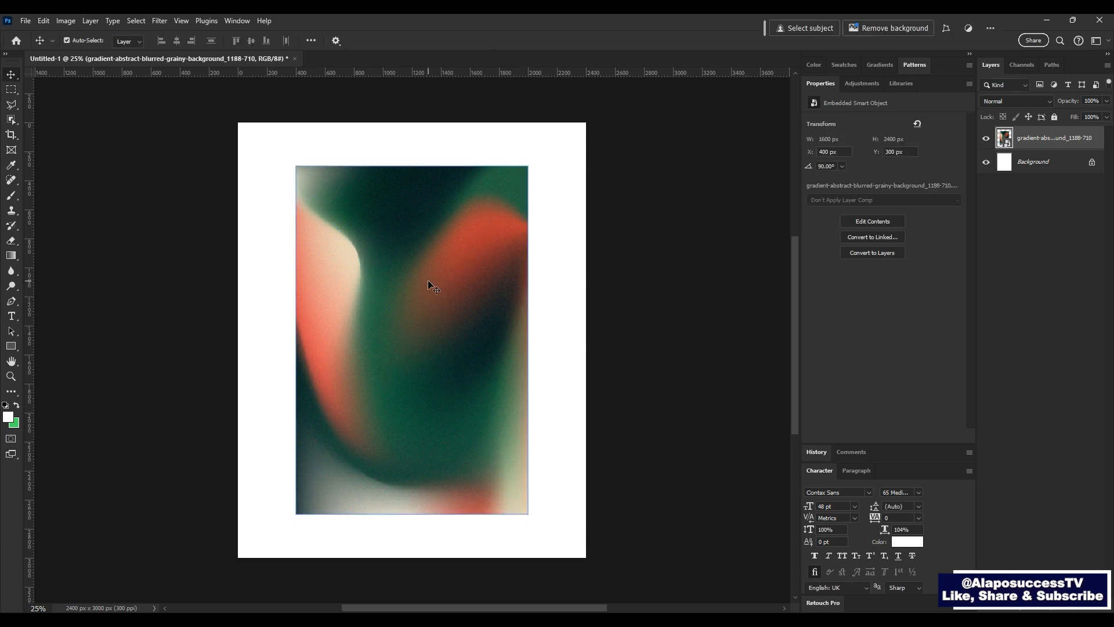
key(Delete)
drag(394, 441, 363, 429)
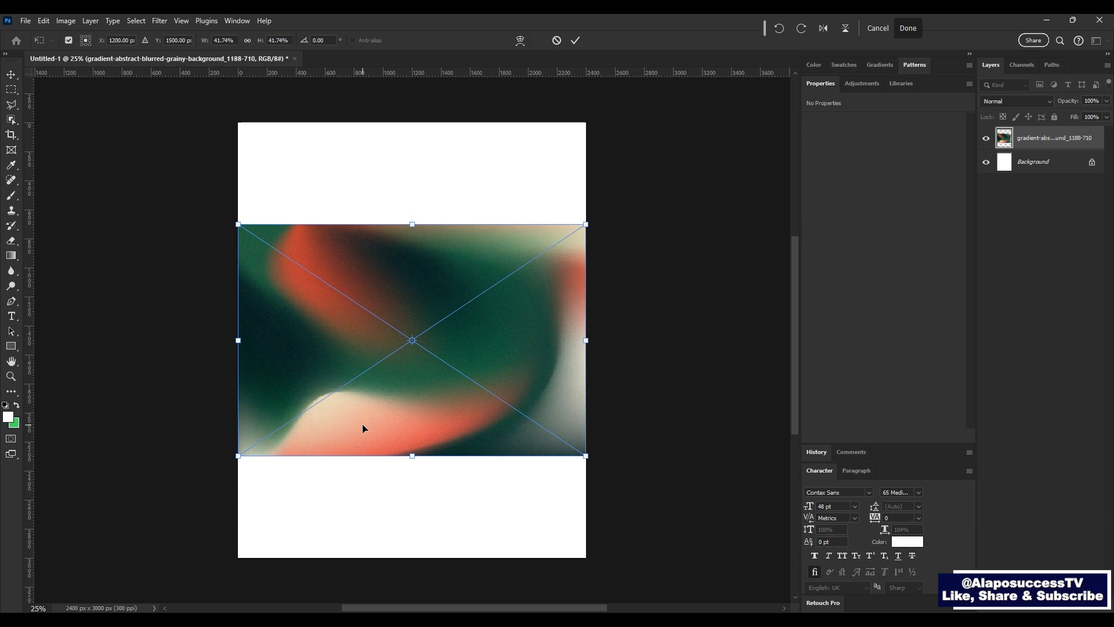
key(Return)
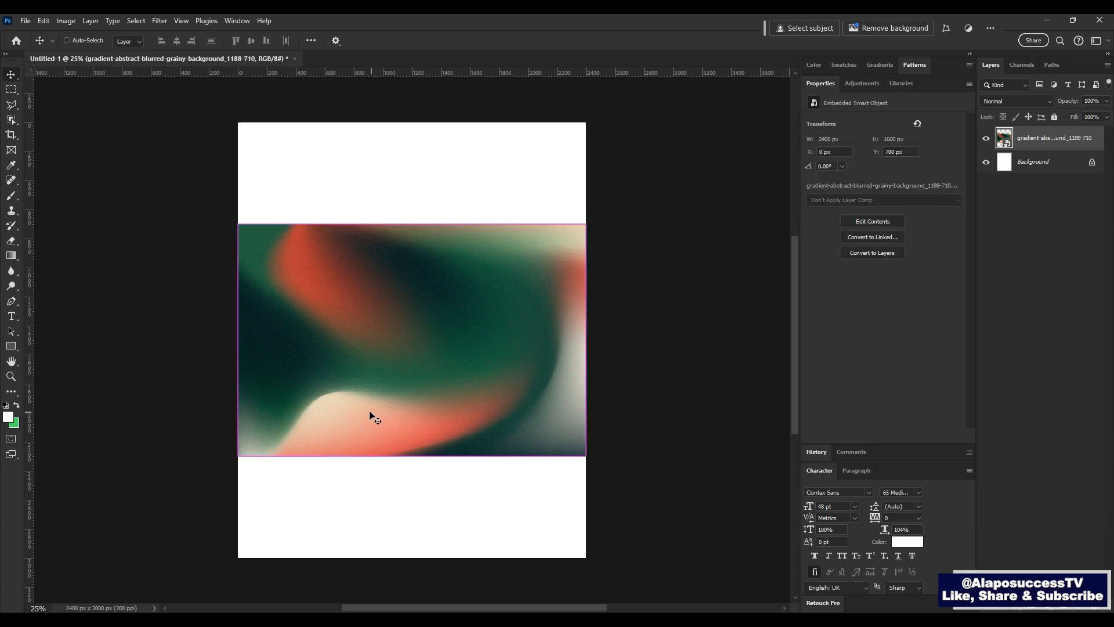
Step: Rotate the green and orange gradient image 90° clockwise and enlarge it from its center to cover the whole canvas
key(ctrl+t)
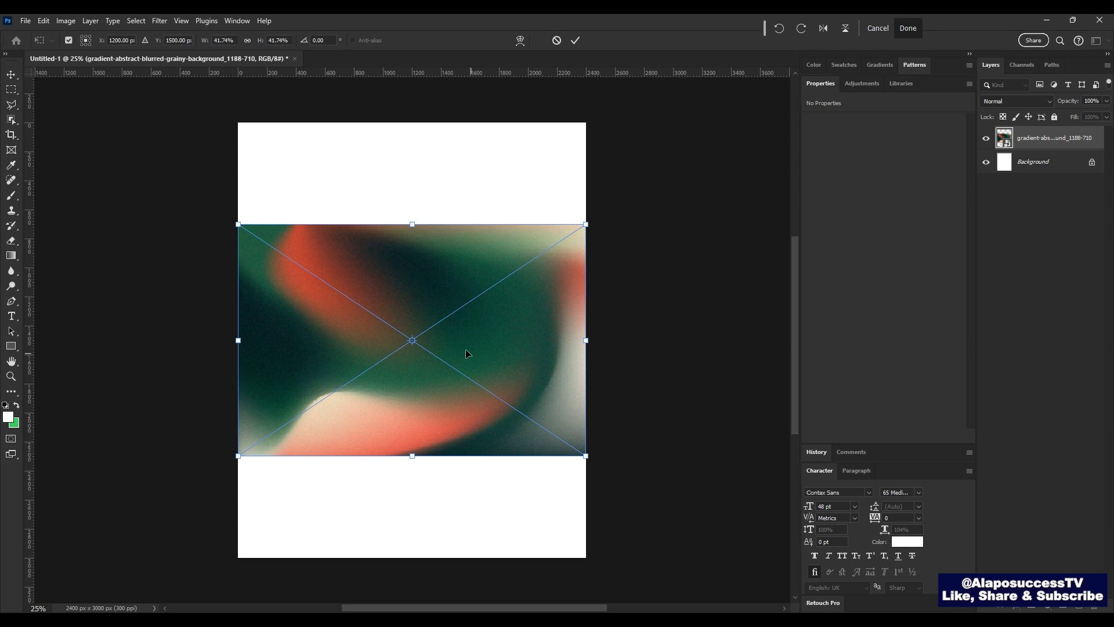
right_click(442, 301)
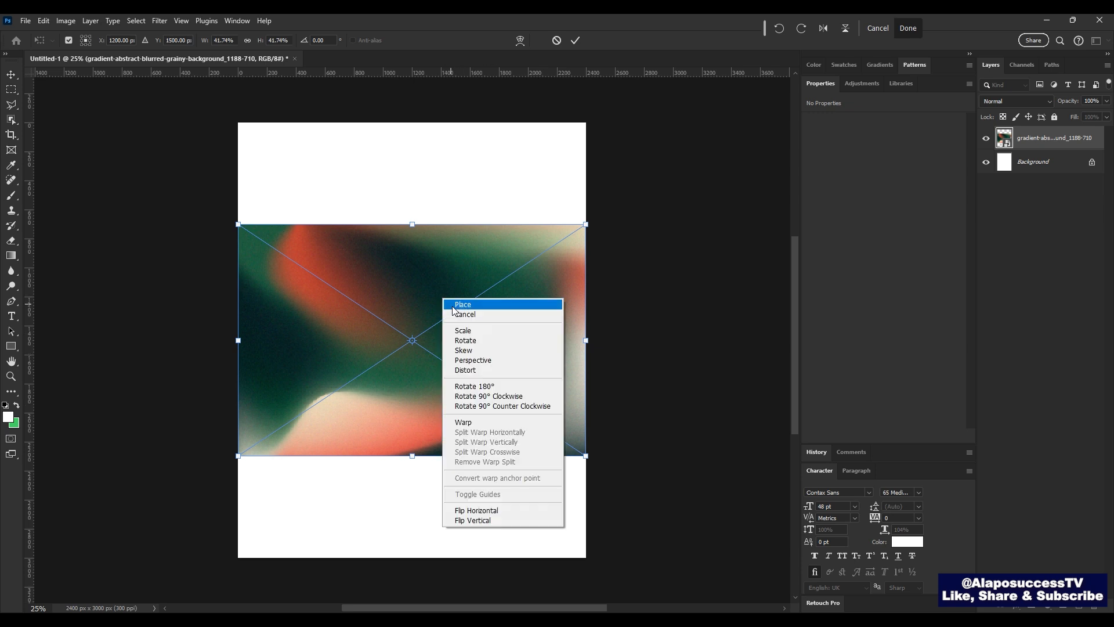
click(532, 397)
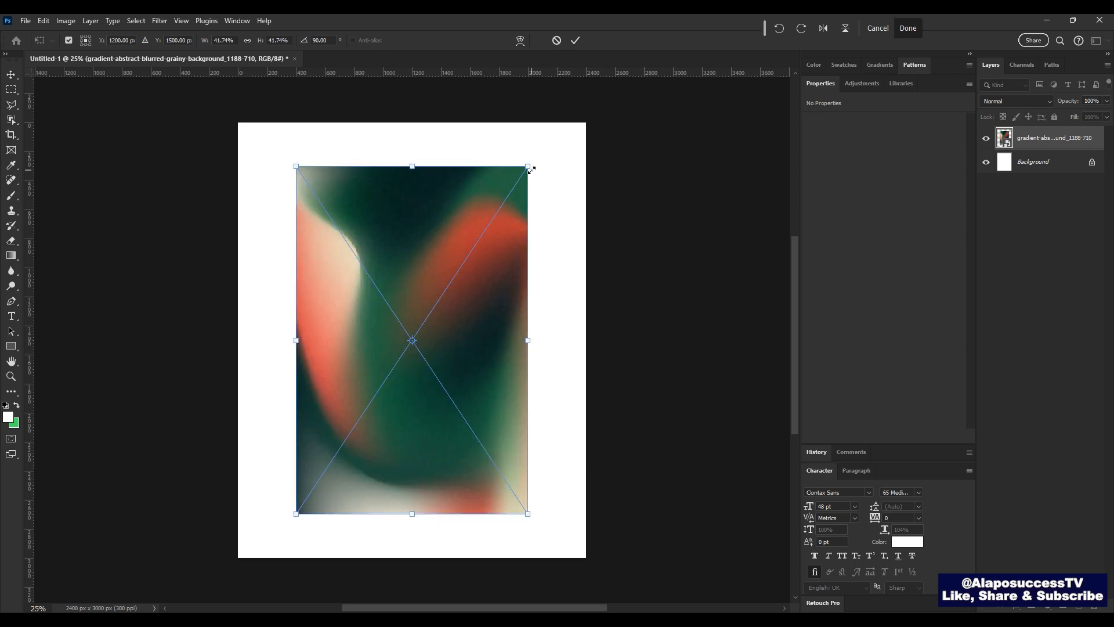
drag(530, 169, 665, 130)
key(Return)
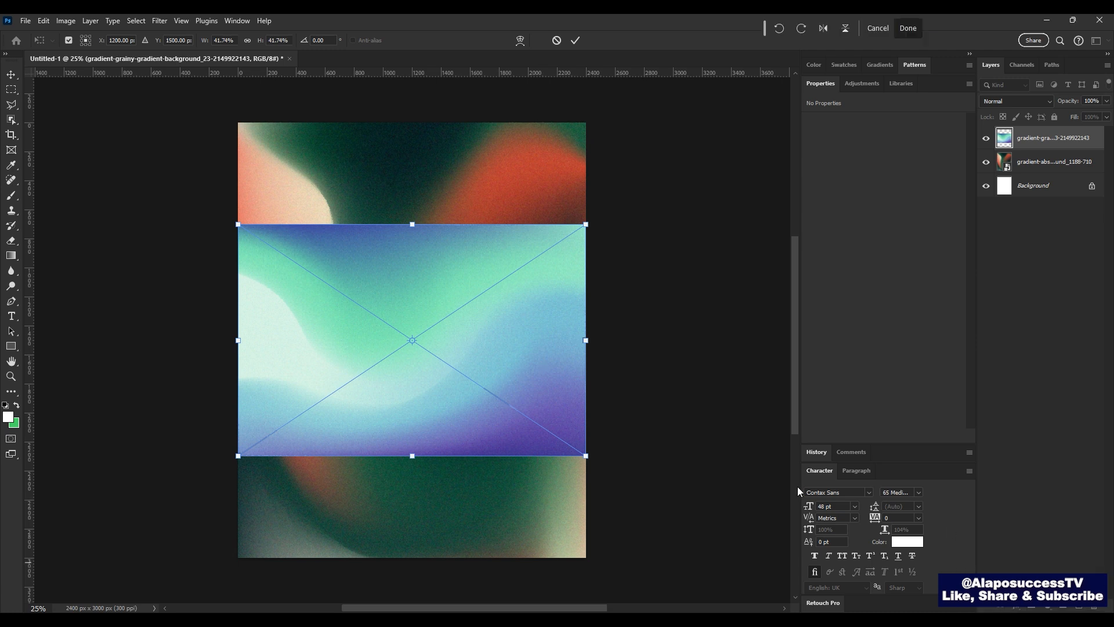
Step: Rotate the blue-green gradient image 90° clockwise and enlarge it to about 2470 × 3706 px, covering the canvas
right_click(446, 294)
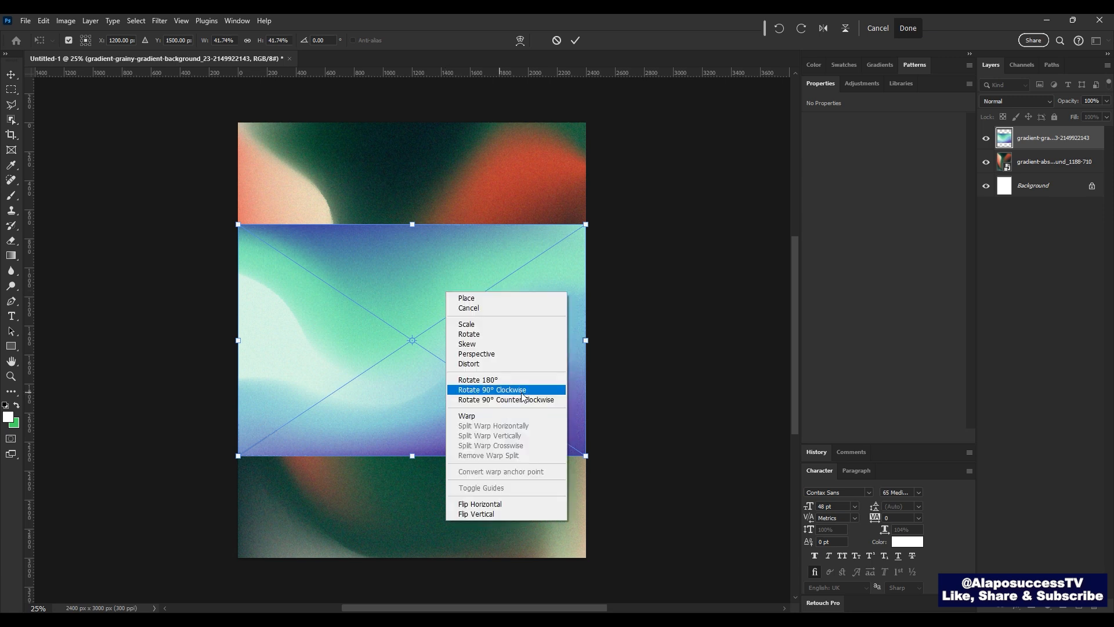
click(519, 390)
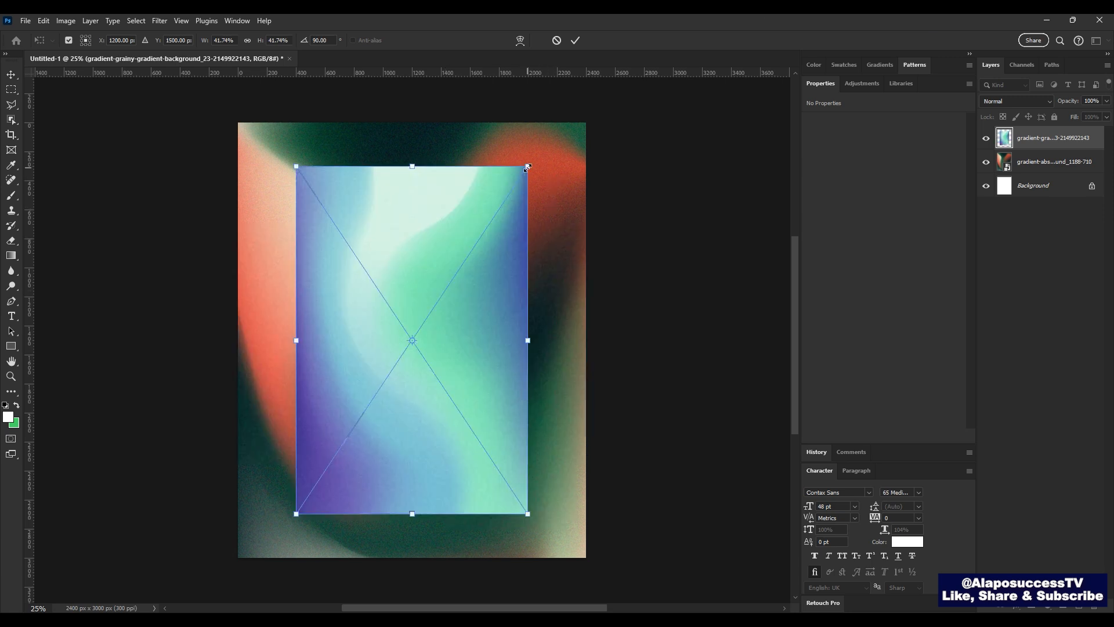
drag(529, 168, 679, 132)
key(Return)
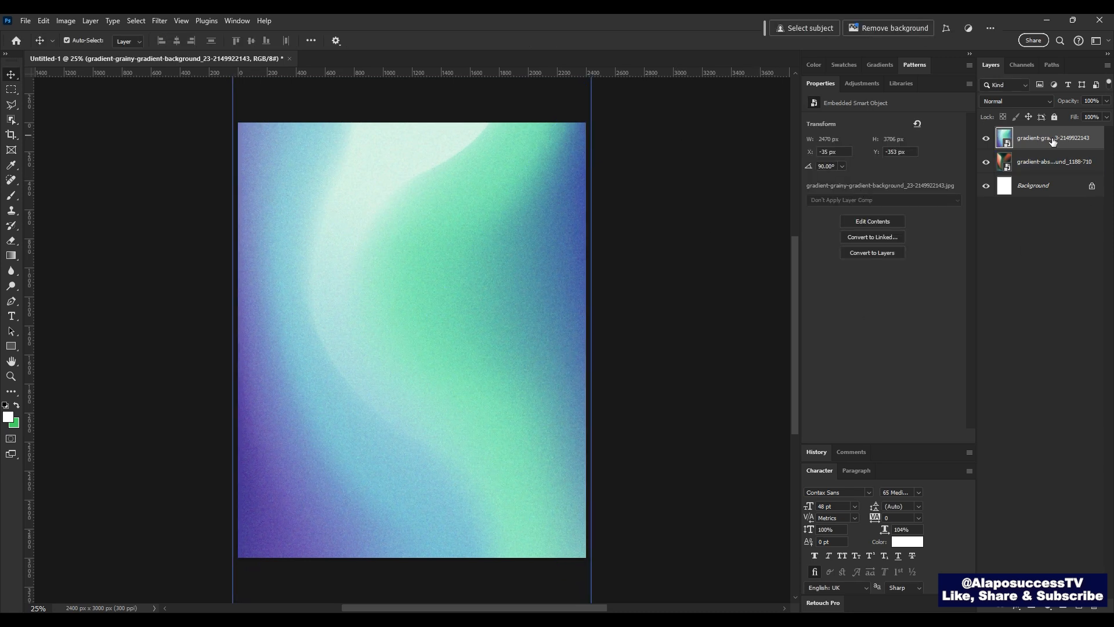
Step: Try several blend modes, including Multiply, on the blue-green gradient layer and return it to Normal
click(1014, 101)
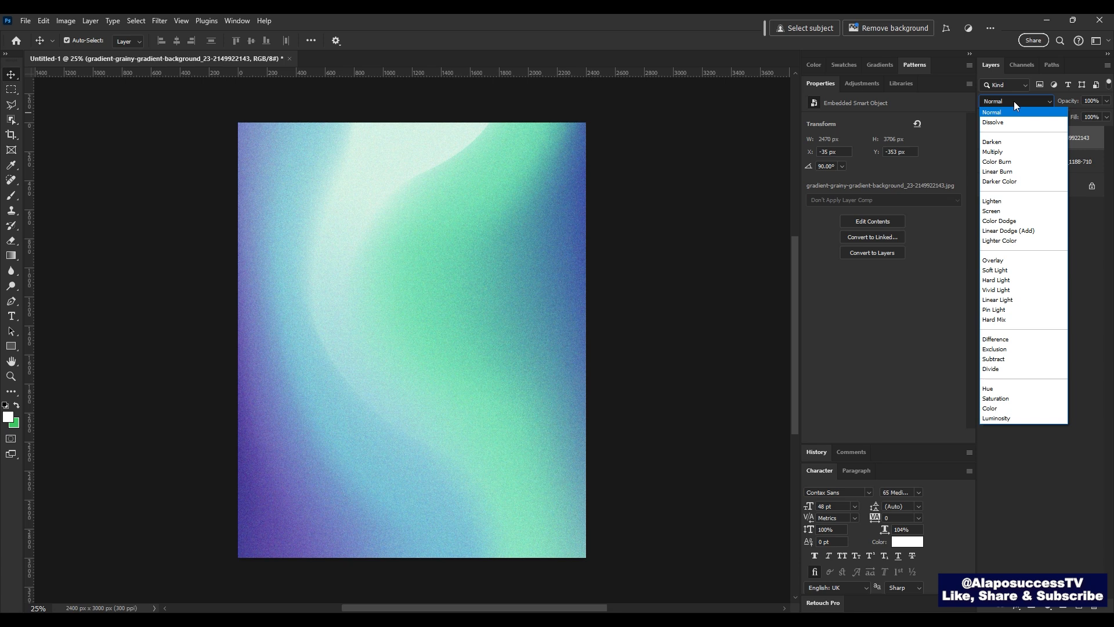
key(Down)
key(Down)
key(Down)
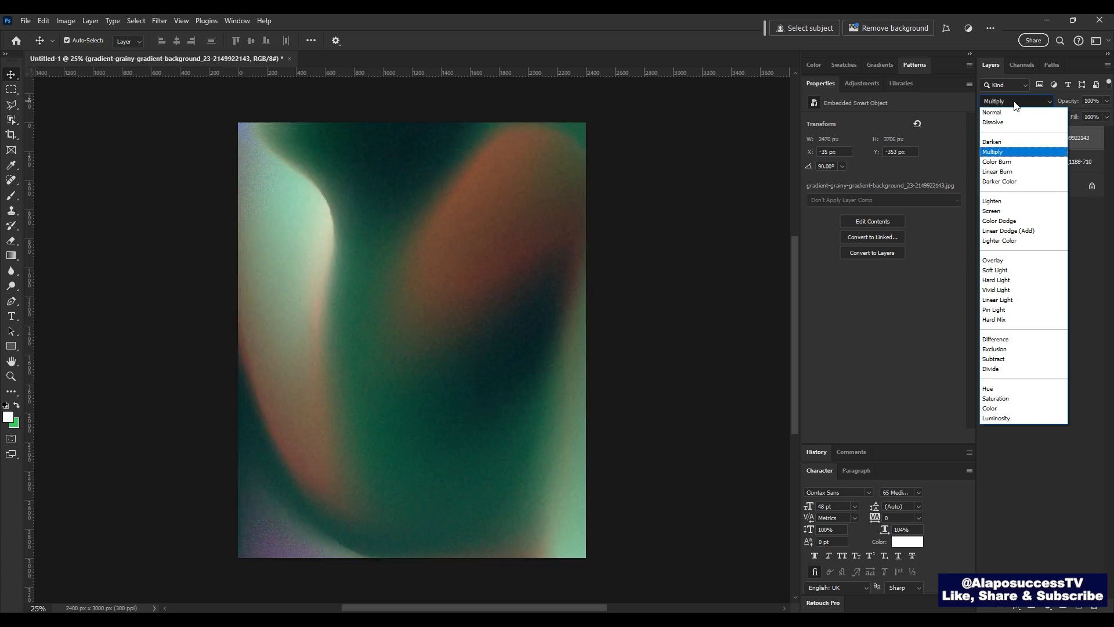
key(Down)
key(Down)
key(Down)
key(Down)
key(Down)
key(Down)
key(Down)
key(Down)
key(Down)
key(Down)
key(Down)
click(994, 112)
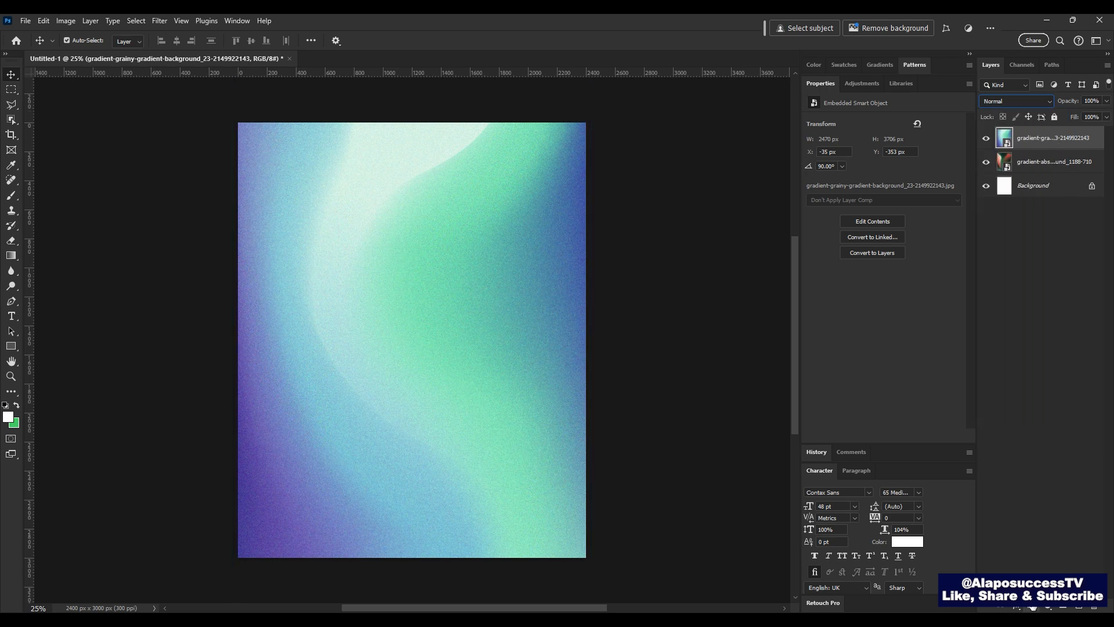
Step: Add a layer mask to the blue-green gradient layer and choose the foreground-to-transparent Basics preset for the Gradient tool
click(1032, 606)
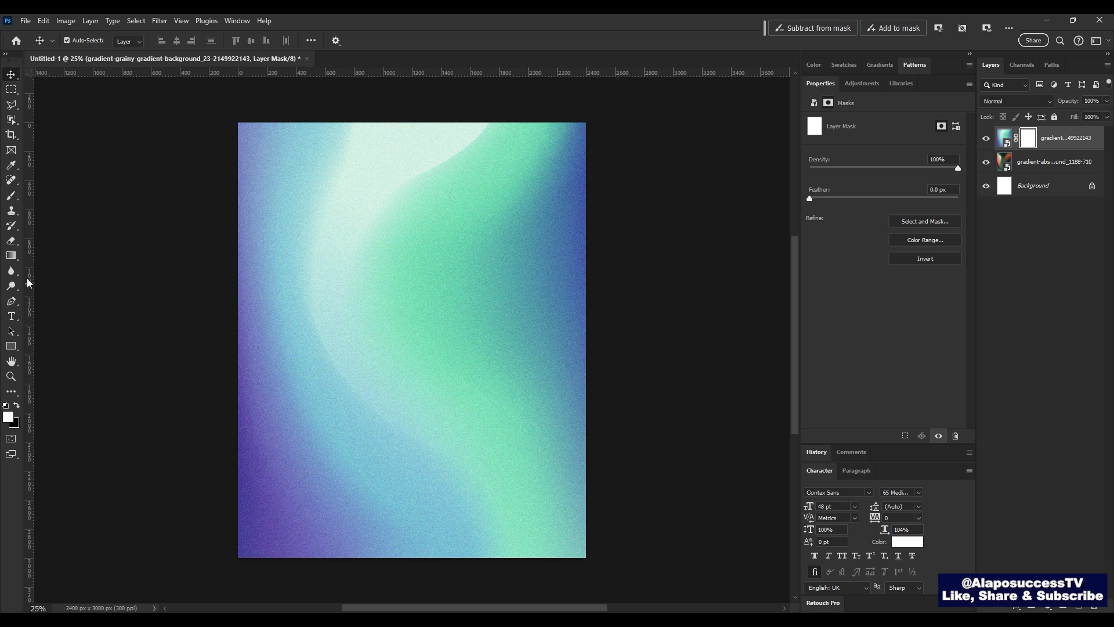
click(12, 258)
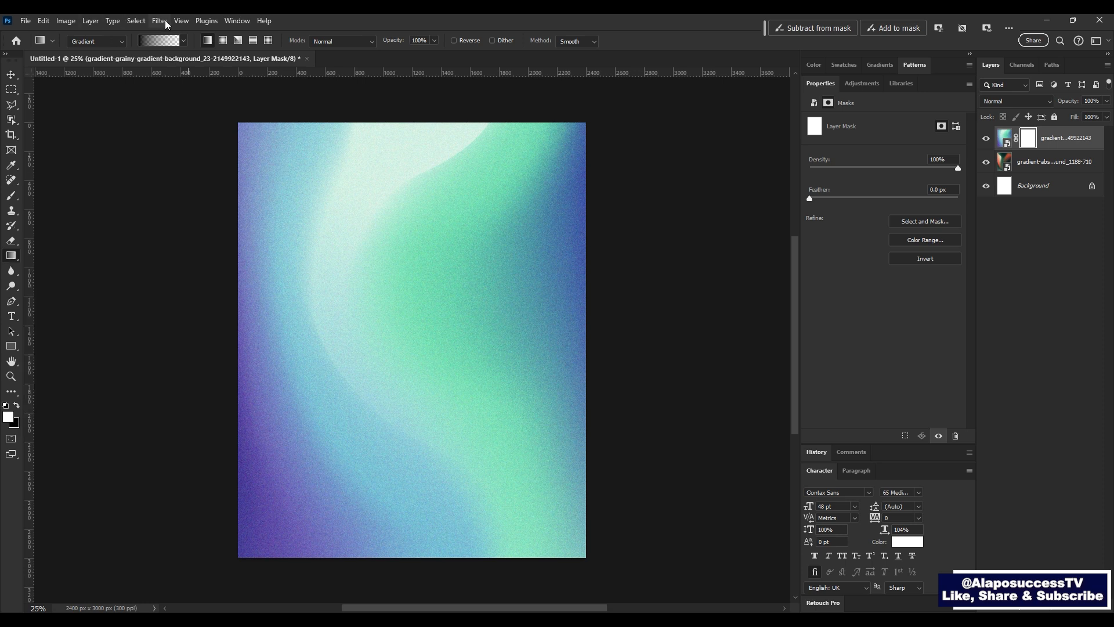
click(148, 44)
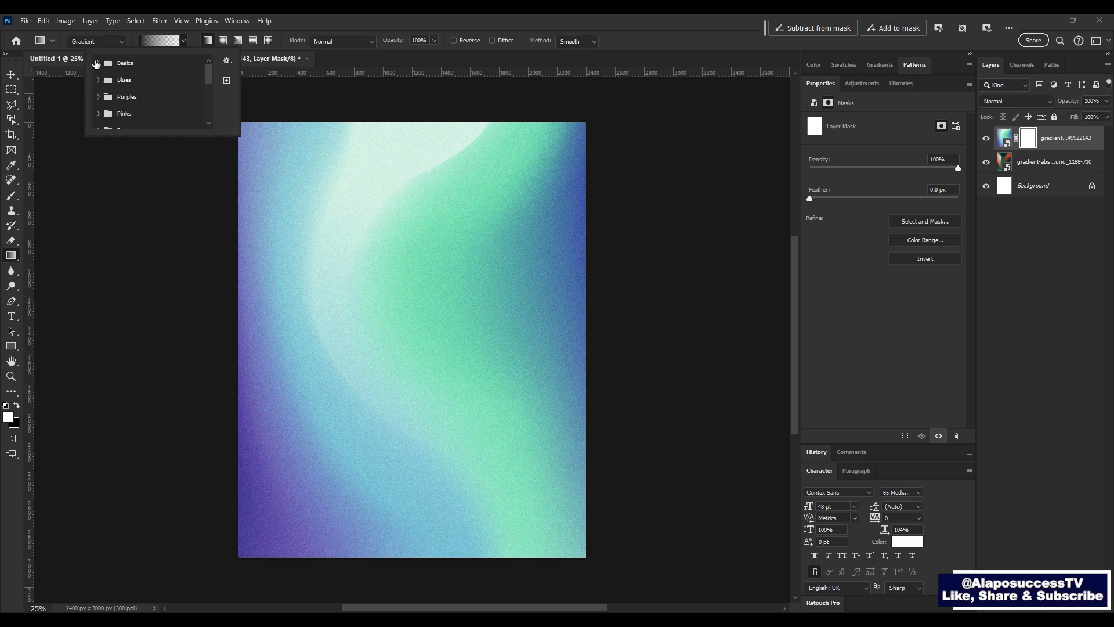
click(98, 63)
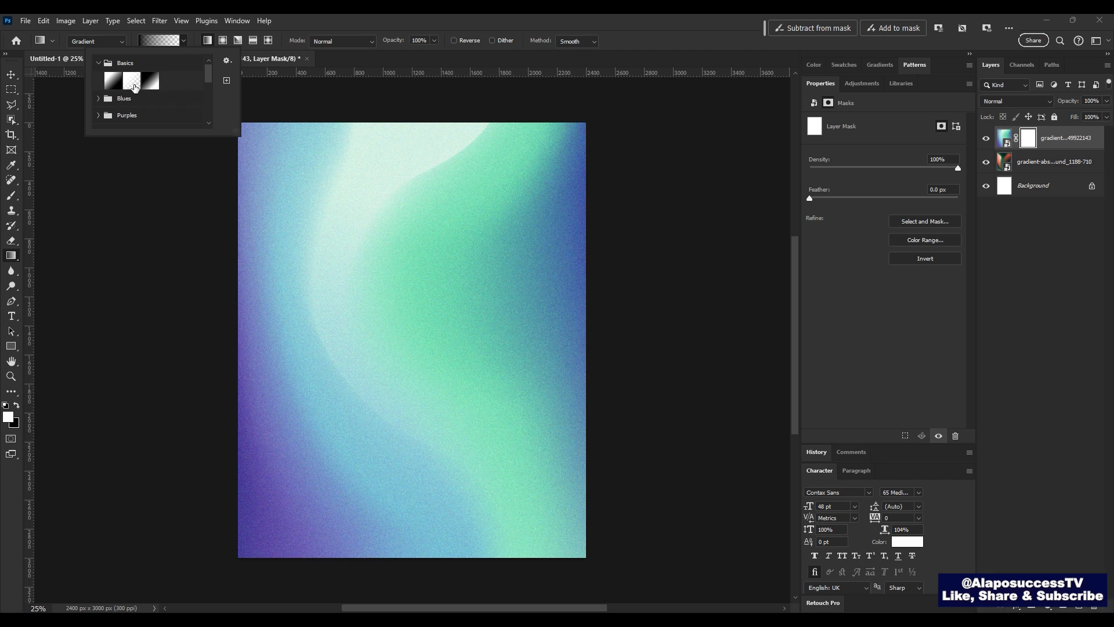
click(134, 85)
click(1032, 143)
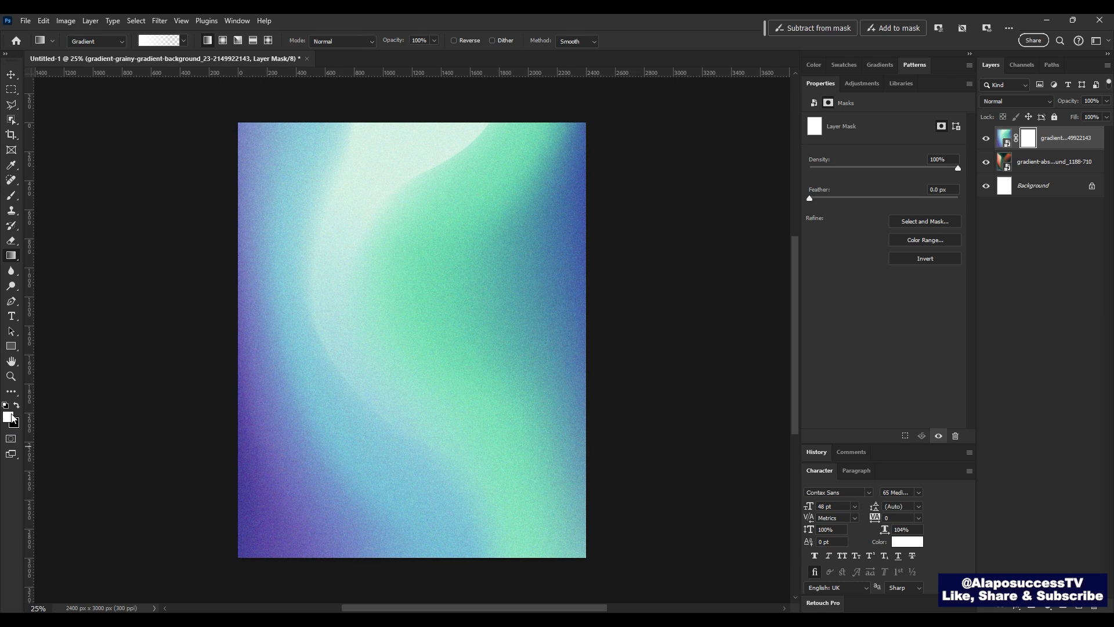
Step: Set the foreground color to black and draw a vertical linear gradient on the mask from the canvas's top edge towards the bottom
key(x)
key(x)
key(x)
key(x)
key(x)
key(x)
key(x)
key(x)
key(x)
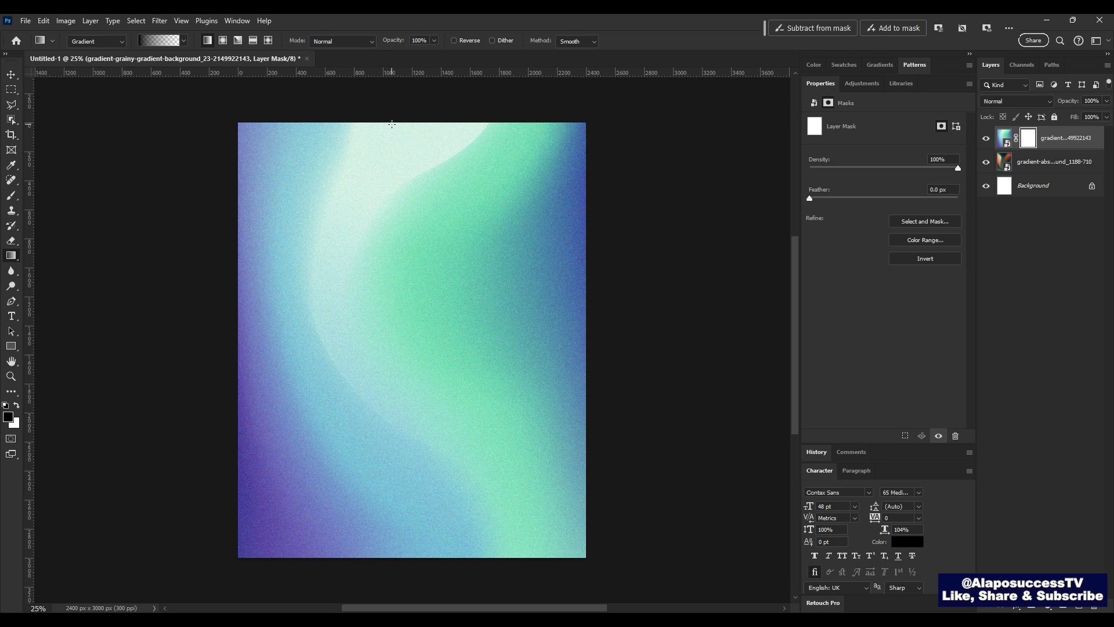
drag(403, 122, 406, 503)
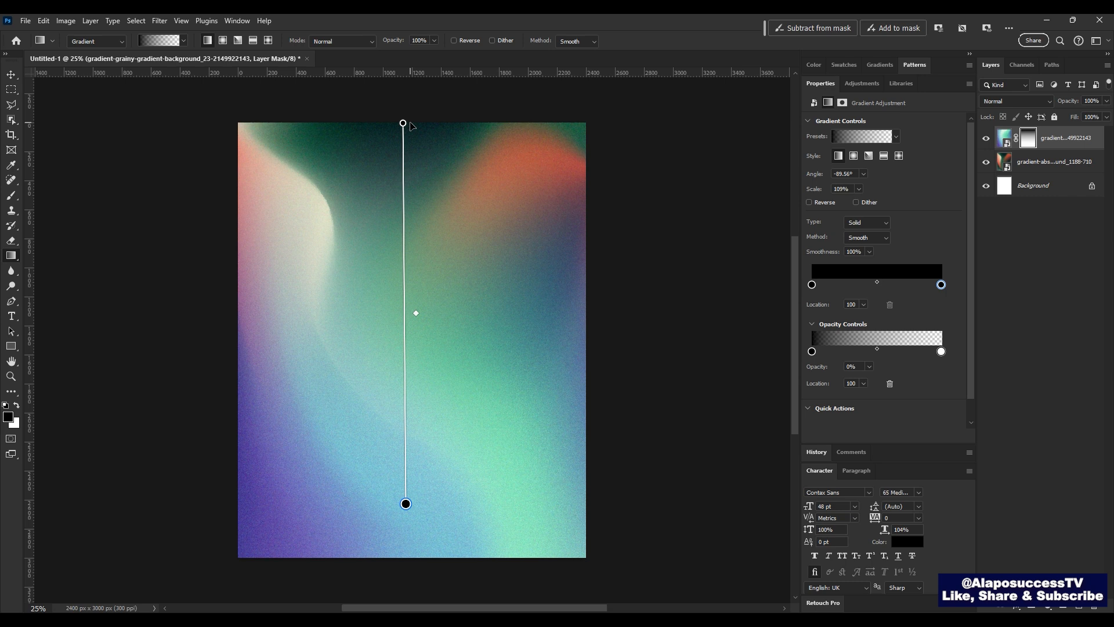
Step: Lower the mask gradient's start point into the upper canvas and extend its end point close to the canvas's bottom edge
drag(404, 123, 410, 180)
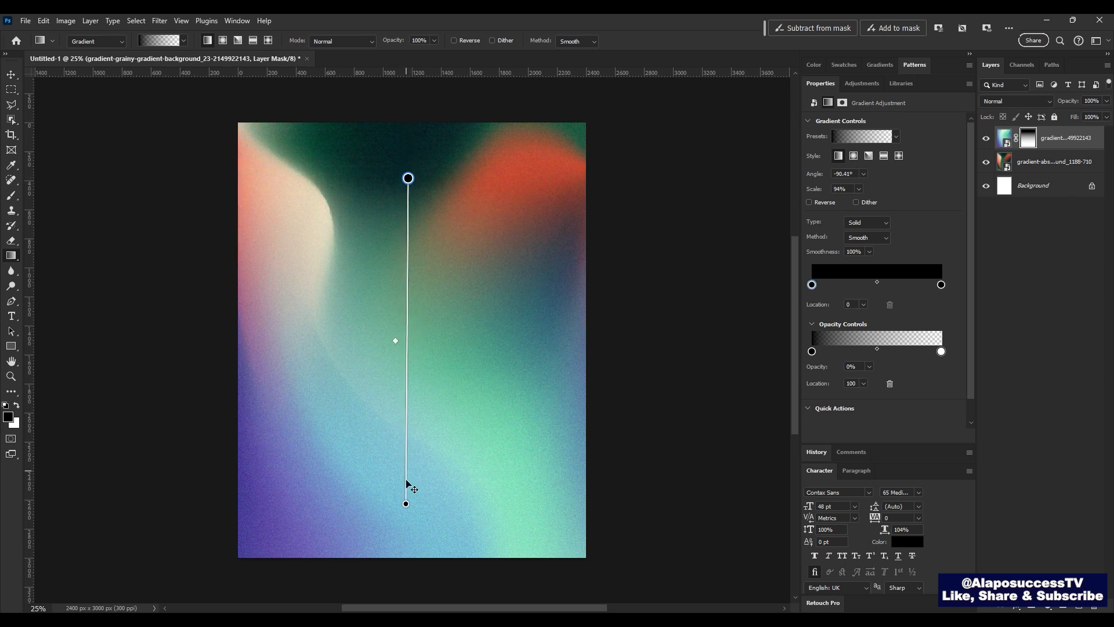
drag(406, 503, 410, 544)
key(v)
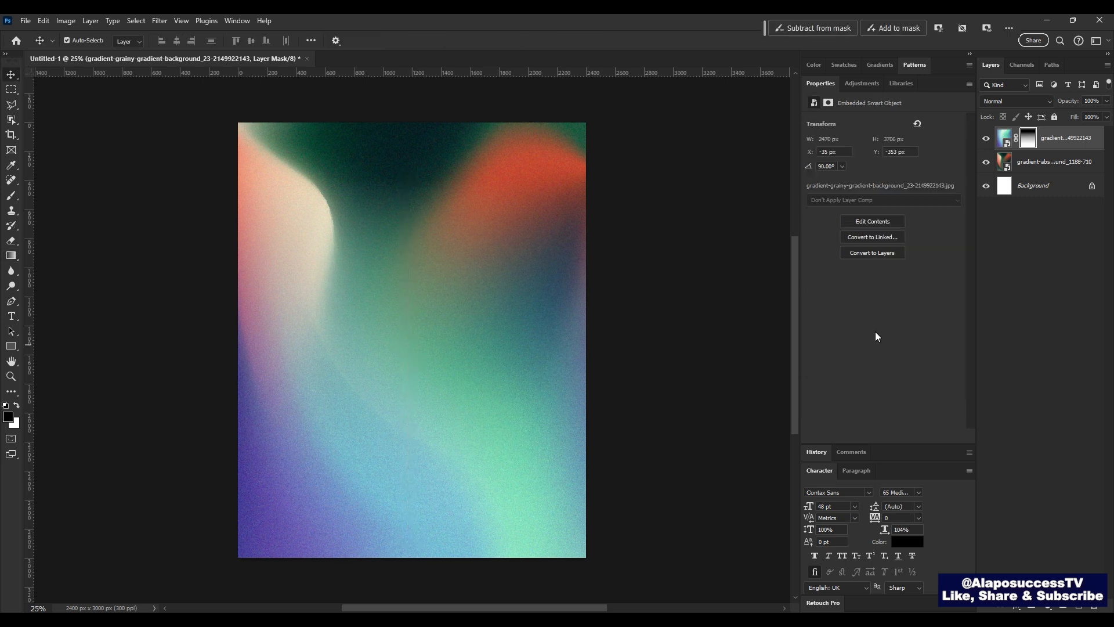
Step: Erase the upper part of the blue-green layer's mask with a soft 2300 px Eraser to reveal the orange and green image
click(1028, 139)
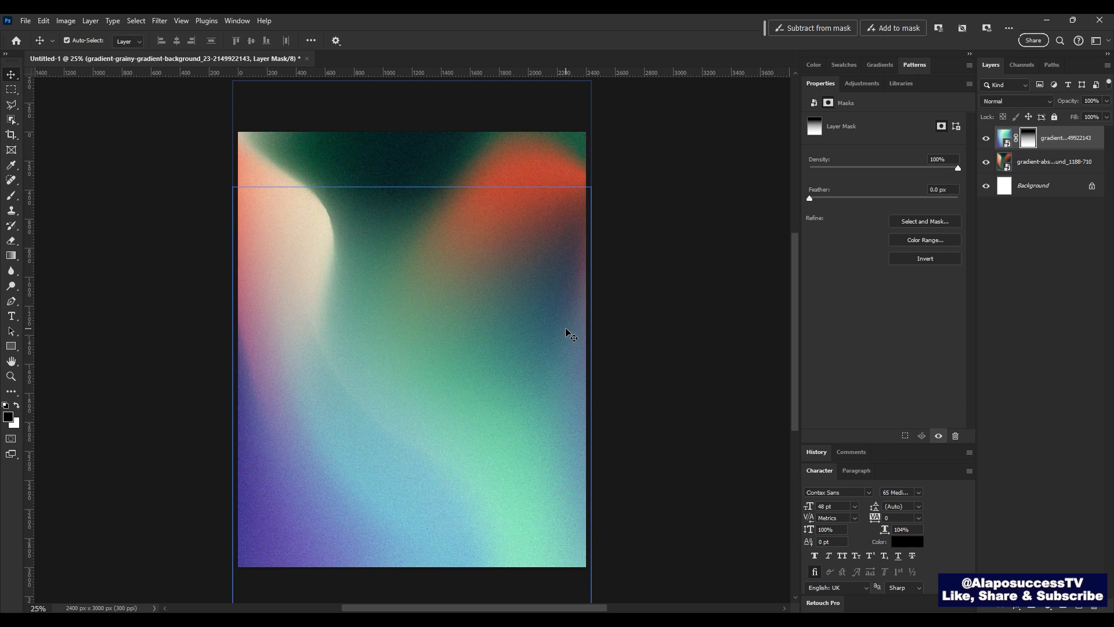
key(e)
mouse_move(528, 202)
mouse_down()
mouse_move(271, 225)
mouse_move(416, 224)
mouse_move(417, 235)
mouse_move(353, 212)
mouse_move(236, 211)
mouse_move(249, 187)
mouse_move(508, 189)
mouse_move(455, 219)
mouse_move(473, 212)
mouse_move(385, 184)
mouse_move(341, 137)
mouse_move(343, 218)
mouse_move(684, 194)
mouse_up()
key(x)
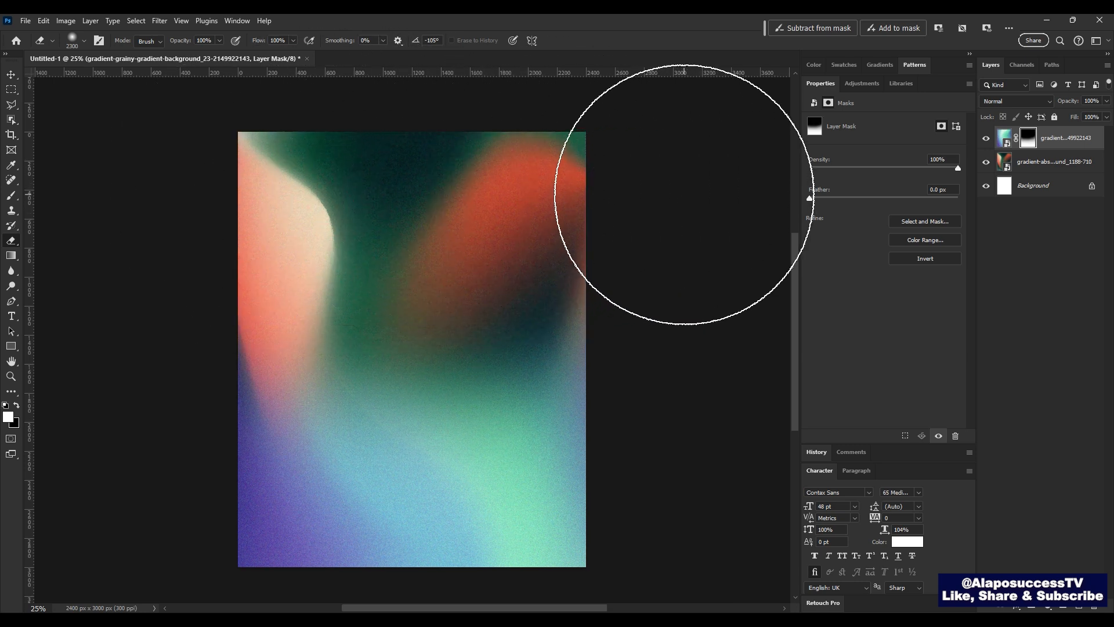
Step: Group the two gradient image layers and ungroup them again
key(v)
ctrl+click(1068, 165)
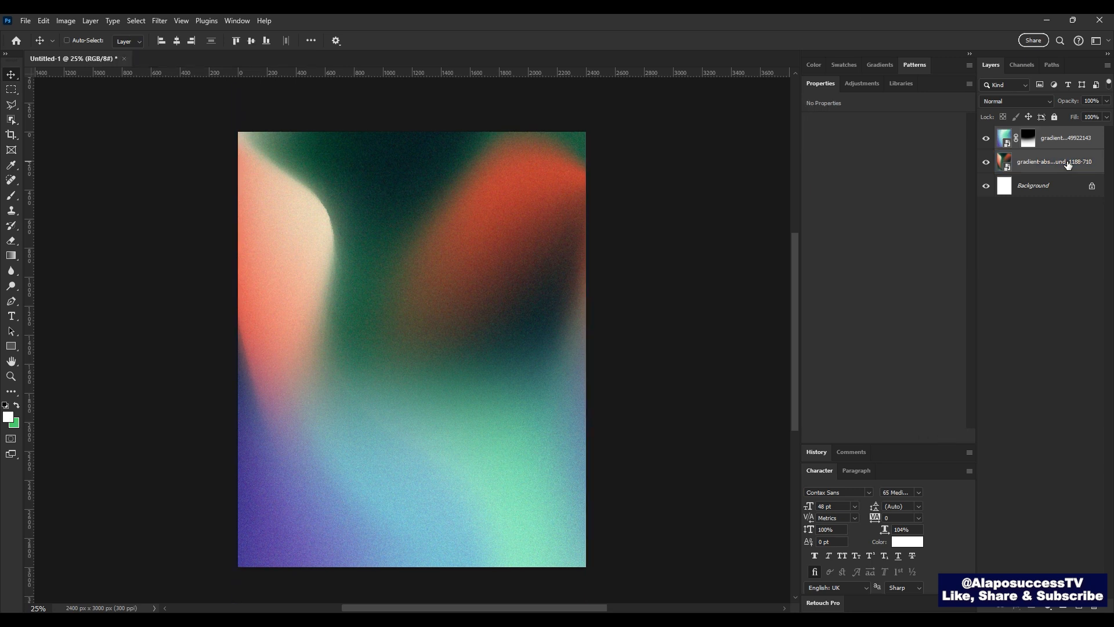
key(ctrl+g)
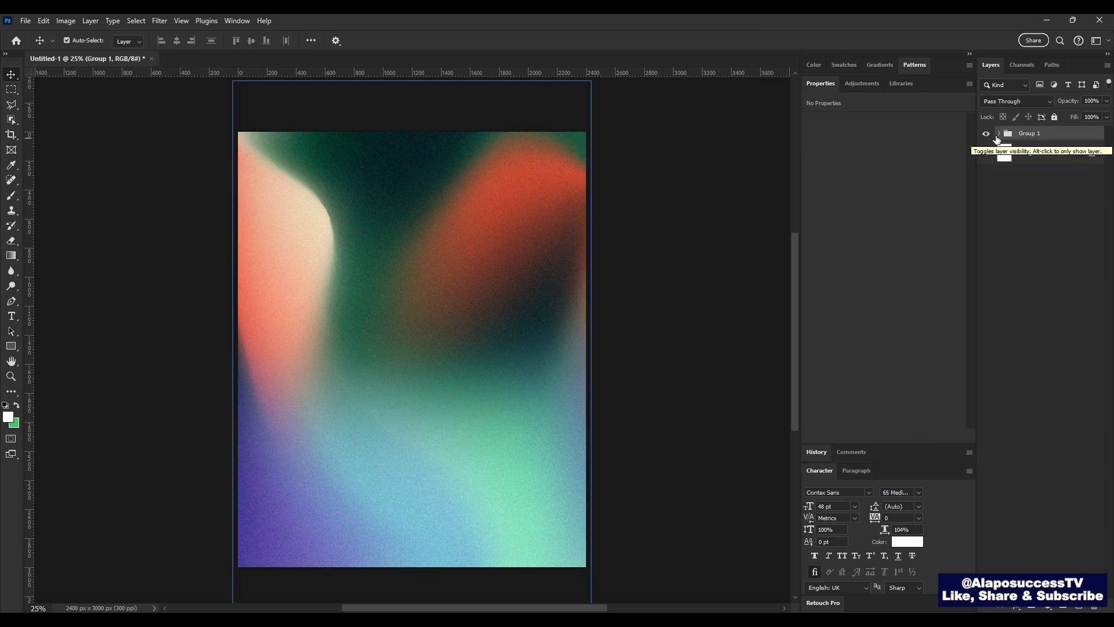
click(999, 133)
click(1057, 177)
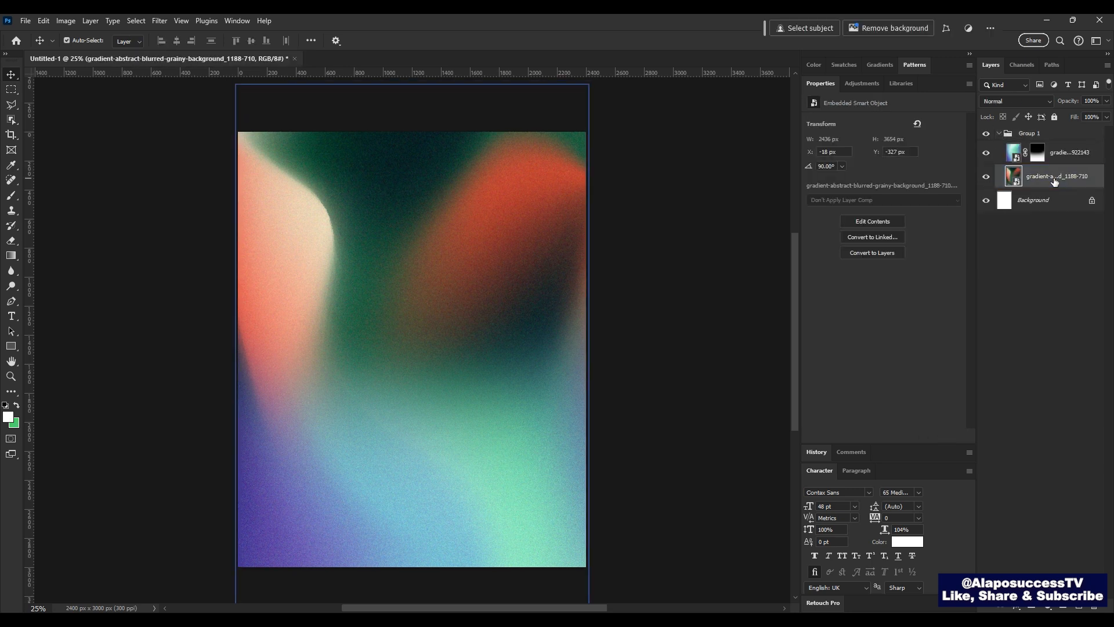
ctrl+click(1083, 161)
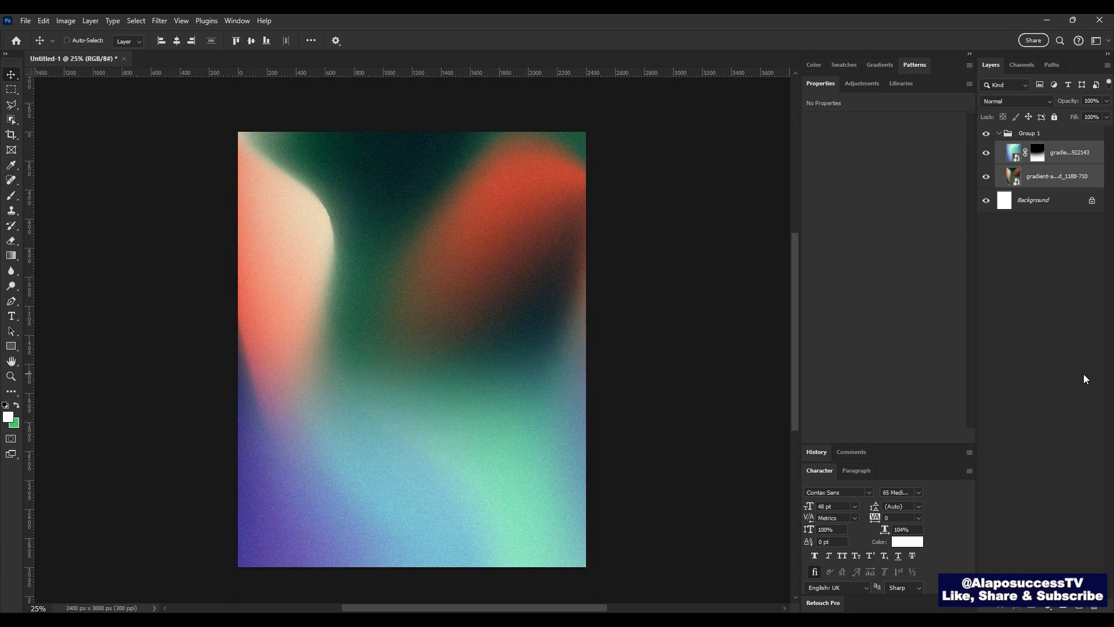
key(ctrl+shift+g)
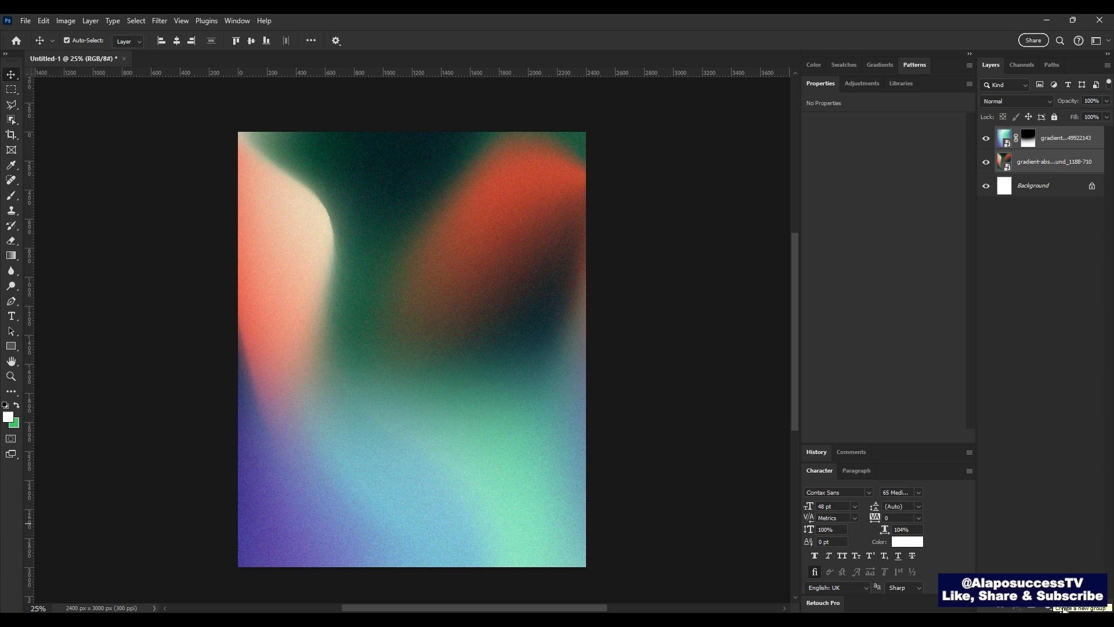
Step: Group the two selected gradient image layers and rename the group Background
click(1064, 607)
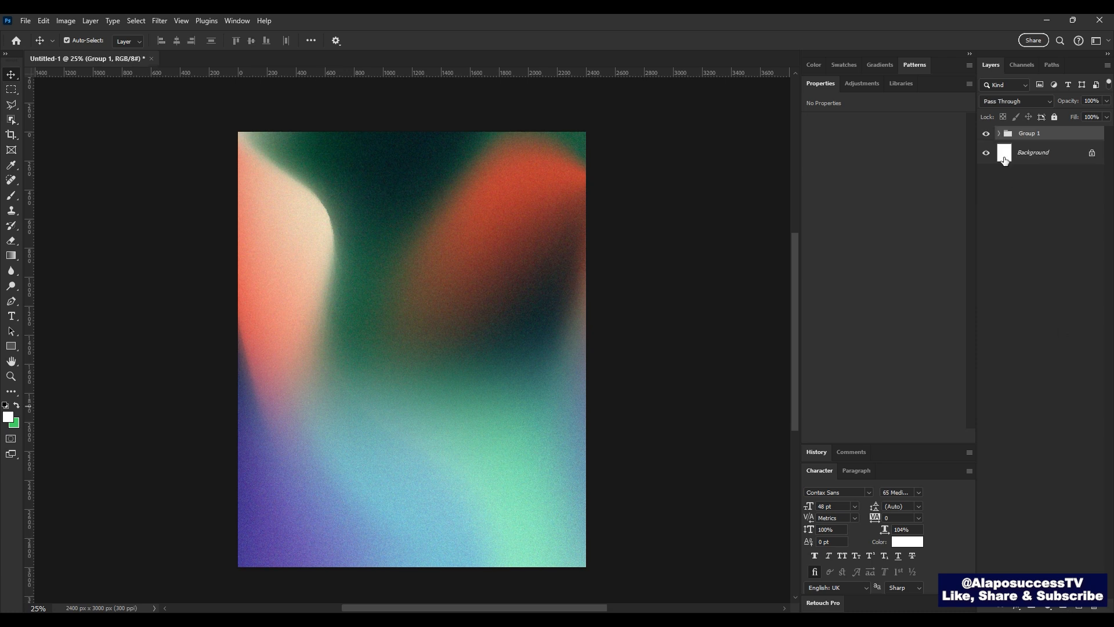
double_click(1037, 134)
text(Backgroun)
text(d)
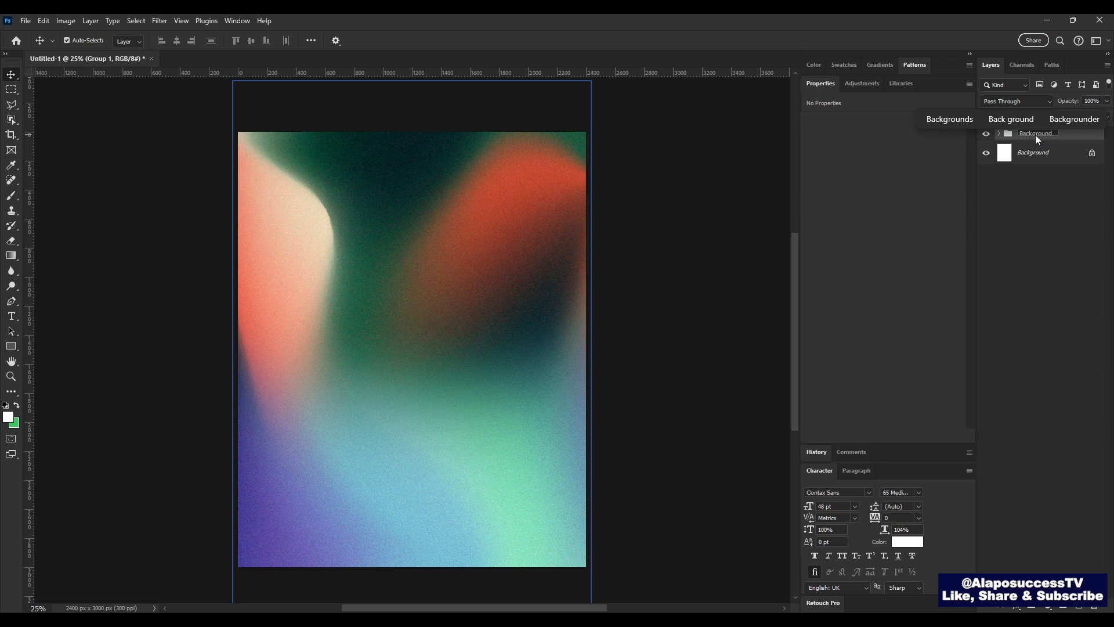
key(Return)
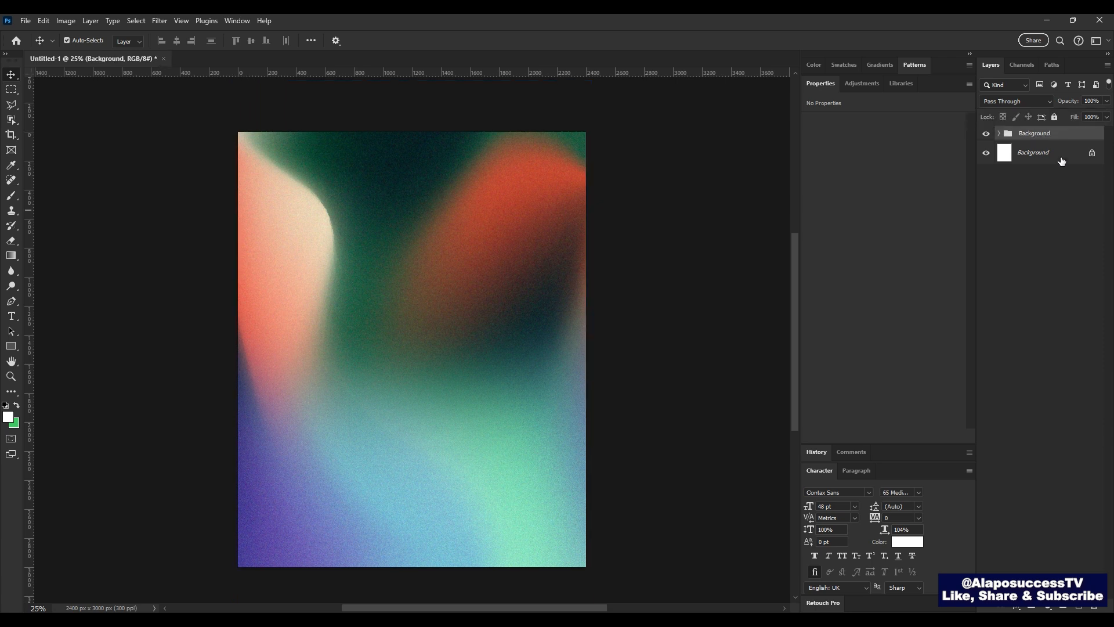
Step: Add a Hue/Saturation adjustment layer above the blue-green gradient layer in the Background group
click(1001, 135)
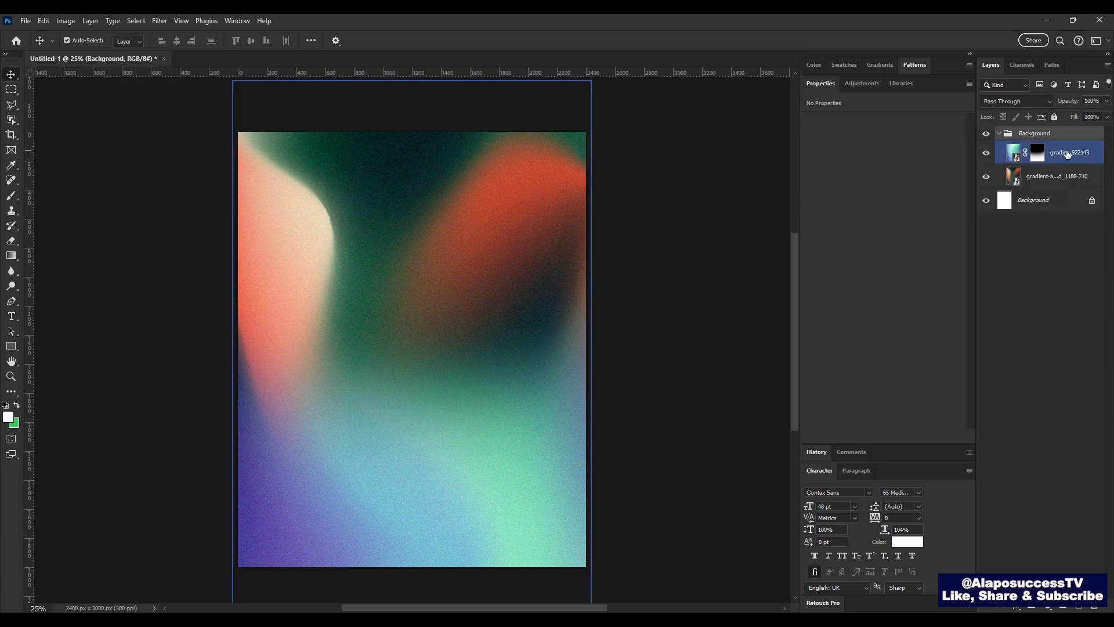
click(1014, 153)
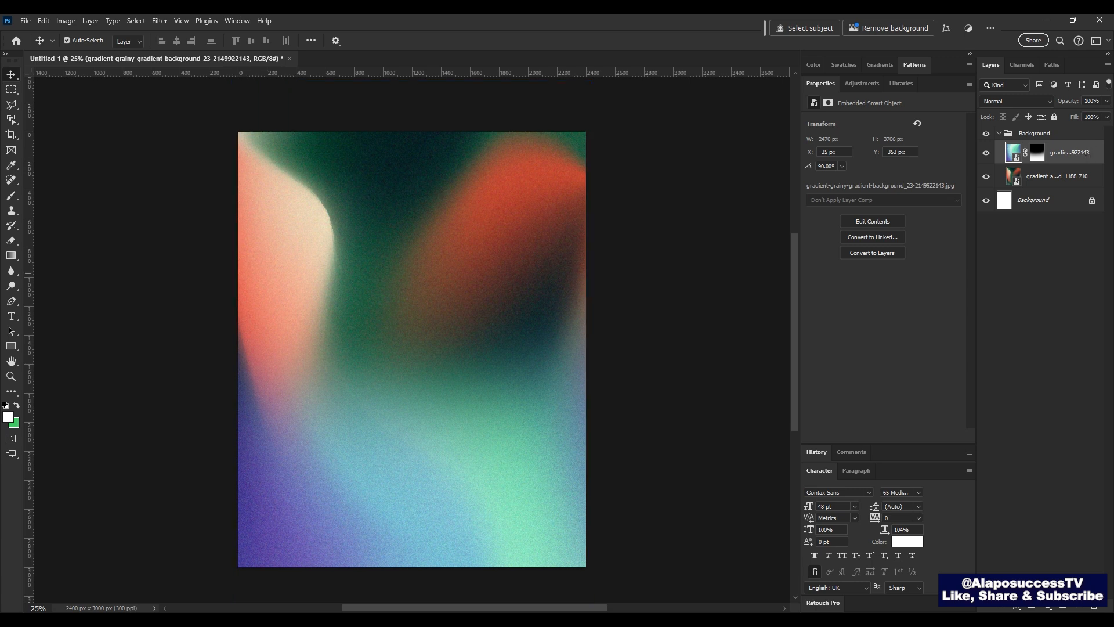
click(1049, 607)
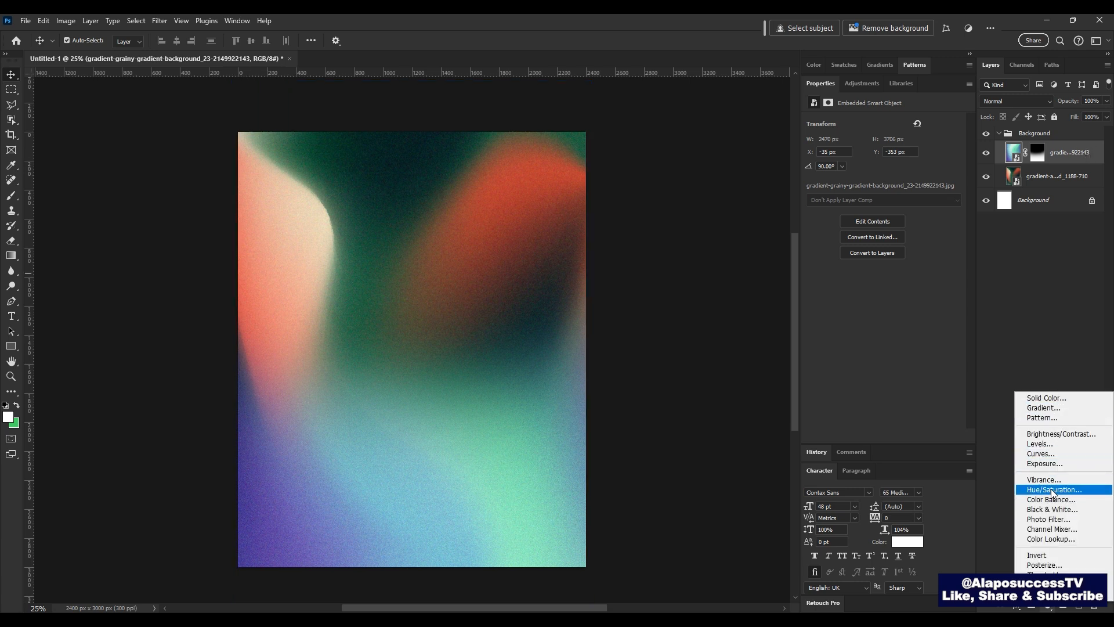
click(1052, 493)
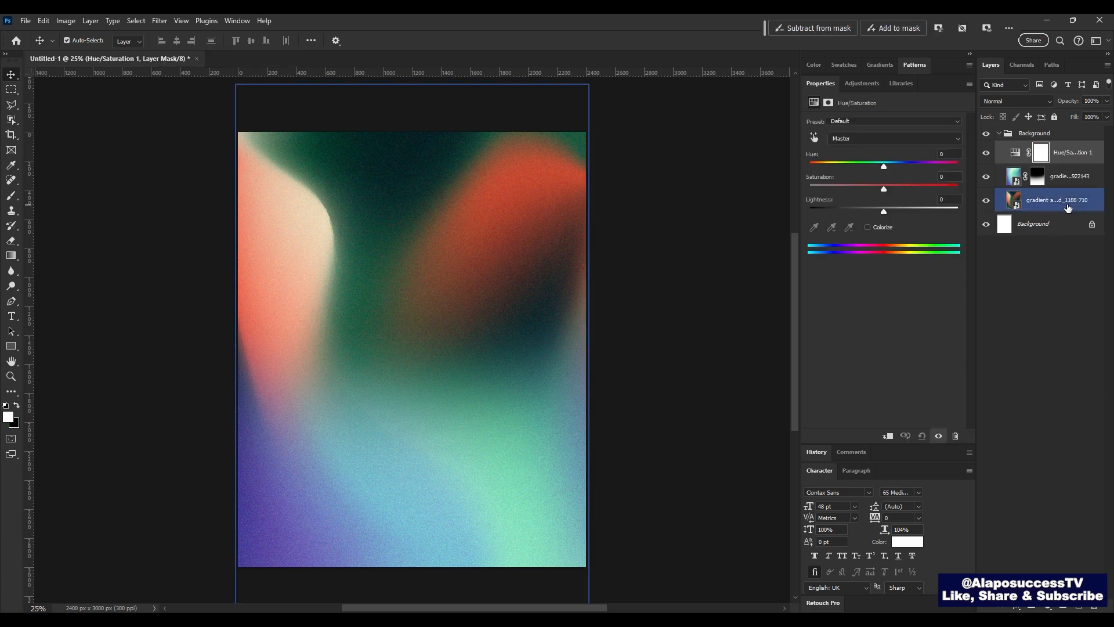
Step: Clip the Hue/Saturation adjustment layer to the blue-green gradient layer with a clipping mask
right_click(1072, 155)
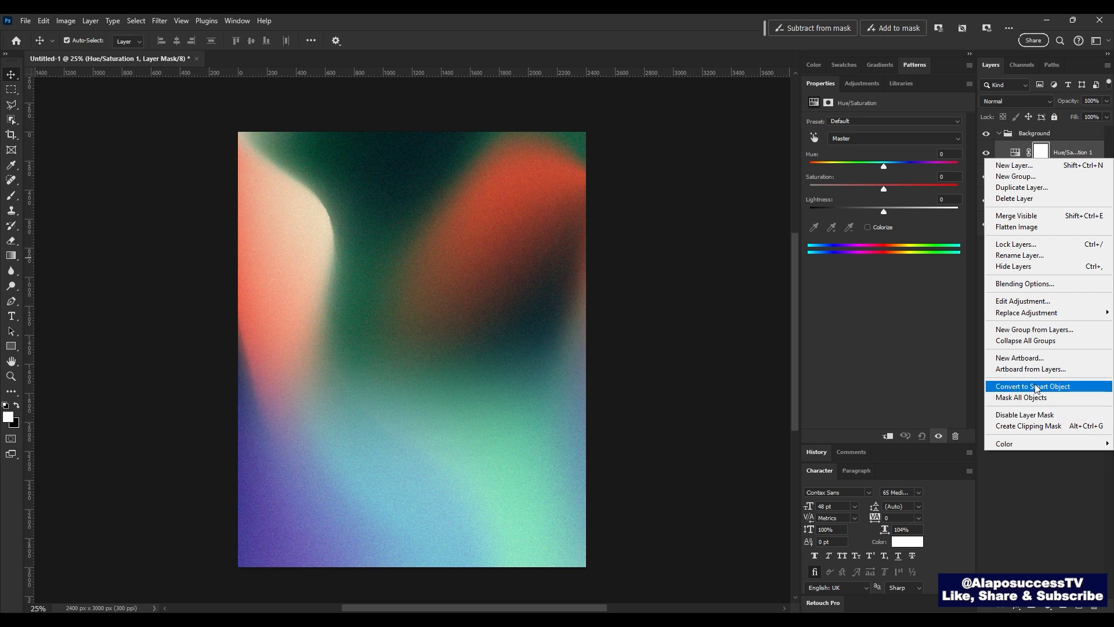
click(1083, 154)
right_click(1083, 154)
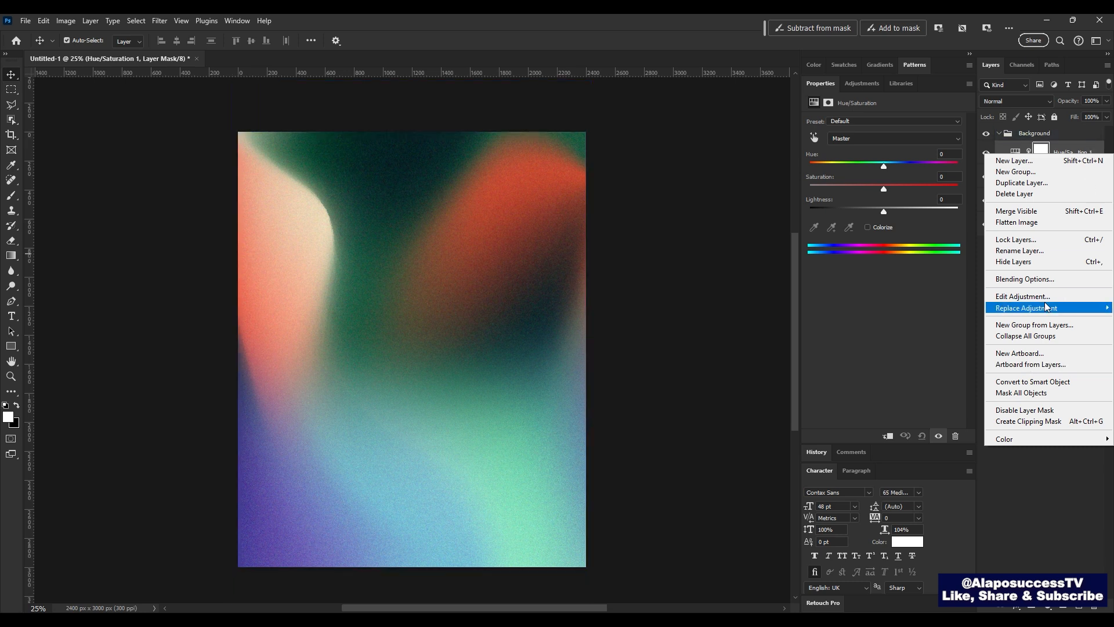
click(1022, 421)
click(1062, 200)
click(1066, 177)
click(1091, 153)
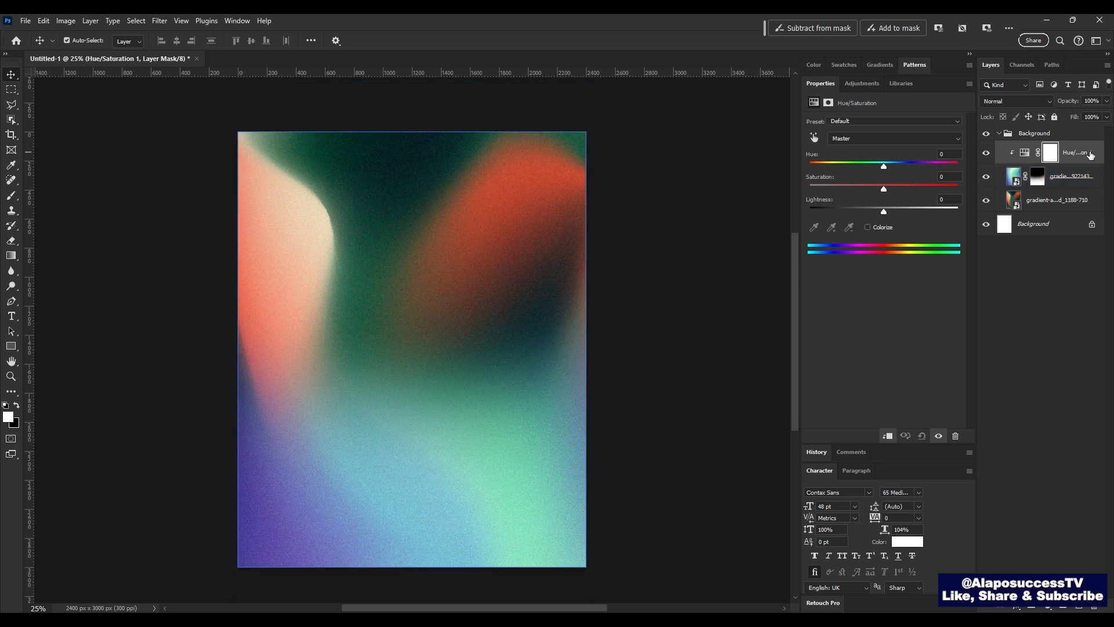
Step: Undo the clipping mask and the Hue/Saturation adjustment layer, keeping the Background group
key(ctrl+z)
key(ctrl+z)
key(ctrl+z)
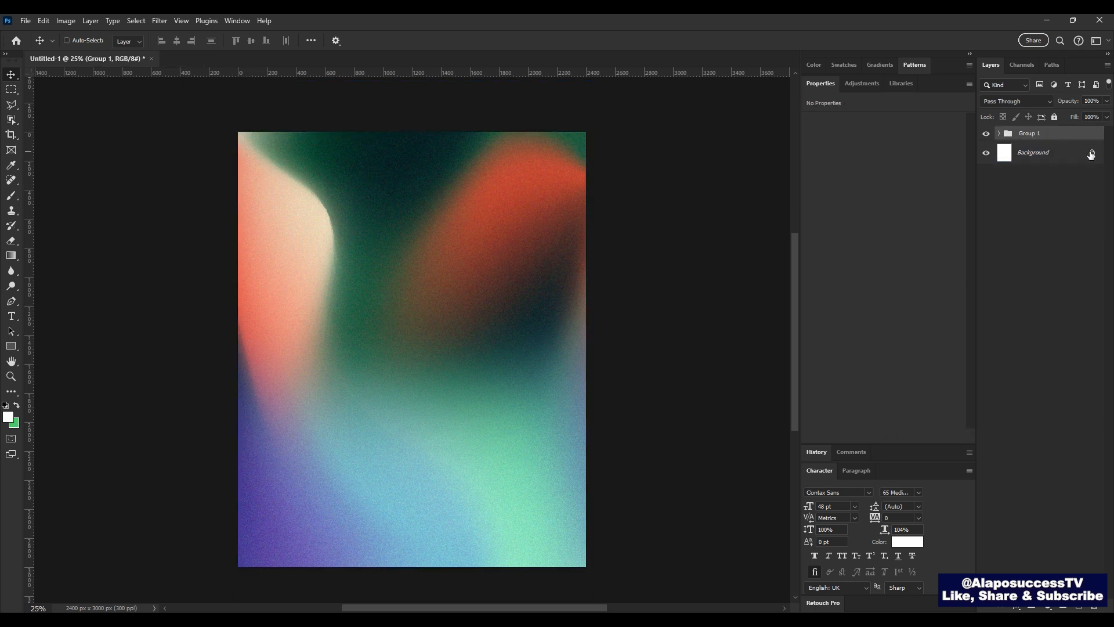
key(ctrl+z)
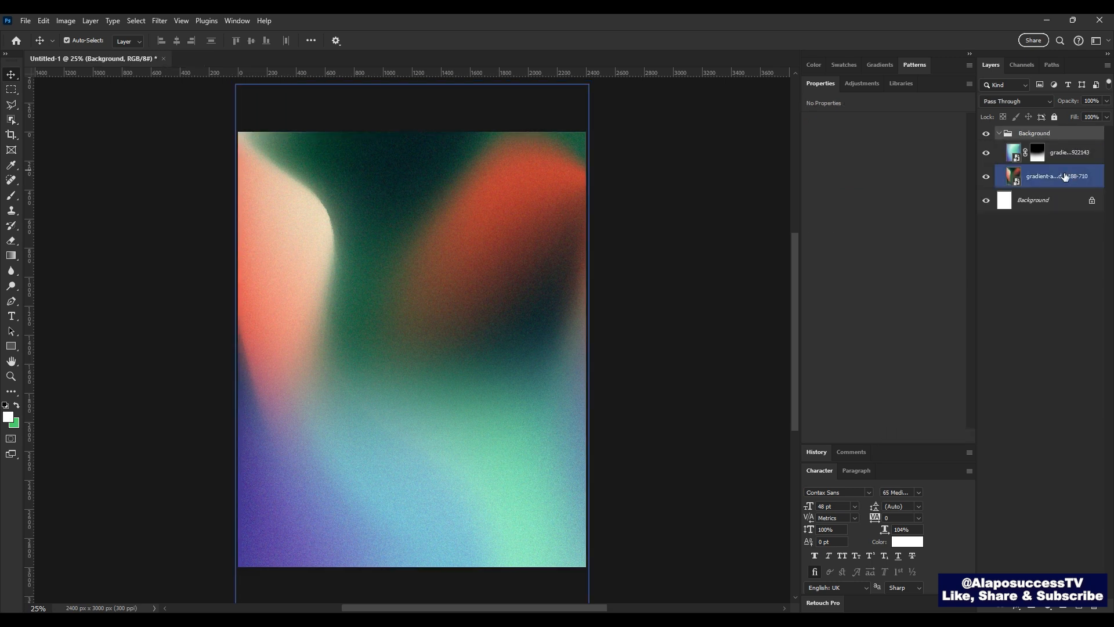
Step: Apply Hue/Saturation directly to the blue-green gradient layer with hue -60, saturation +13 and lightness -17
click(1072, 160)
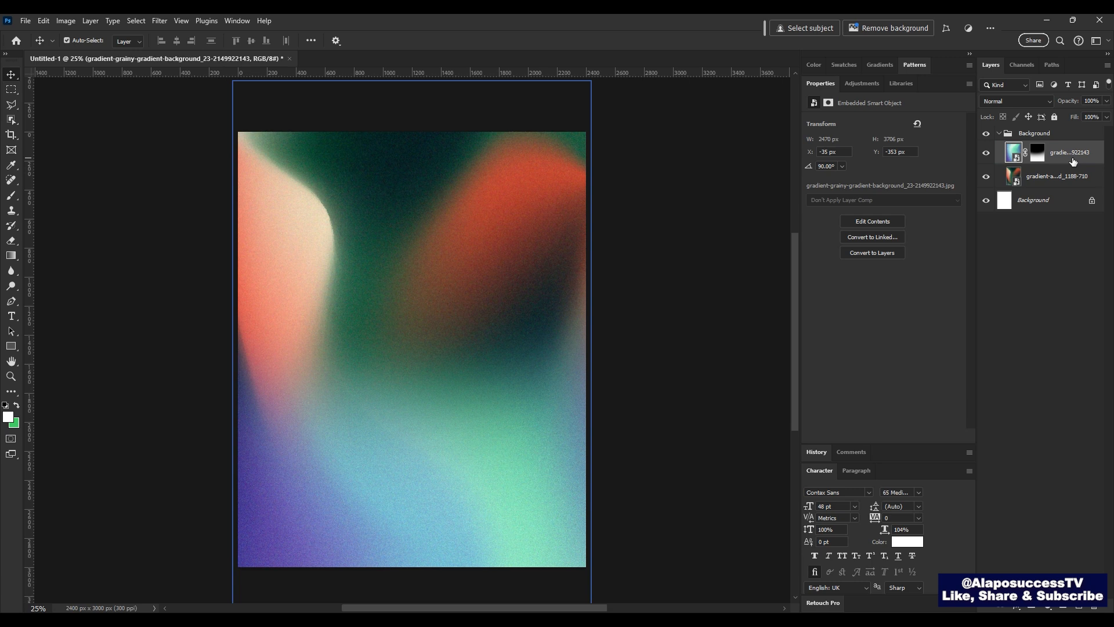
key(ctrl+u)
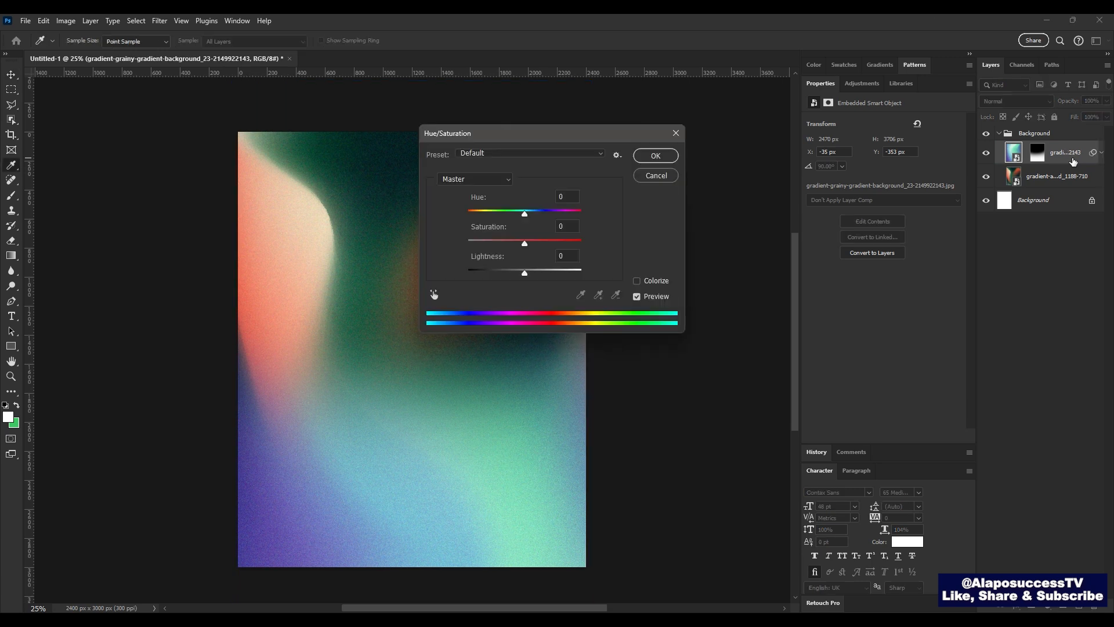
drag(527, 134, 809, 140)
drag(809, 223, 796, 277)
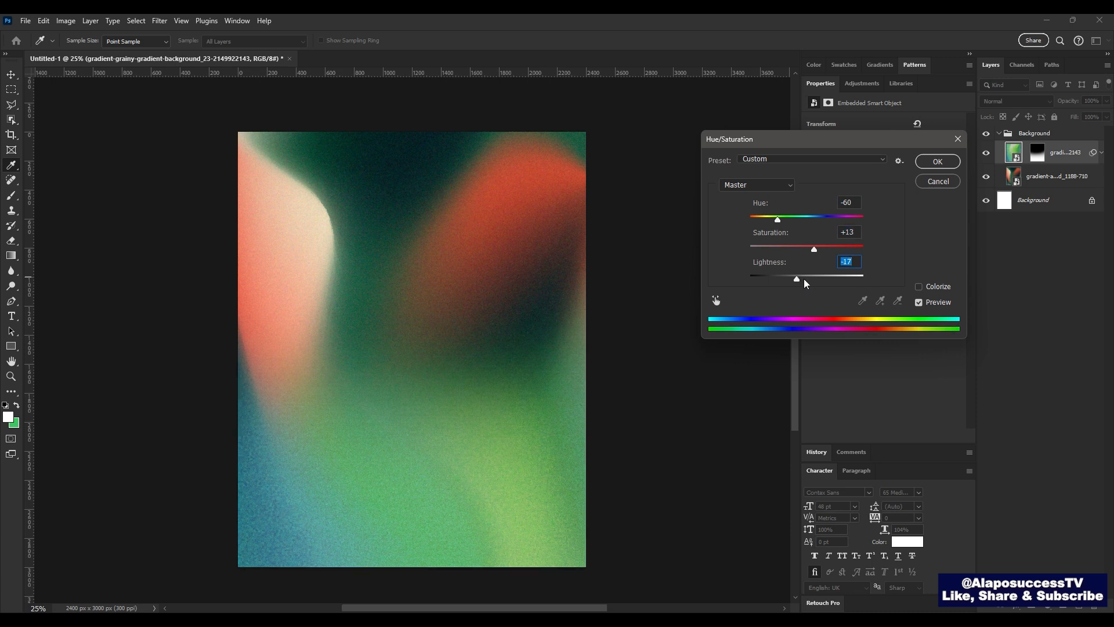
key(Return)
Step: Try a Hue/Saturation change with hue +21 on the orange and green image layer and discard it
click(1066, 211)
key(ctrl+u)
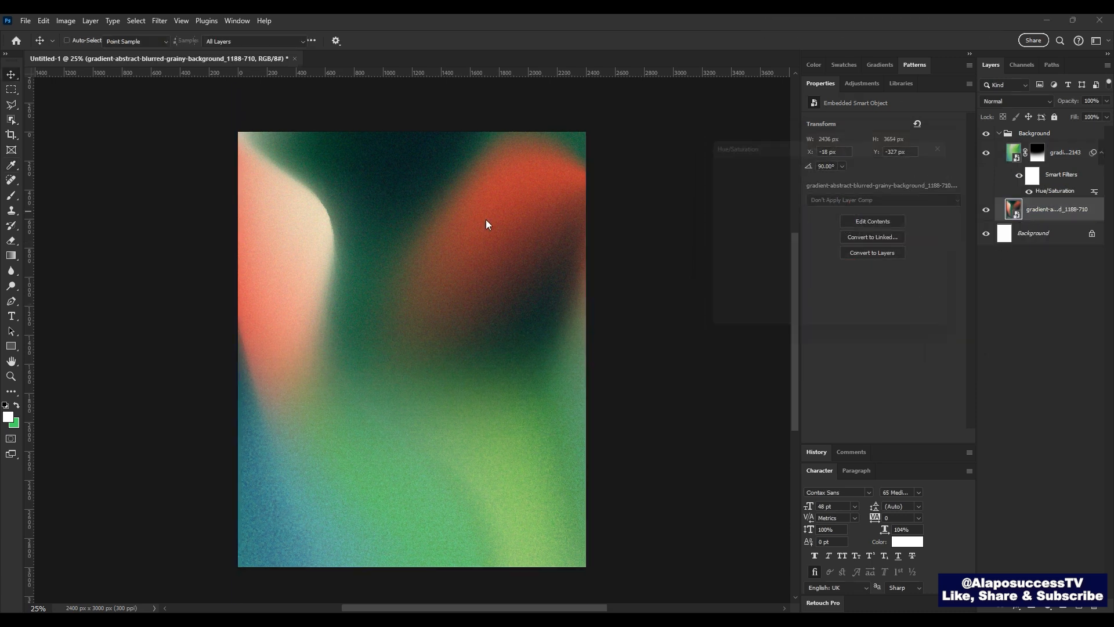
mouse_move(806, 221)
mouse_down()
mouse_move(826, 228)
mouse_move(795, 236)
mouse_move(820, 231)
mouse_up()
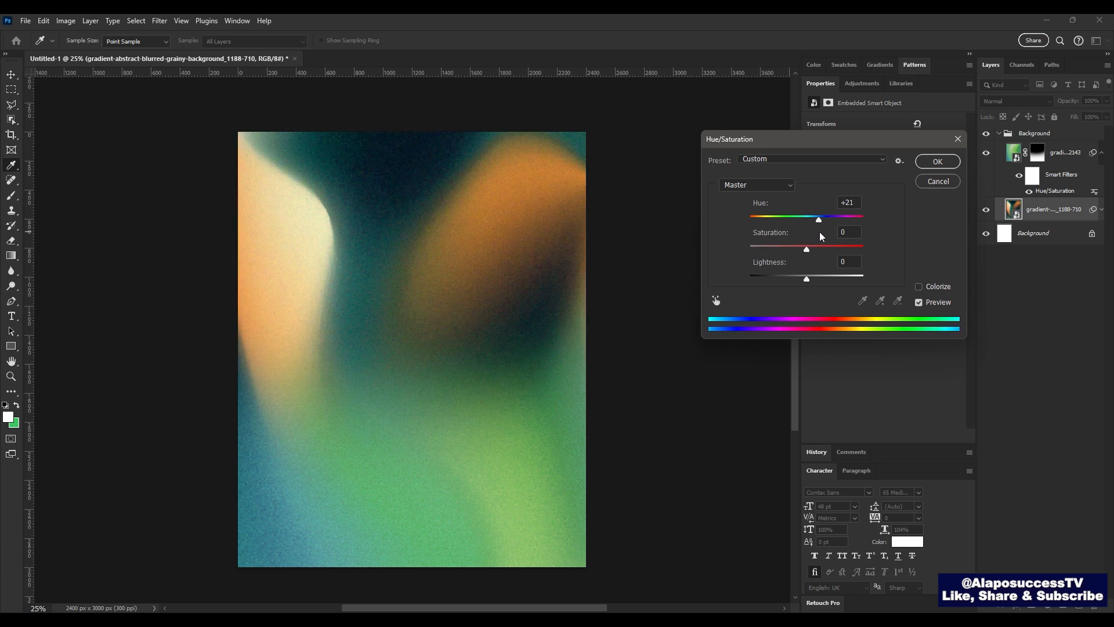
click(938, 181)
Step: Select the Background group with the Move tool active and collapse it
key(v)
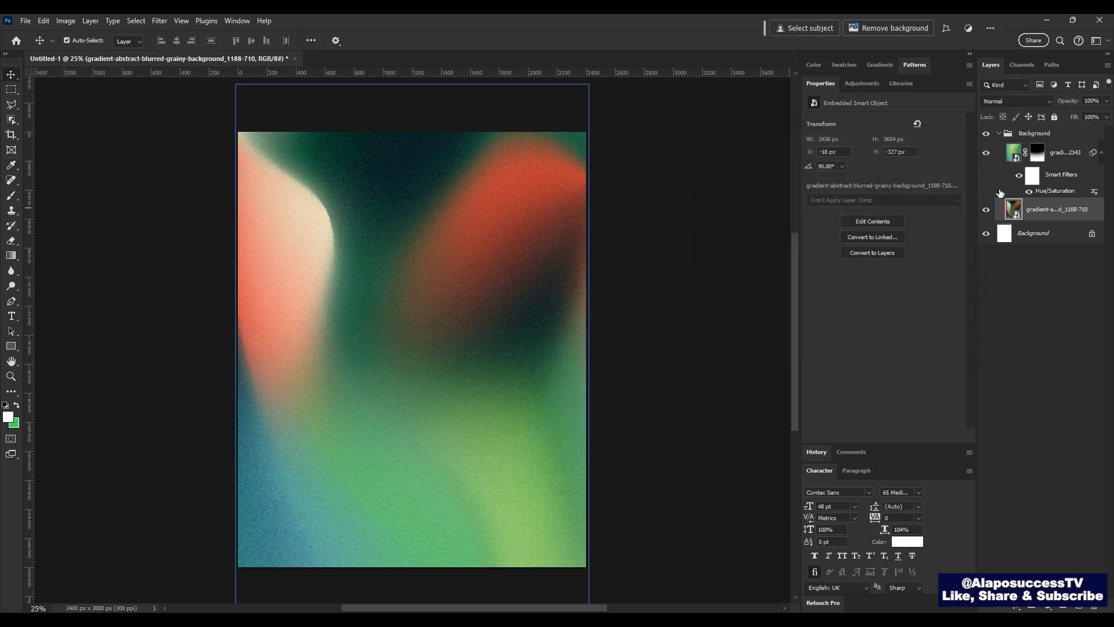
click(1006, 134)
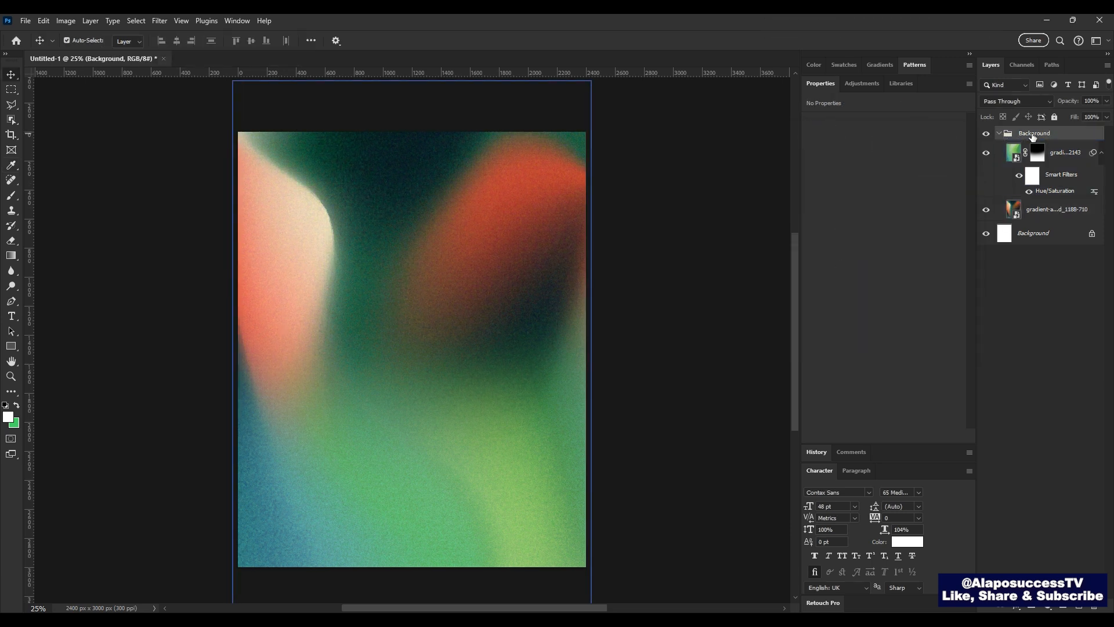
click(1000, 133)
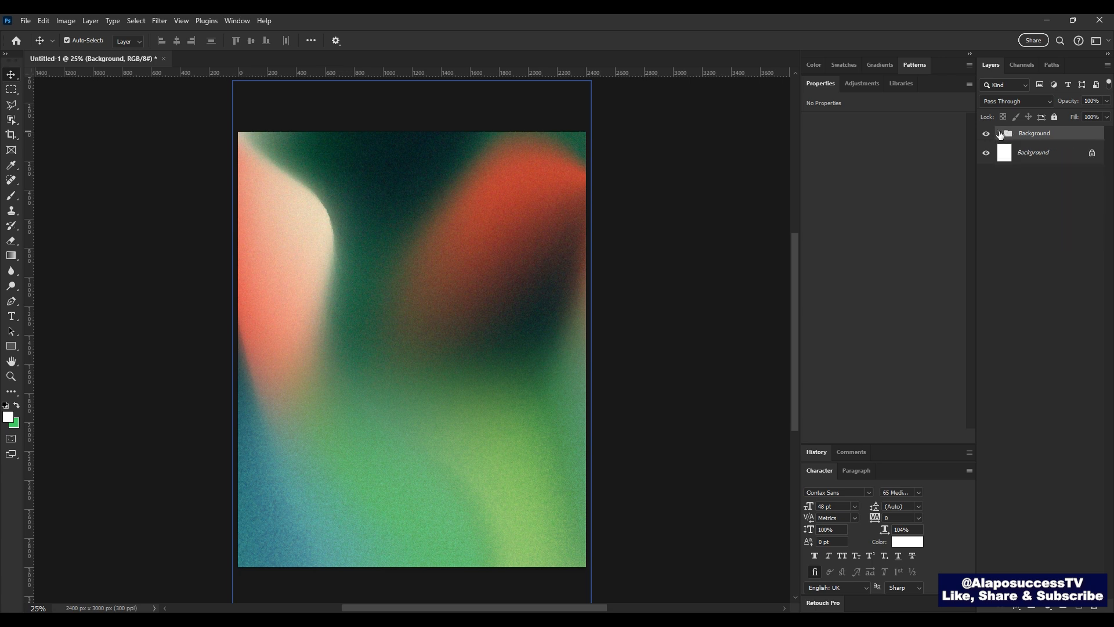
Step: Open Consistency.psd from the recent files
click(16, 41)
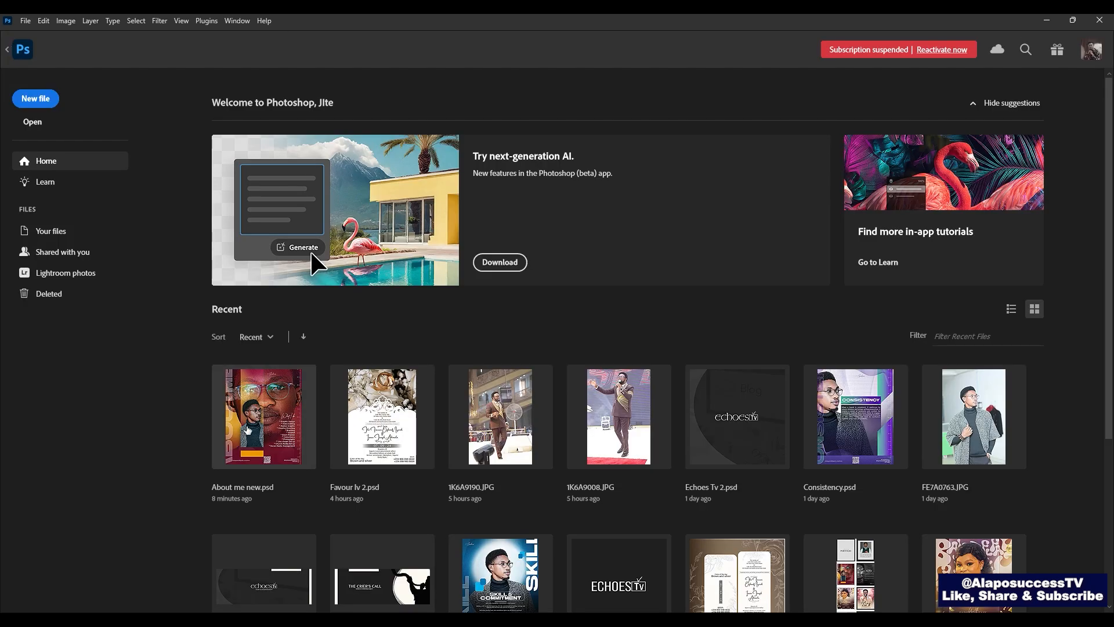
scroll(376, 403, down, 1)
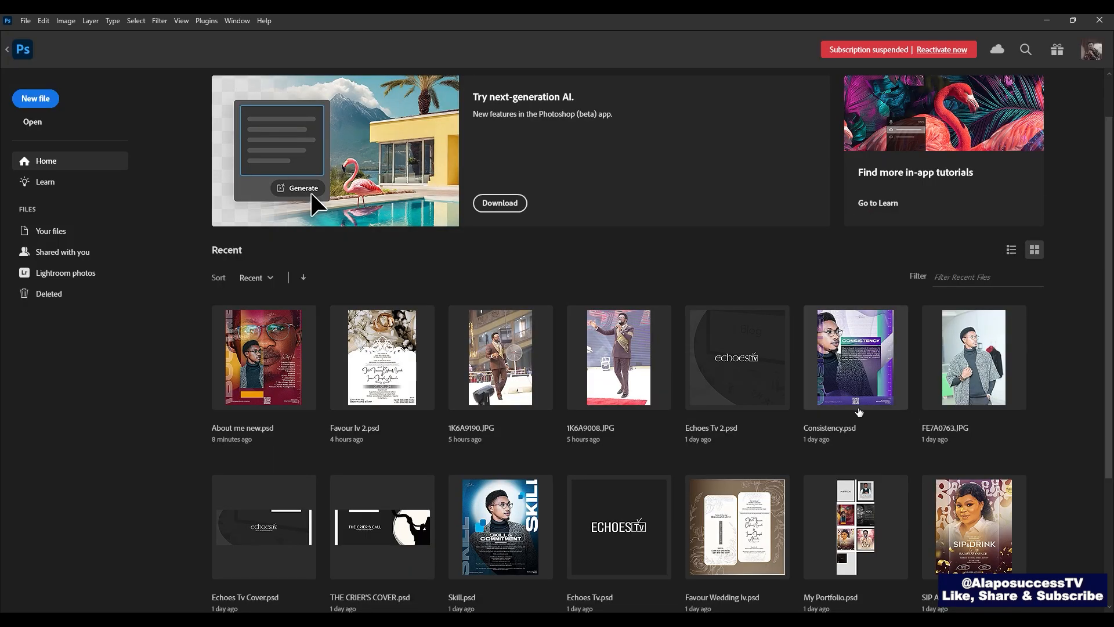
click(881, 367)
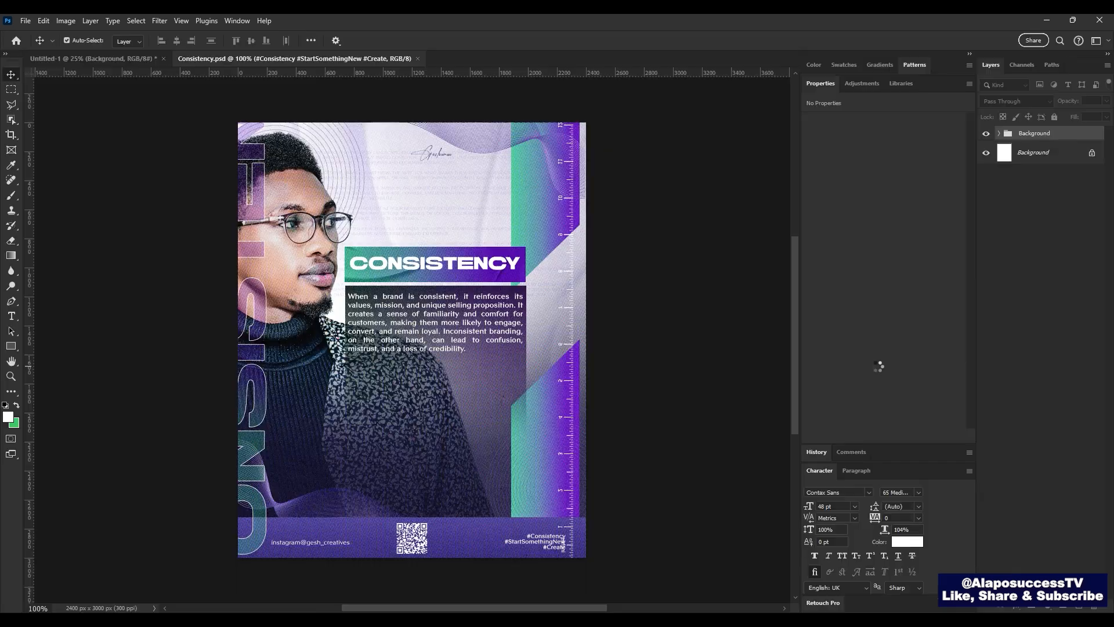
Step: Place the man's cut-out portrait from Consistency.psd on the gradient background in Untitled-1 and delete it again
click(296, 232)
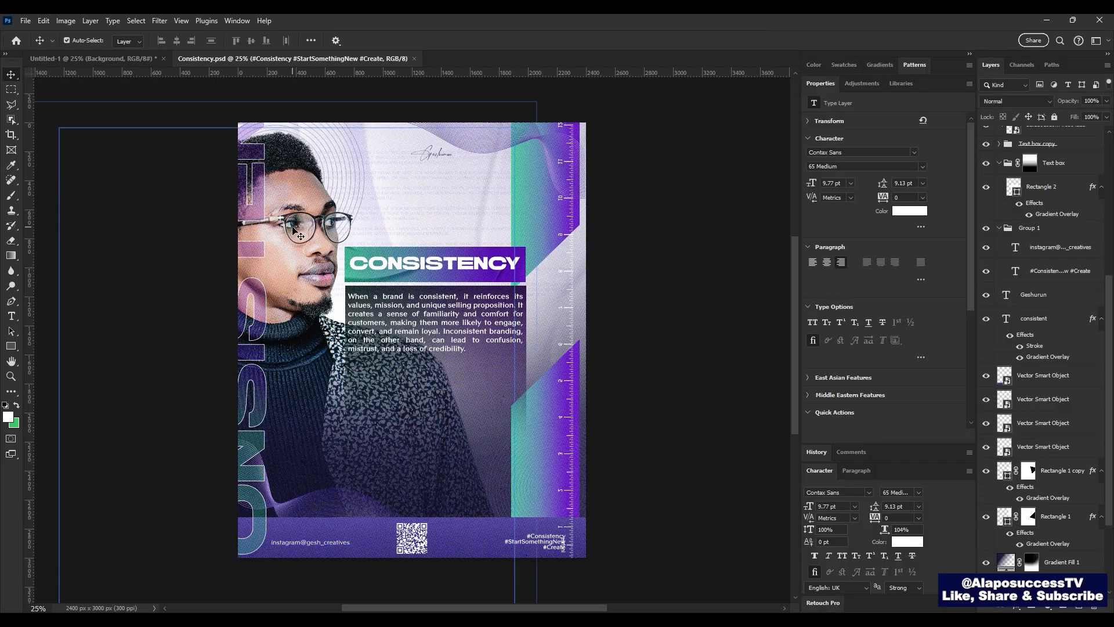
drag(294, 230, 335, 410)
key(ctrl+t)
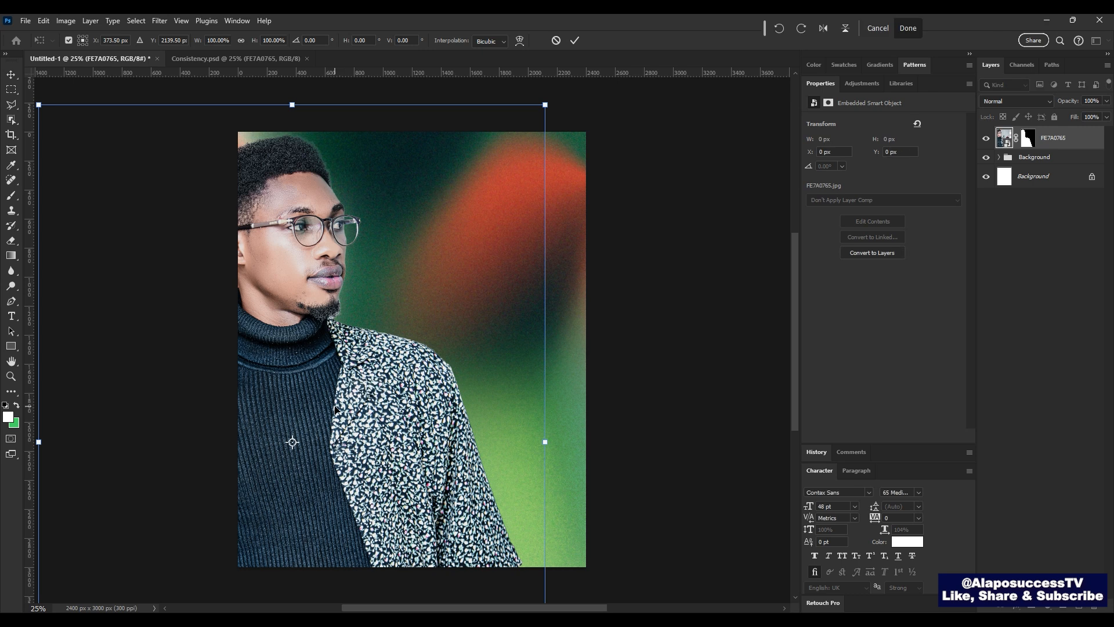
key(Return)
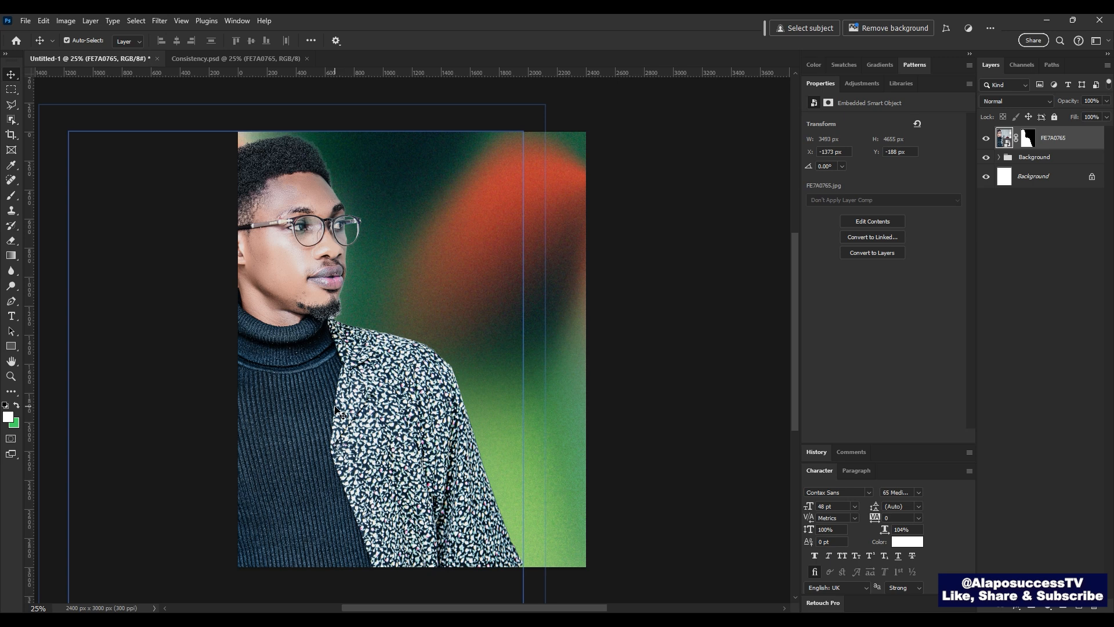
key(Delete)
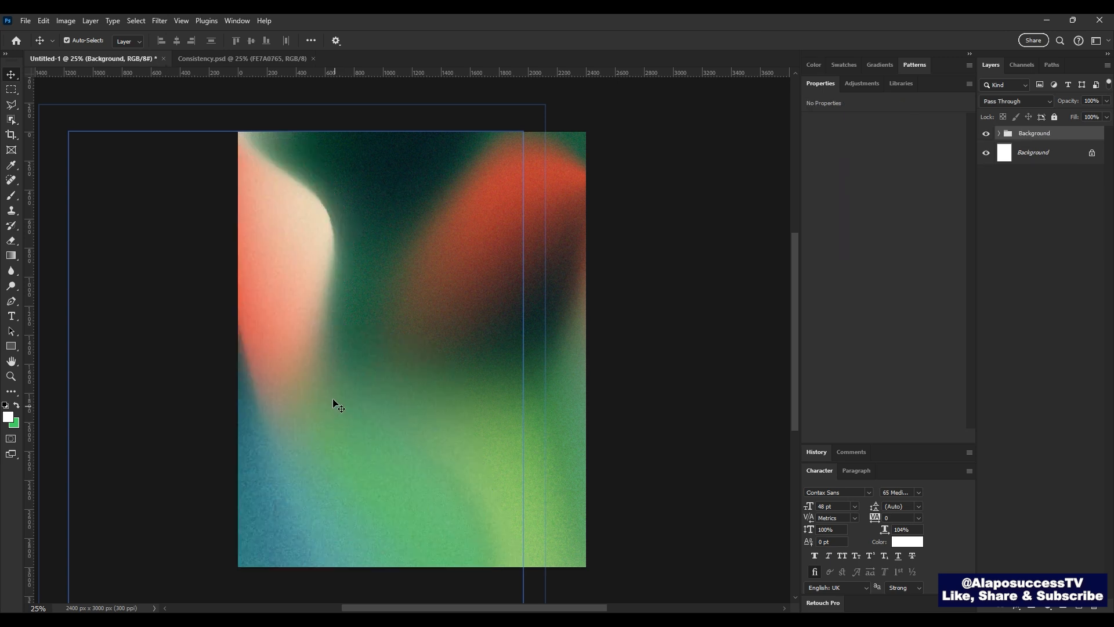
Step: Open About me new.psd from the recent files and copy its large FE7A0613 portrait layer into Untitled-1
click(18, 43)
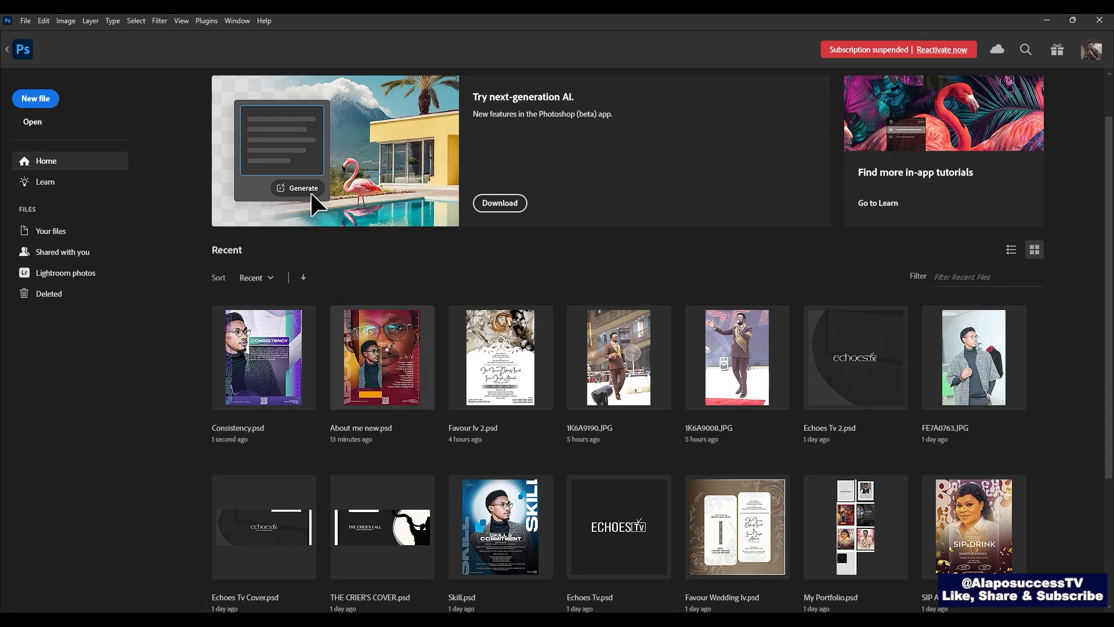
click(392, 349)
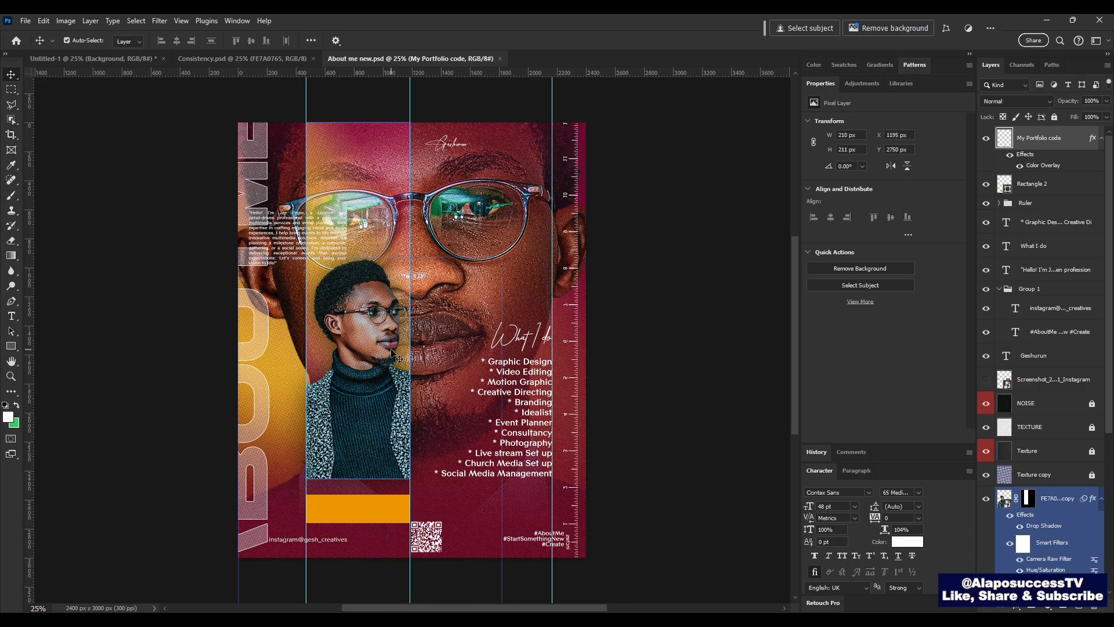
click(489, 192)
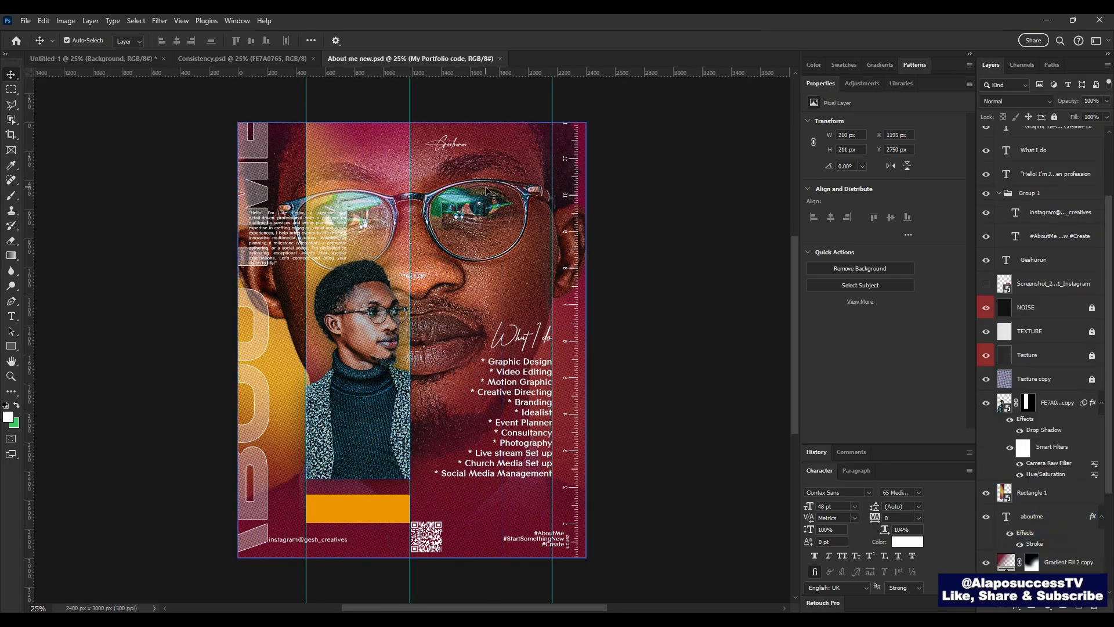
click(488, 235)
drag(484, 234, 165, 67)
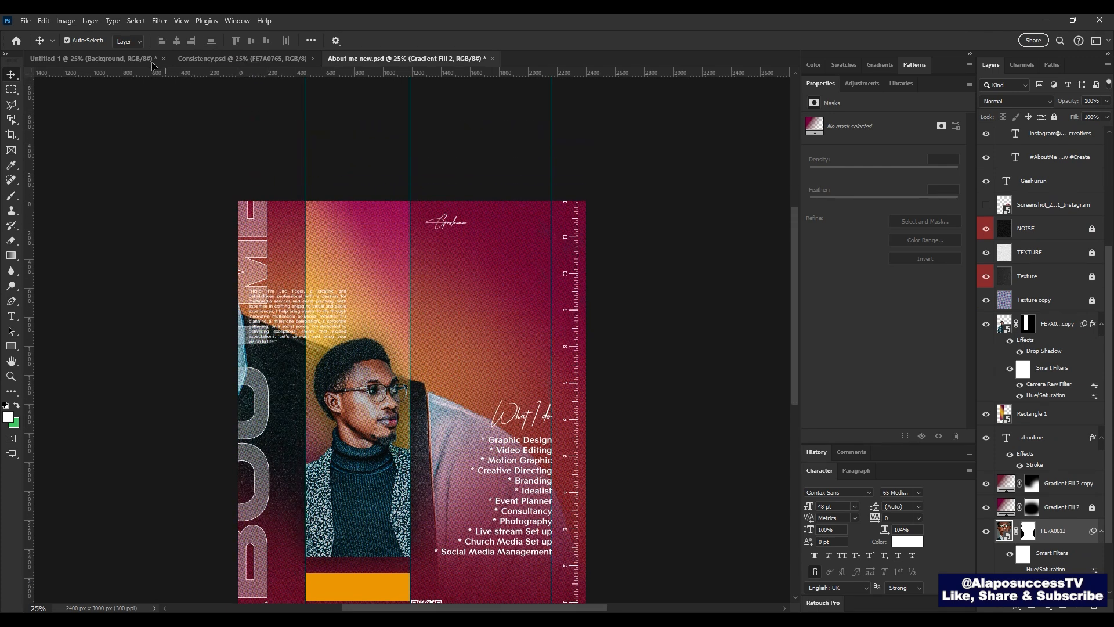
click(132, 61)
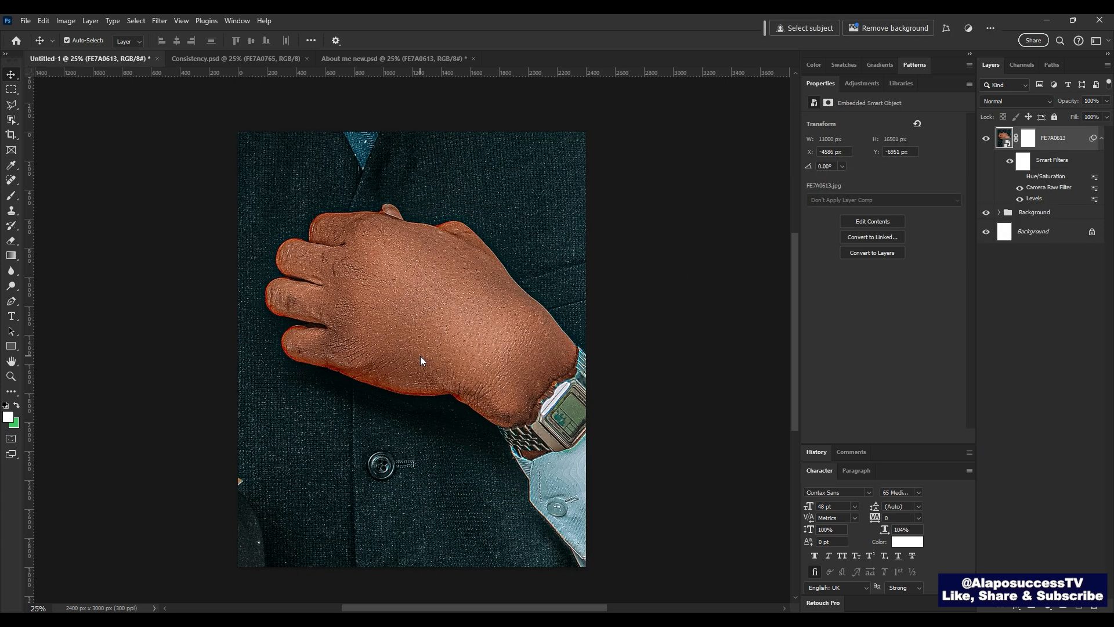
Step: Scale the FE7A0613 portrait to 32.67% and position the man over the gradient background
key(ctrl+minus)
key(ctrl+minus)
key(ctrl+minus)
key(ctrl+minus)
key(ctrl+minus)
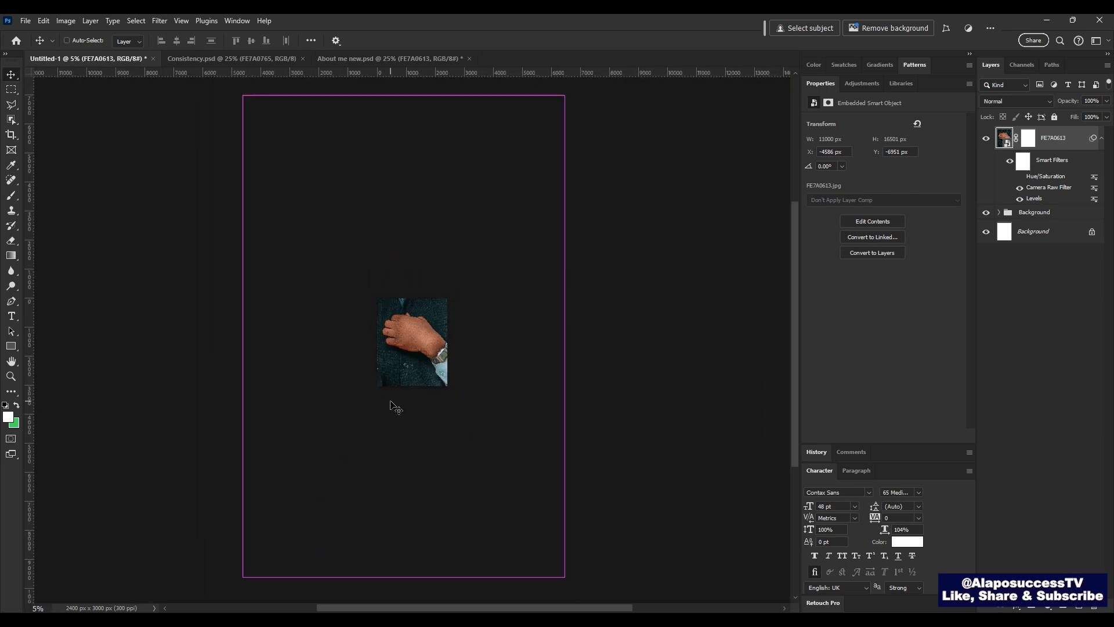
key(ctrl+t)
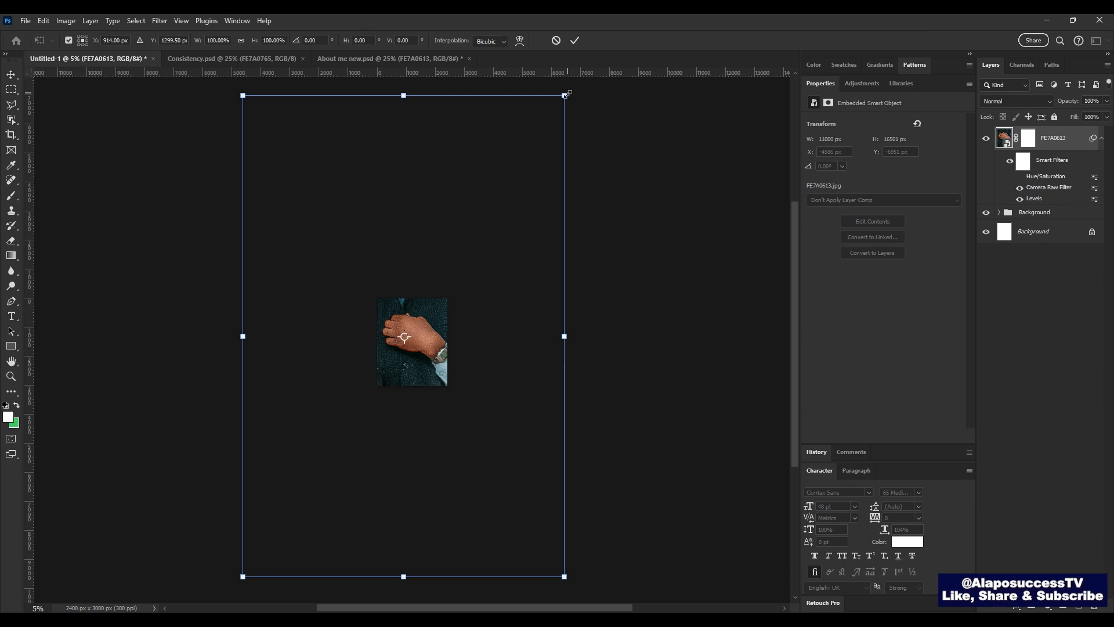
drag(565, 94, 455, 256)
drag(430, 333, 442, 369)
key(Return)
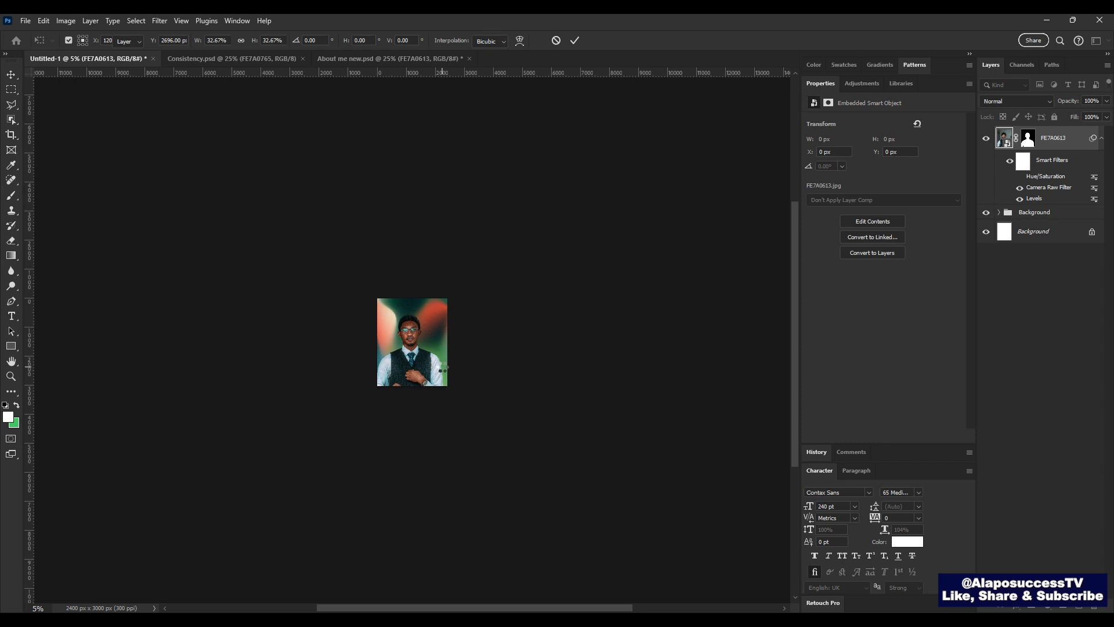
key(ctrl+0)
key(ctrl+minus)
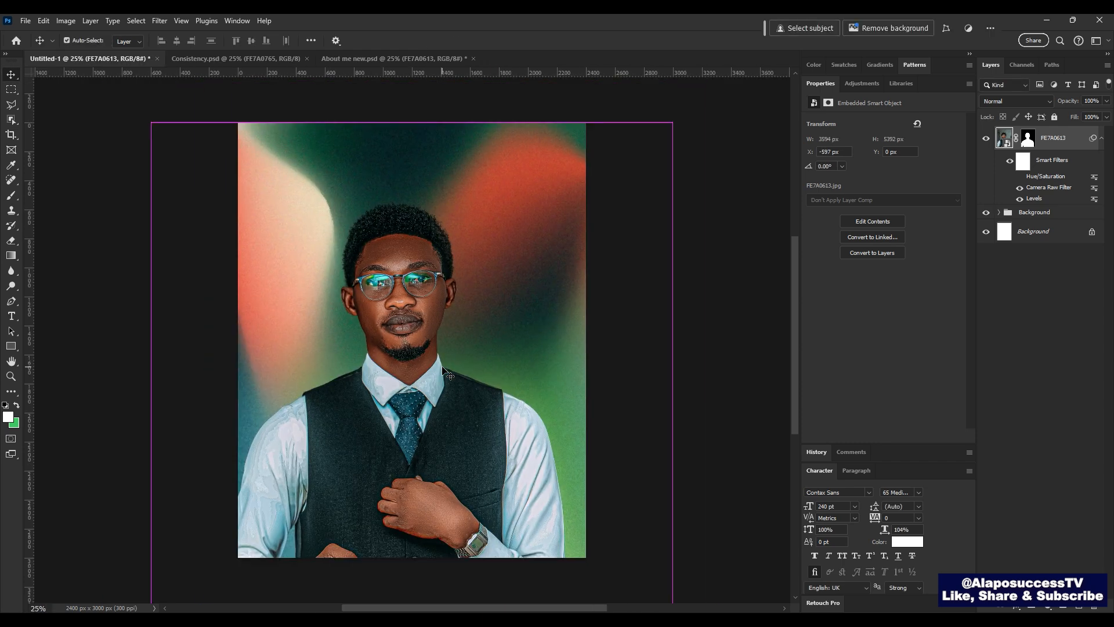
Step: Scale the portrait down slightly to about 3375 × 5063 px and move it up to show both hands
key(ctrl)
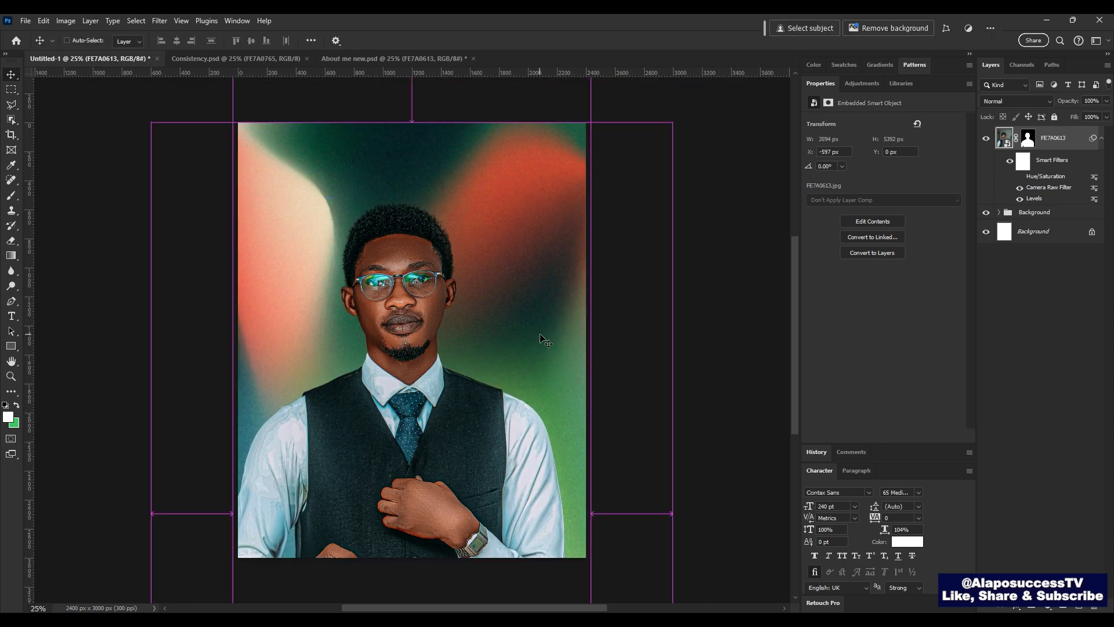
key(ctrl+t)
drag(673, 122, 657, 147)
drag(555, 338, 563, 257)
key(Return)
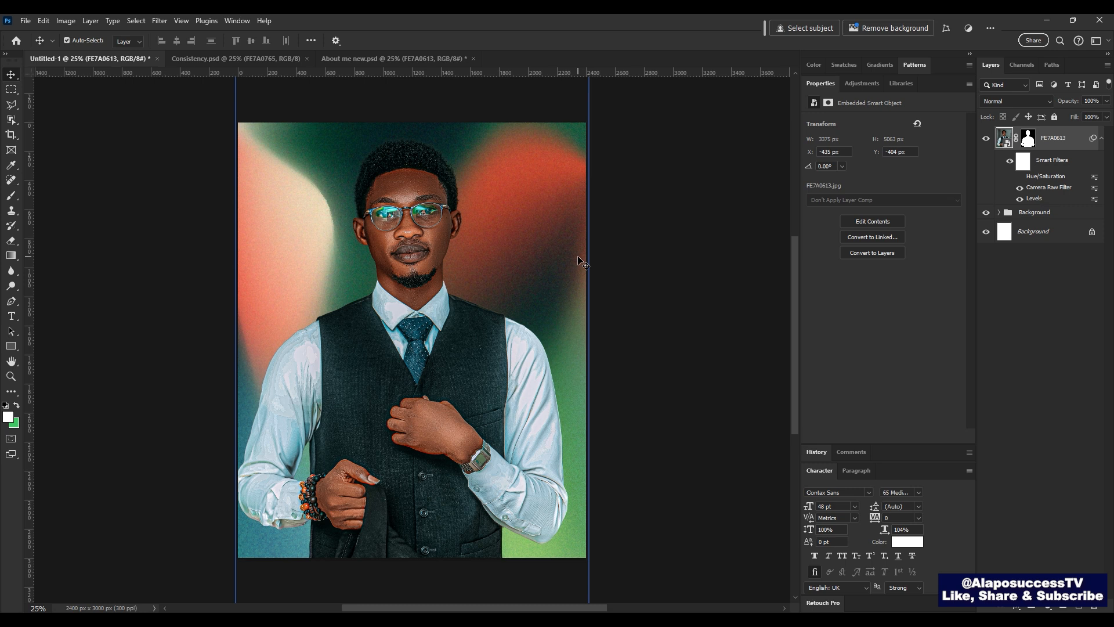
Step: Unlock the NOISE, TEXTURE, Texture and Texture copy layers in About me new.psd and copy them into Untitled-1 above the portrait
click(277, 58)
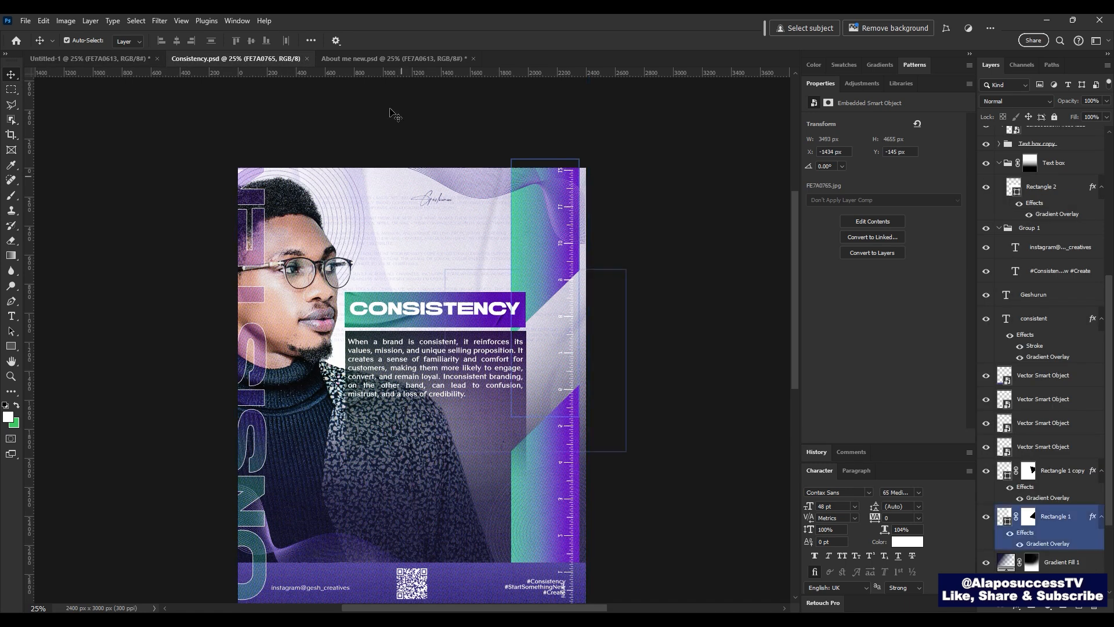
click(395, 57)
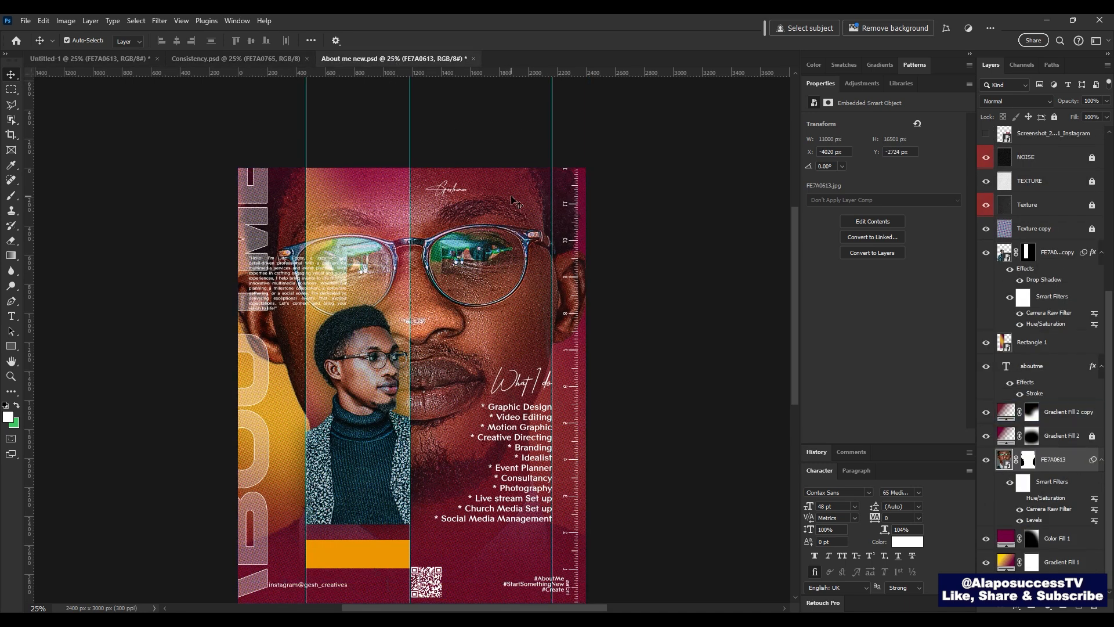
click(1068, 255)
click(1077, 231)
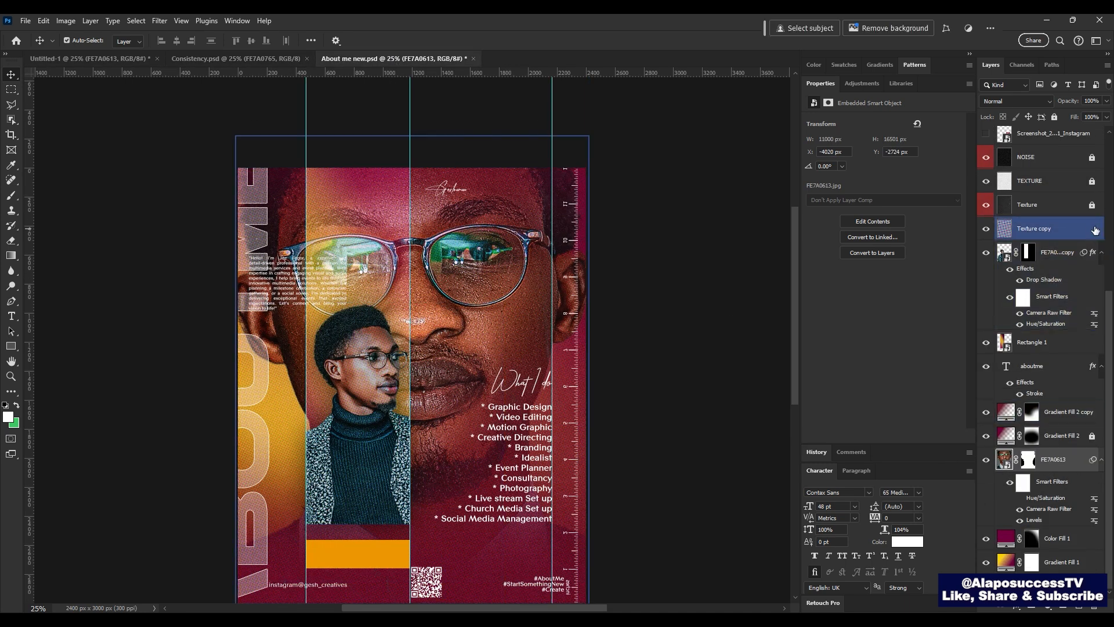
key(alt+bracketright)
key(alt+bracketright)
key(alt+bracketright)
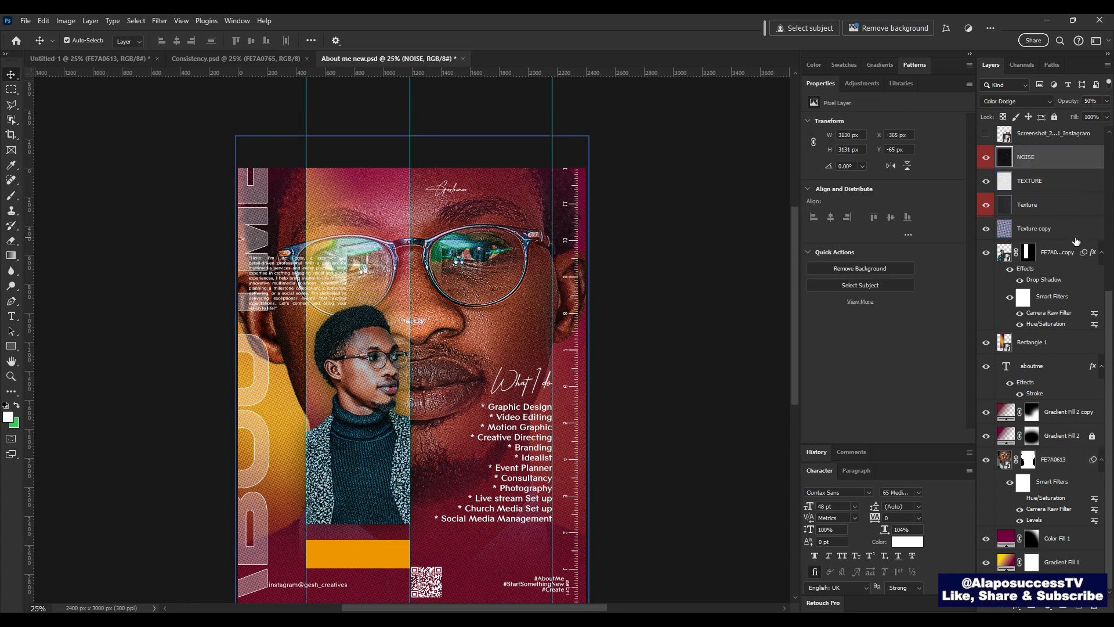
shift+click(1075, 234)
drag(369, 186, 359, 255)
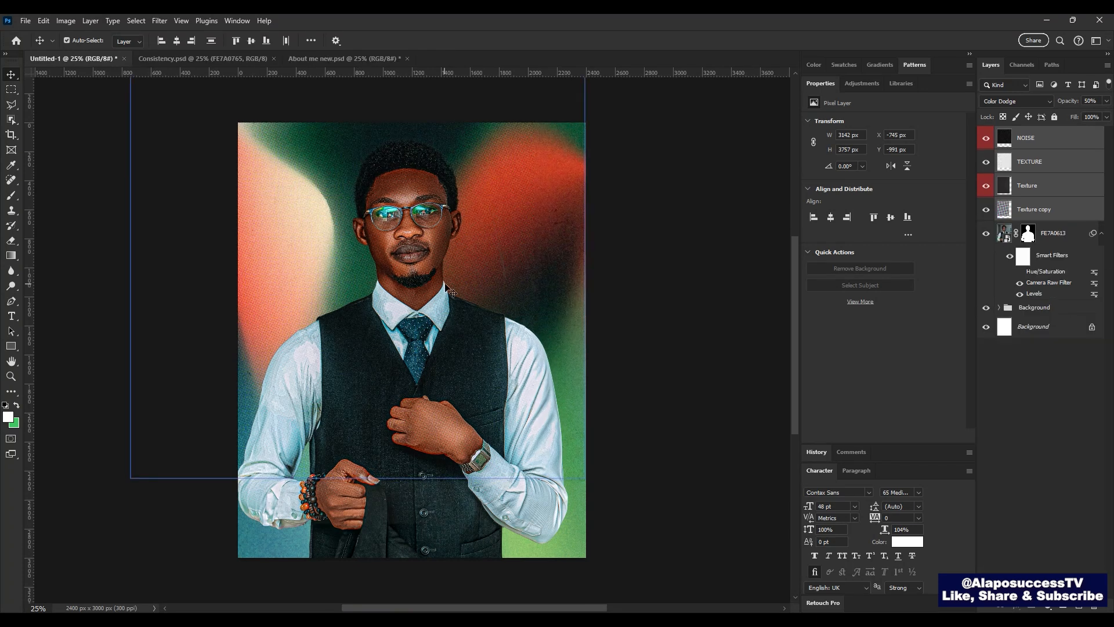
Step: Center the four texture layers horizontally and vertically on the canvas and deselect the canvas selection
key(ctrl+a)
click(177, 40)
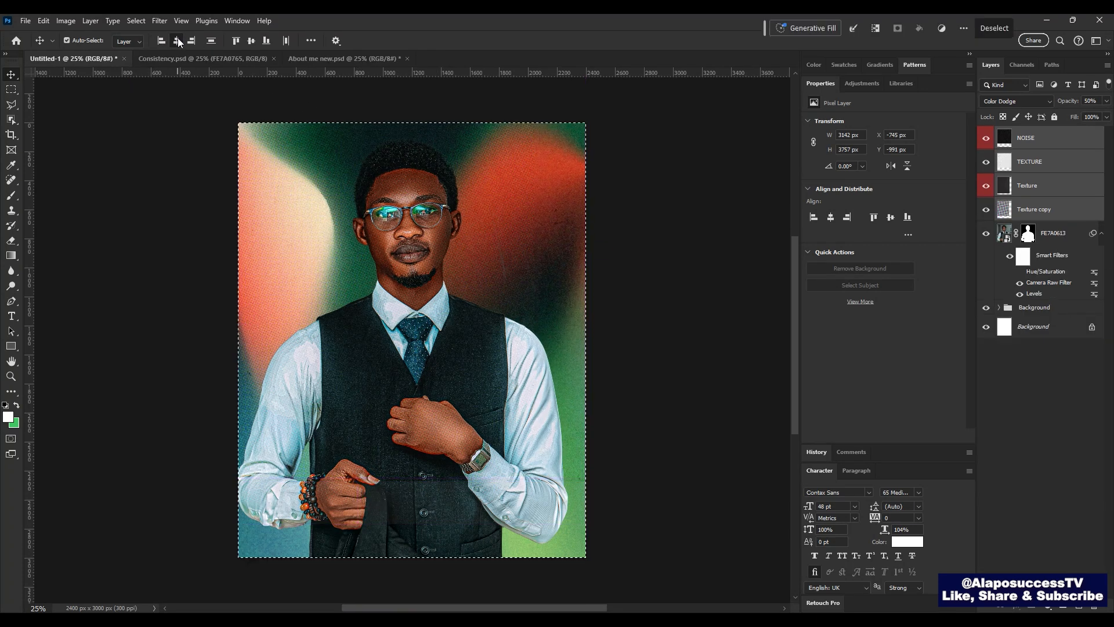
click(250, 40)
key(ctrl+d)
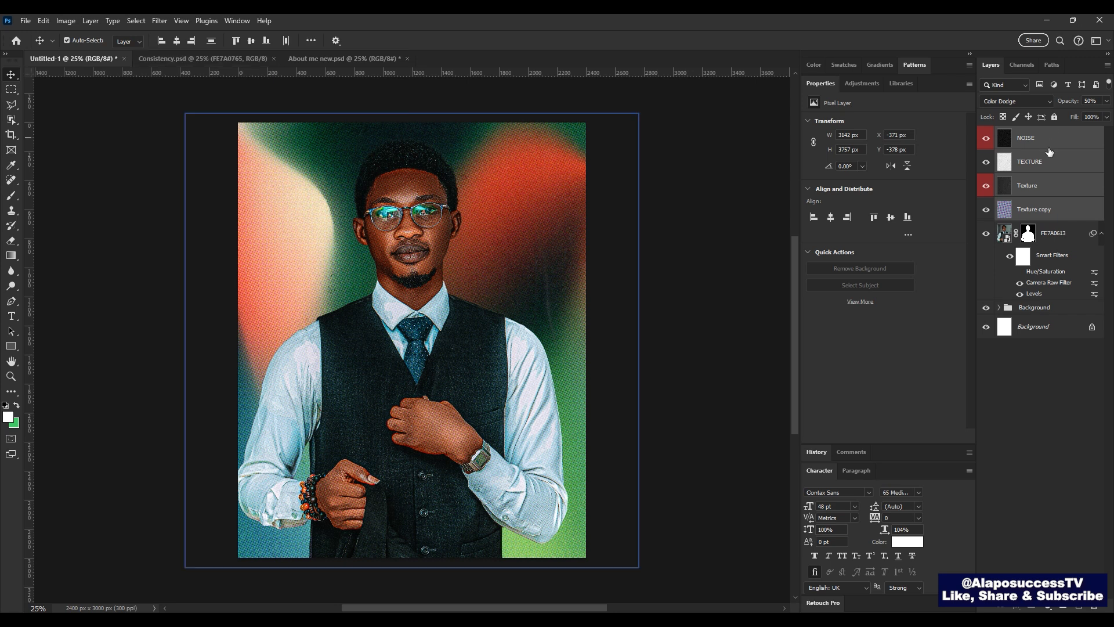
Step: Try the Normal blend mode on all four texture layers and undo it
click(1015, 101)
click(1009, 114)
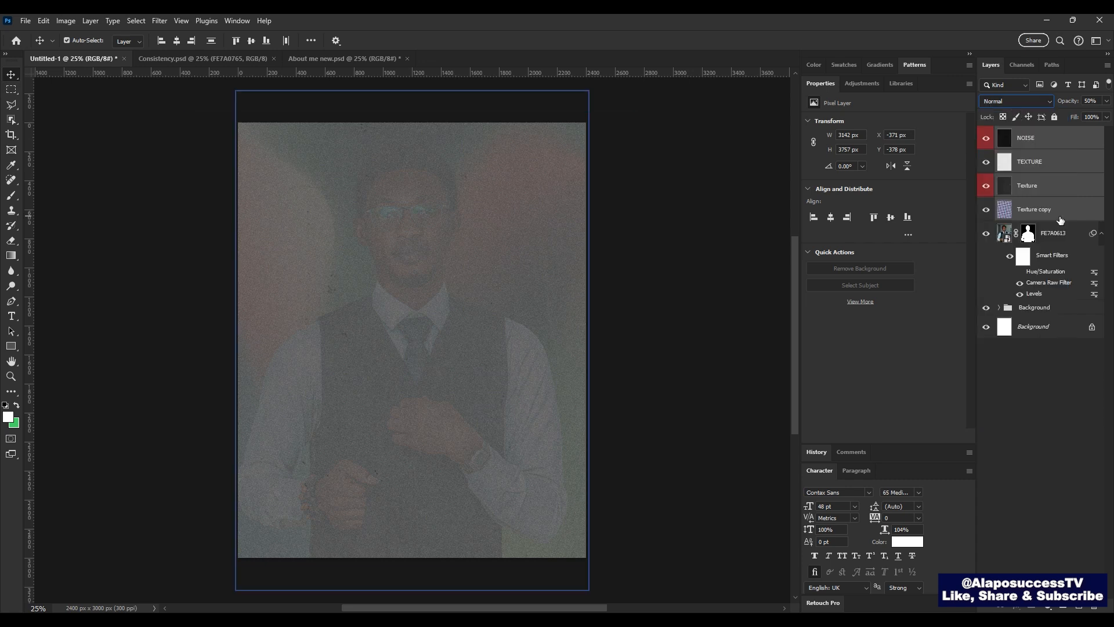
click(1061, 220)
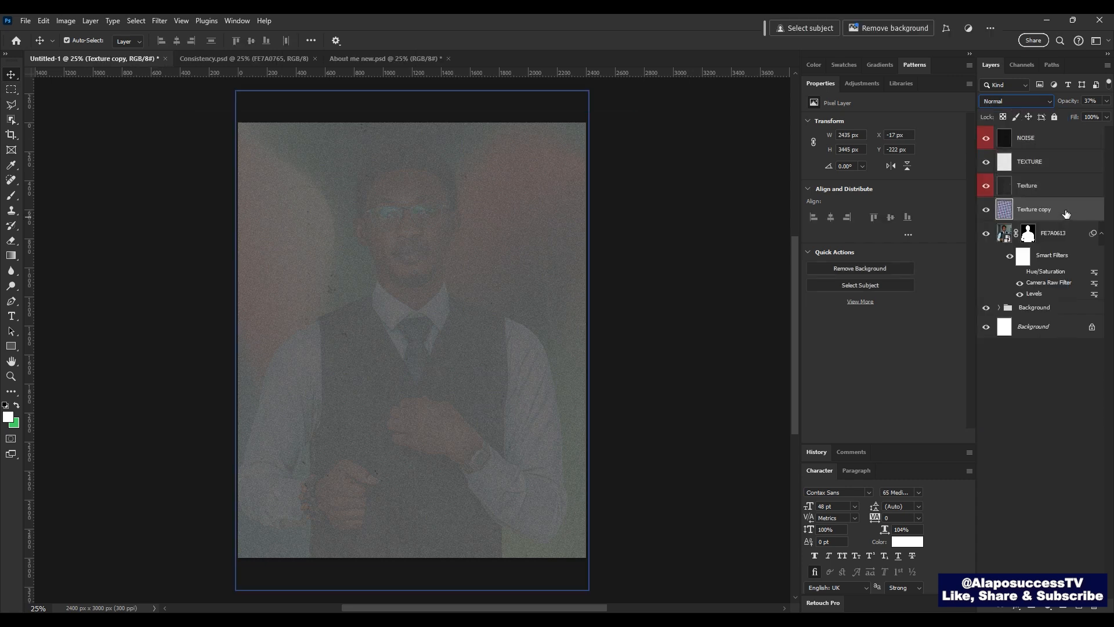
click(1022, 103)
click(1016, 113)
key(ctrl+z)
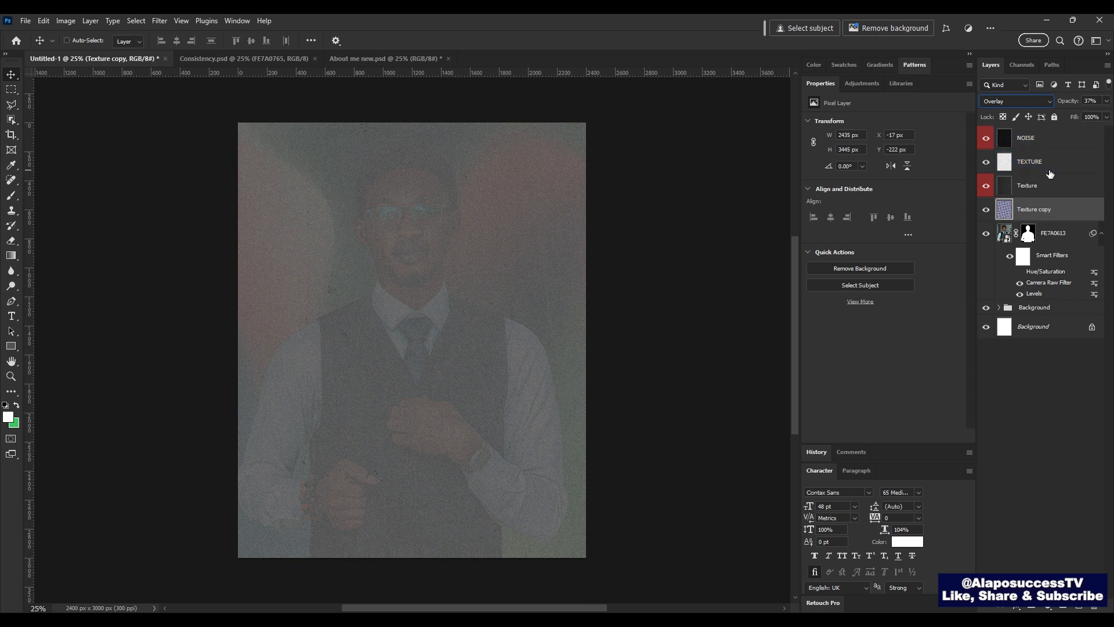
Step: Try the Normal blend mode on the NOISE layer, undo it, and select the TEXTURE layer
click(1061, 142)
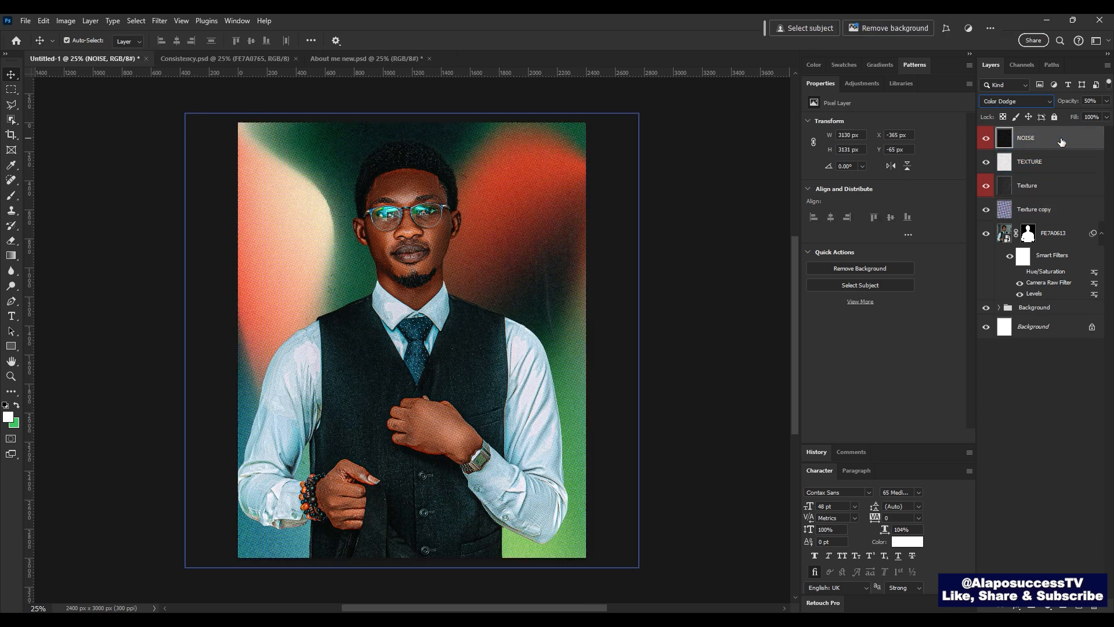
click(1015, 101)
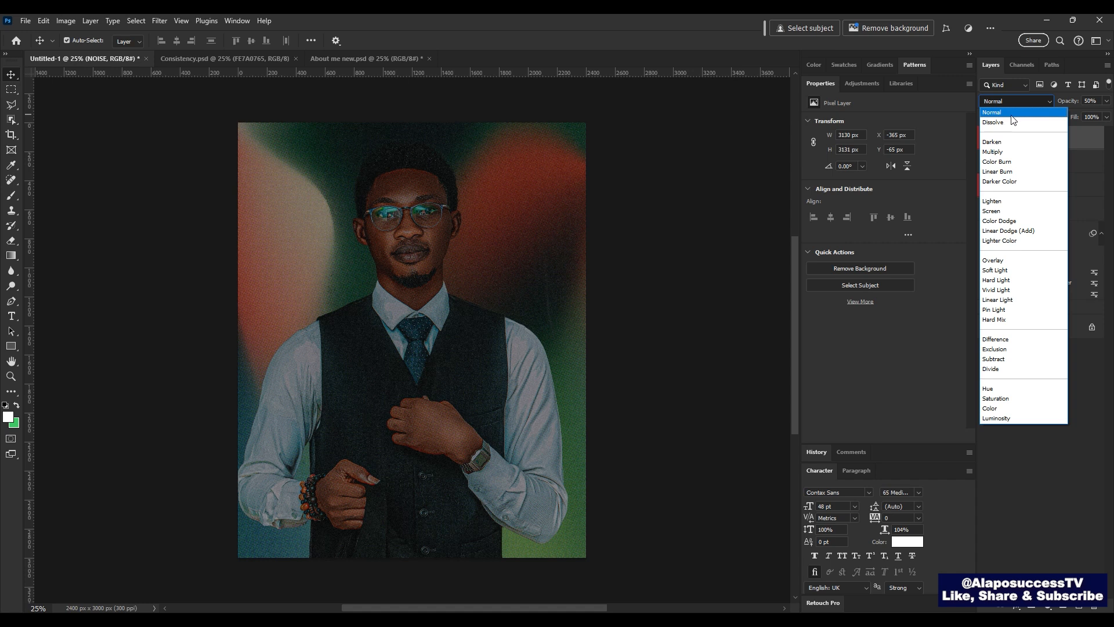
click(1012, 115)
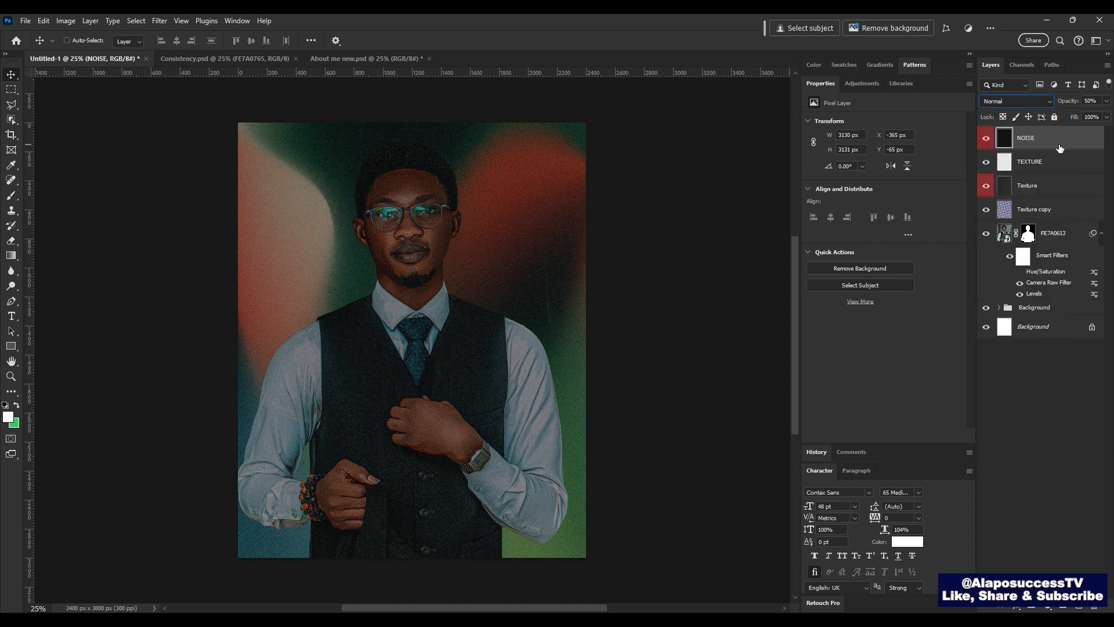
key(ctrl+z)
click(1063, 162)
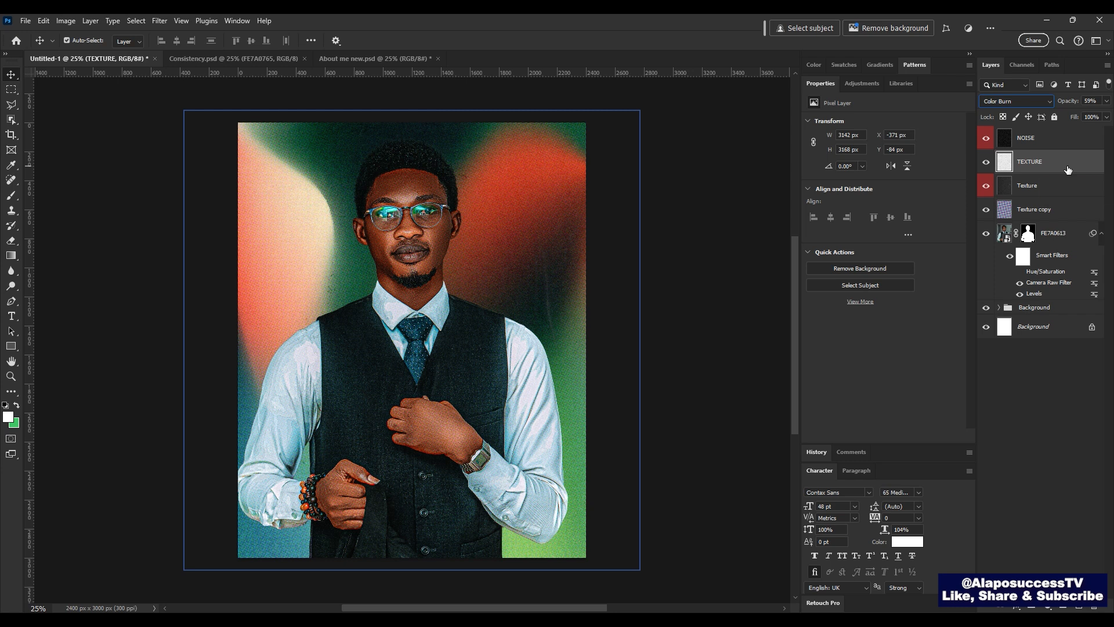
key(ctrl+0)
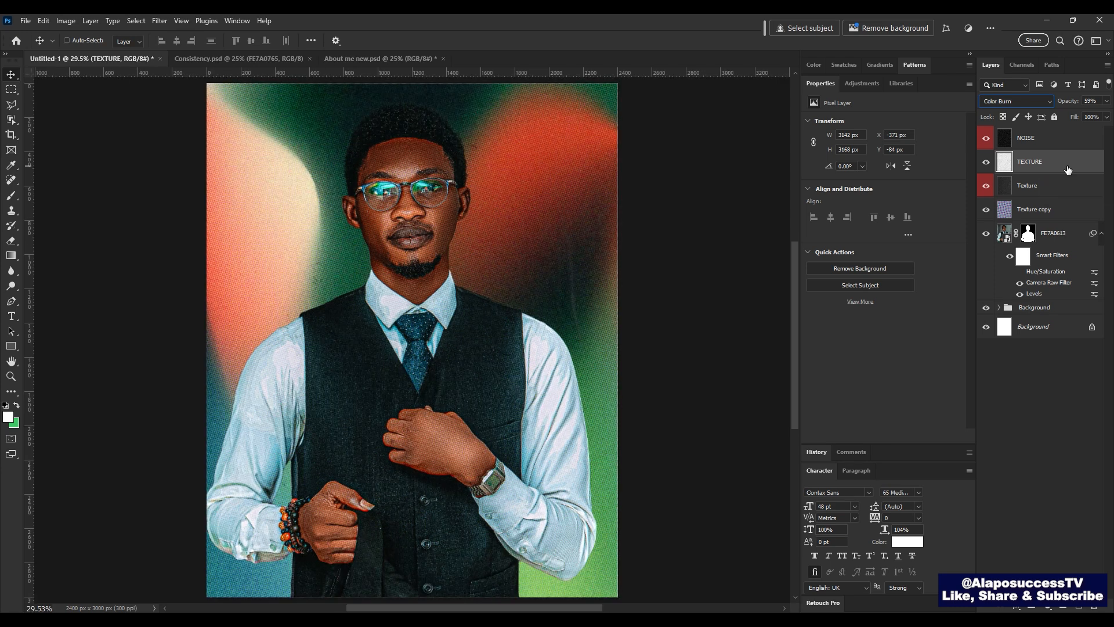
key(ctrl+minus)
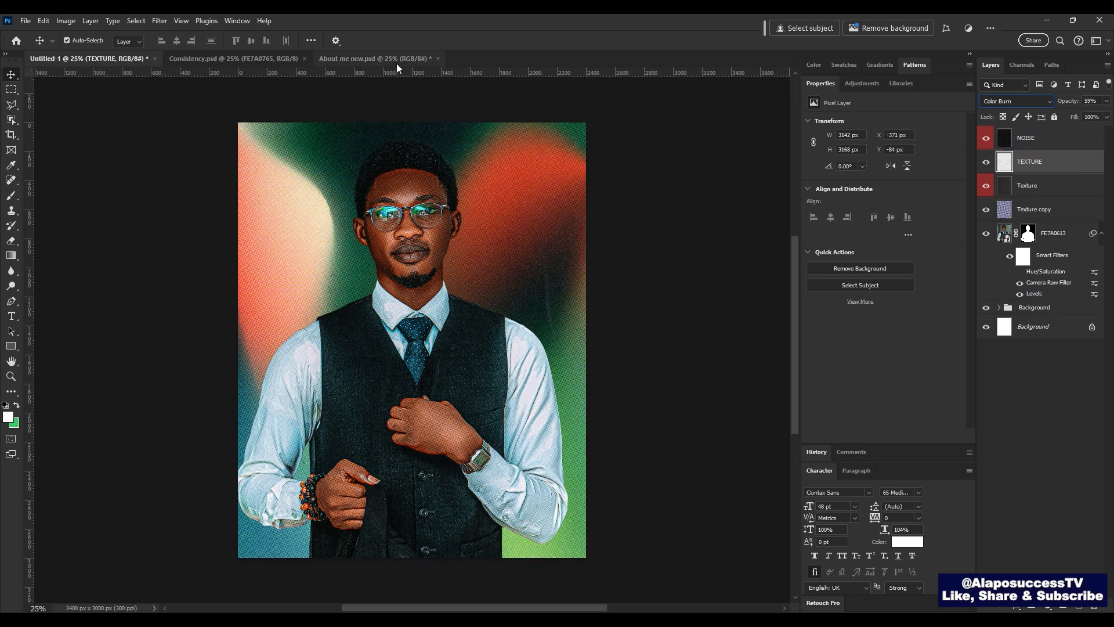
Step: Copy the Ruler group with its three vector objects from Consistency.psd into Untitled-1, placing it down the middle of the portrait
click(576, 190)
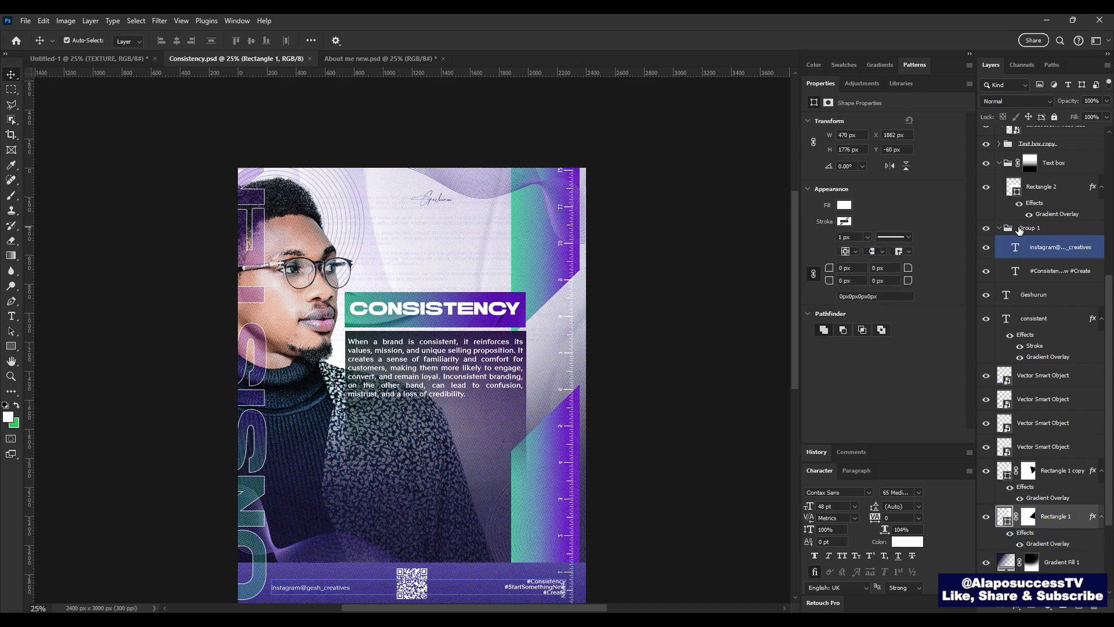
scroll(1048, 312, up, 8)
scroll(1048, 312, up, 3)
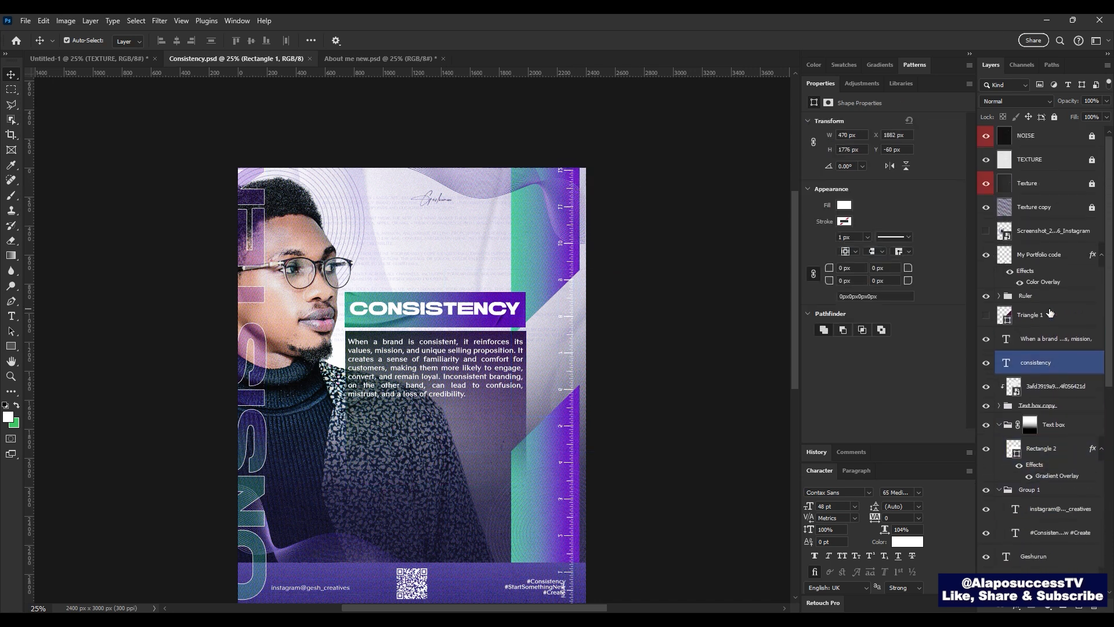
click(999, 296)
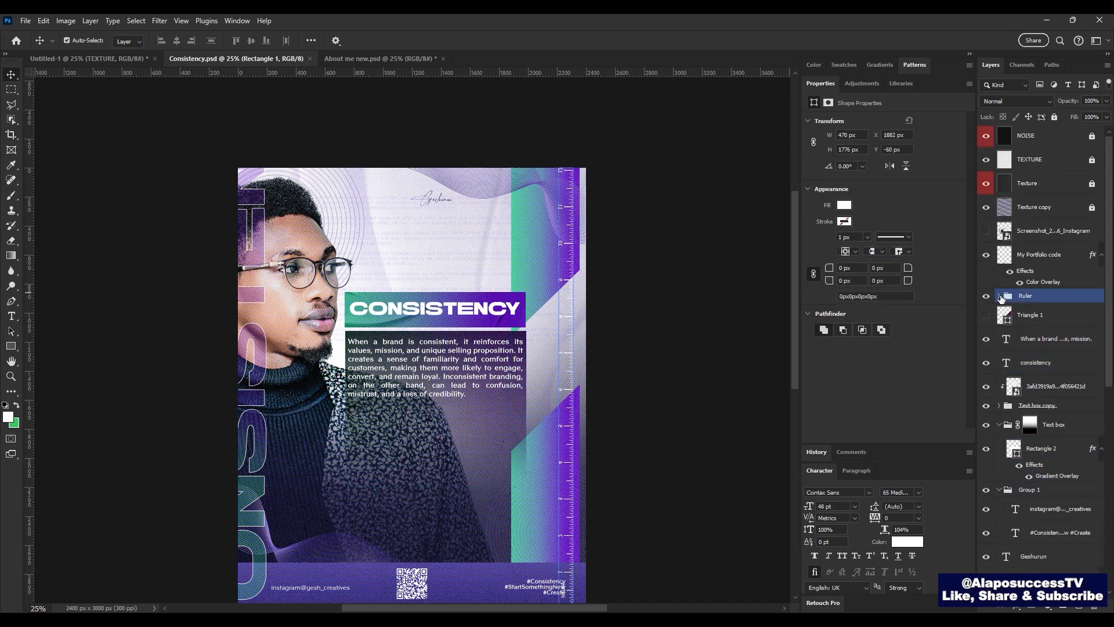
click(999, 296)
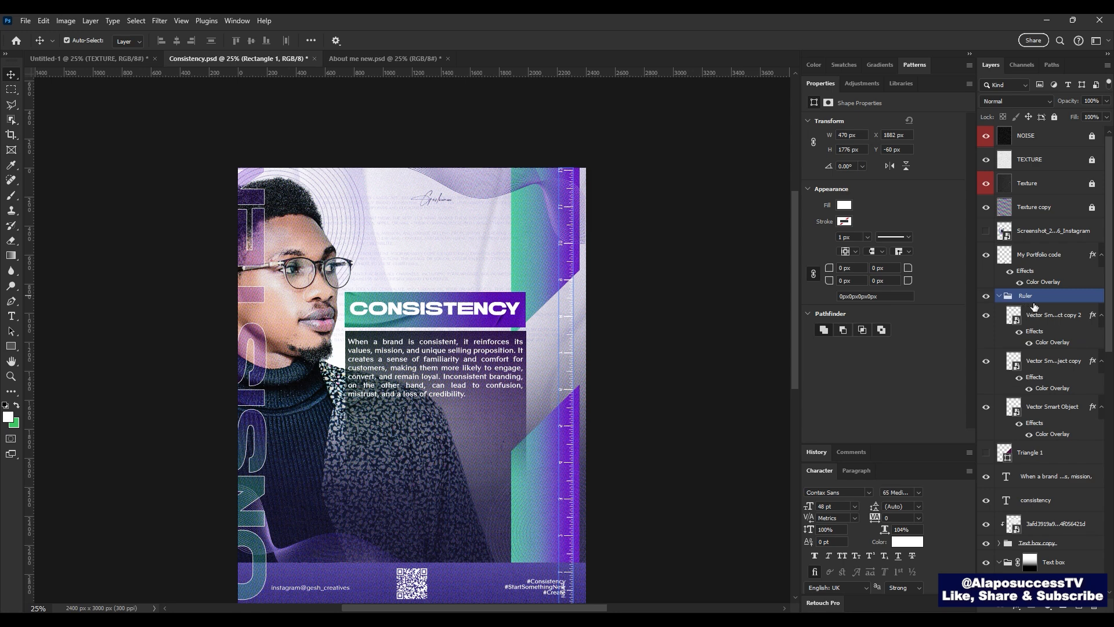
shift+click(1058, 413)
key(ctrl+plus)
key(ctrl+plus)
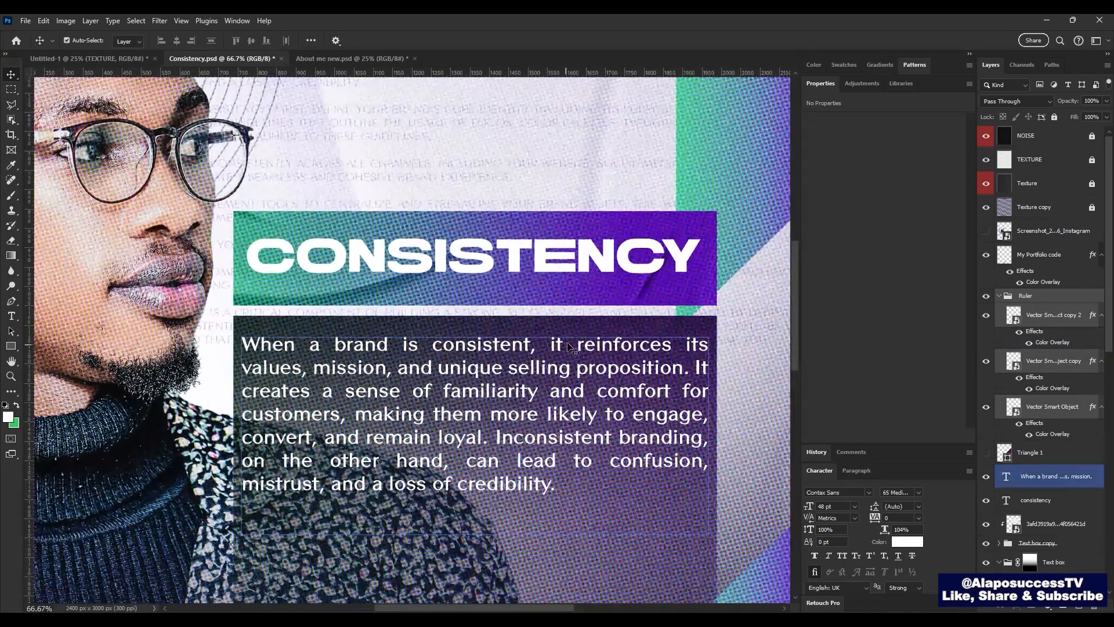
scroll(704, 185, right, 5)
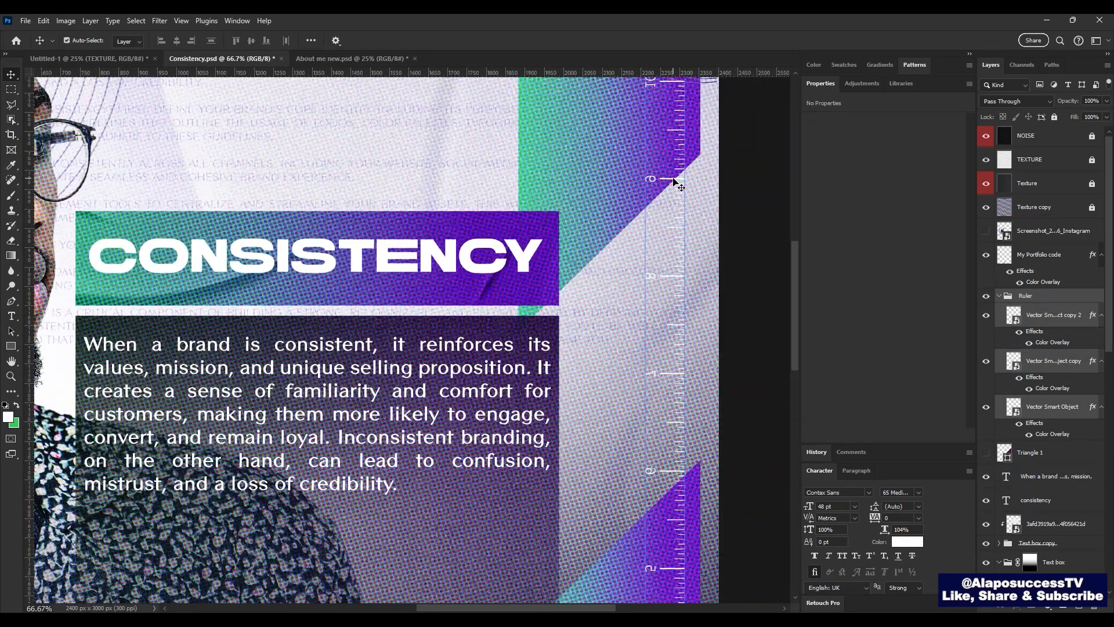
drag(673, 179, 419, 289)
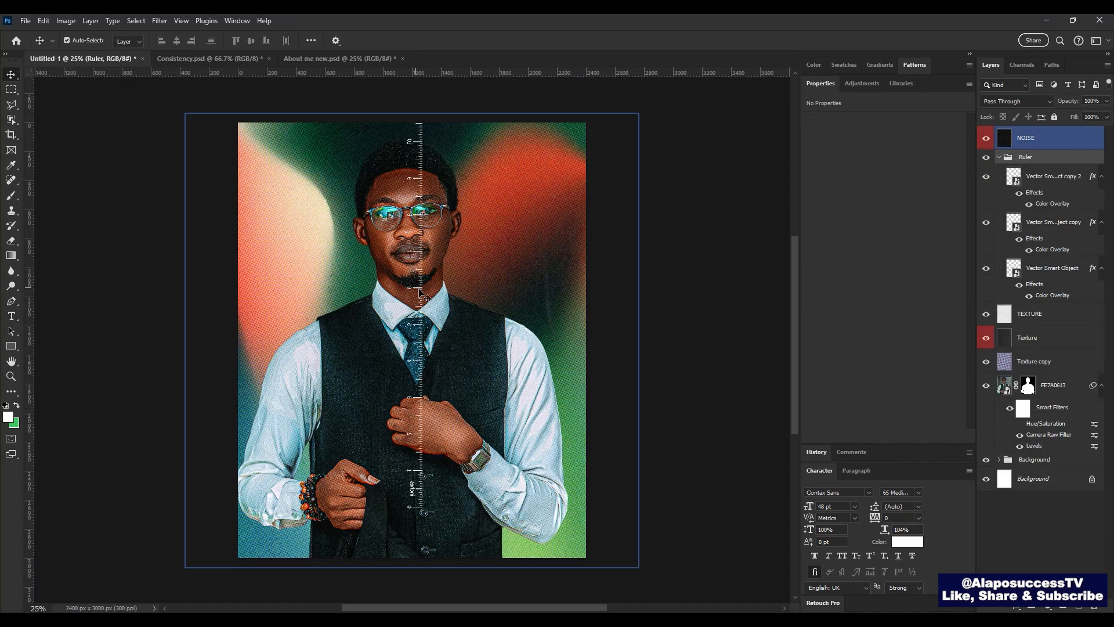
Step: Collapse the Ruler group and move it above the NOISE layer
click(999, 157)
drag(1023, 153, 1037, 134)
click(1068, 153)
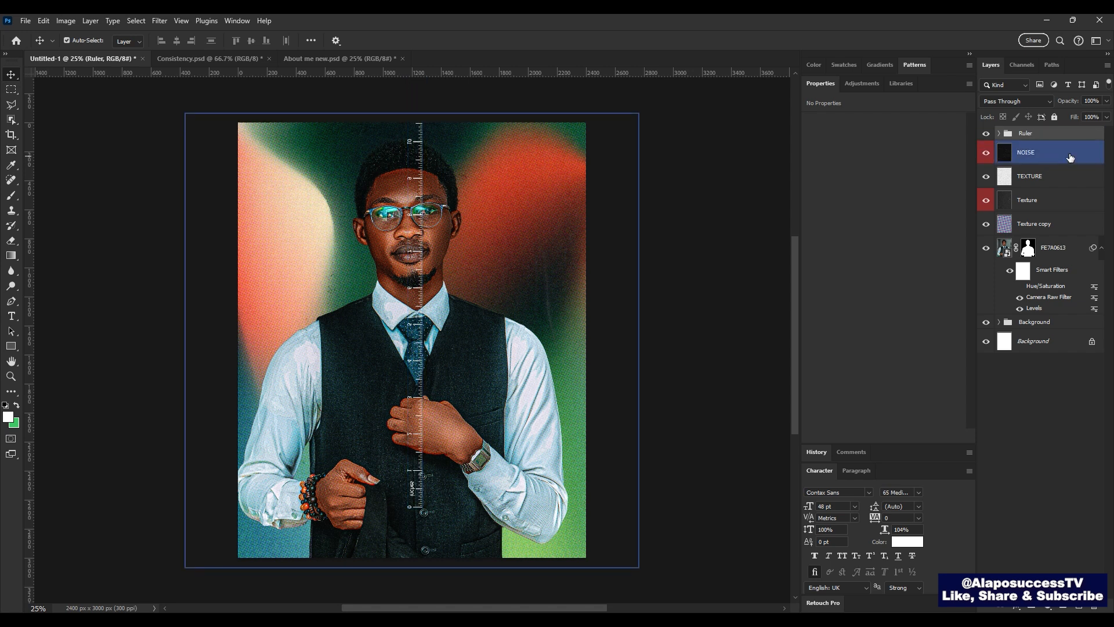
Step: Group the NOISE, TEXTURE, Texture and Texture copy layers and name the group Texture
shift+click(1044, 224)
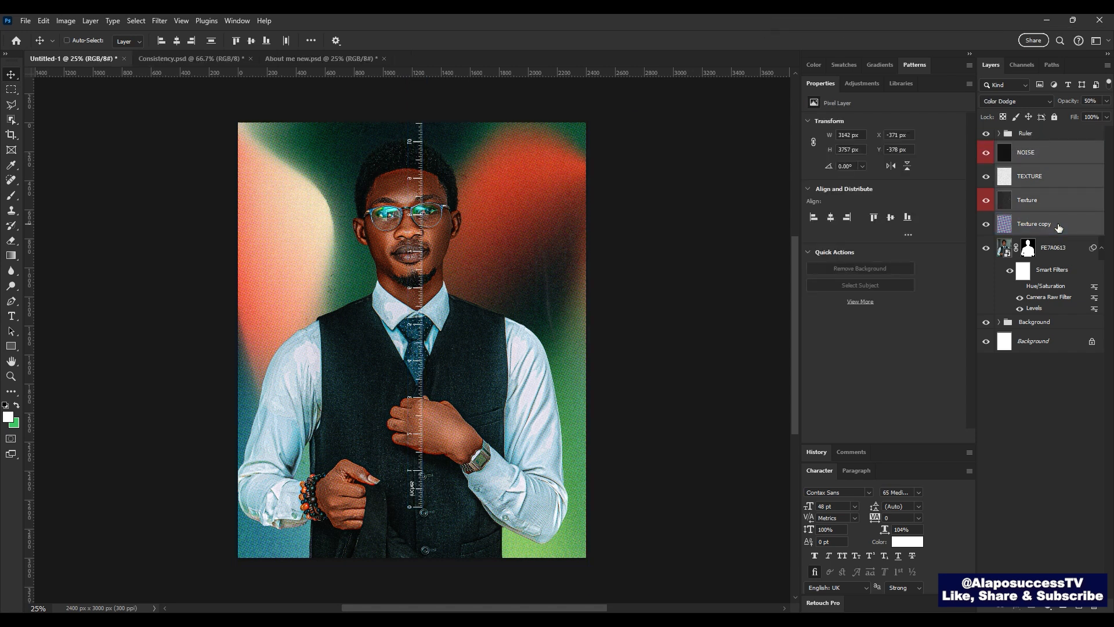
key(ctrl+g)
double_click(1034, 148)
text(Texture)
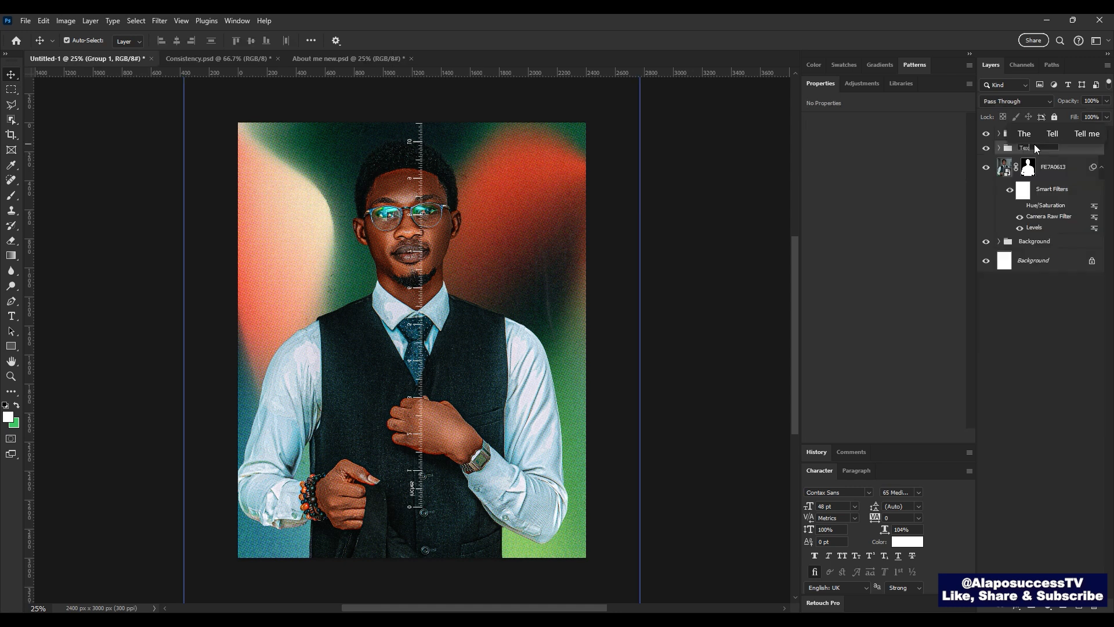
key(Return)
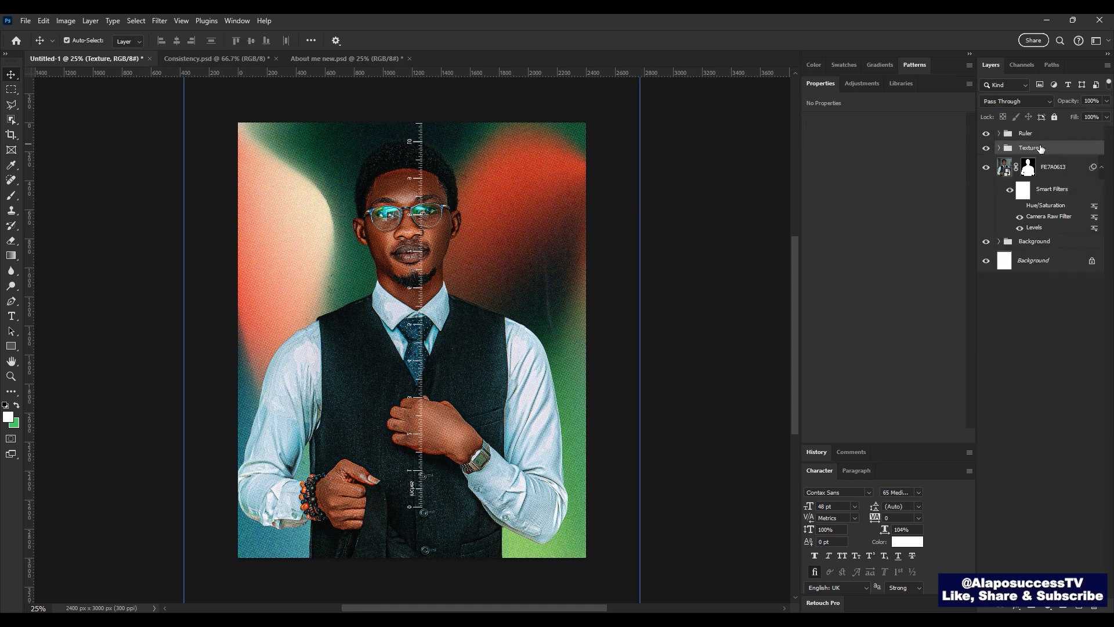
Step: Centre the Ruler group horizontally and vertically on the canvas
click(1039, 133)
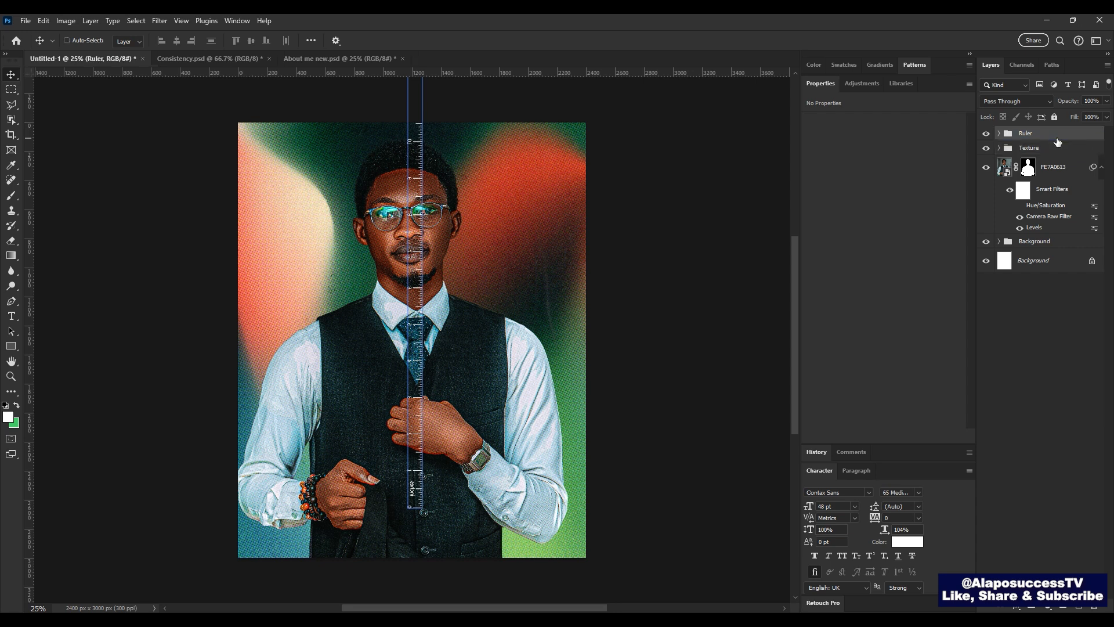
key(ctrl+a)
click(178, 41)
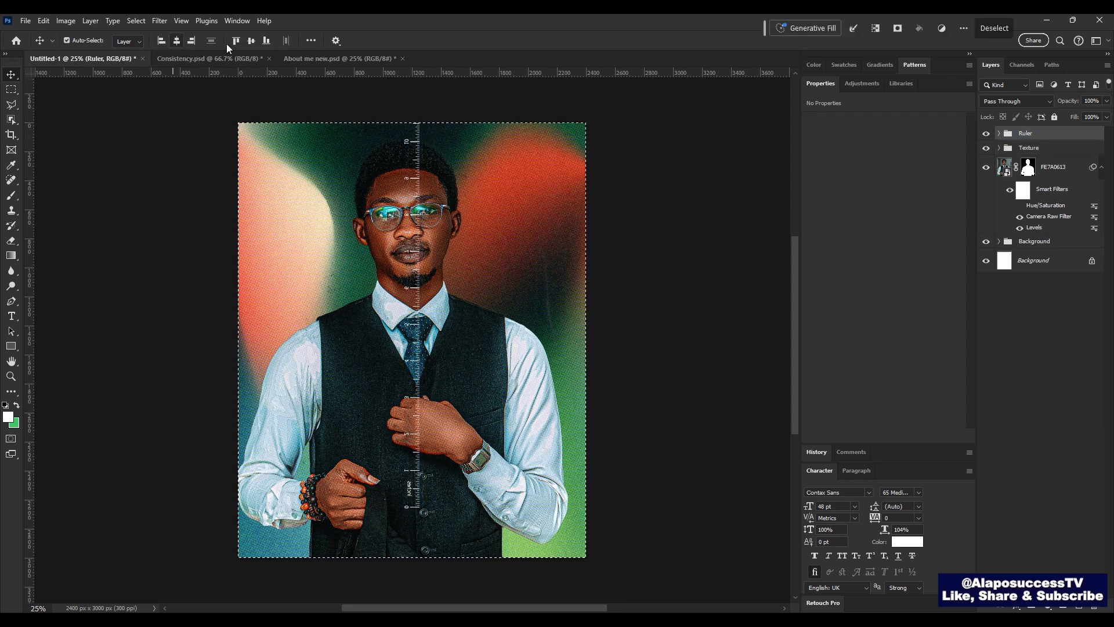
click(252, 37)
key(ctrl+d)
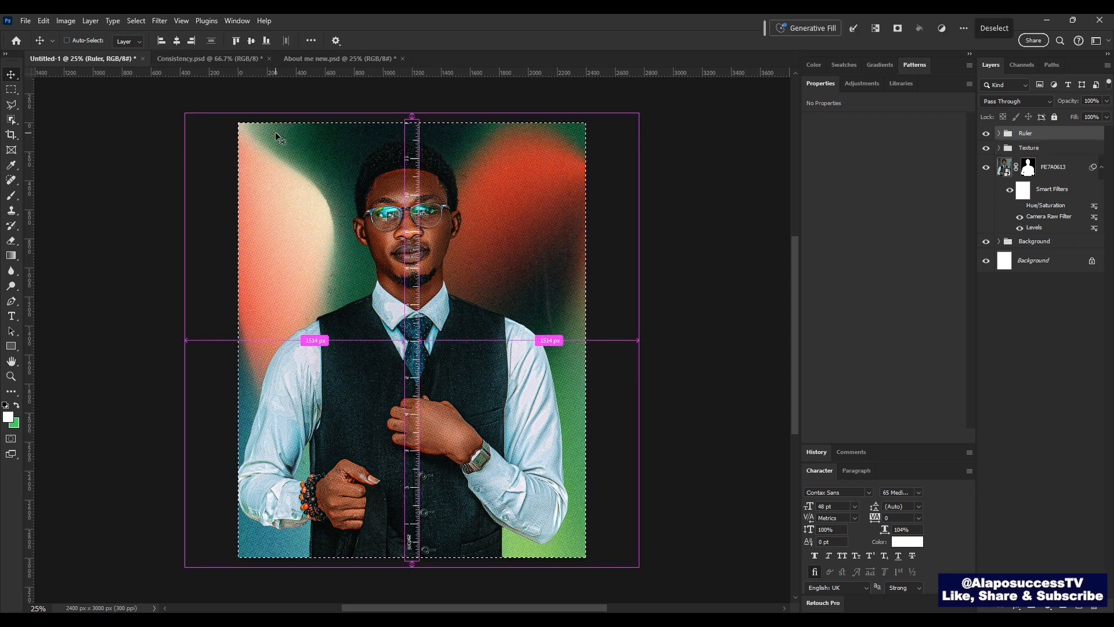
key(ctrl+a)
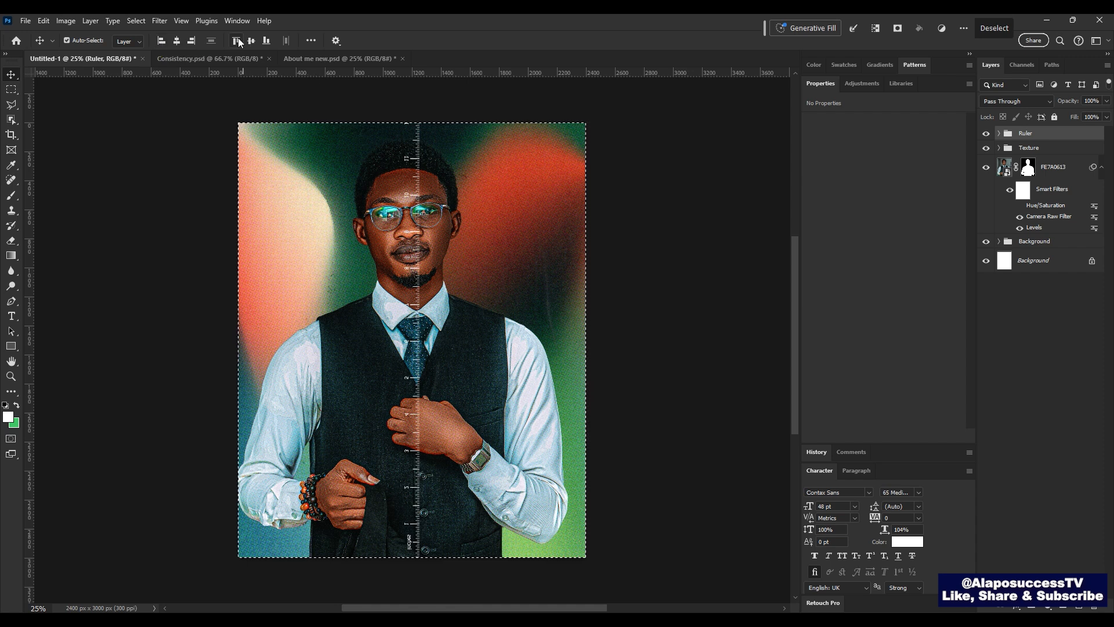
key(ctrl)
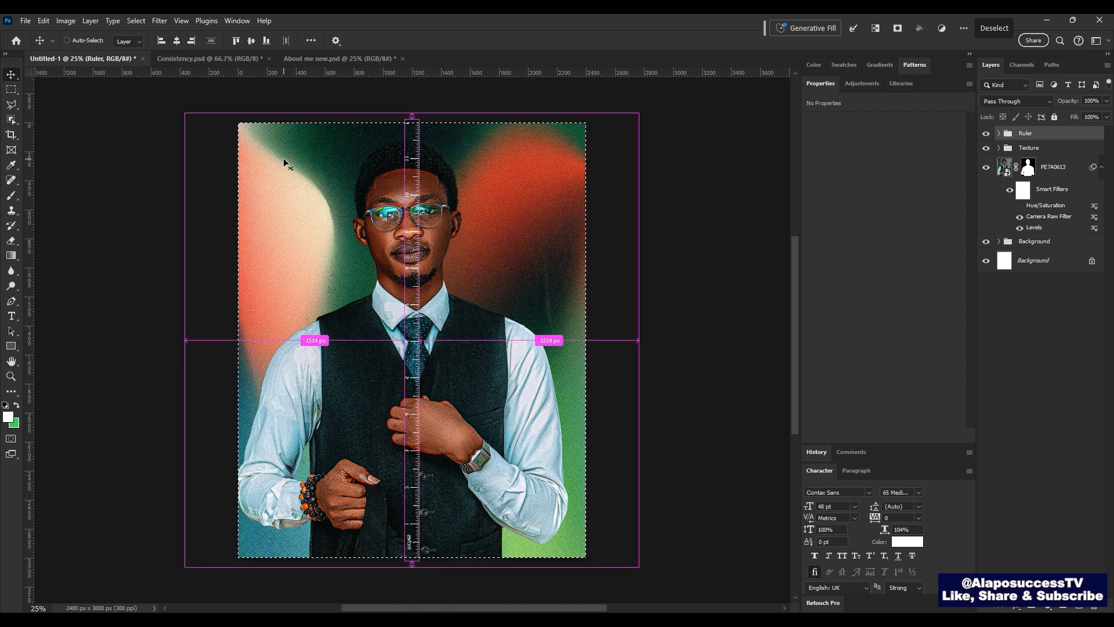
key(ctrl+d)
Step: Nudge the Ruler group sideways until it runs just inside the canvas's right edge
key(shift+Right)
key(shift+Right)
key(shift+Right)
key(shift+Right)
key(shift+Right)
key(shift+Right)
key(shift+Right)
key(shift+Right)
key(shift+Right)
key(shift+Right)
key(shift+Right)
key(shift+Right)
key(shift+Right)
key(shift+Right)
key(shift+Right)
key(shift+Right)
key(shift+Right)
key(shift+Right)
key(shift+Right)
key(shift+Right)
key(shift+Right)
key(shift+Right)
key(shift+Right)
key(shift+Right)
key(shift+Right)
key(shift+Right)
key(shift+Right)
key(shift+Right)
key(shift+Right)
key(shift+Right)
key(shift+Right)
key(shift+Right)
key(shift+Right)
key(shift+Right)
key(shift+Right)
key(shift+Right)
key(shift+Right)
key(shift+Right)
key(shift+Right)
key(shift+Right)
key(shift+Right)
key(shift+Left)
key(shift+Left)
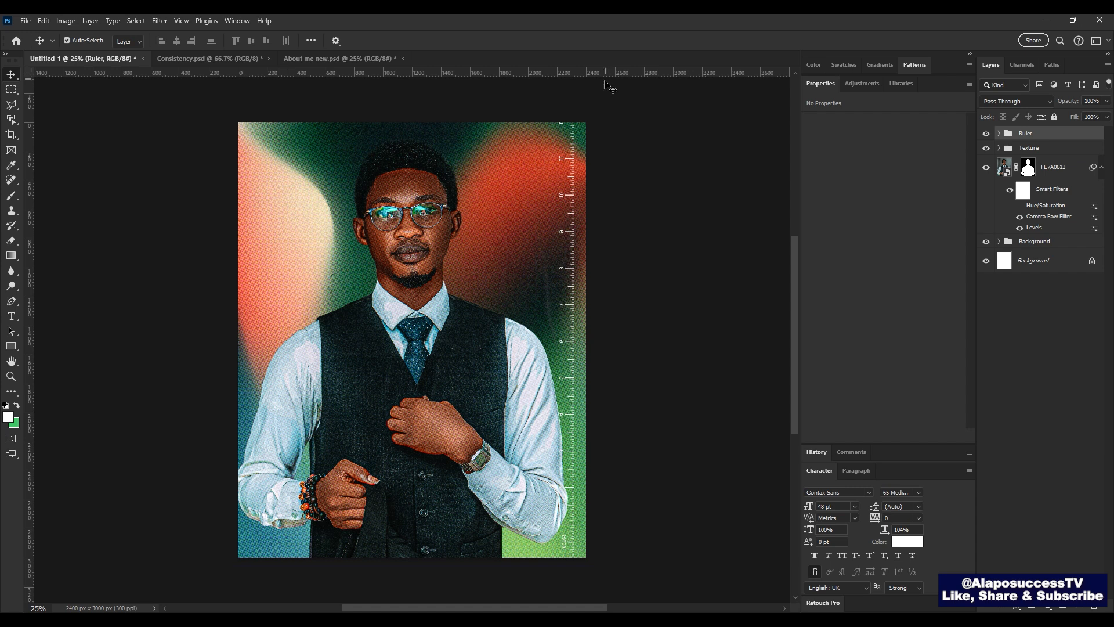
Step: Collapse the Texture group and lock all of its attributes
click(414, 200)
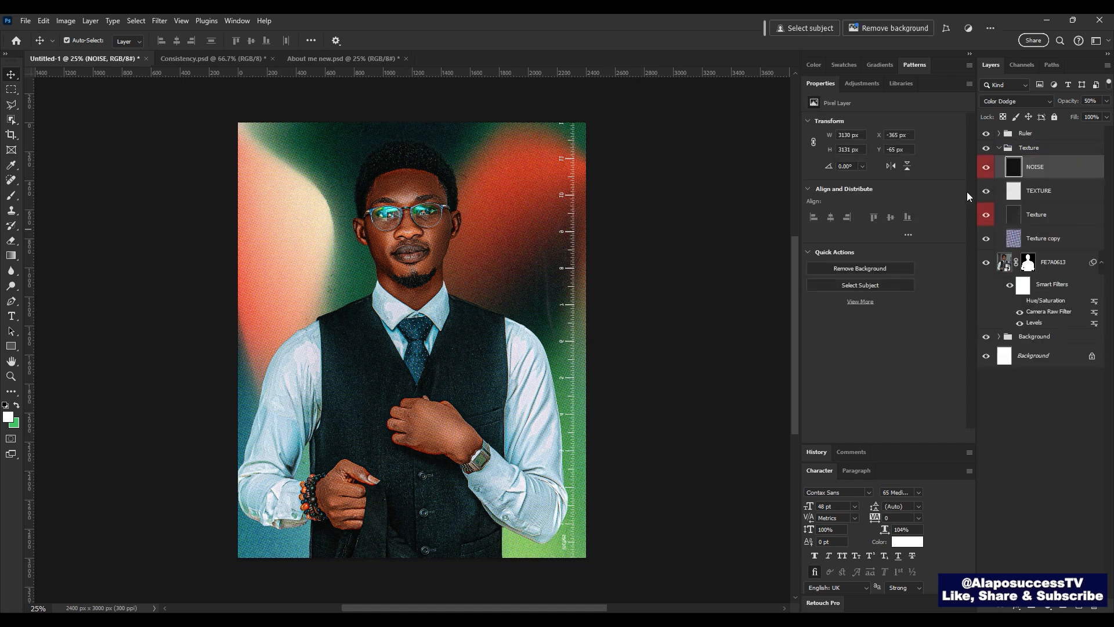
click(999, 148)
click(1055, 117)
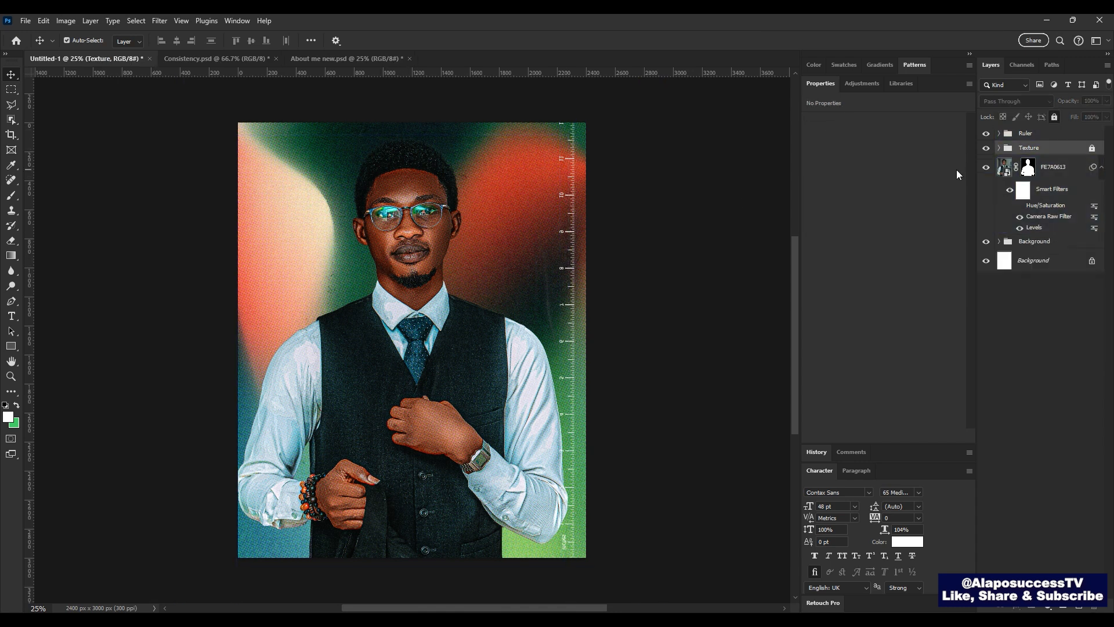
Step: Expand the Background group and move the FE7A0613 portrait layer into it, between the two gradient layers
click(403, 243)
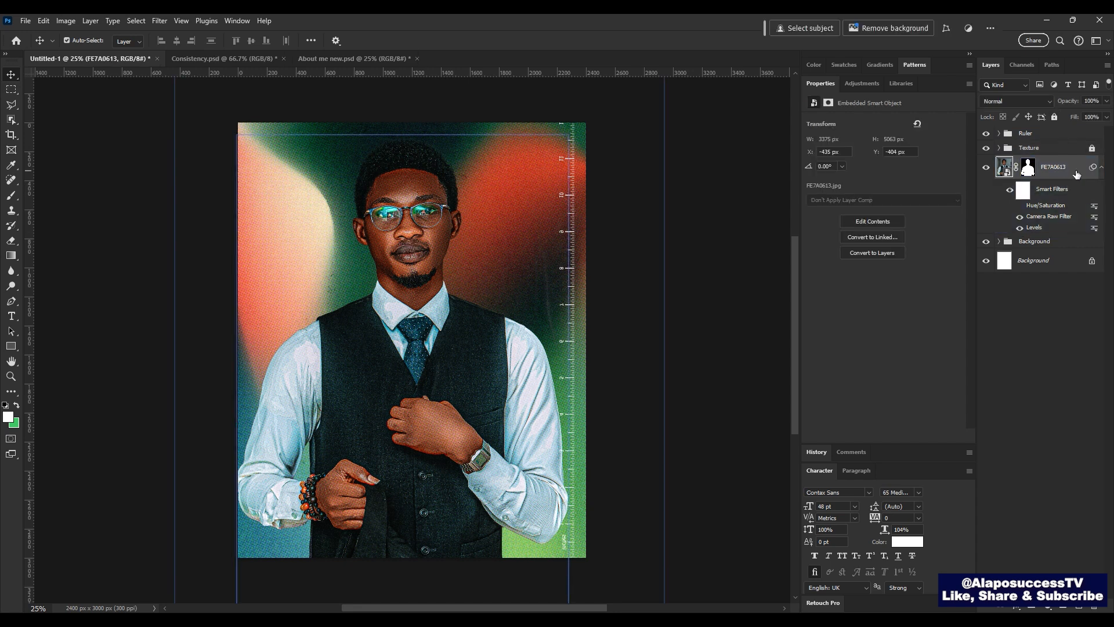
click(1002, 242)
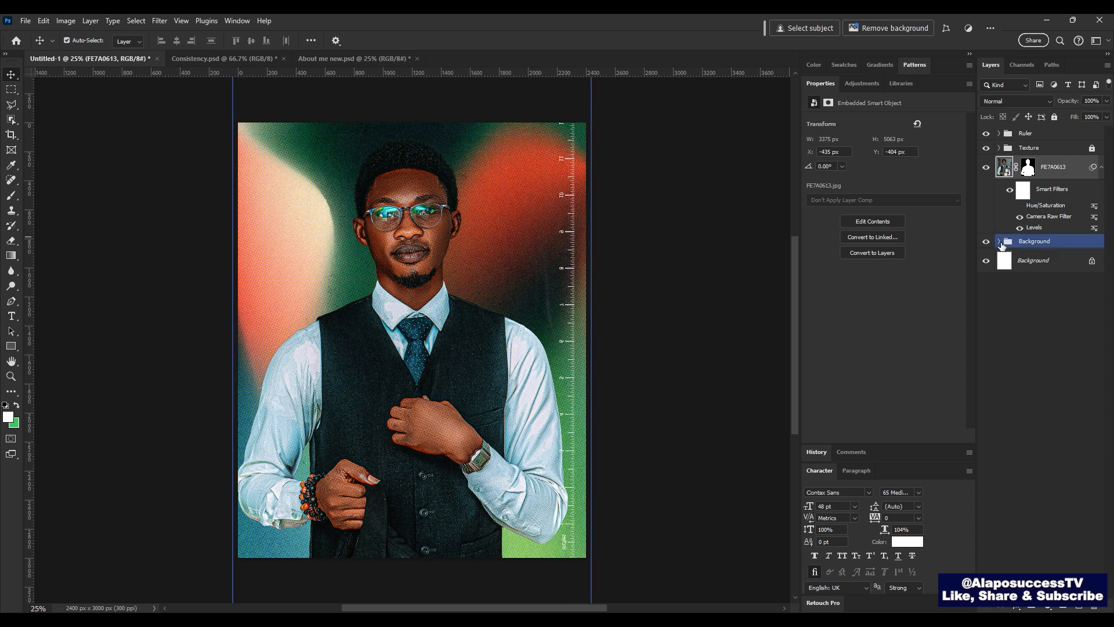
click(999, 242)
click(1063, 168)
drag(1062, 168, 1066, 302)
key(ctrl+z)
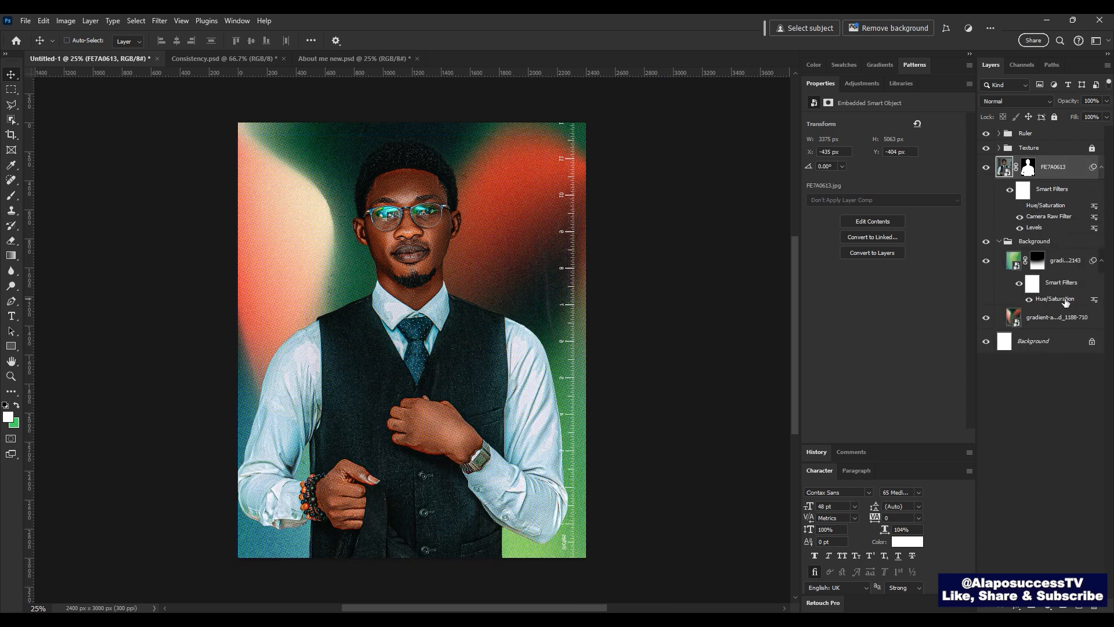
key(ctrl+shift+z)
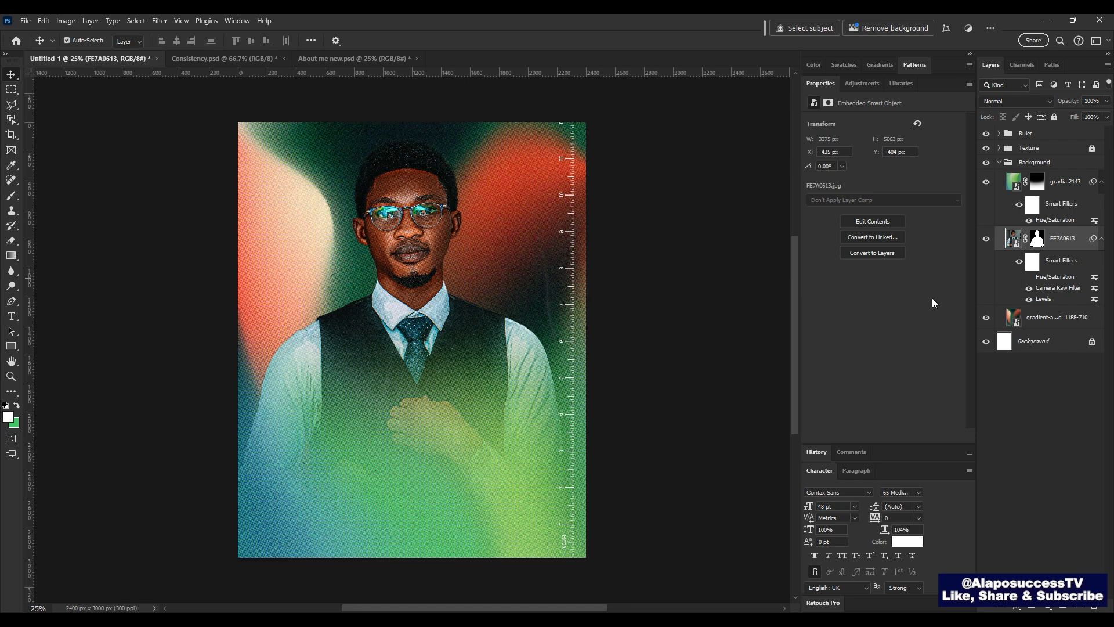
key(ctrl+z)
key(ctrl+shift+z)
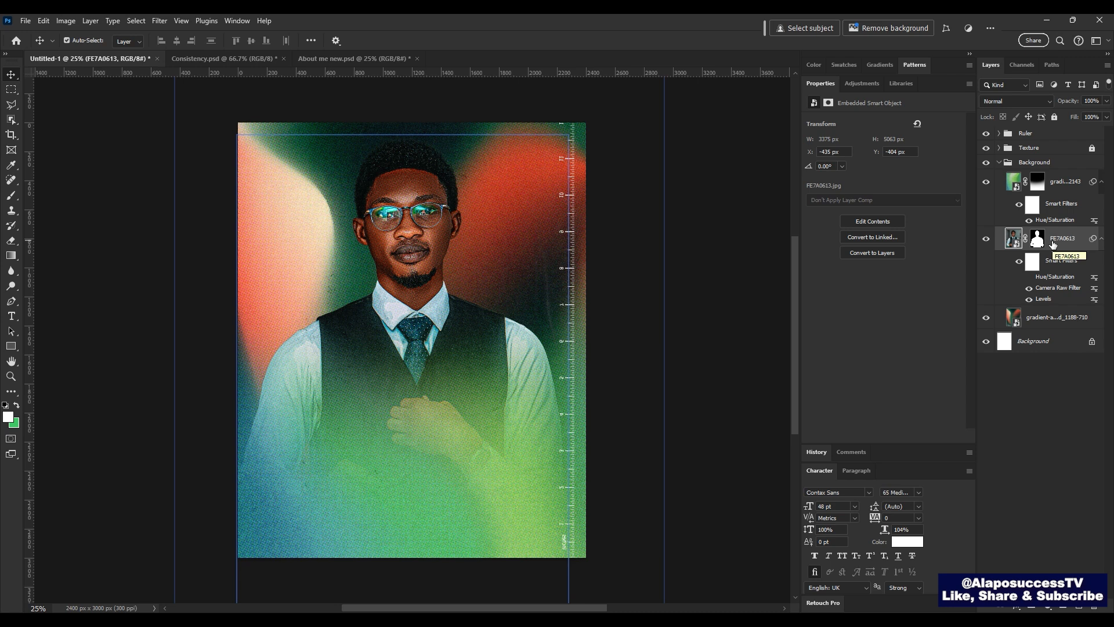
scroll(429, 282, up, 1)
scroll(429, 282, down, 1)
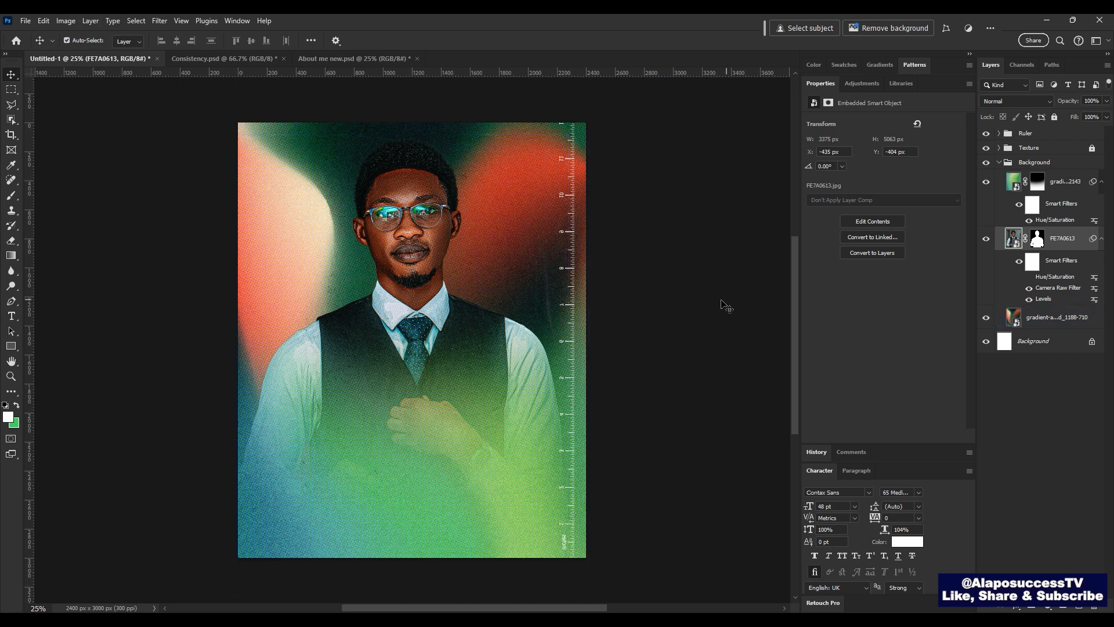
Step: Draw a white circle about 1756 px in diameter over the subject's head and shoulders with the Ellipse tool
key(u)
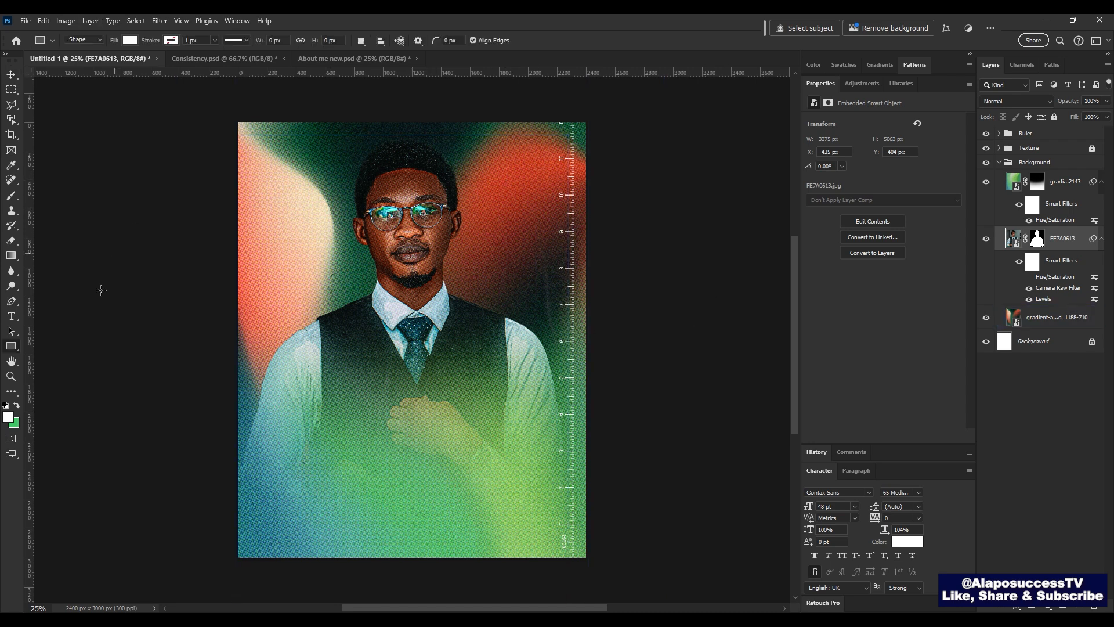
right_click(7, 349)
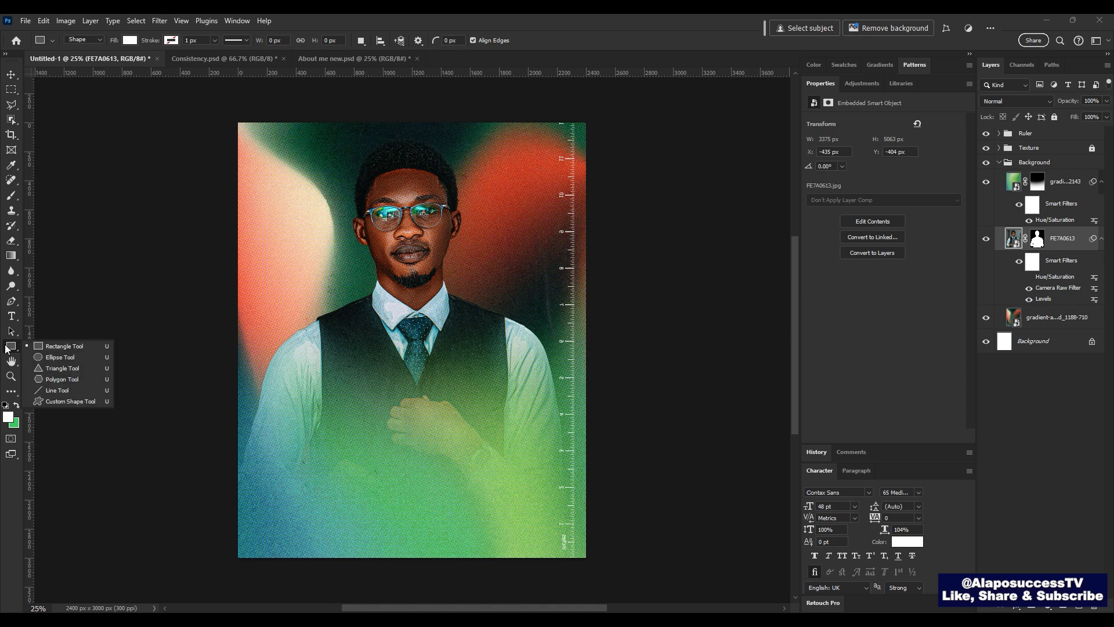
click(69, 362)
drag(315, 128, 517, 335)
key(ctrl+z)
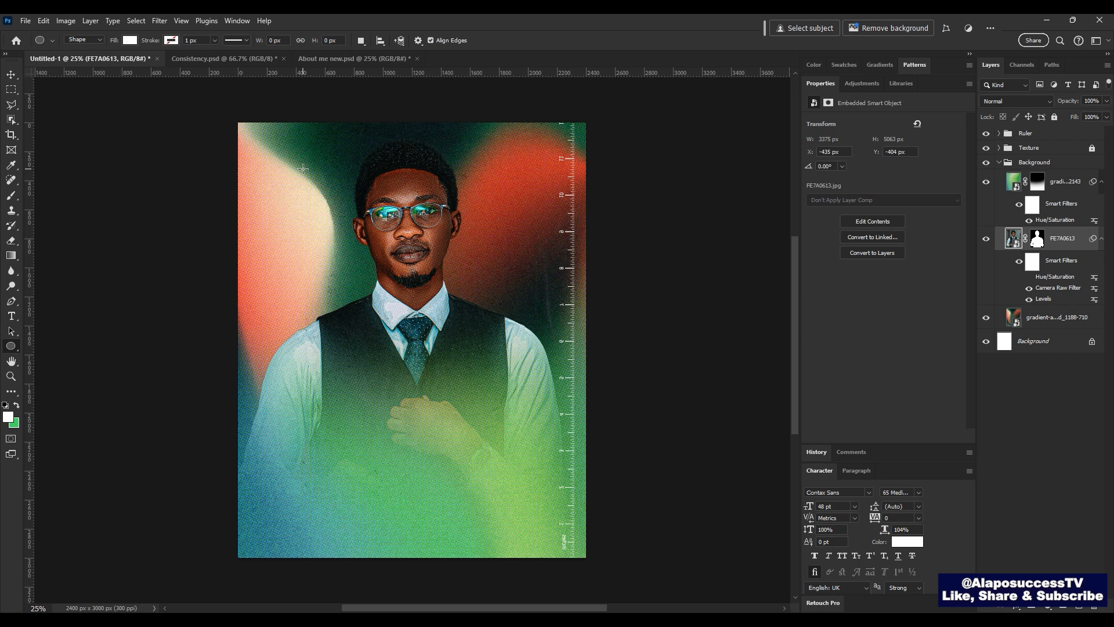
drag(304, 168, 546, 397)
key(ctrl+z)
drag(290, 142, 548, 398)
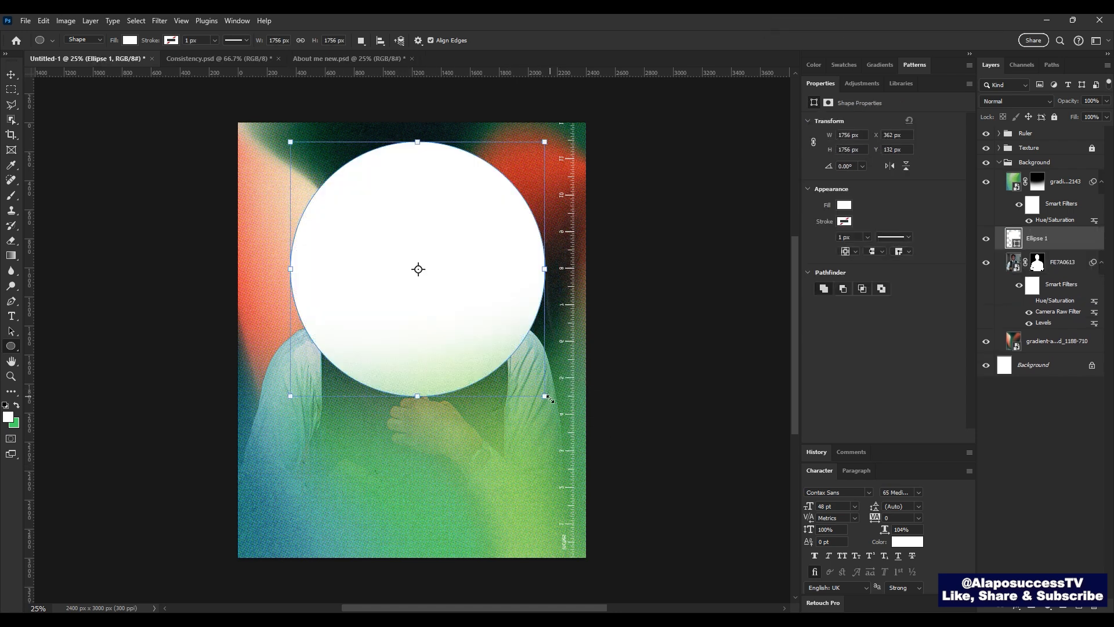
Step: Centre the circle horizontally on the canvas and move its layer below the FE7A0613 portrait layer
key(v)
key(ctrl+a)
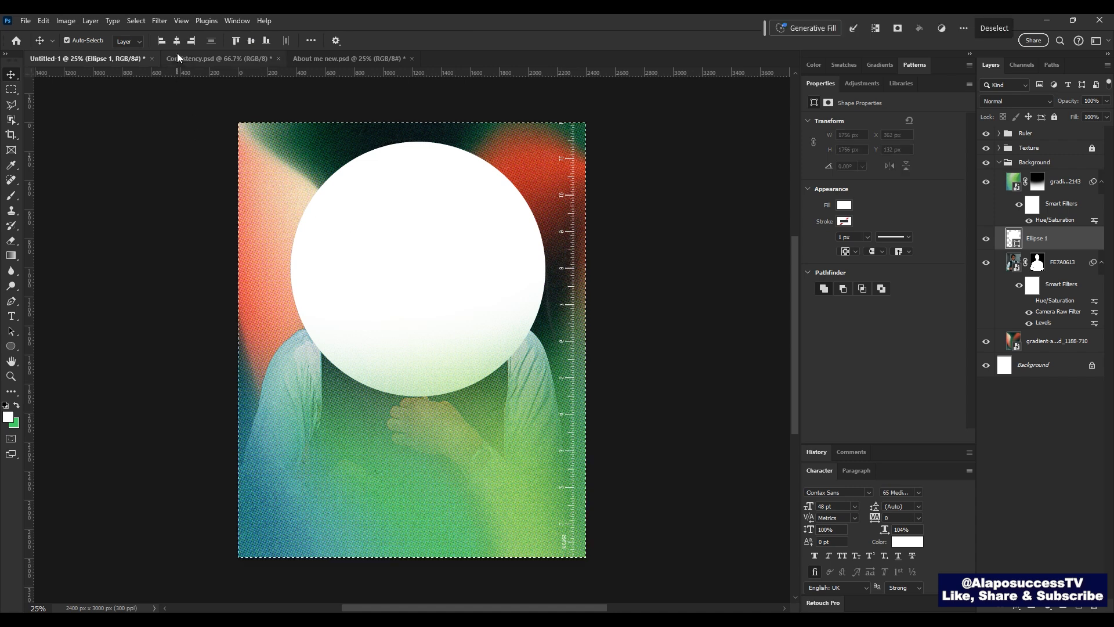
click(177, 41)
key(ctrl+d)
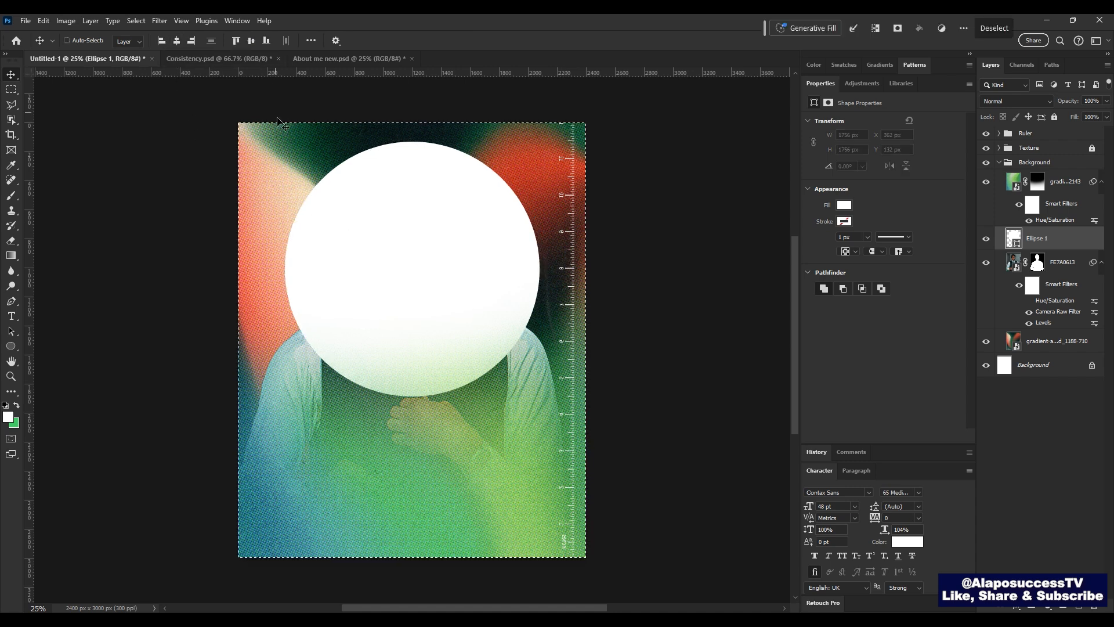
drag(1067, 239, 1059, 331)
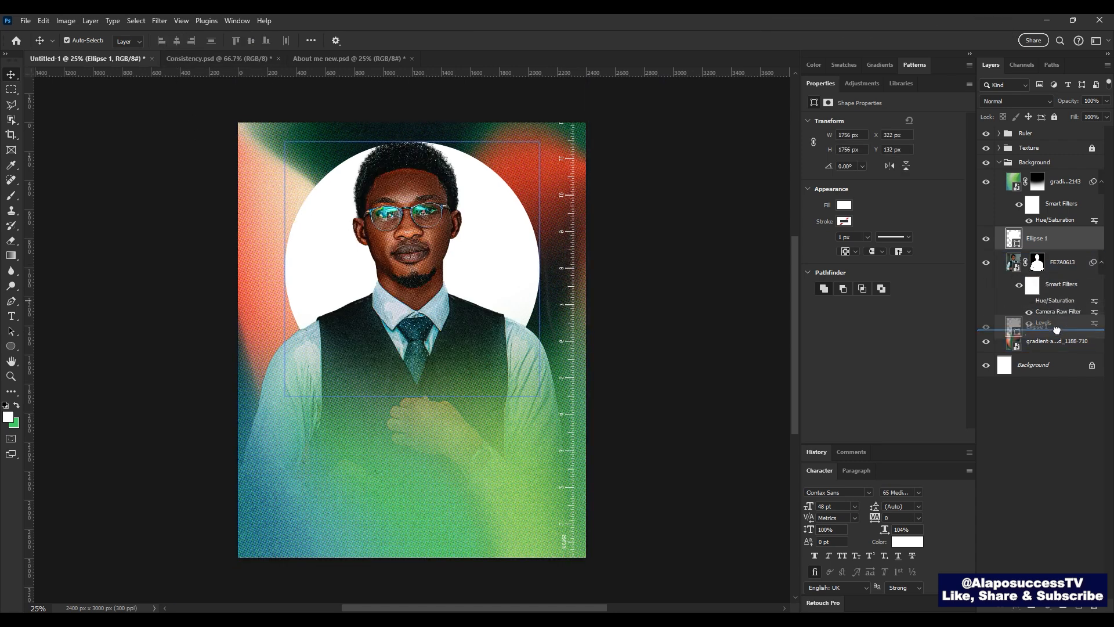
Step: Nudge the circle up behind the head to a Y position of 12 px
key(shift+Up)
key(shift+Up)
key(shift+Up)
key(shift+Up)
key(shift+Up)
key(shift+Up)
key(shift+Up)
key(shift+Up)
key(shift+Up)
key(shift+Up)
key(shift+Up)
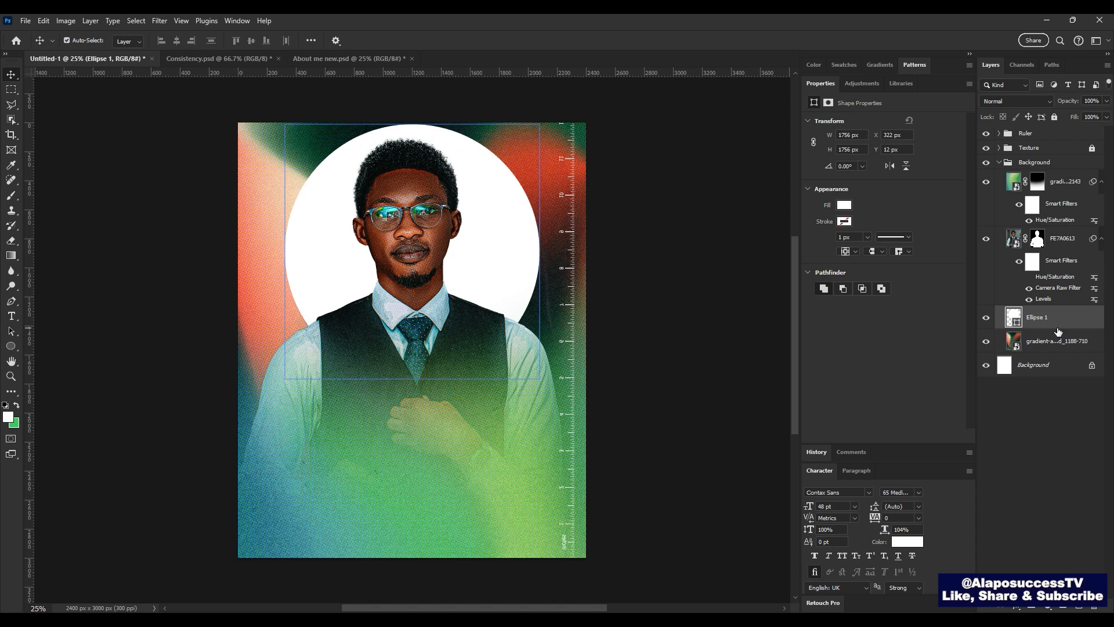
Step: Nudge the FE7A0613 portrait layer down to a Y position of -254 px
click(1062, 238)
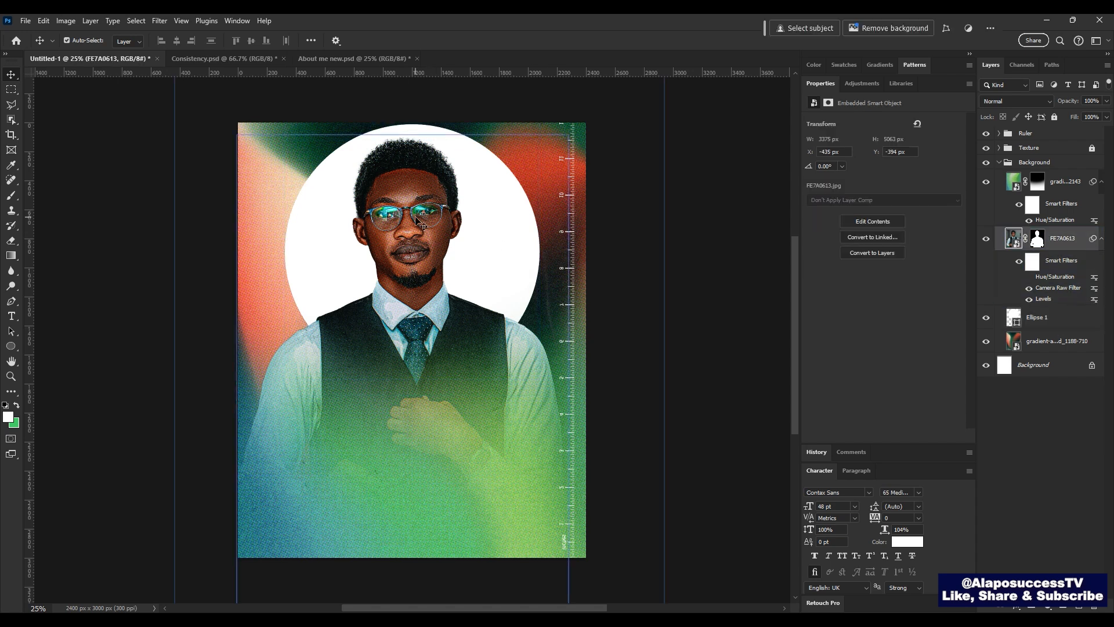
key(shift+Down)
key(shift+Down)
key(shift+Down)
key(shift+Down)
key(shift+Down)
key(shift+Down)
key(shift+Down)
key(shift+Down)
key(shift+Down)
key(shift+Down)
key(shift+Down)
key(shift+Down)
key(shift+Down)
key(shift+Down)
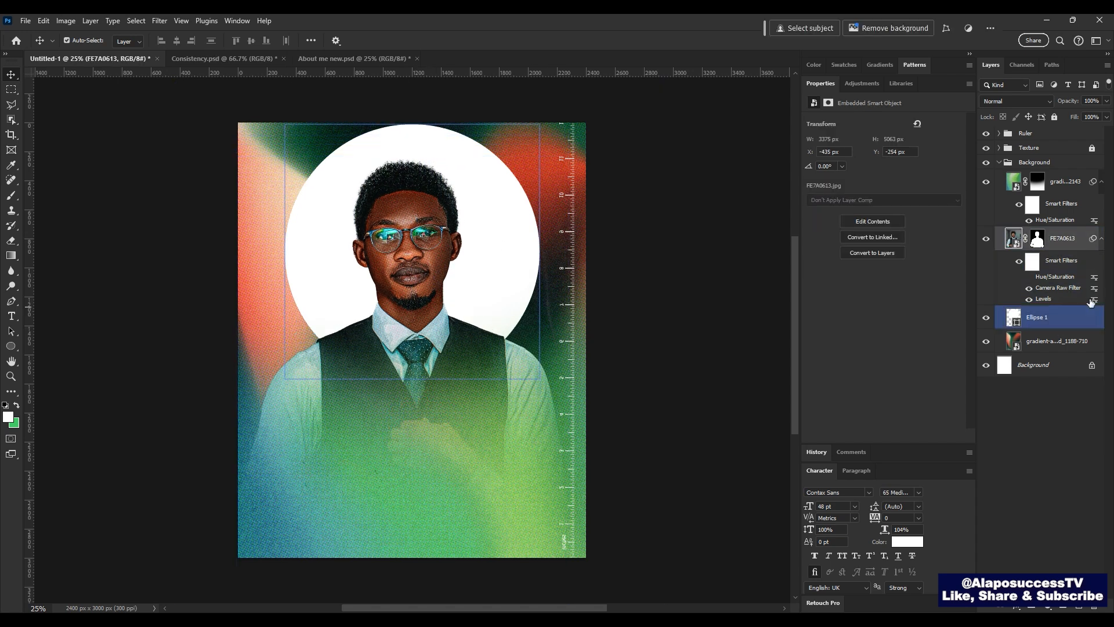
Step: Nudge the Ellipse 1 circle down to a Y position of 92 px
click(1067, 322)
key(shift+Down)
key(shift+Down)
key(shift+Down)
key(shift+Down)
key(shift+Down)
key(shift+Down)
key(shift+Down)
key(shift+Down)
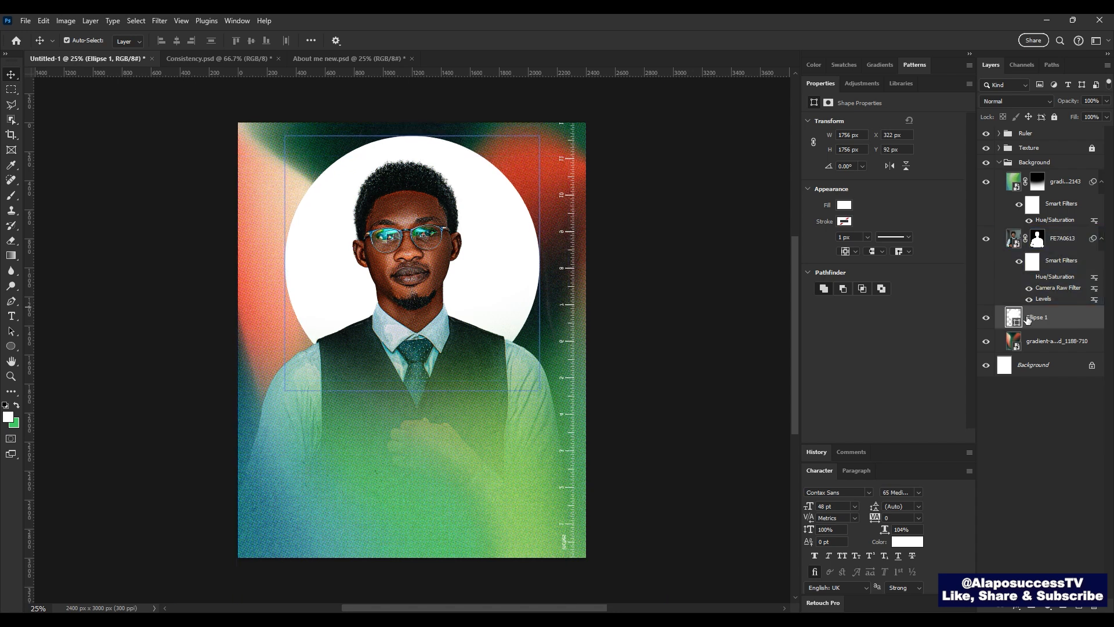
double_click(1072, 321)
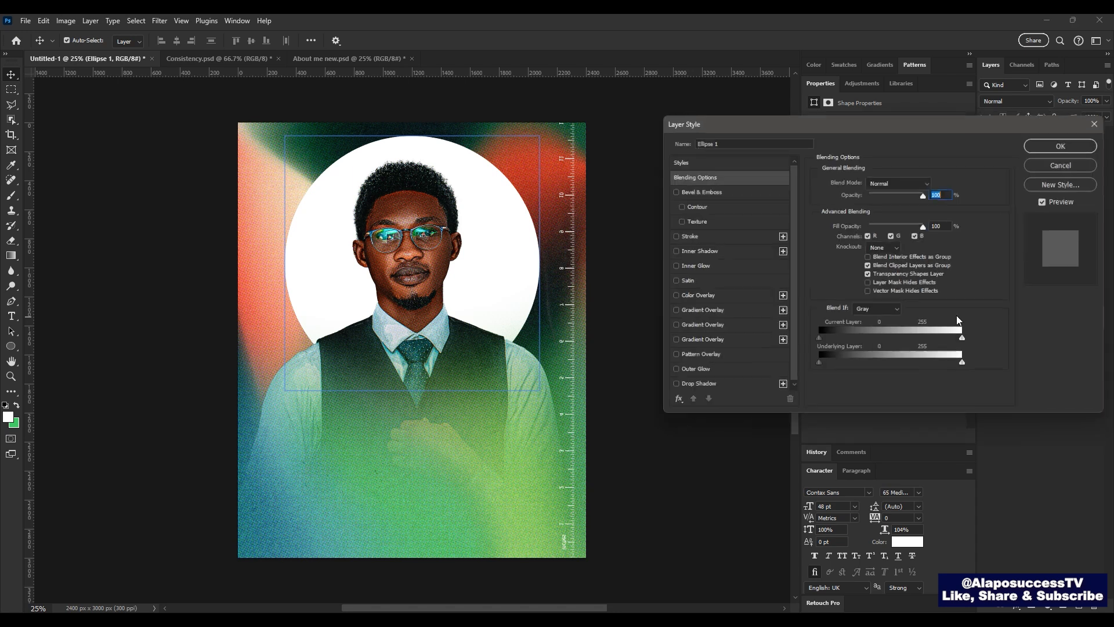
click(699, 311)
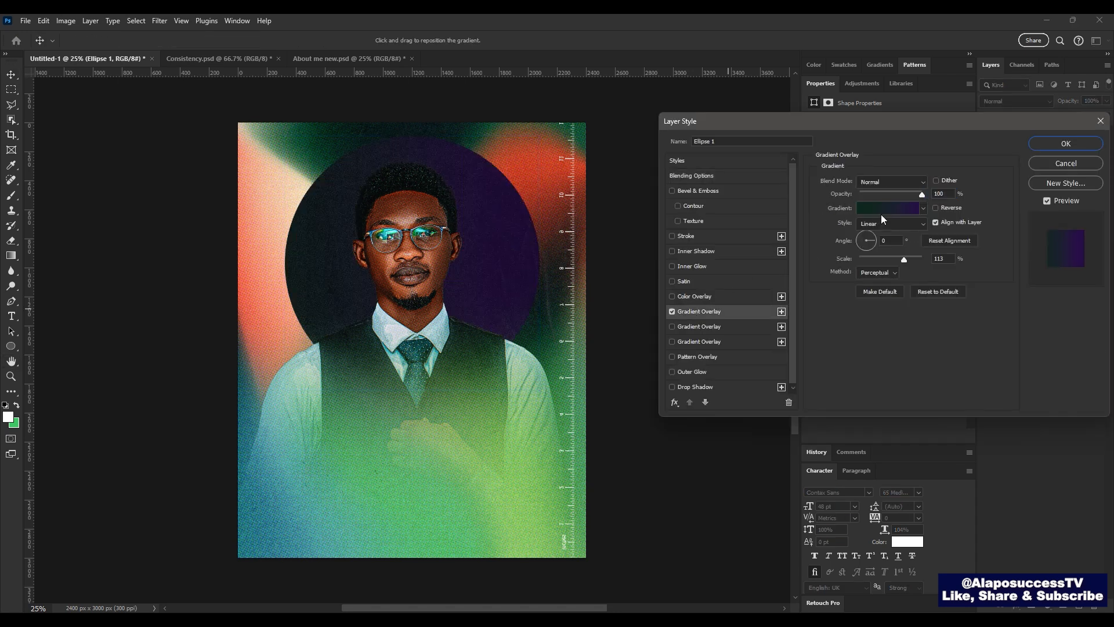
click(881, 210)
click(801, 364)
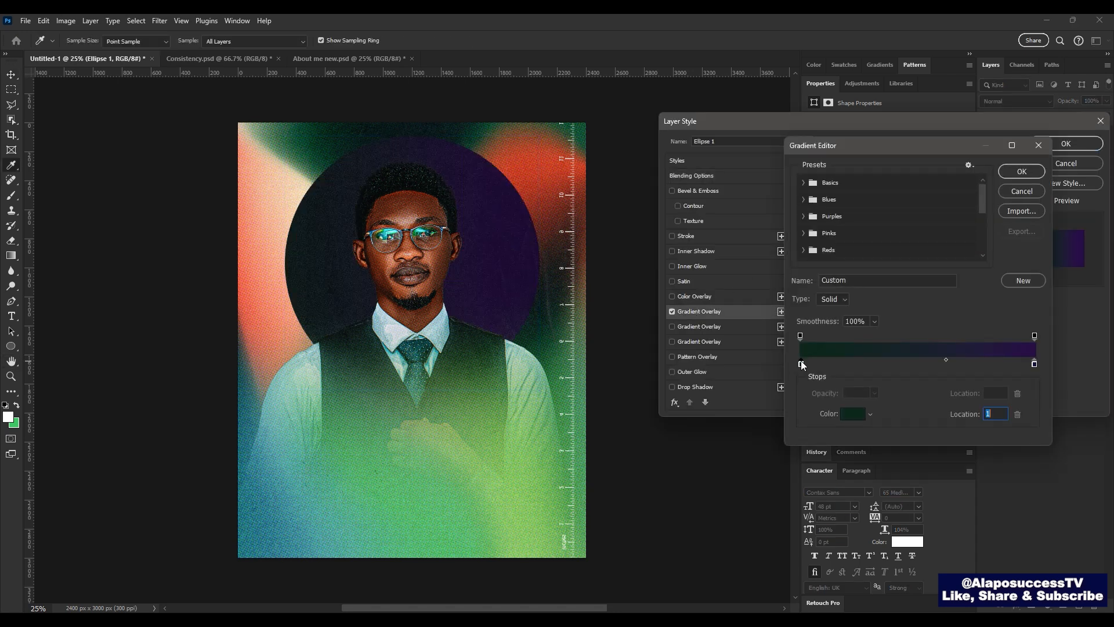
click(1000, 192)
click(1077, 158)
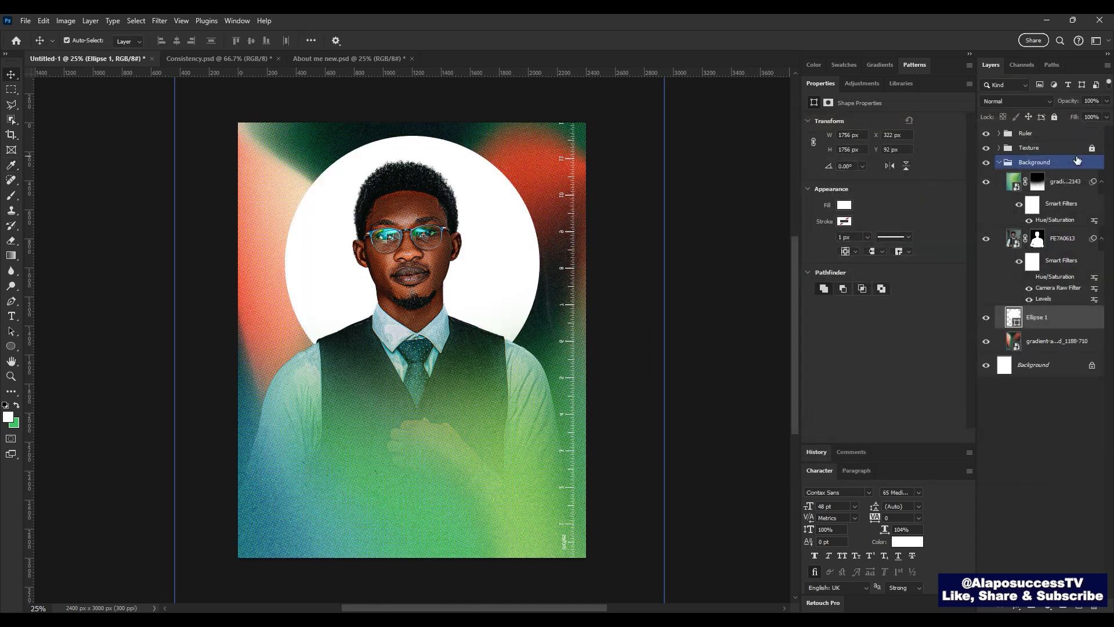
right_click(1065, 321)
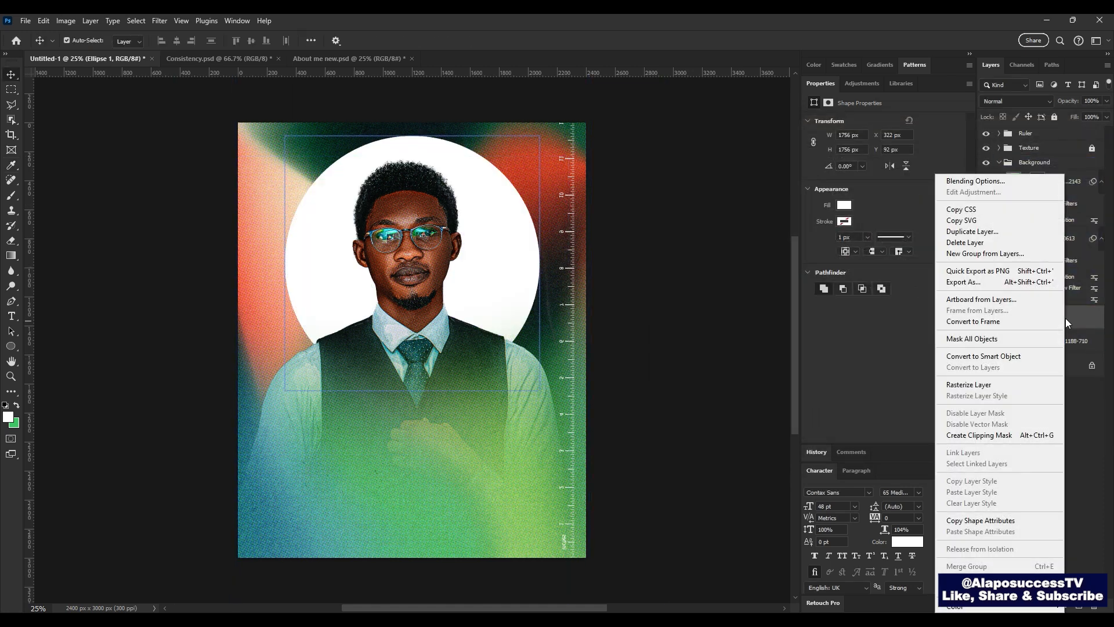
click(1013, 182)
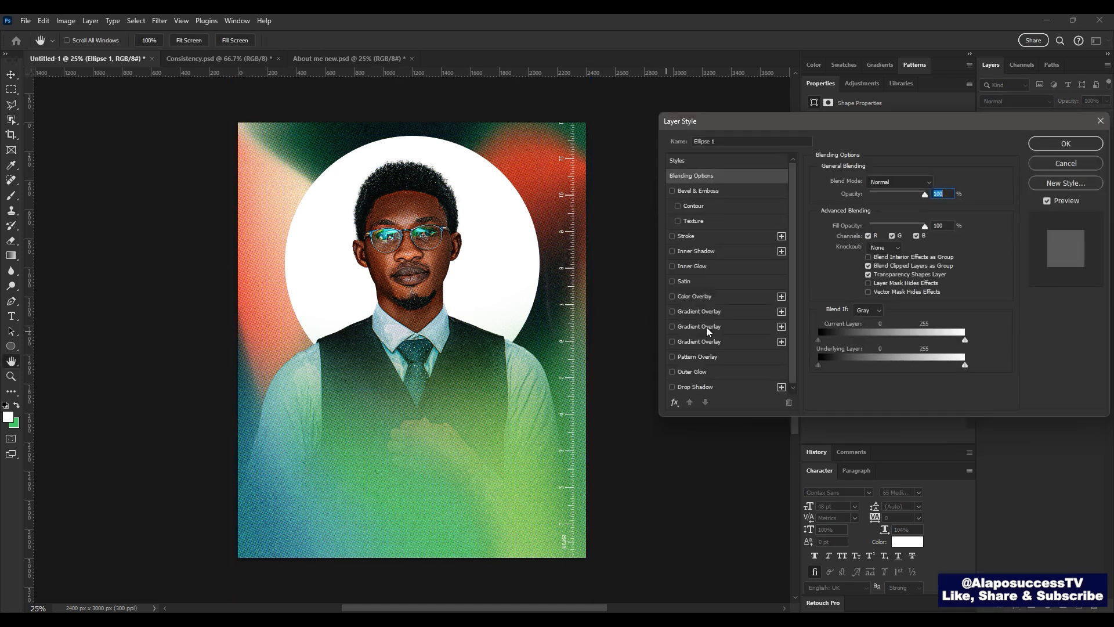
click(699, 341)
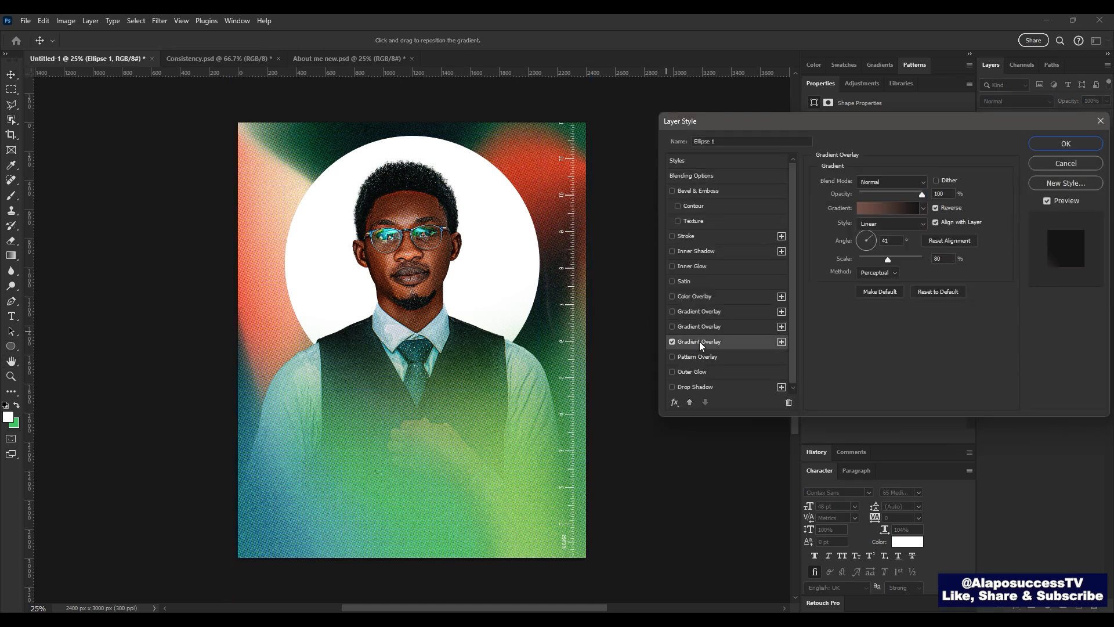
click(875, 207)
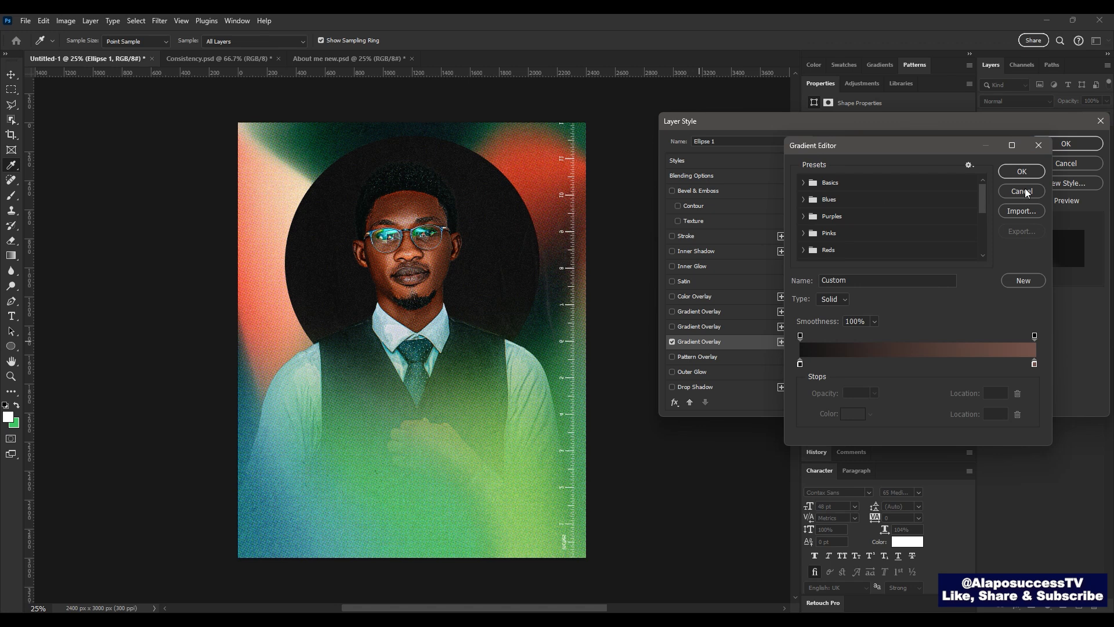
click(1004, 193)
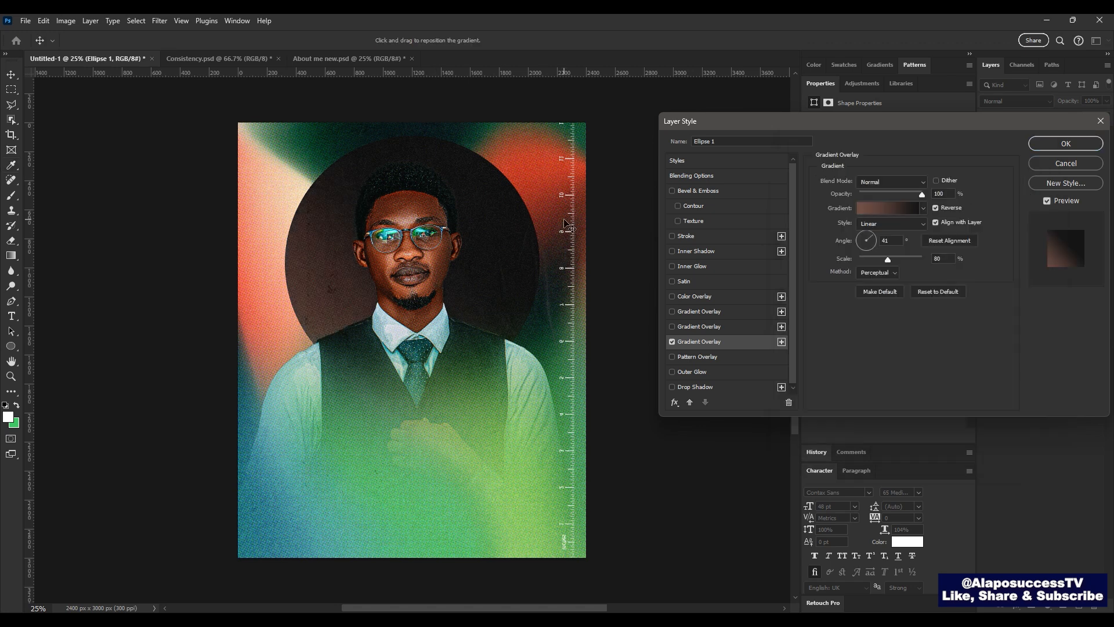
click(1087, 162)
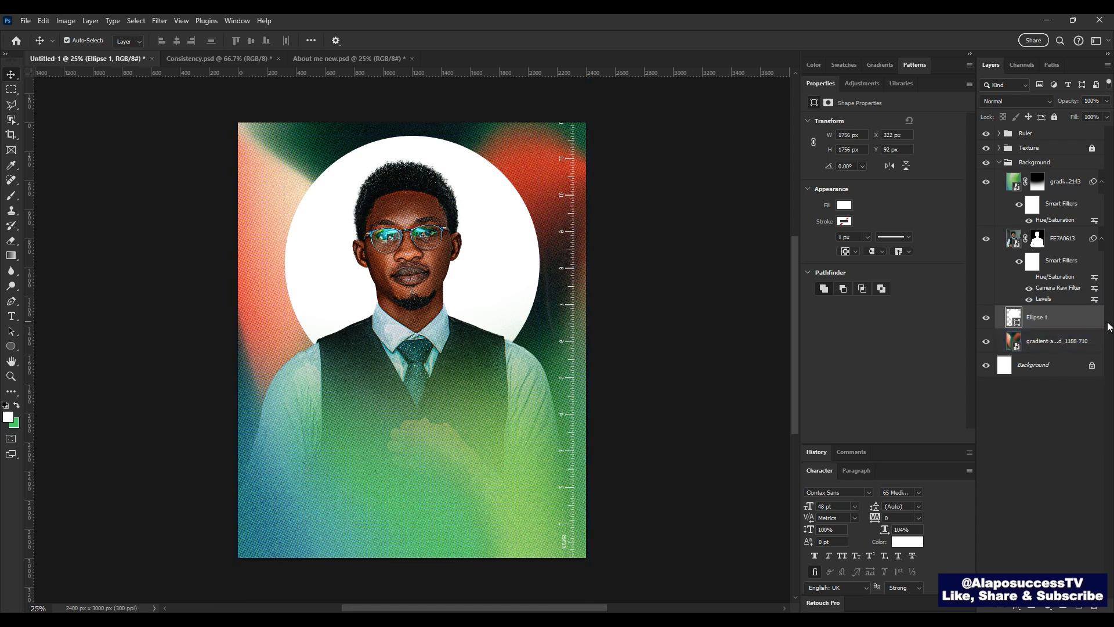
Step: Apply a reversed linear Gradient Overlay to the Ellipse 1 circle with a 7° angle and 99% scale
double_click(1101, 323)
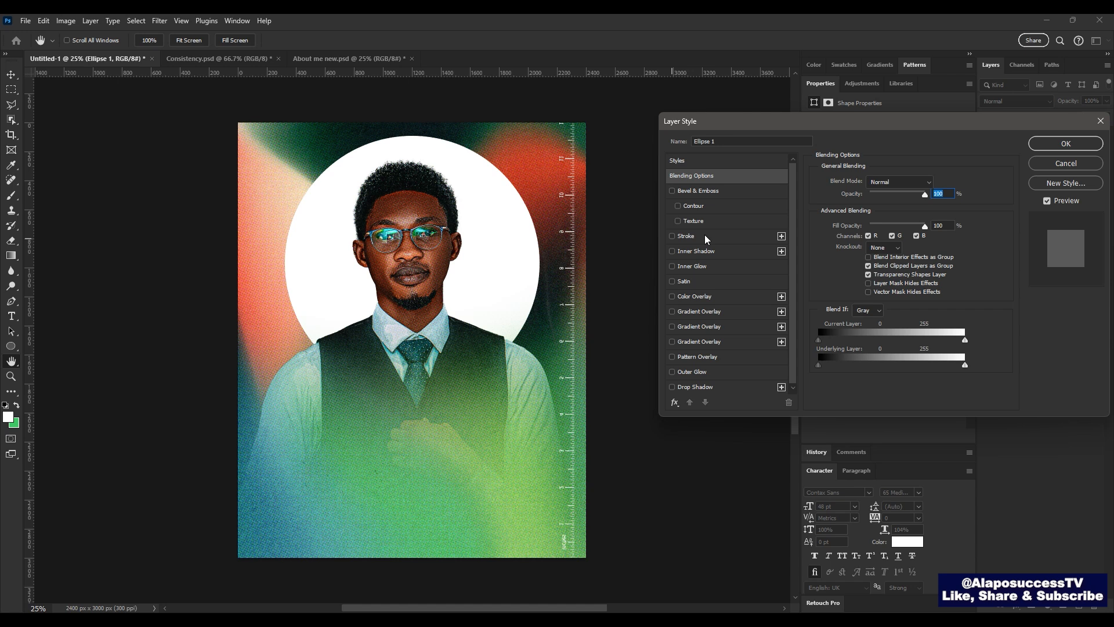
click(699, 342)
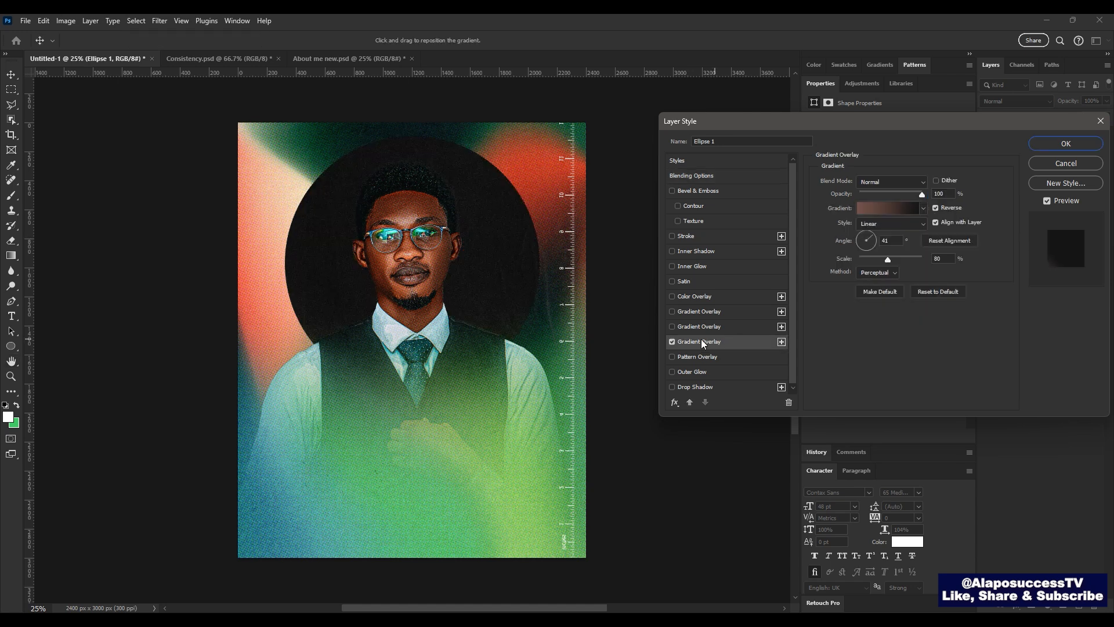
drag(336, 315, 547, 262)
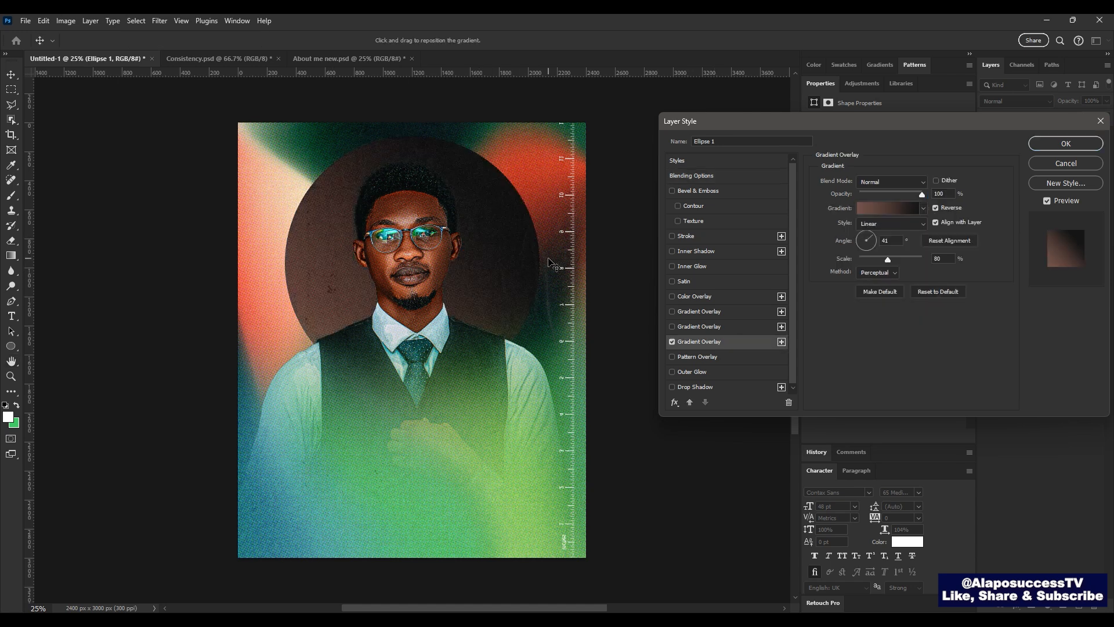
click(838, 242)
text(090)
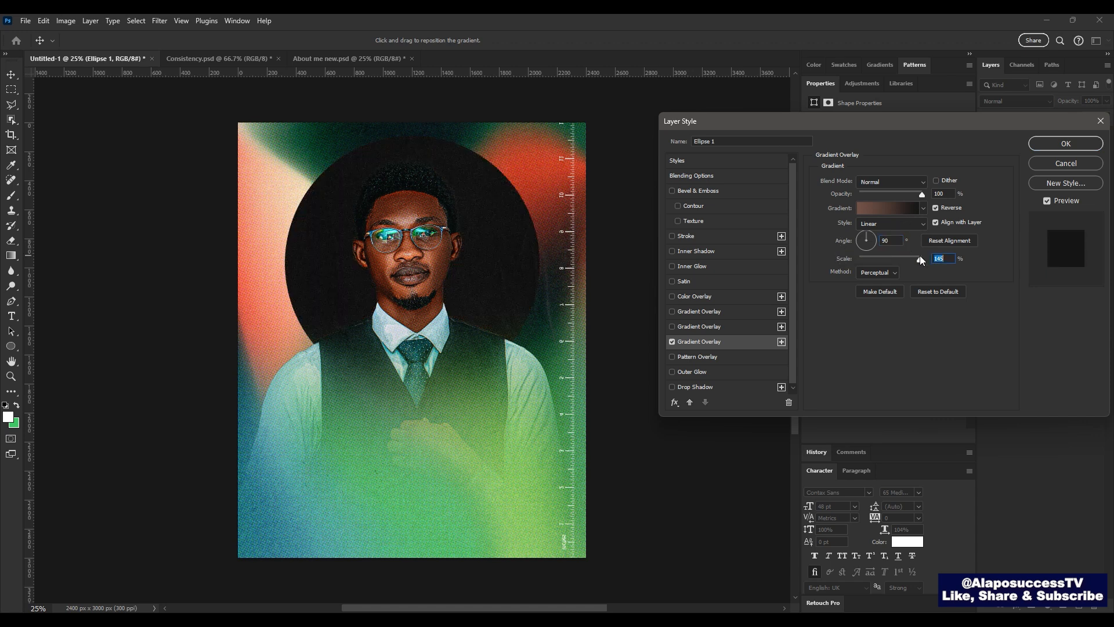
drag(920, 255, 897, 259)
click(885, 240)
text(75)
text(0)
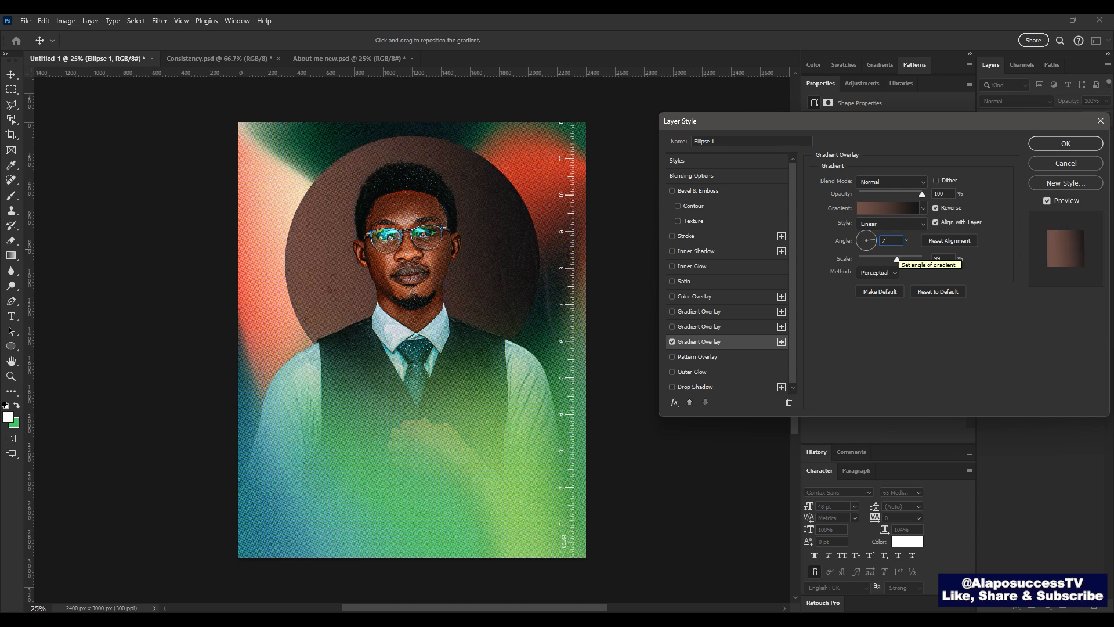
key(Return)
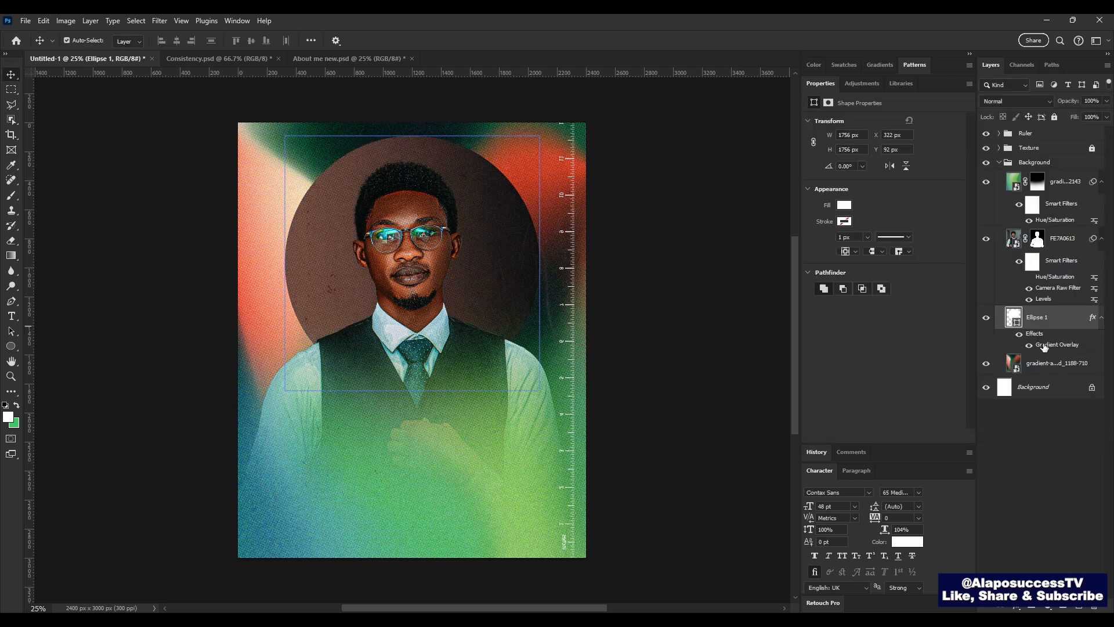
drag(473, 283, 397, 263)
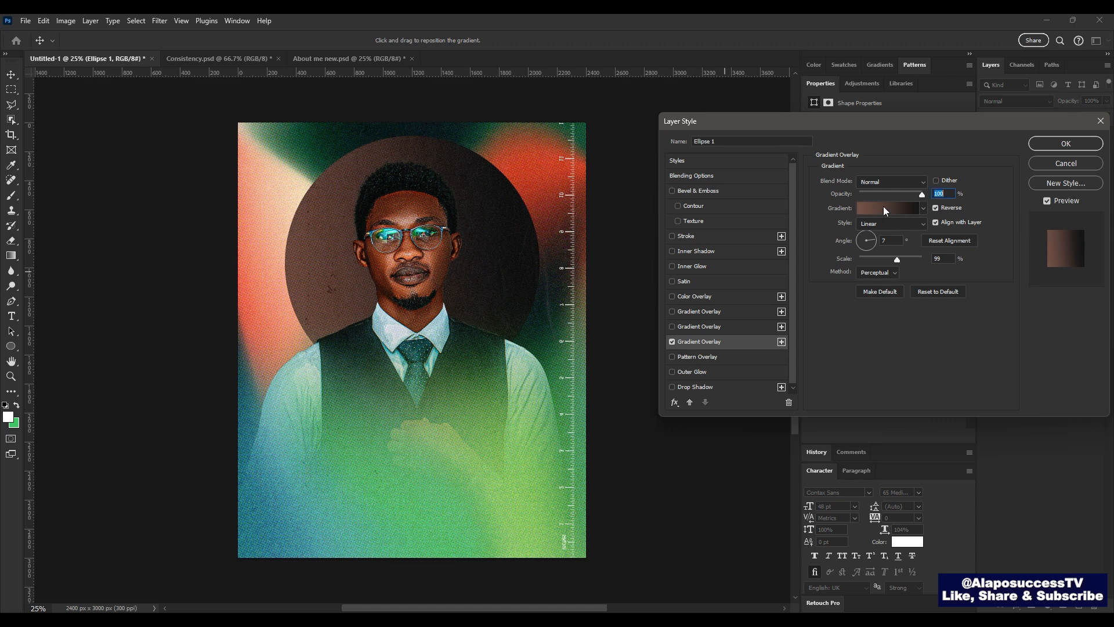
click(884, 209)
double_click(801, 364)
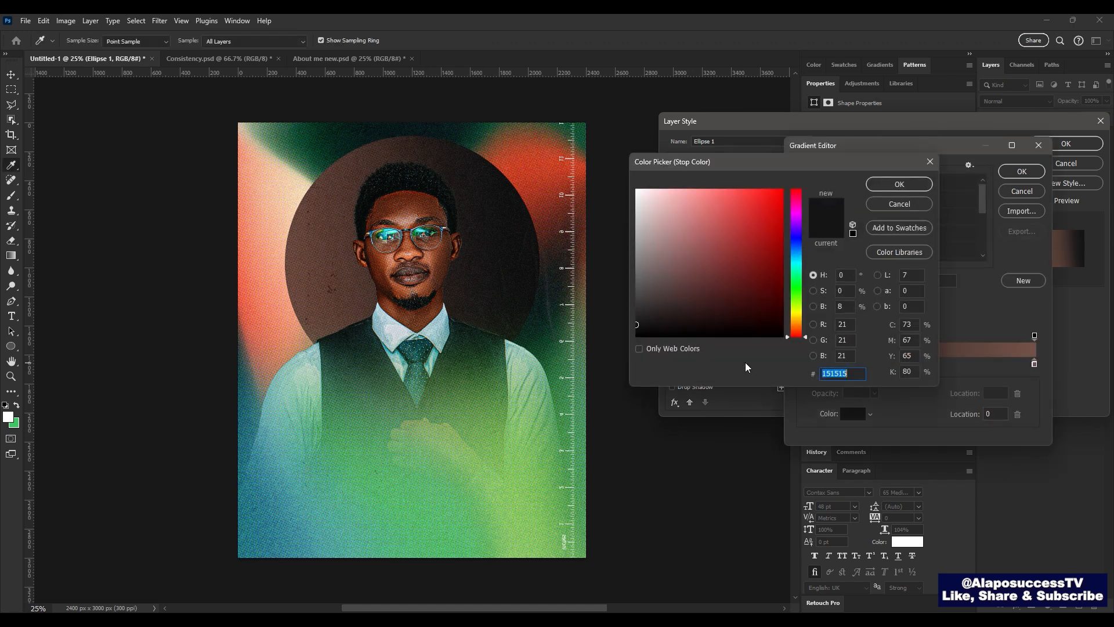
click(510, 395)
click(509, 444)
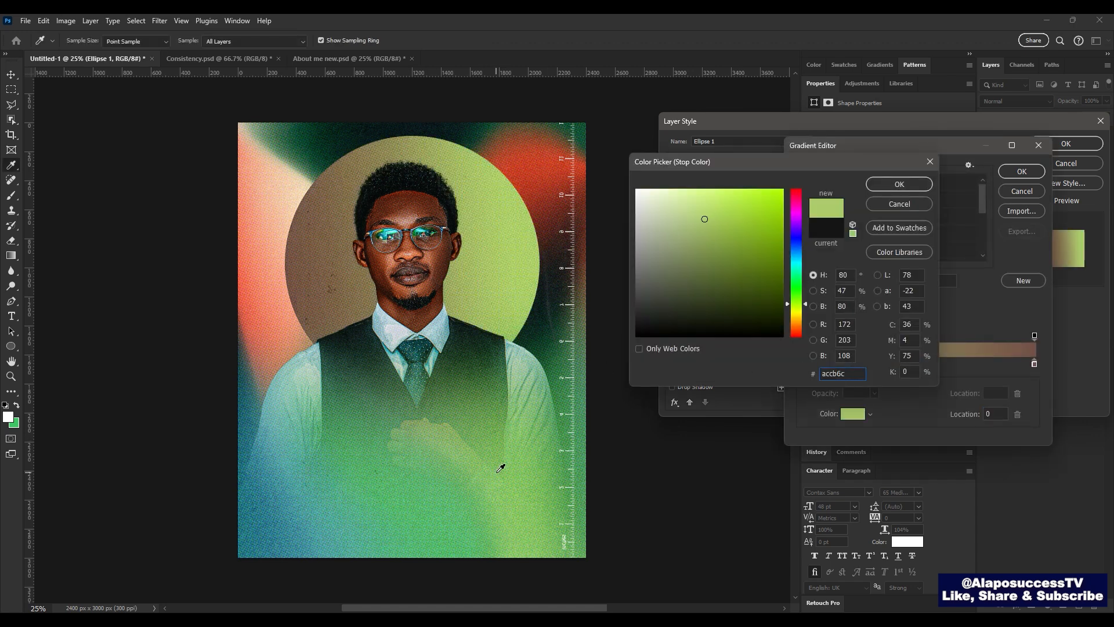
key(Return)
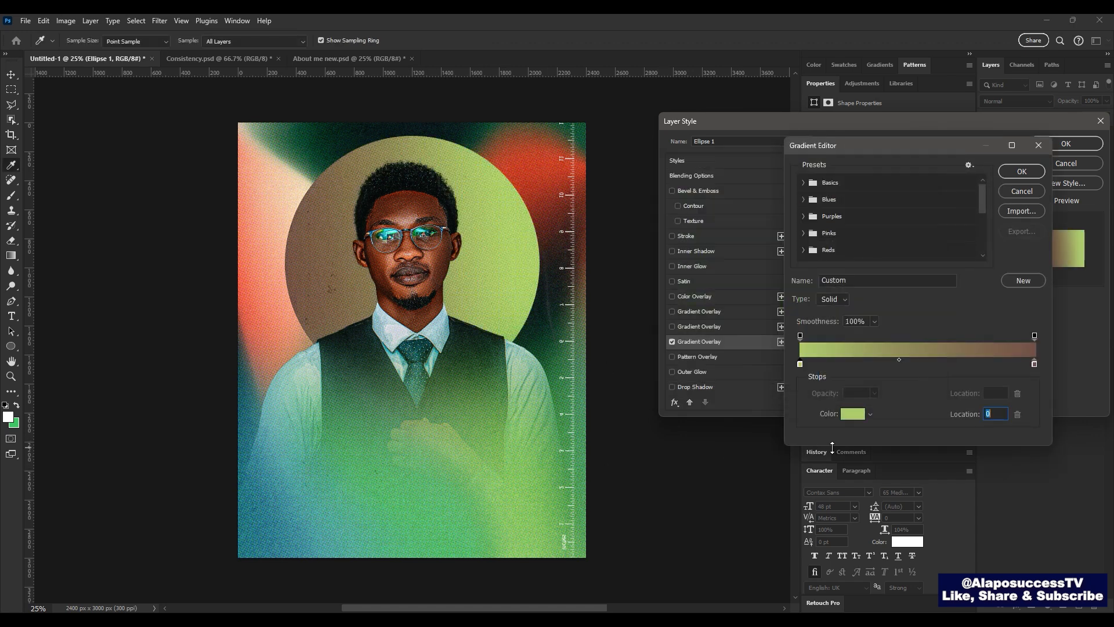
double_click(1034, 364)
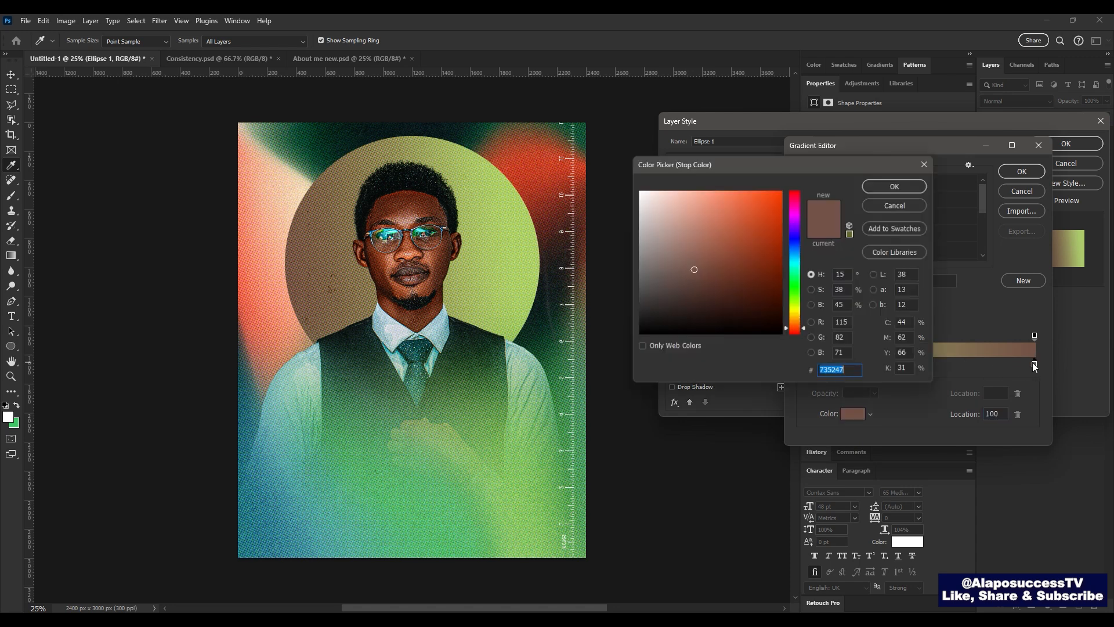
click(266, 190)
click(552, 164)
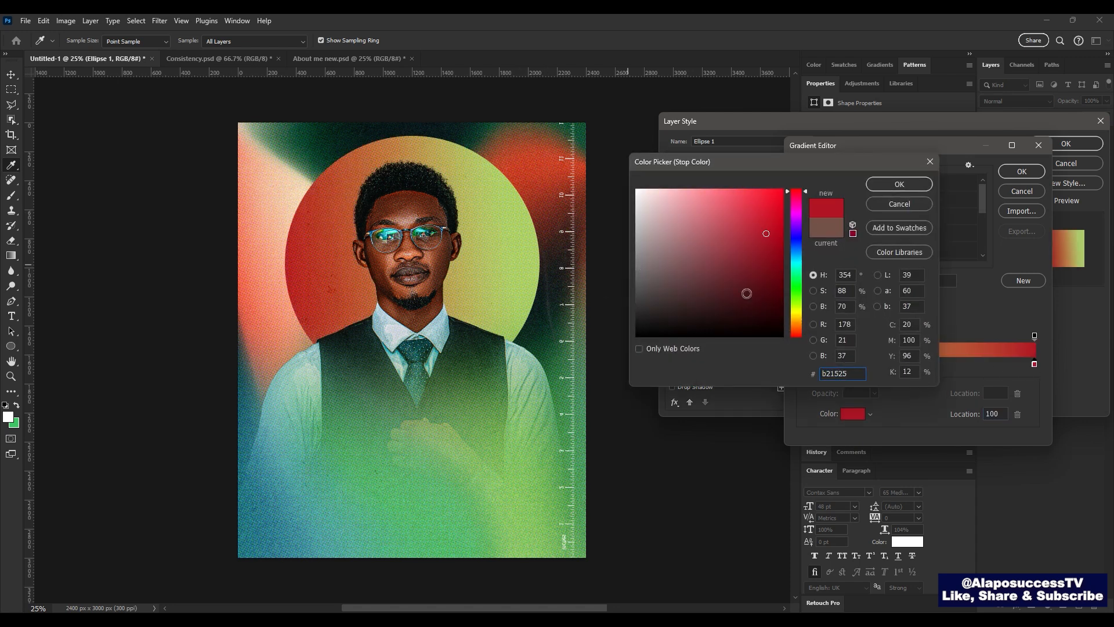
key(Return)
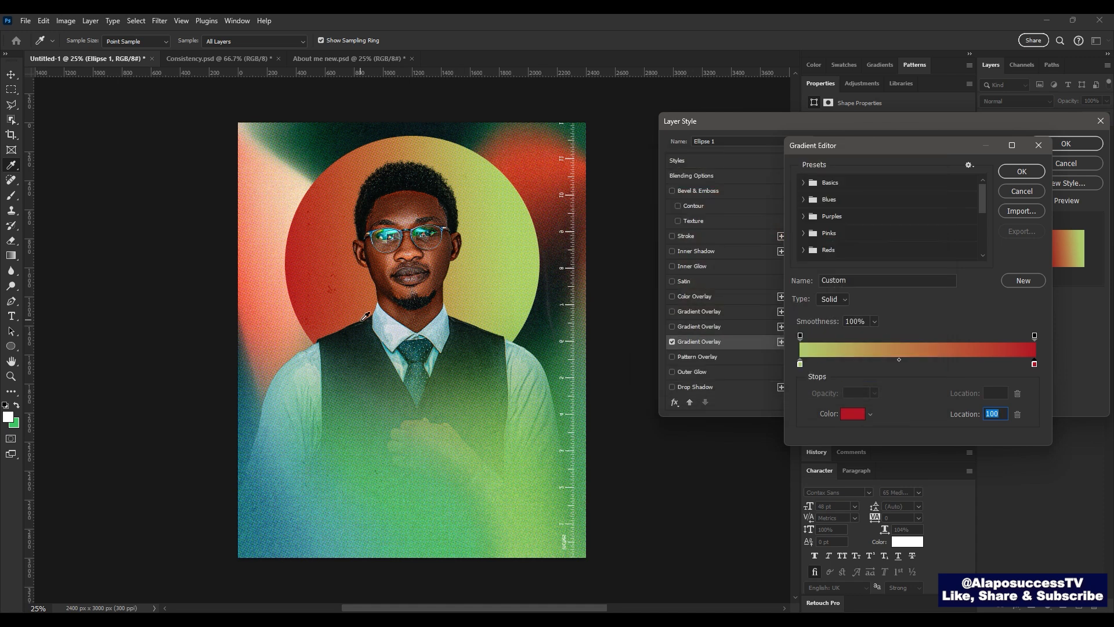
key(Return)
drag(373, 325, 410, 313)
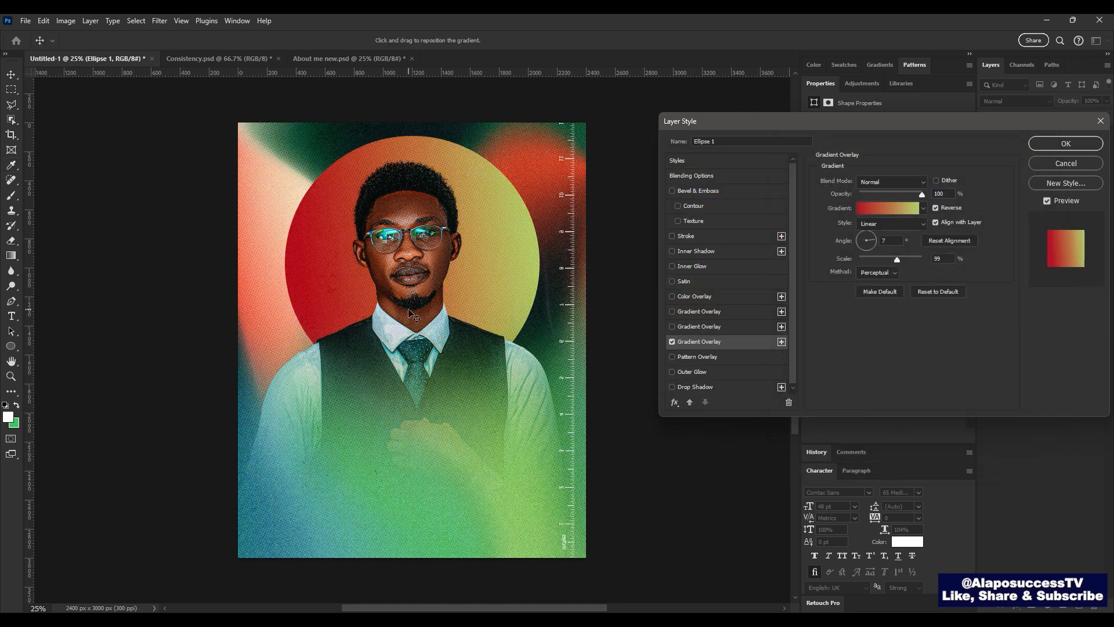
click(715, 372)
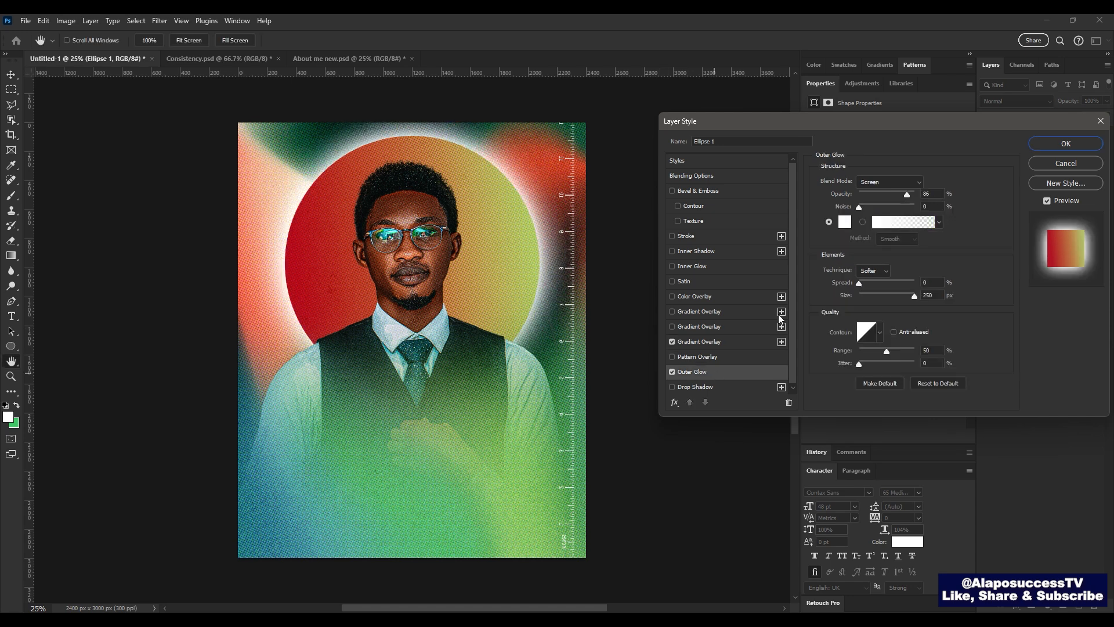
click(1066, 163)
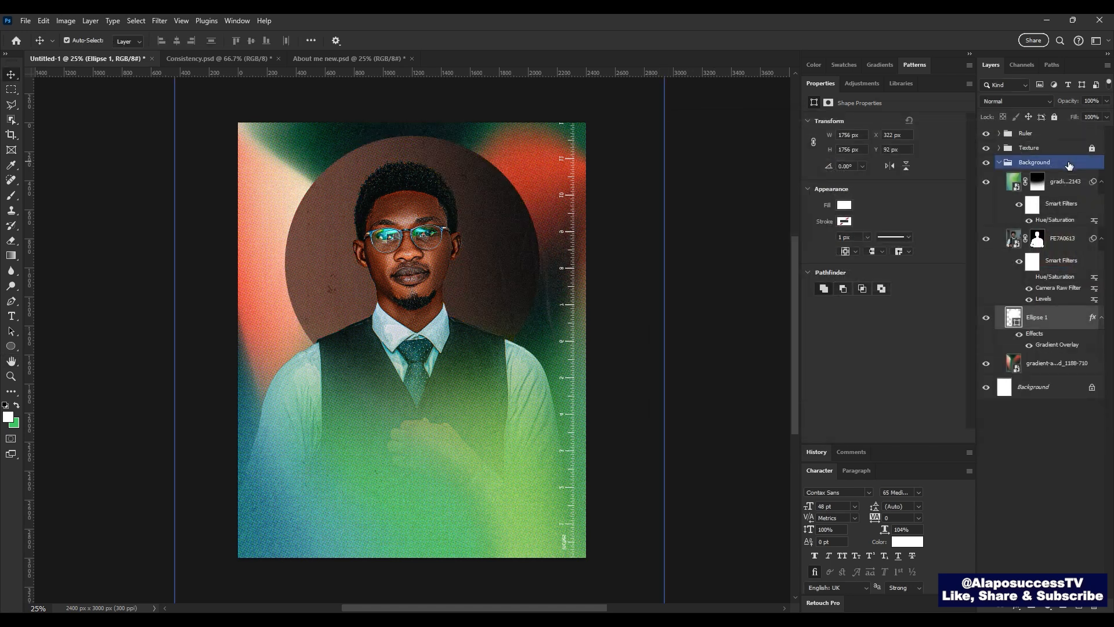
Step: Recolour the brown end stop of the Ellipse 1 gradient overlay with an orange-red sampled from the background beside the circle
double_click(1046, 346)
click(893, 210)
double_click(1034, 363)
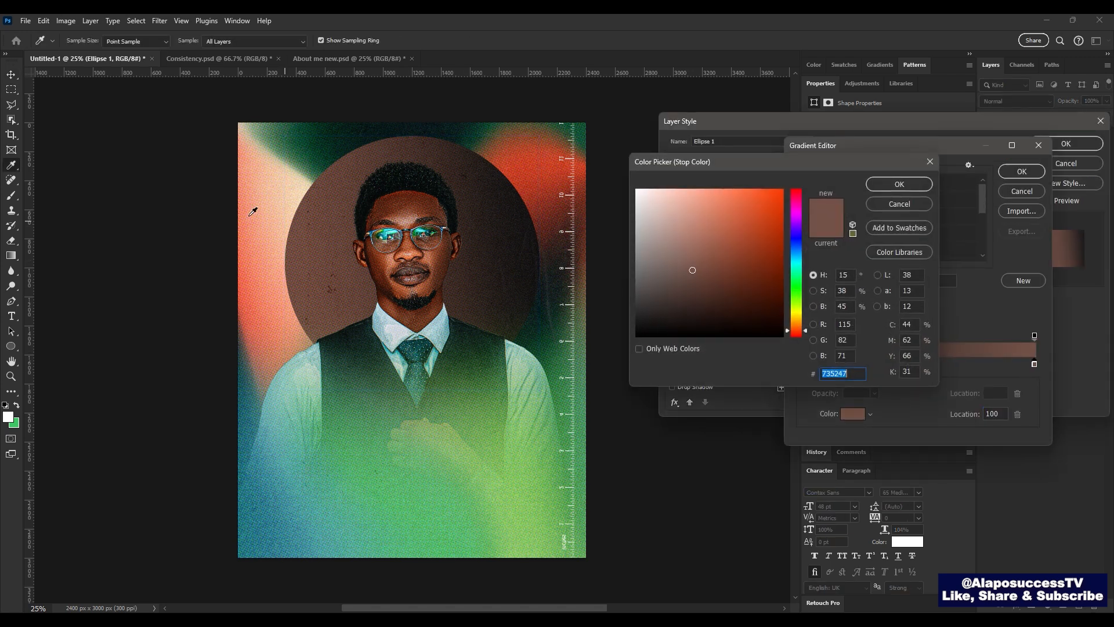
click(272, 210)
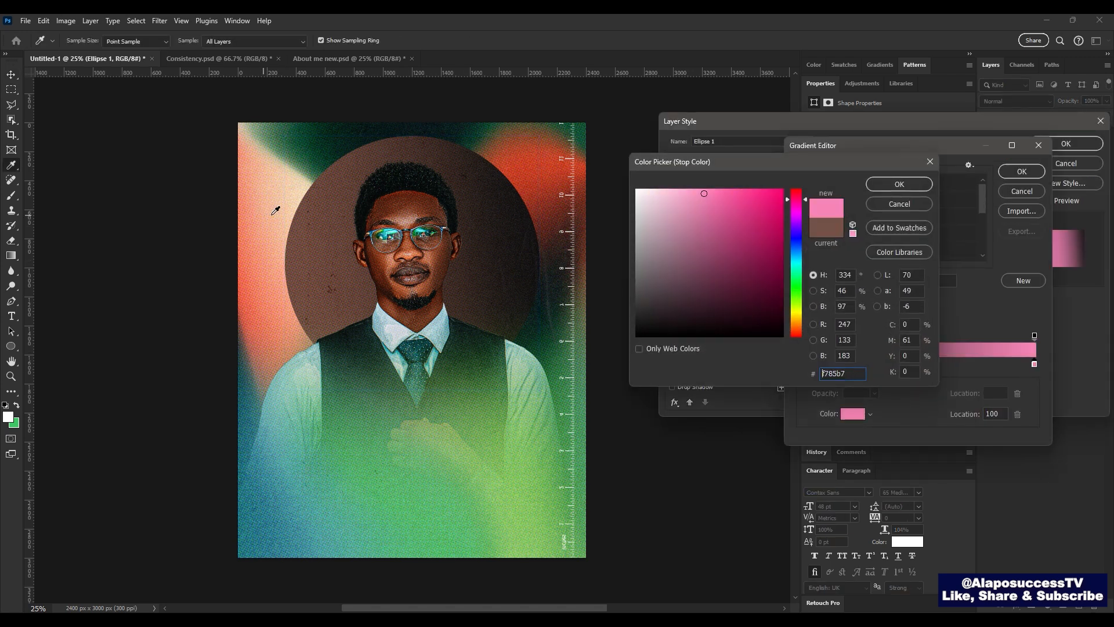
click(539, 164)
key(Return)
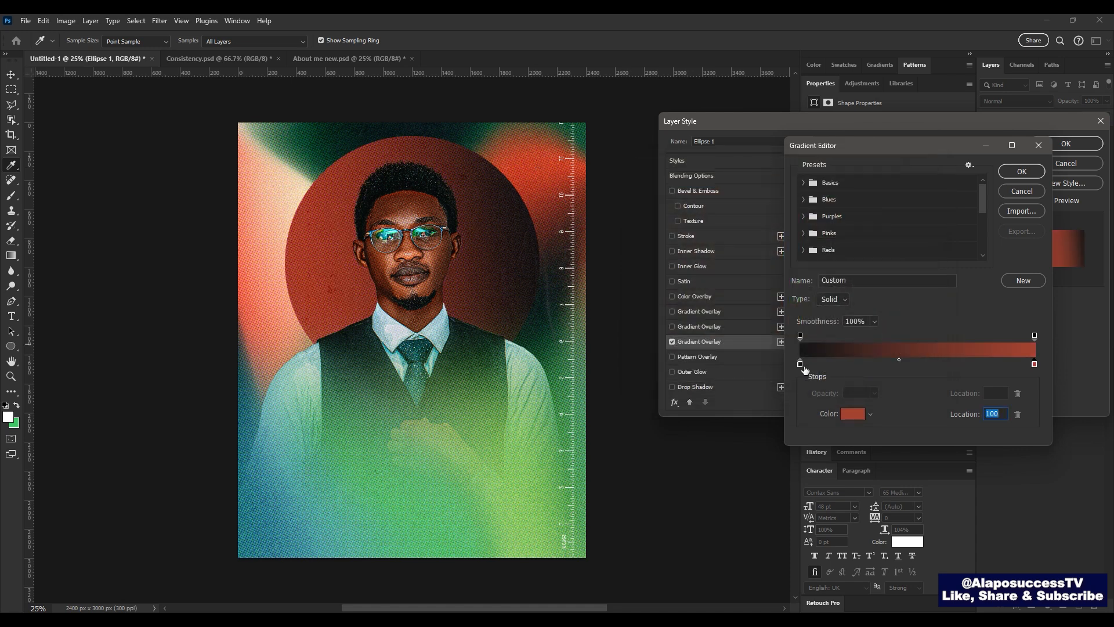
Step: Recolour the black start stop of the circle's gradient with the light green a8cf63 sampled from the artwork and apply the overlay
double_click(801, 364)
click(491, 438)
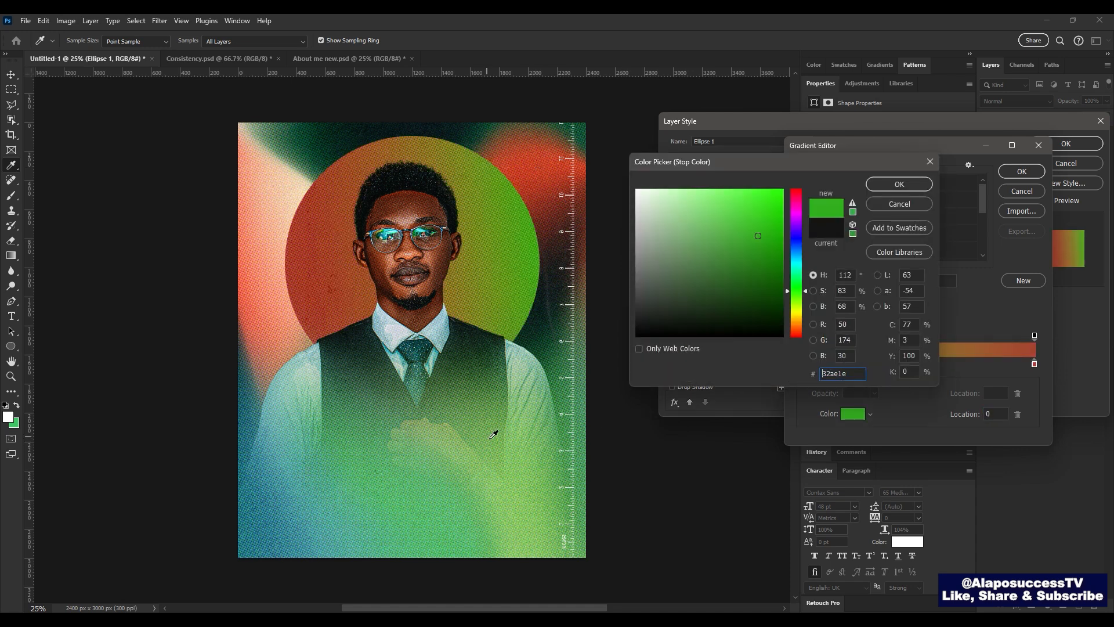
click(502, 445)
click(492, 426)
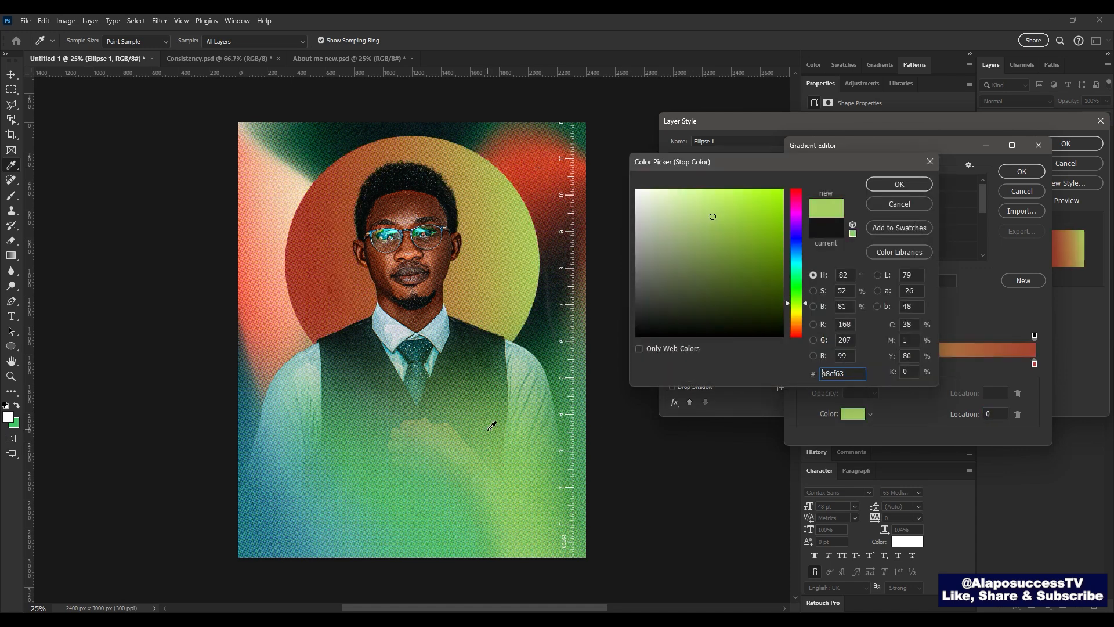
key(Return)
key(Return)
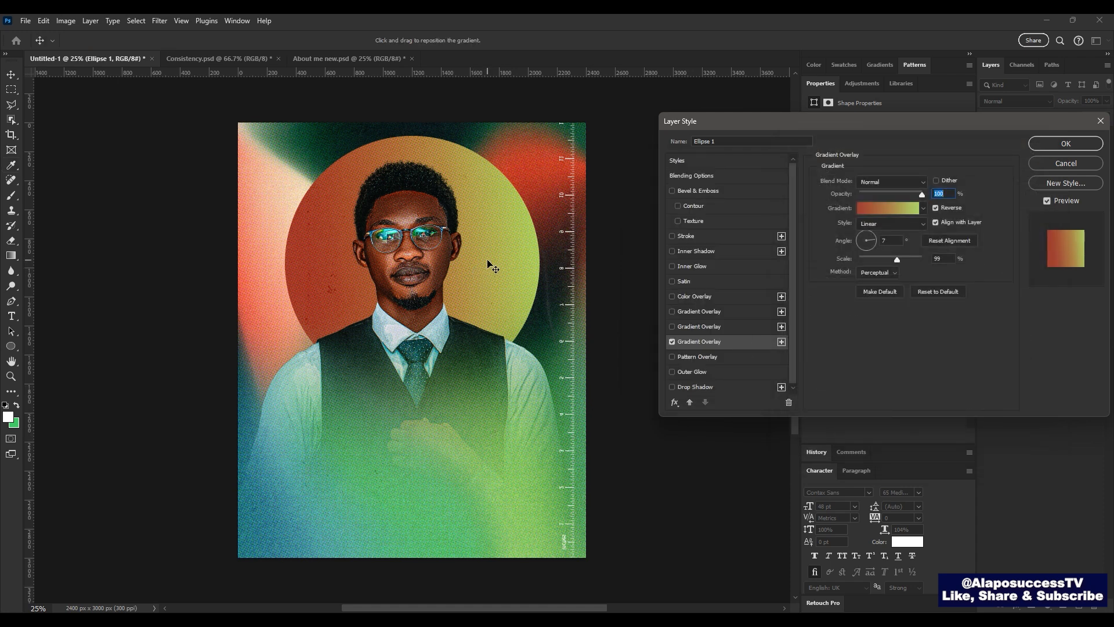
key(Return)
Step: Convert the Ellipse 1 shape to a smart object and apply a Gaussian Blur with a 47-pixel radius
click(160, 22)
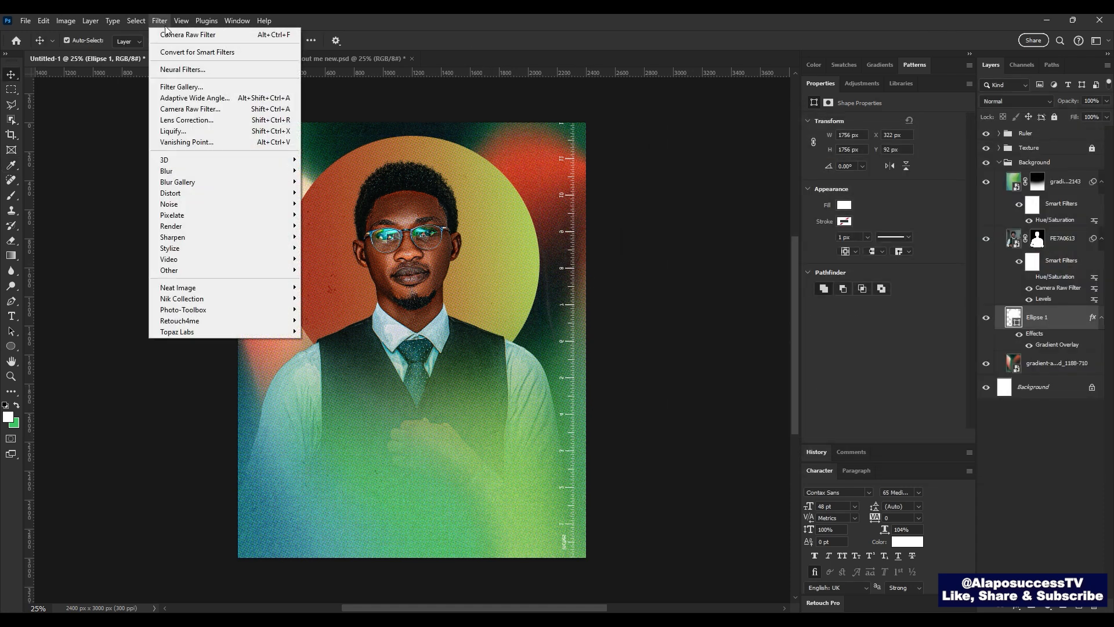
click(325, 215)
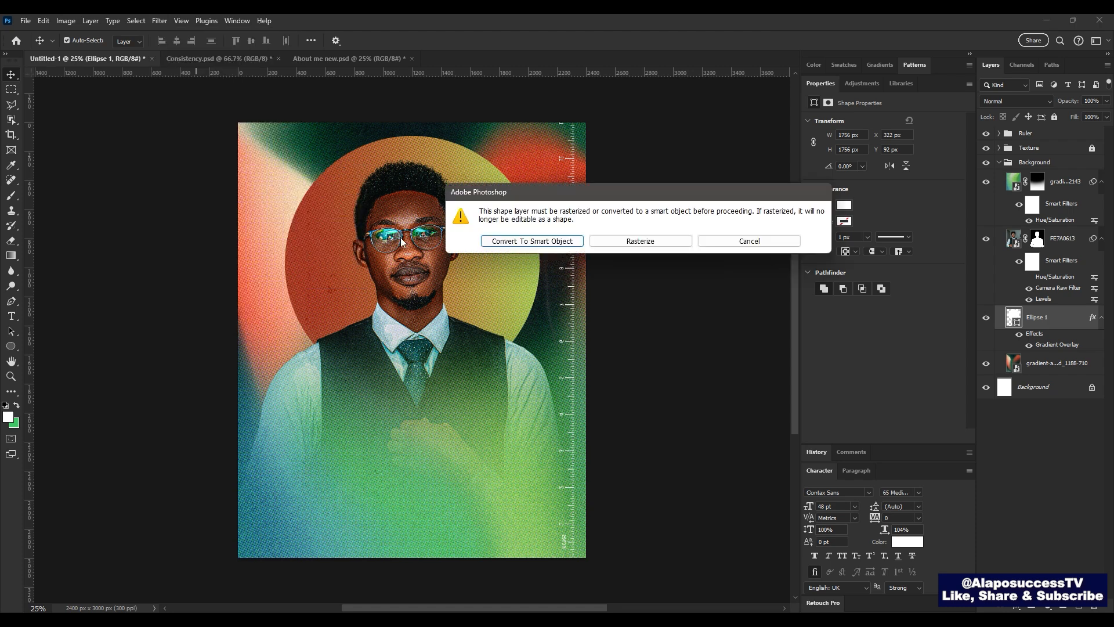
click(532, 241)
key(Down)
drag(639, 316, 684, 318)
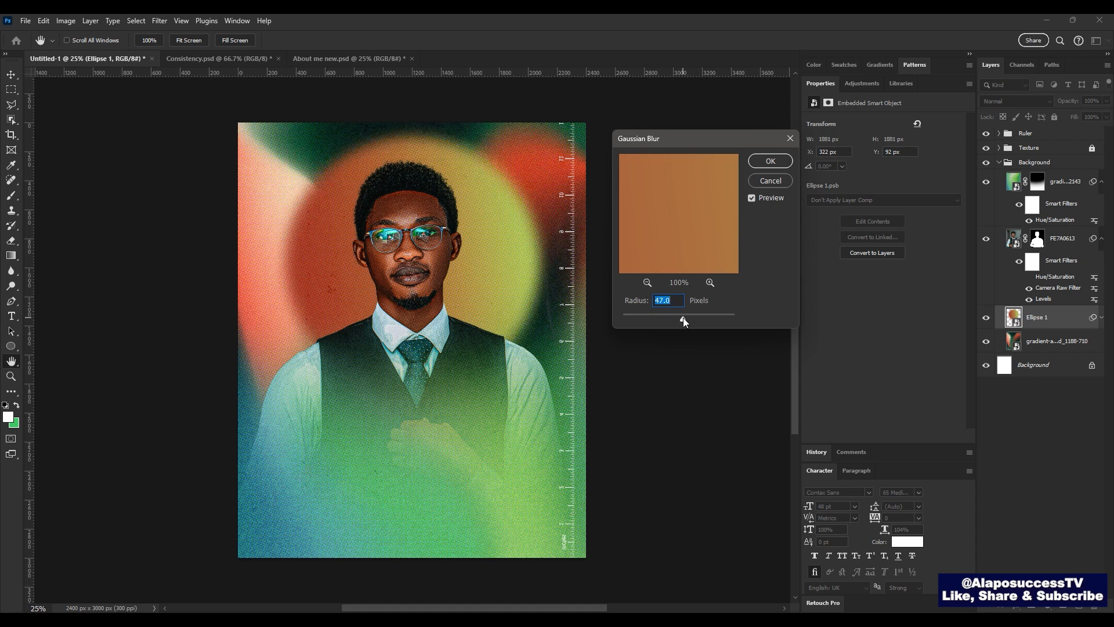
key(Return)
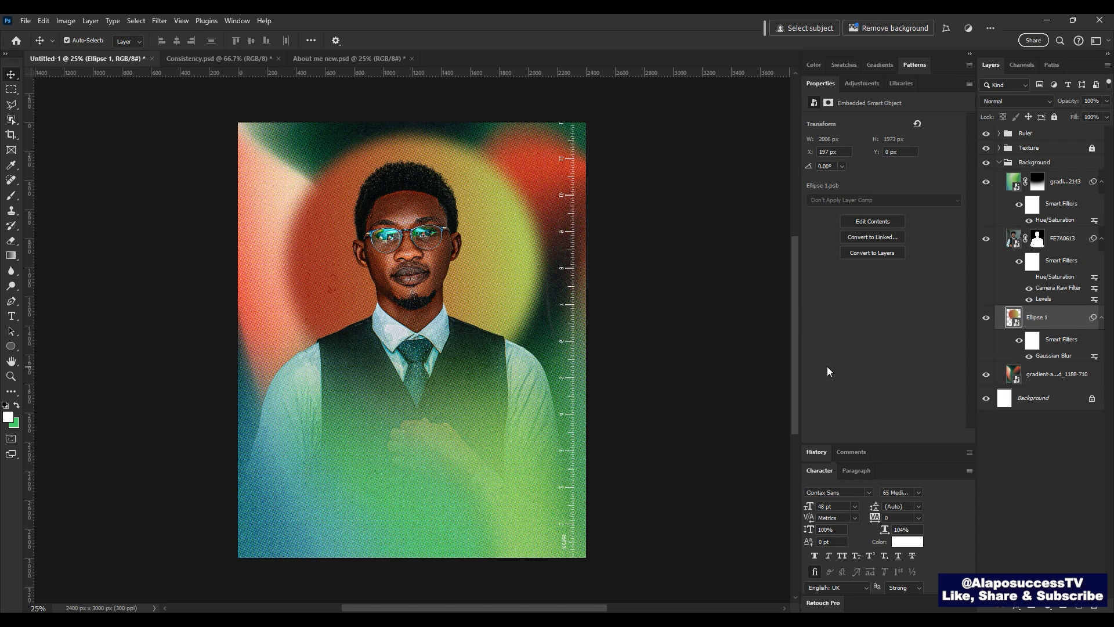
Step: Add an Outer Glow to the Ellipse 1 circle, coloured with the light green 92d877 sampled from the lower part of the artwork
double_click(1077, 323)
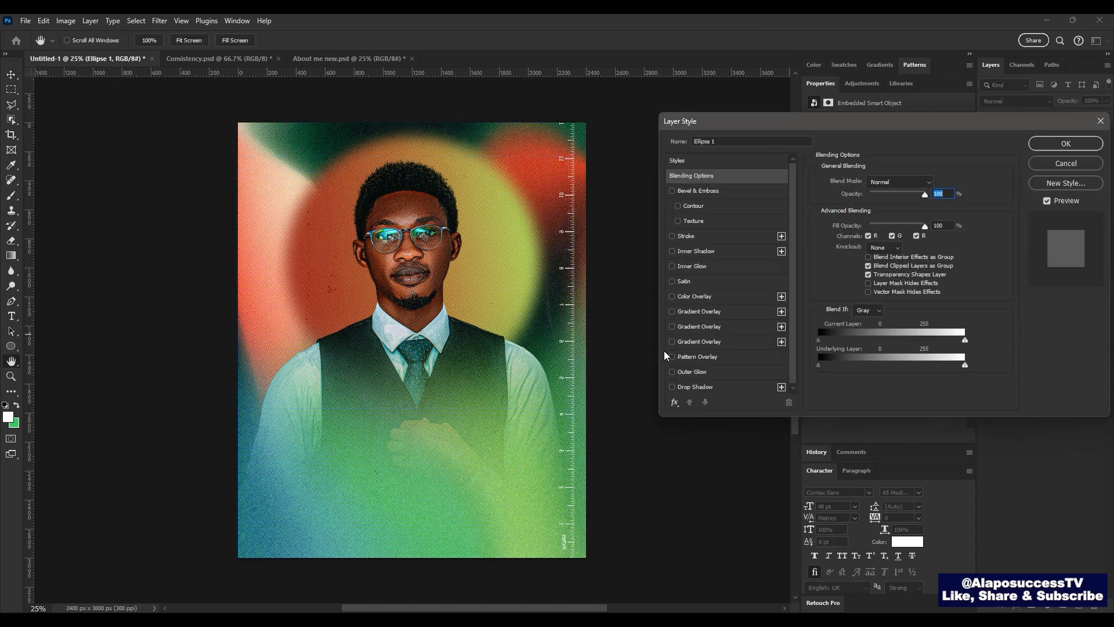
click(694, 372)
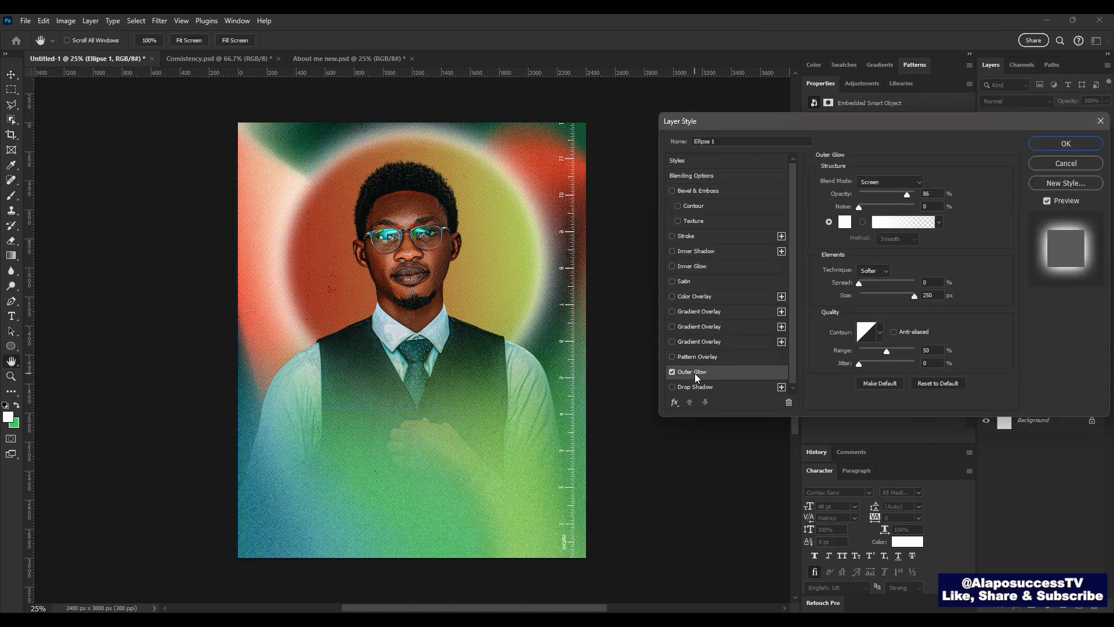
click(844, 222)
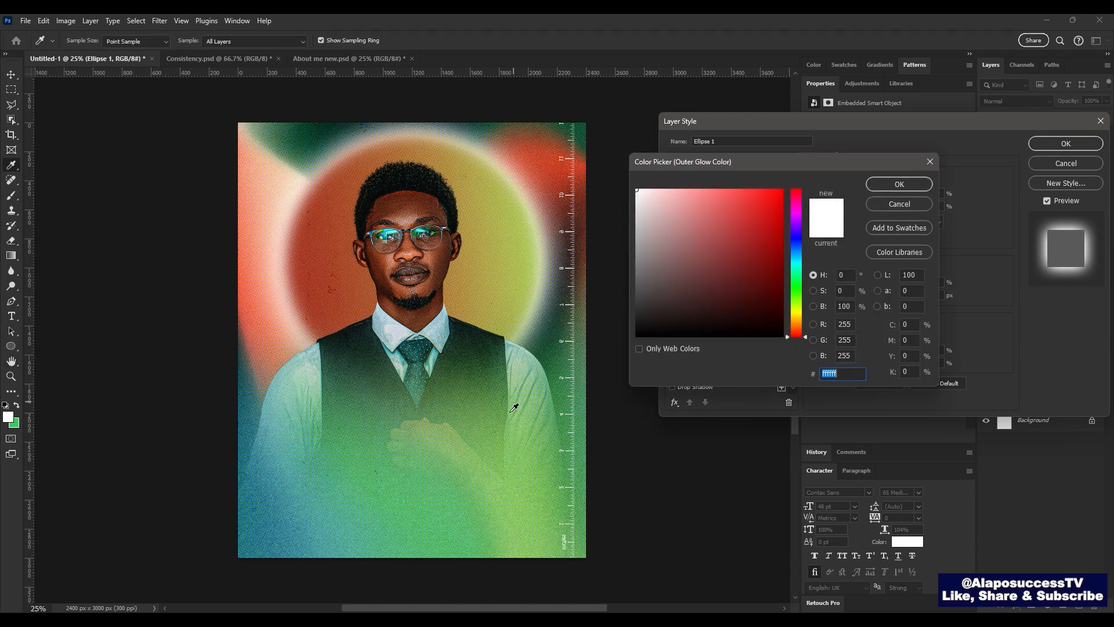
click(498, 447)
click(469, 467)
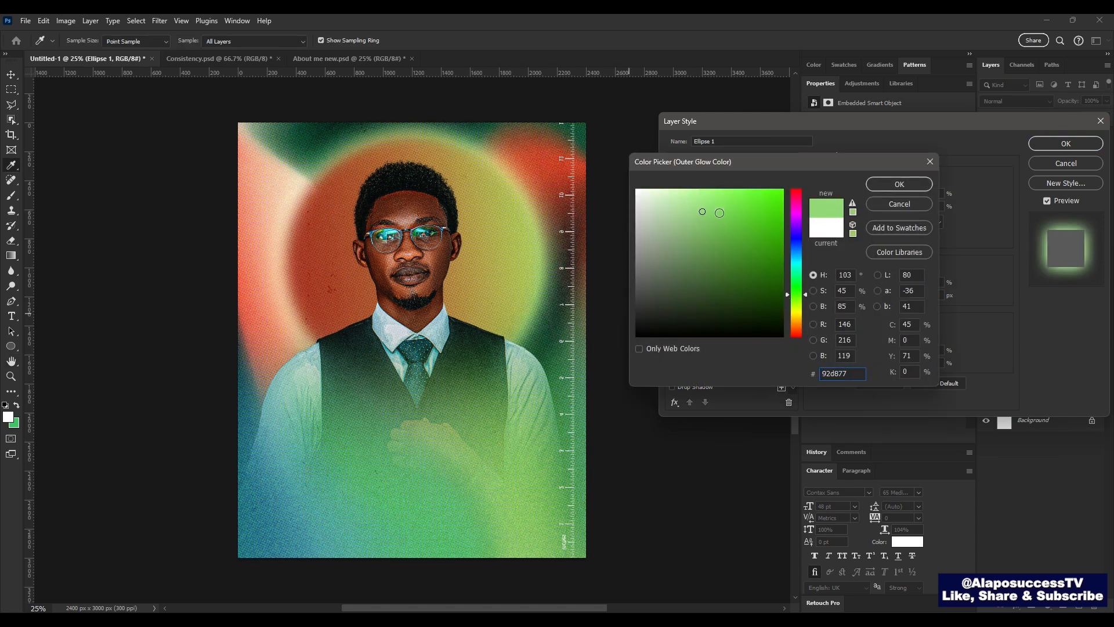
key(Return)
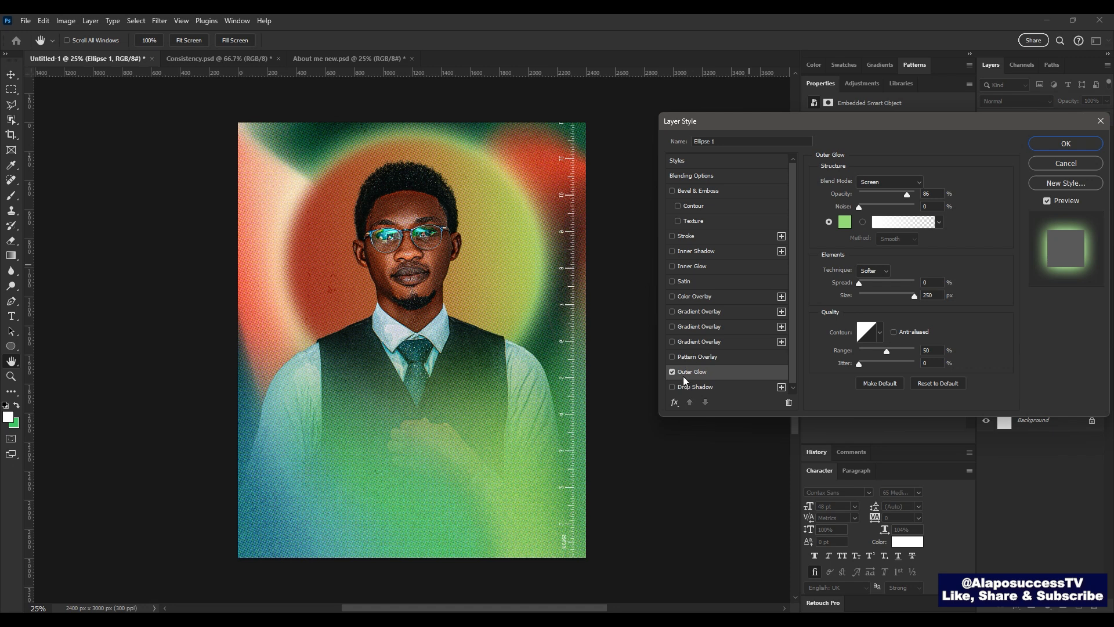
Step: Add an Inner Glow to the circle, coloured with the green 3ccc62 sampled from the artwork
click(695, 266)
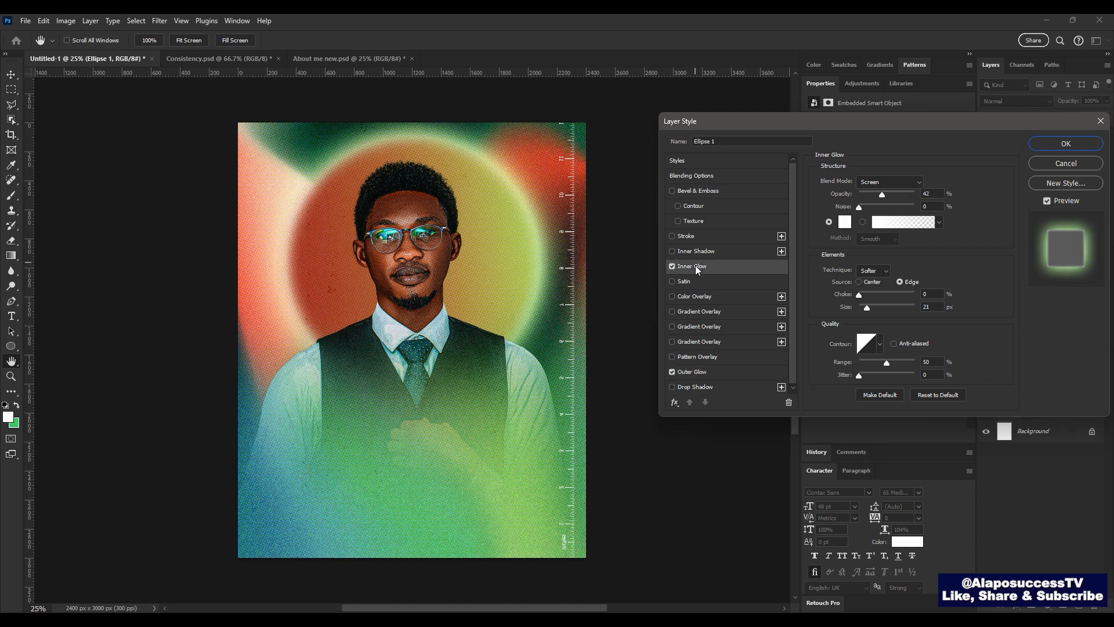
click(845, 222)
click(433, 441)
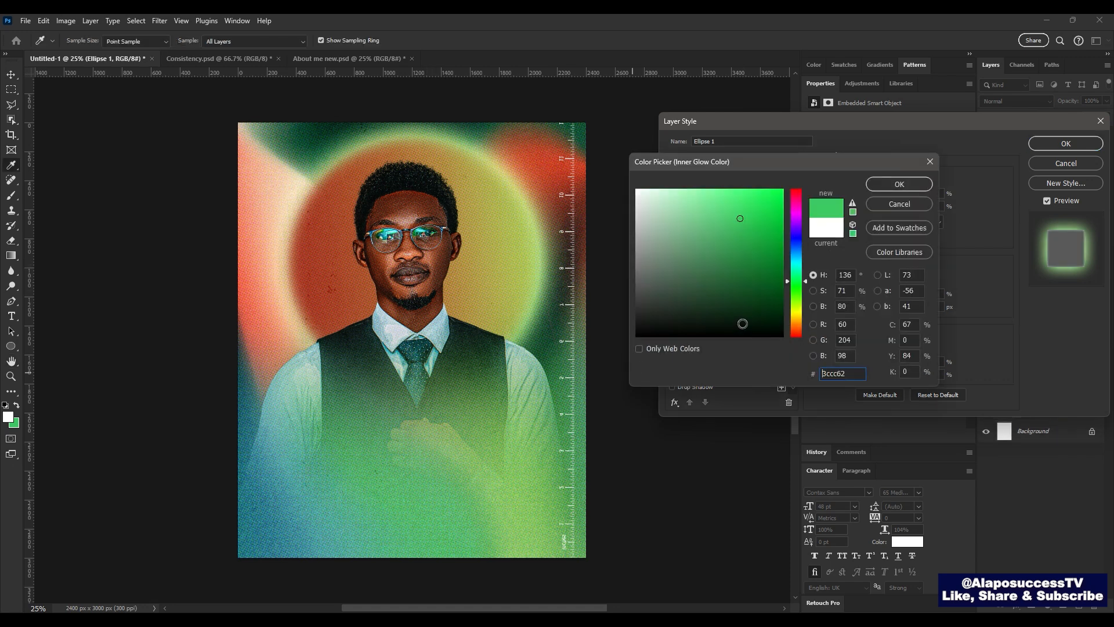
key(Return)
Step: Try other blend modes for the circle's Inner Glow, ending on Screen, with 100% opacity and a size of 136 px
drag(881, 196, 855, 194)
click(879, 185)
key(Down)
key(Down)
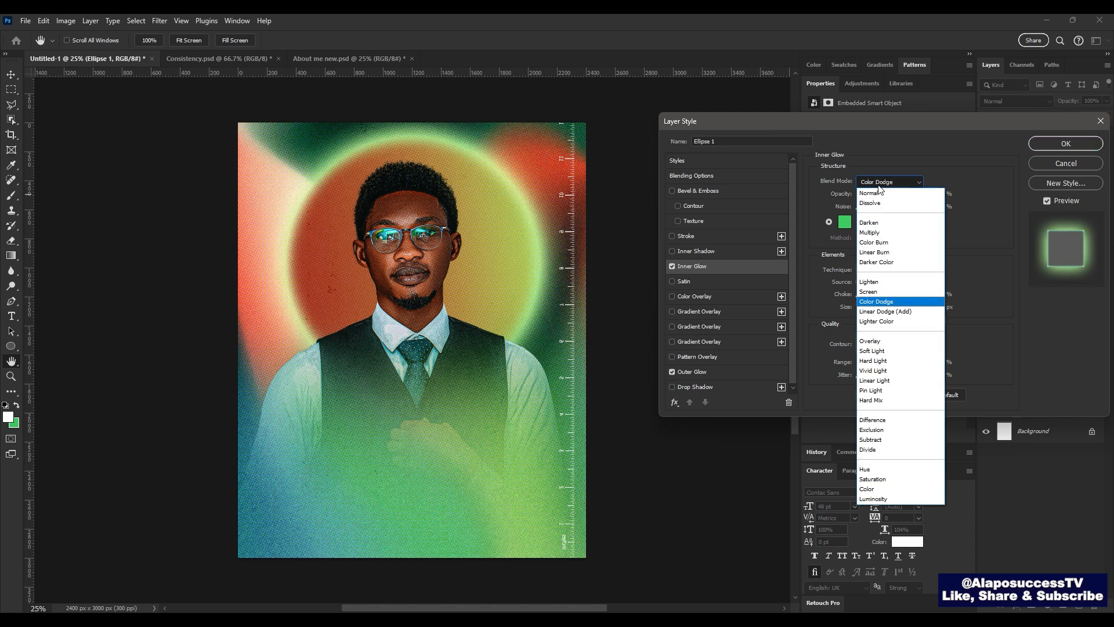
key(Up)
key(Up)
key(Up)
key(Up)
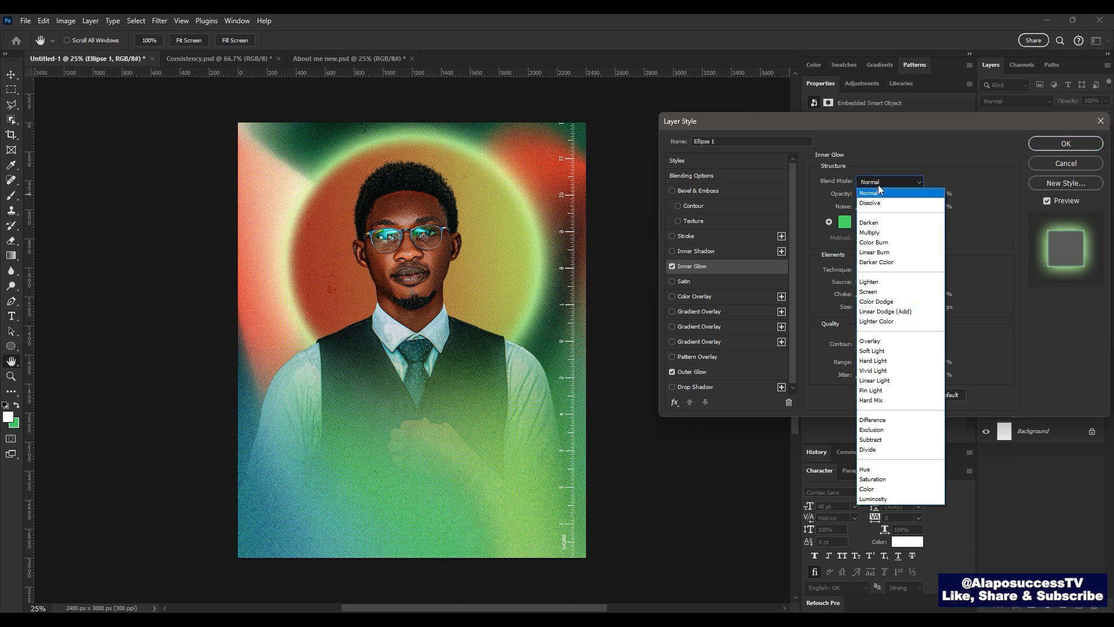
key(Escape)
click(879, 184)
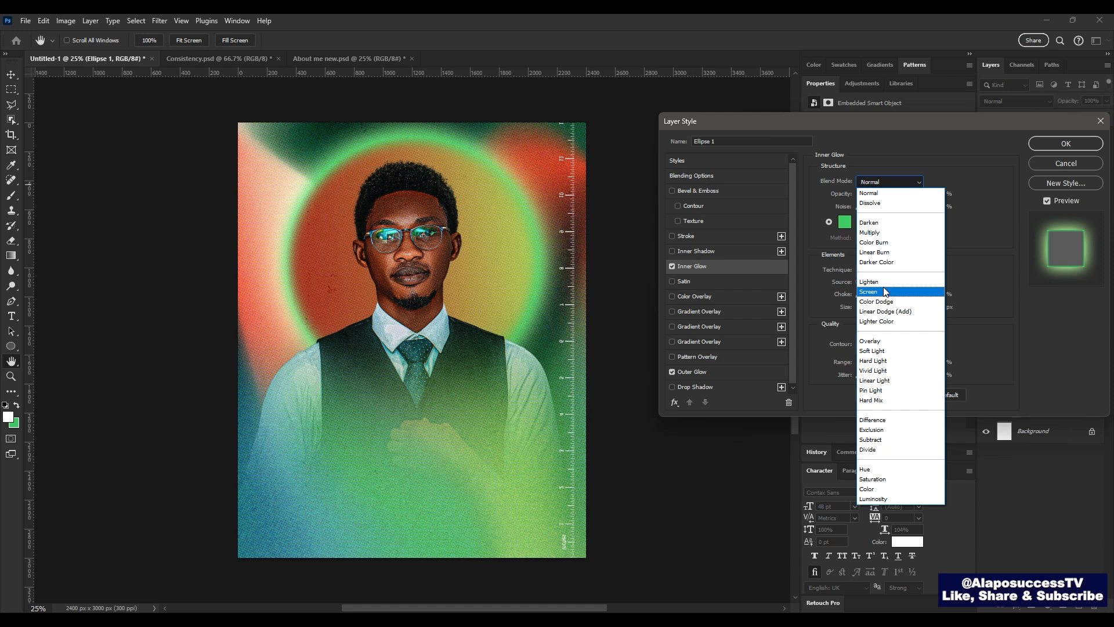
click(882, 289)
drag(869, 310, 908, 310)
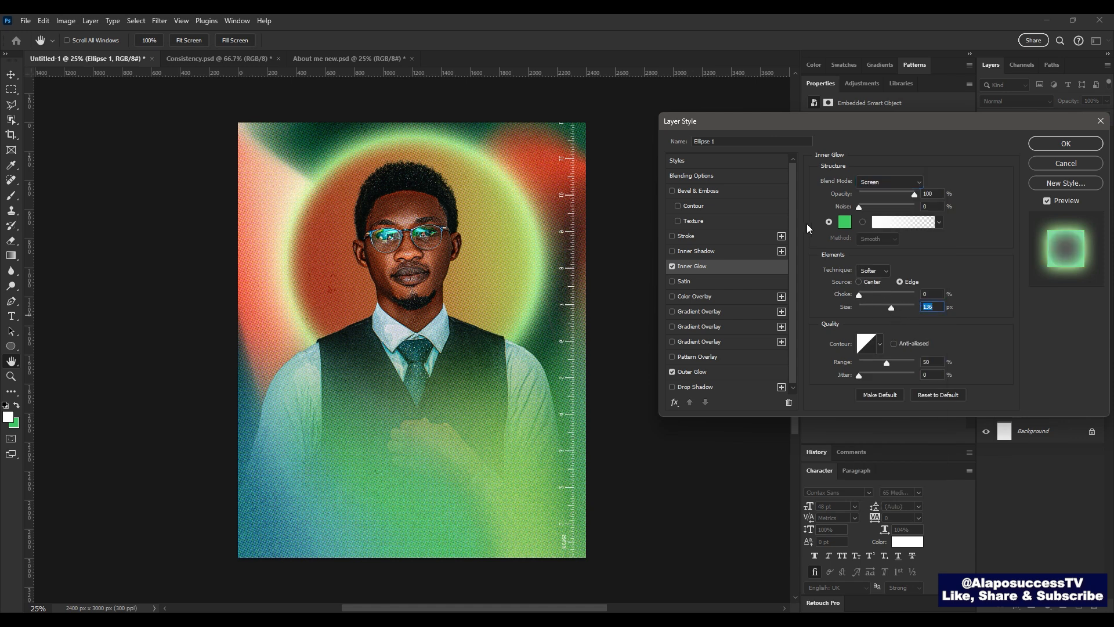
drag(858, 208, 680, 228)
Step: Set the circle's Outer Glow opacity to 81%, recolour it light orange ffc486 and apply the layer style
click(694, 372)
mouse_move(907, 192)
mouse_down()
mouse_move(934, 197)
mouse_move(895, 204)
mouse_move(904, 204)
mouse_up()
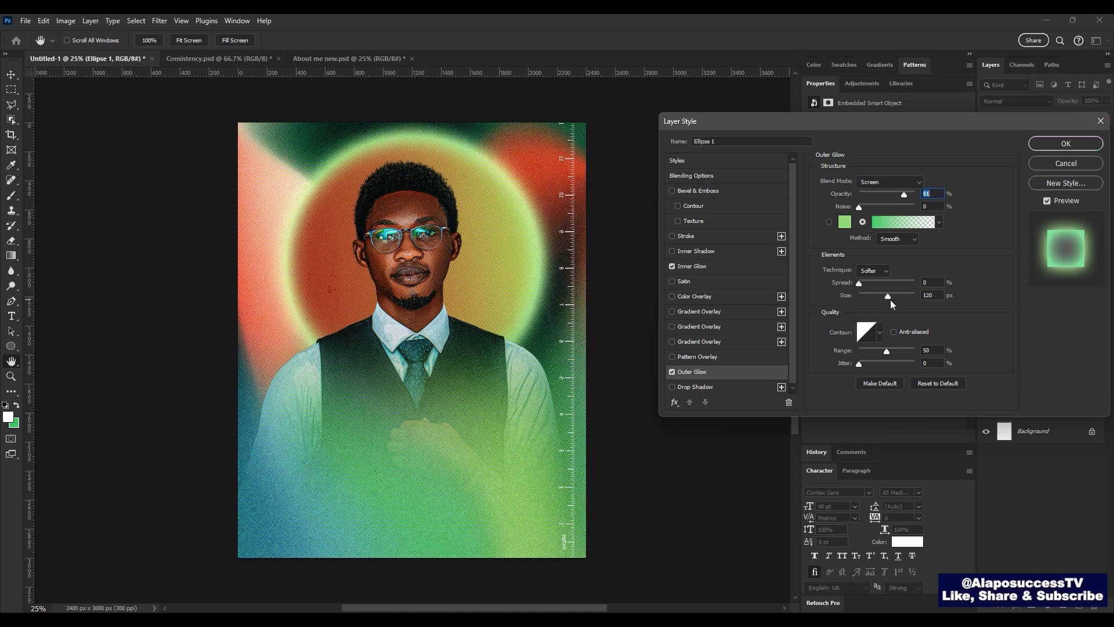
click(844, 223)
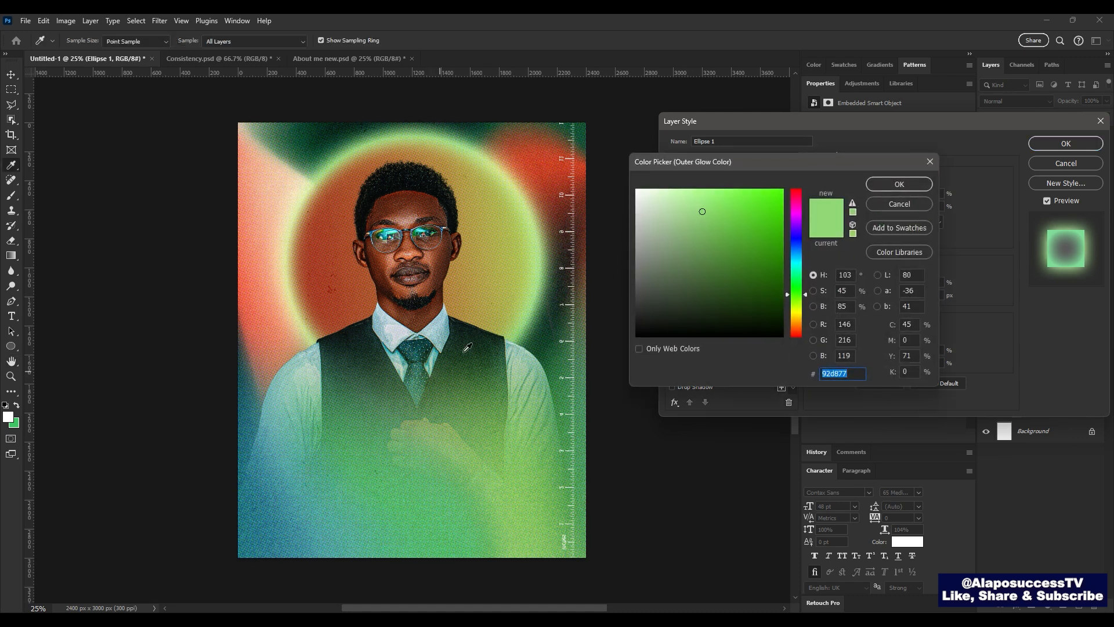
click(473, 287)
click(709, 192)
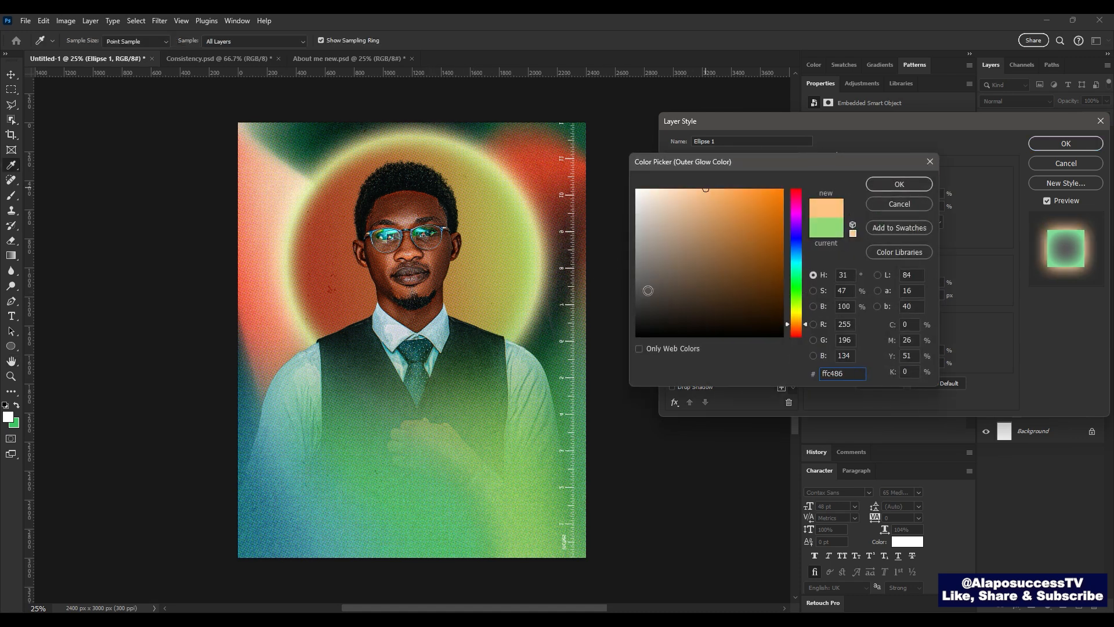
key(Return)
key(Return)
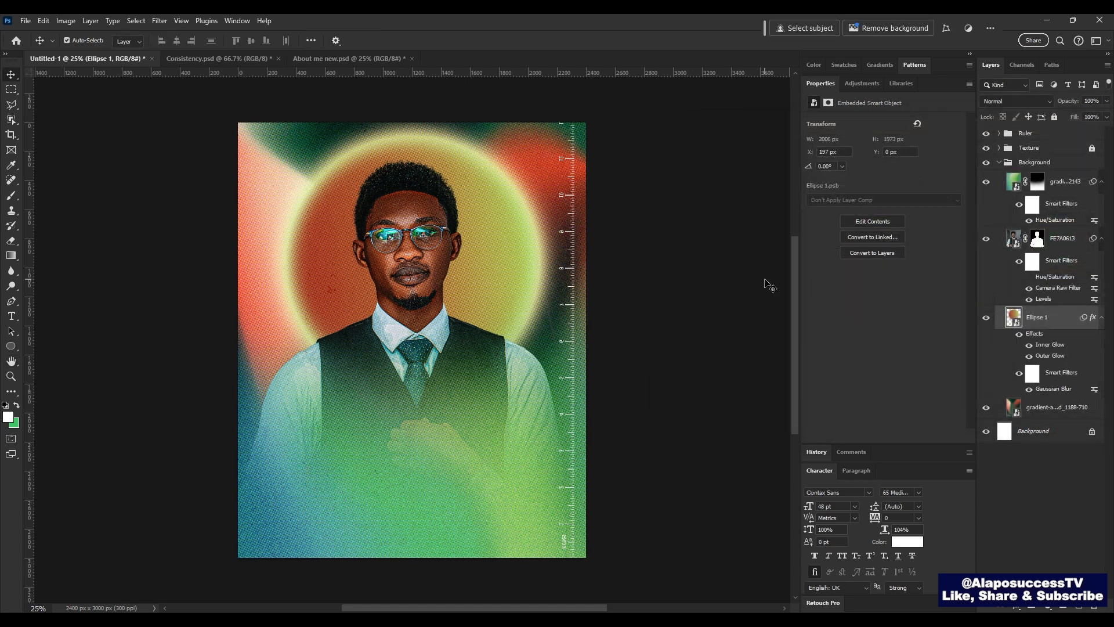
Step: Scale the glowing circle down proportionally to below 82% and move it up so it frames the subject's head
key(ctrl+t)
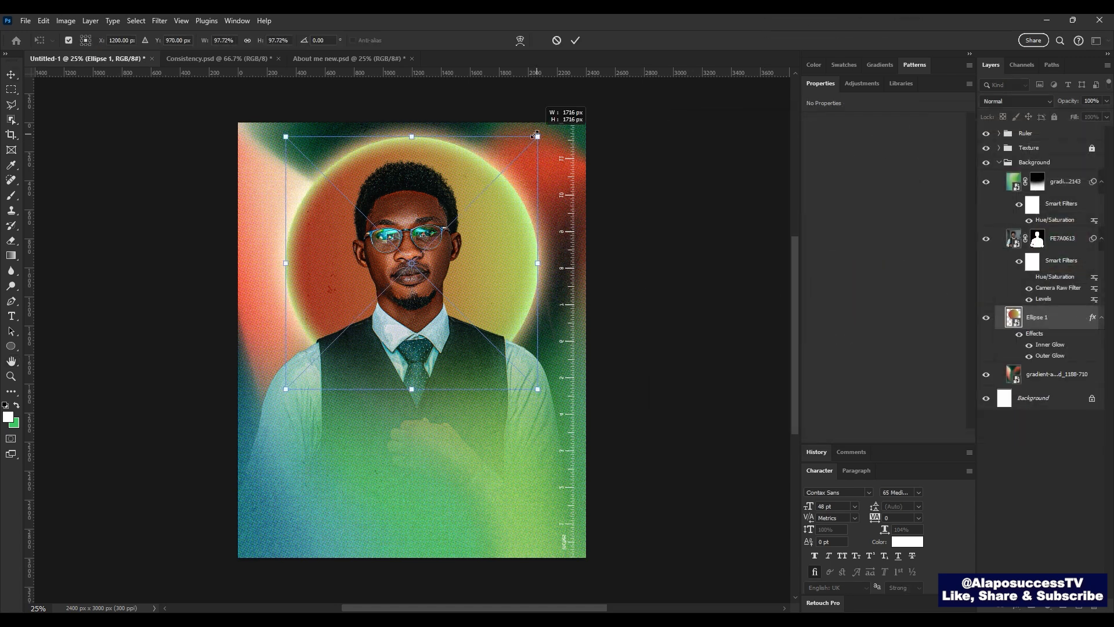
drag(539, 136, 517, 158)
drag(486, 213, 481, 195)
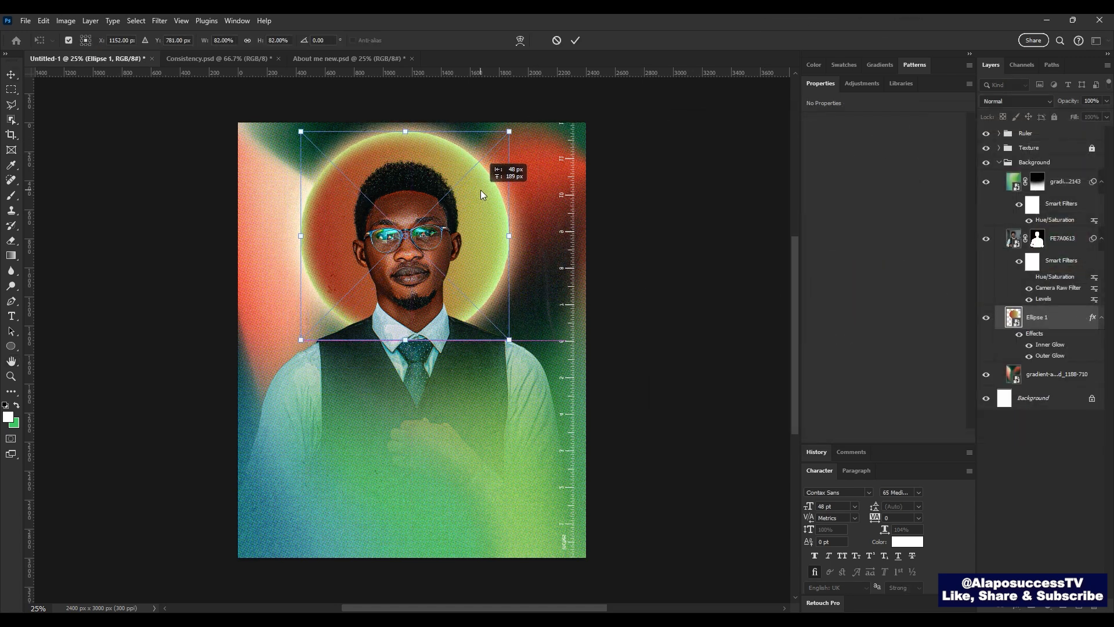
mouse_move(510, 132)
mouse_down()
mouse_move(500, 149)
mouse_move(515, 146)
mouse_up()
key(Return)
Step: Centre the circle horizontally on the whole canvas and deselect
key(ctrl+a)
click(177, 41)
key(ctrl+d)
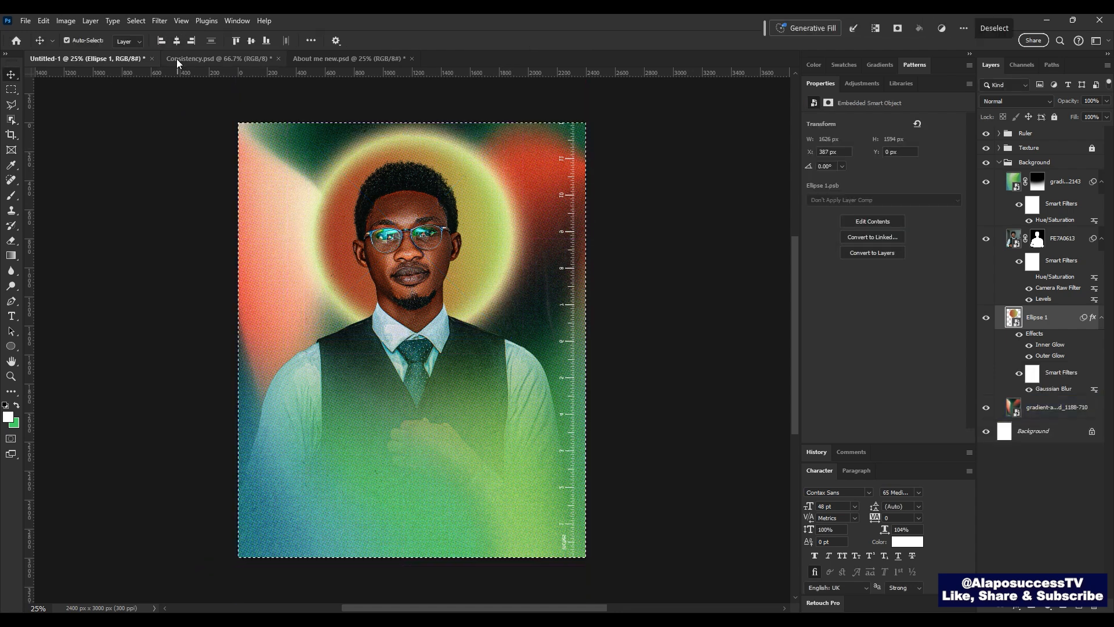
Step: Enlarge the FE7A0613 portrait layer to about 3614 px wide and move it slightly downwards
click(405, 253)
key(ctrl+t)
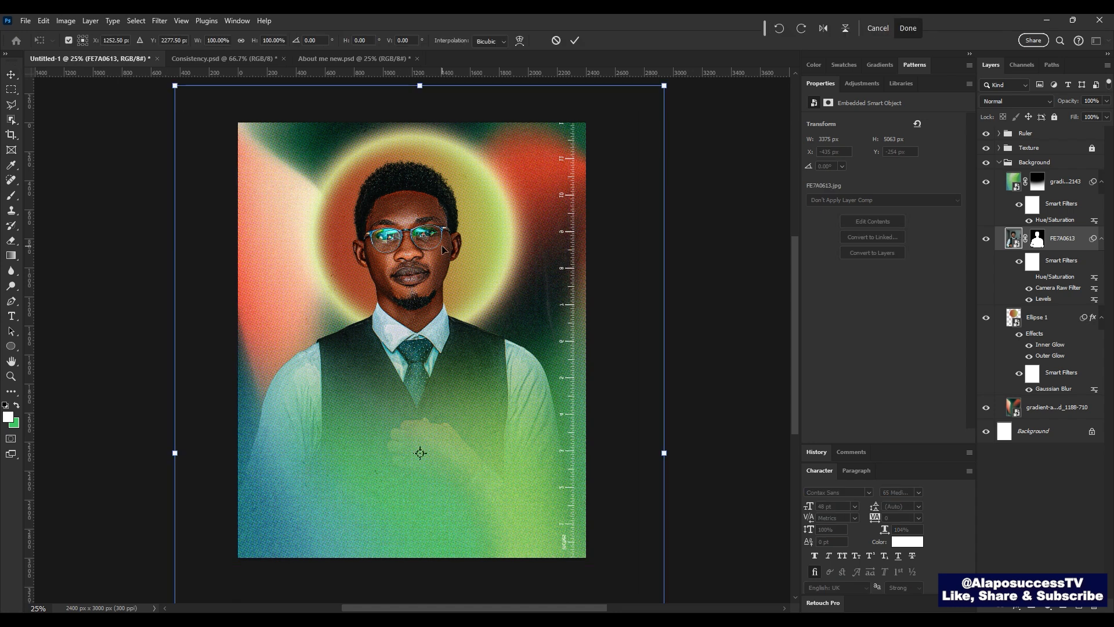
drag(664, 85, 709, 71)
drag(620, 175, 623, 199)
key(Return)
key(ctrl+0)
key(ctrl+minus)
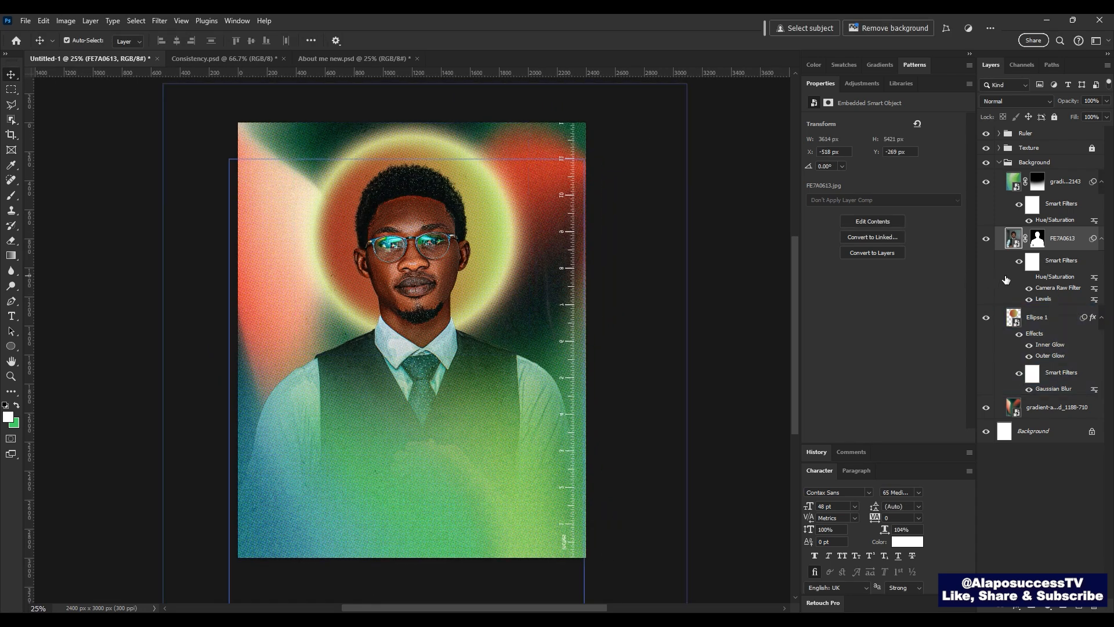
Step: Duplicate the portrait layer and give the lower original an Outer Glow with a size of 250 px and a range of 84%
key(ctrl+j)
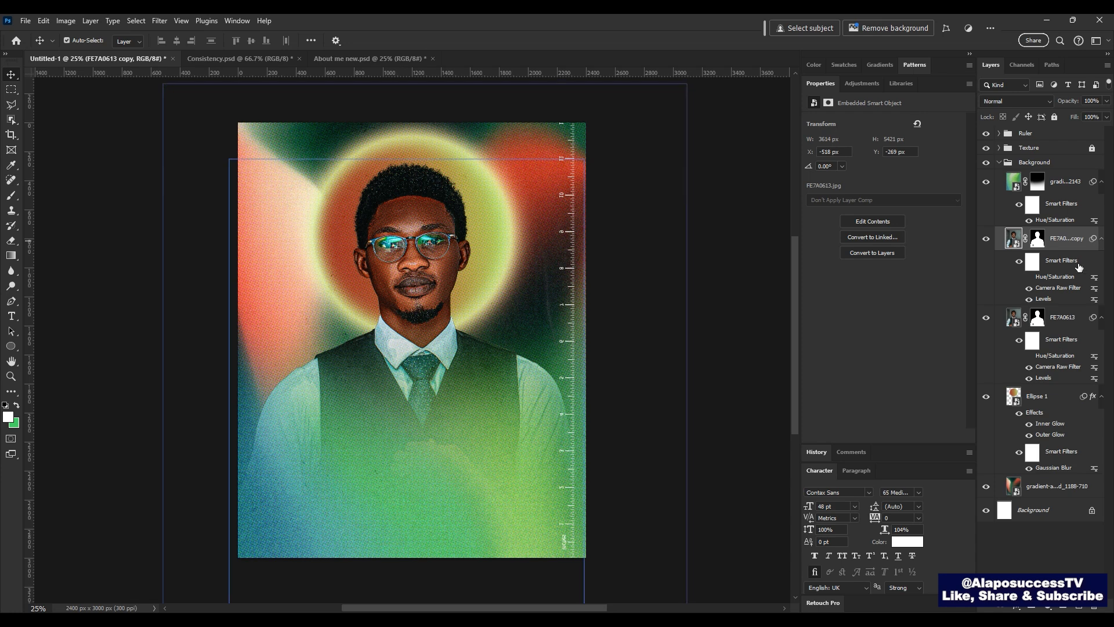
click(1067, 319)
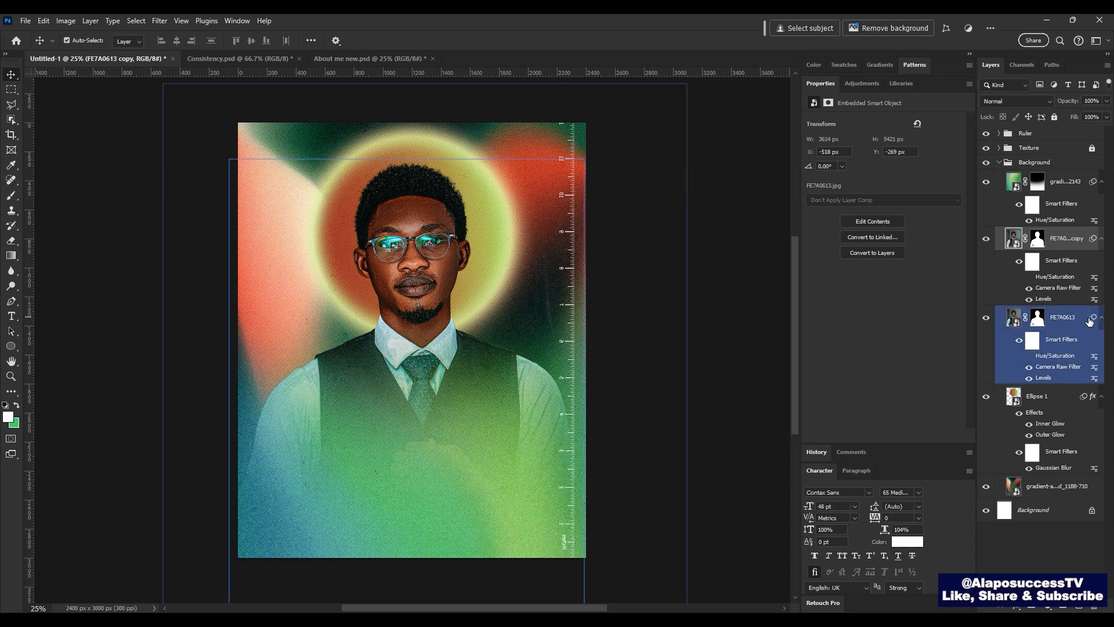
right_click(1071, 308)
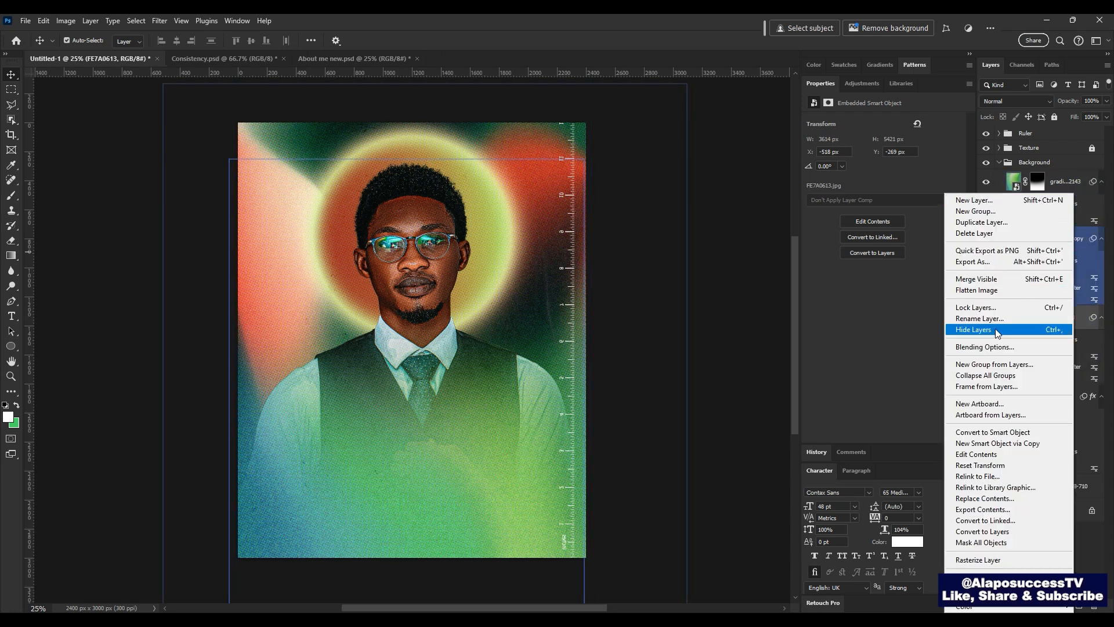
click(987, 347)
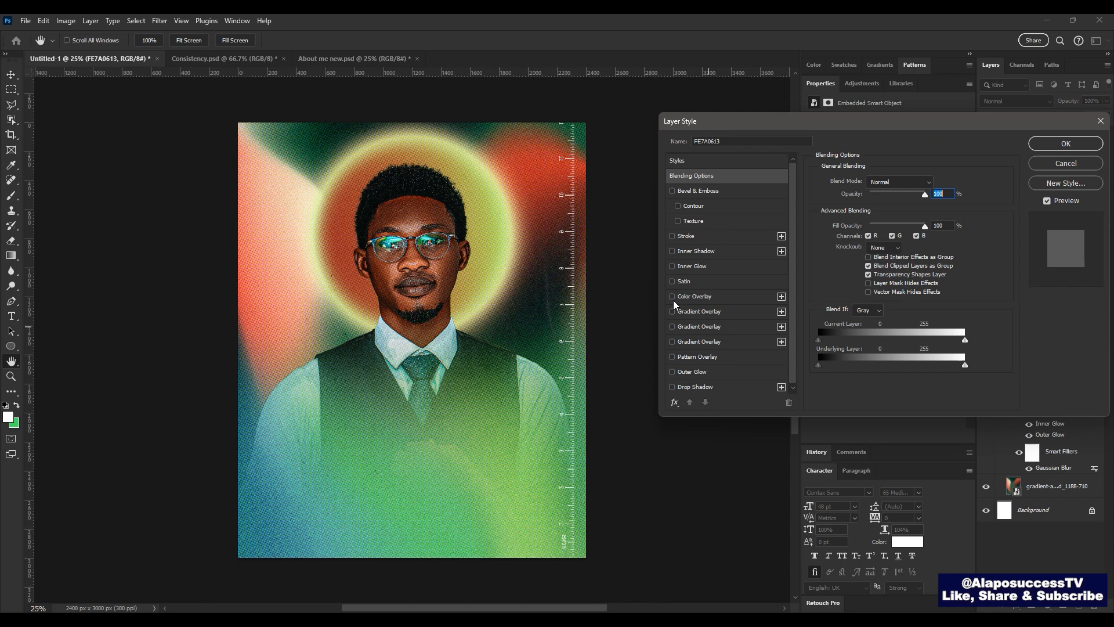
click(700, 373)
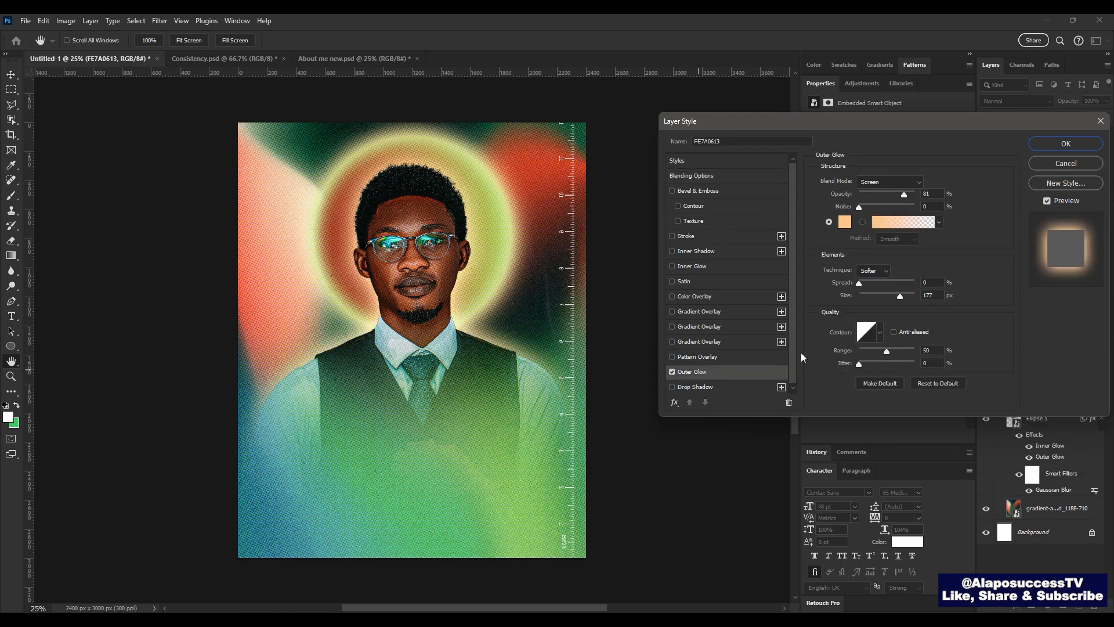
drag(899, 297, 944, 326)
drag(882, 351, 907, 353)
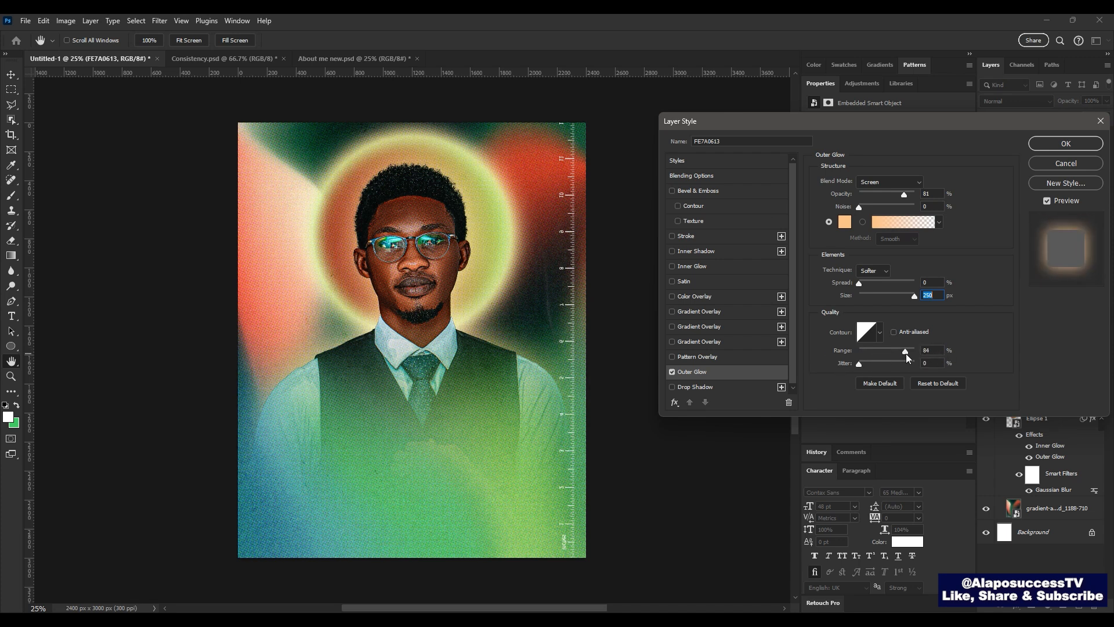
Step: Recolour the original portrait's Outer Glow with the olive green 90a639 sampled from the circle and apply the layer style
click(842, 229)
click(494, 206)
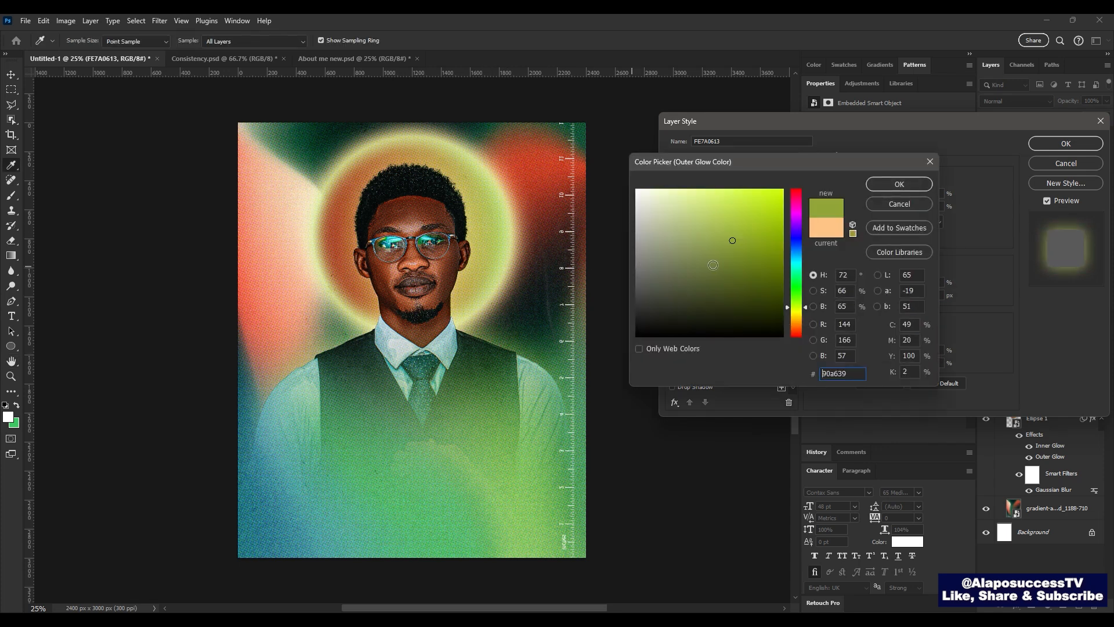
key(Return)
key(Return)
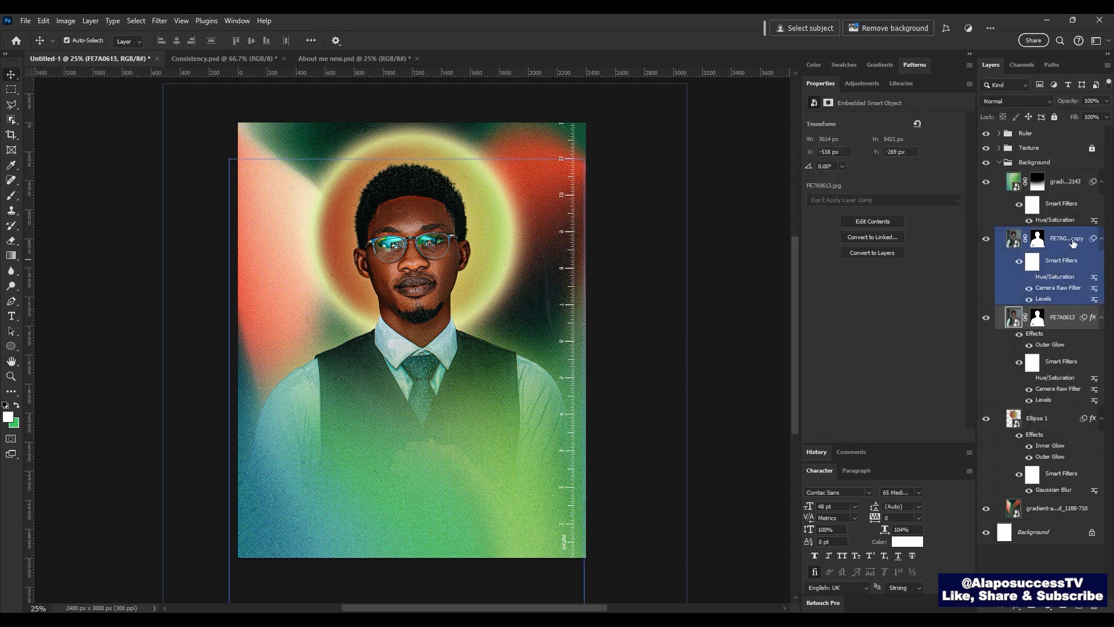
Step: Add an Inner Glow to the upper portrait copy and colour it pale yellow-green e7ffac, based on a tone sampled from the circle
click(1073, 238)
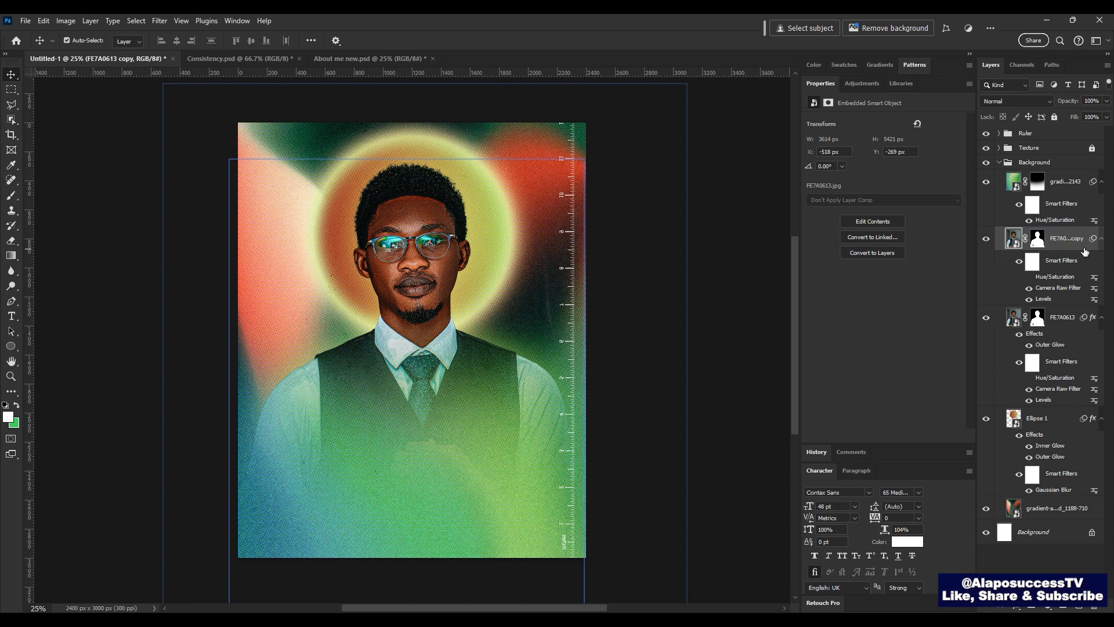
double_click(1084, 251)
click(700, 266)
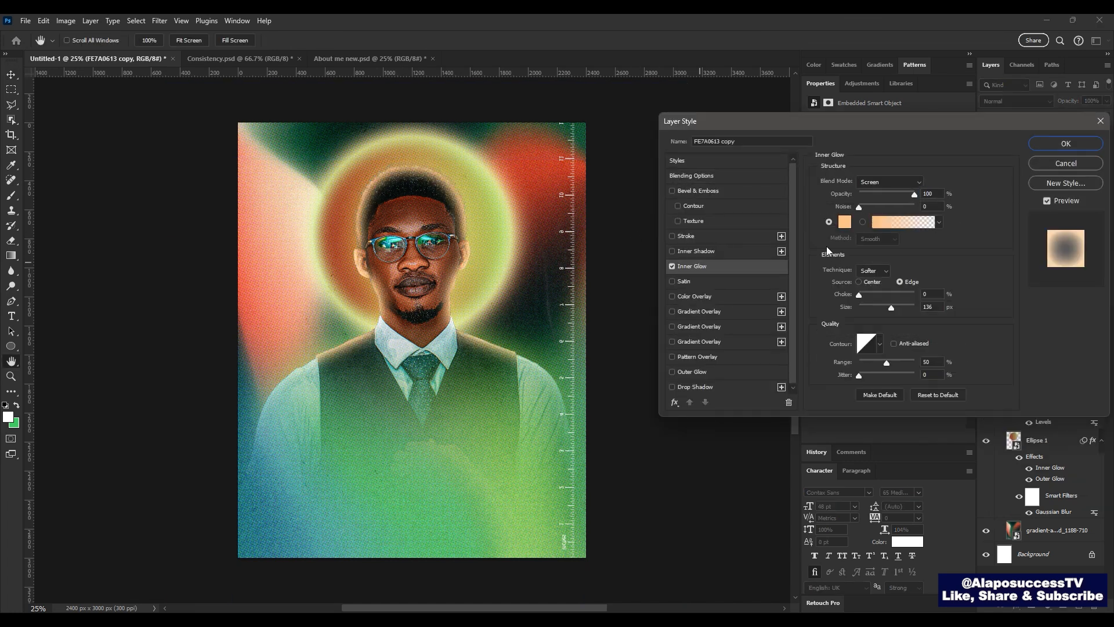
click(845, 221)
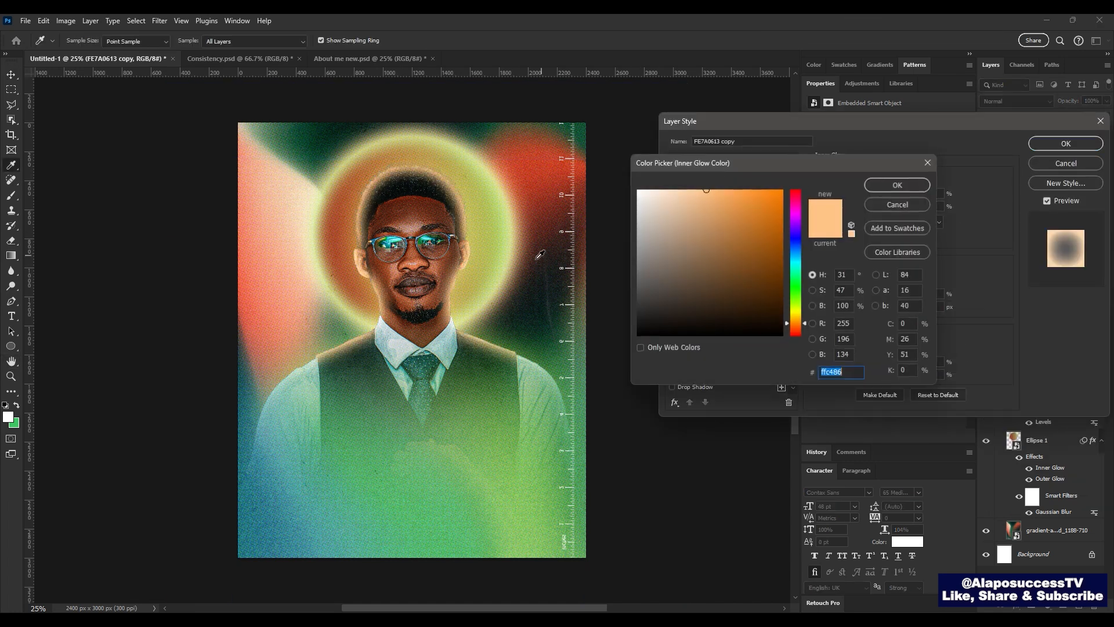
click(498, 412)
click(494, 438)
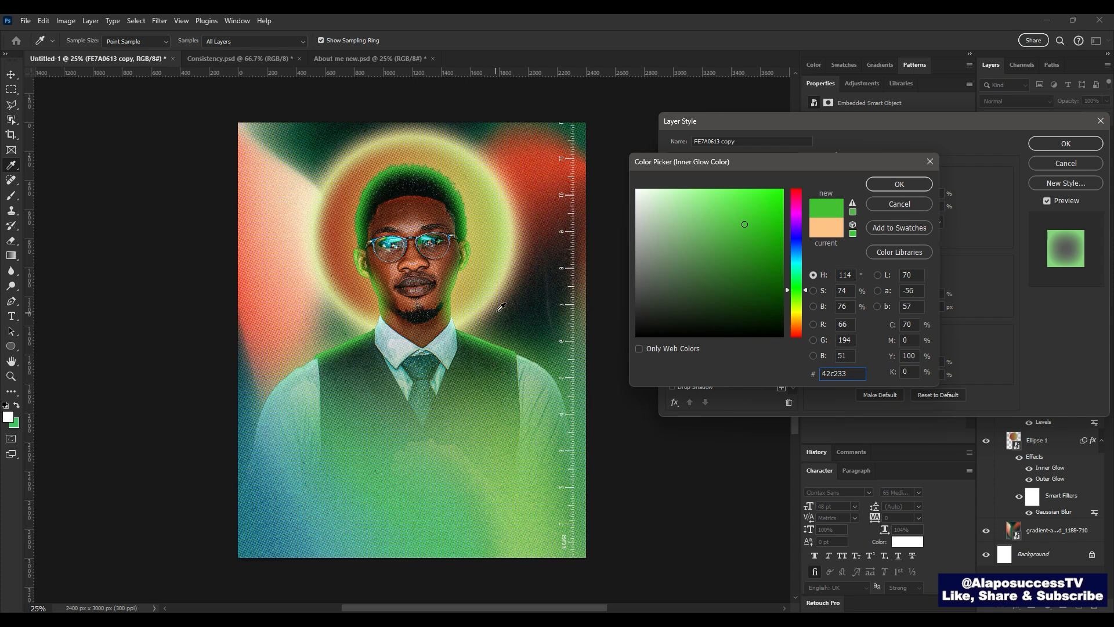
click(497, 262)
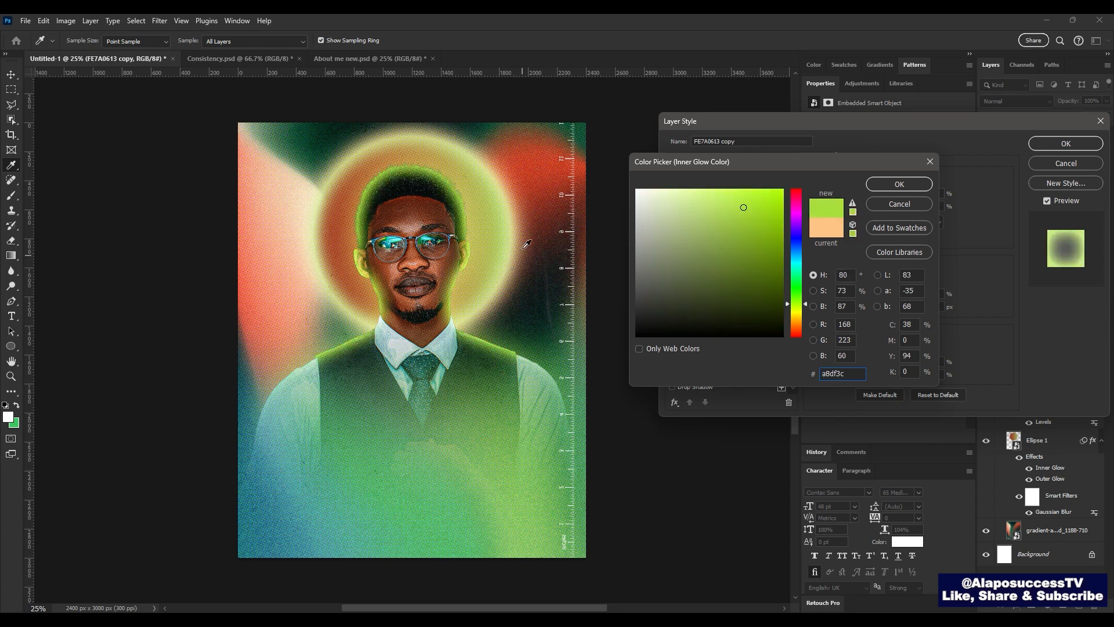
click(501, 217)
drag(725, 210, 686, 180)
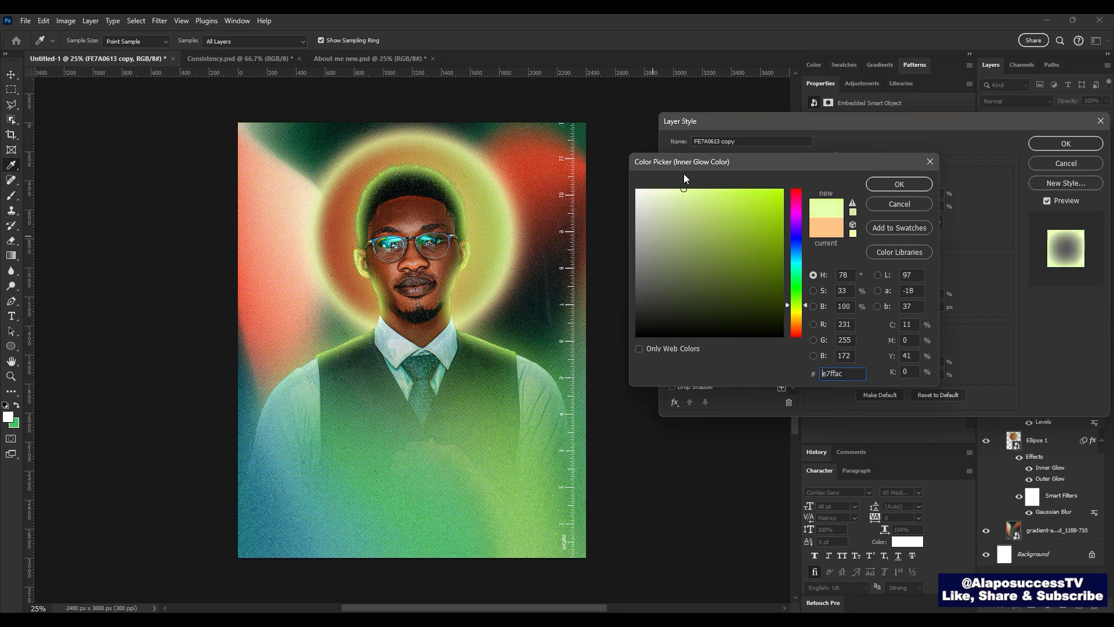
key(Return)
Step: Lower the Inner Glow's opacity to 56%, reduce its size, raise its range and apply the layer style
drag(914, 195, 890, 197)
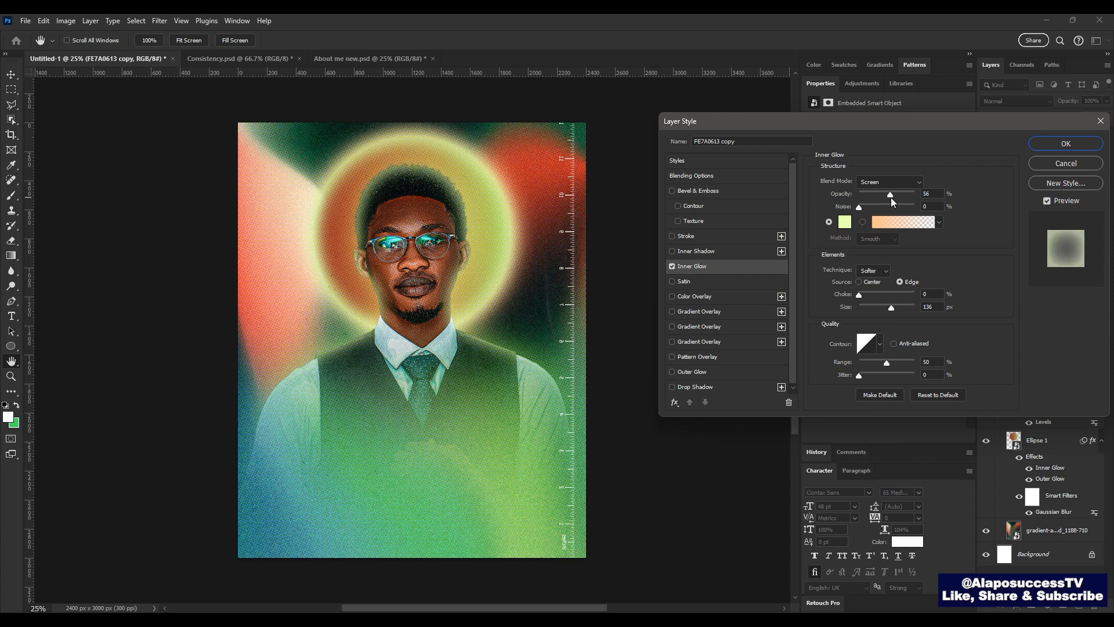
drag(892, 308, 870, 311)
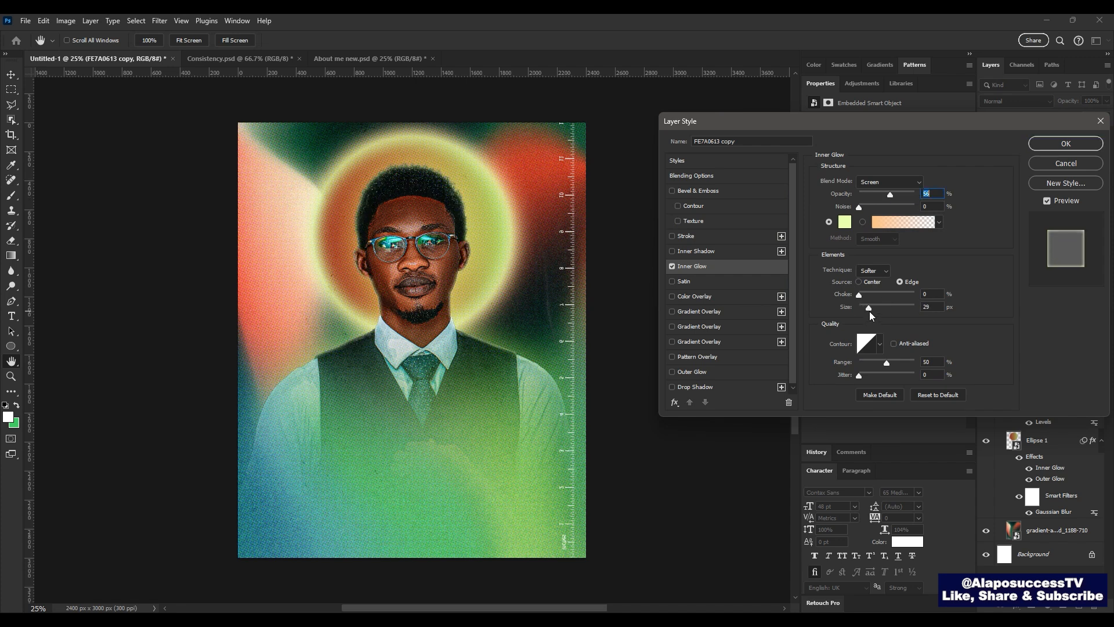
drag(870, 315, 867, 319)
drag(884, 365, 914, 367)
drag(864, 308, 875, 312)
click(1066, 143)
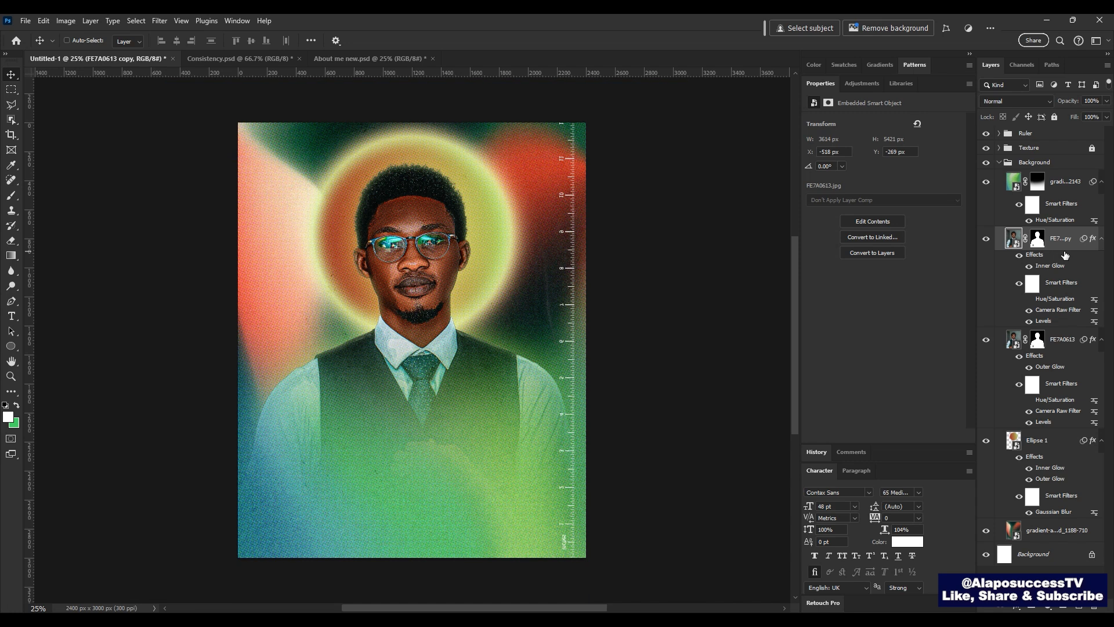
Step: Apply a Brightness/Contrast adjustment to the portrait copy with brightness set to 40
click(65, 21)
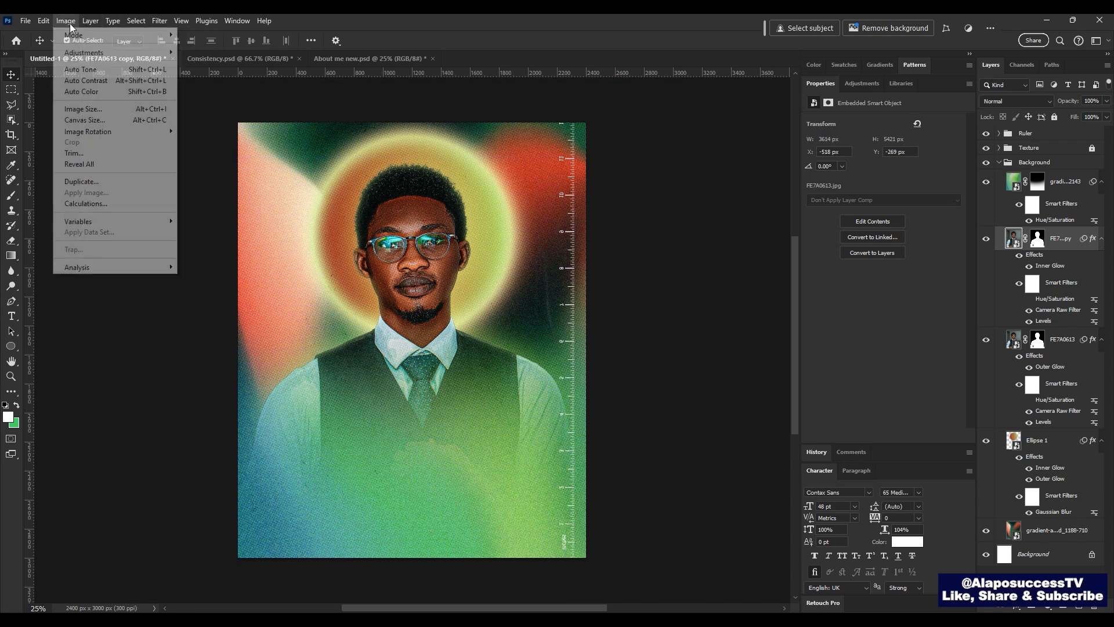
mouse_move(175, 53)
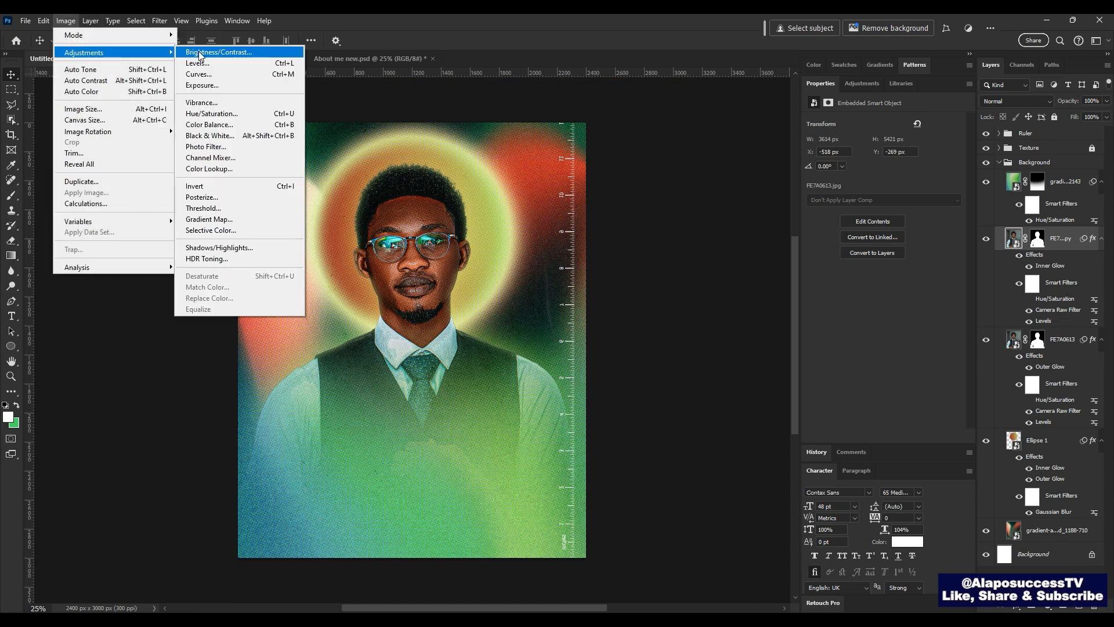
click(218, 53)
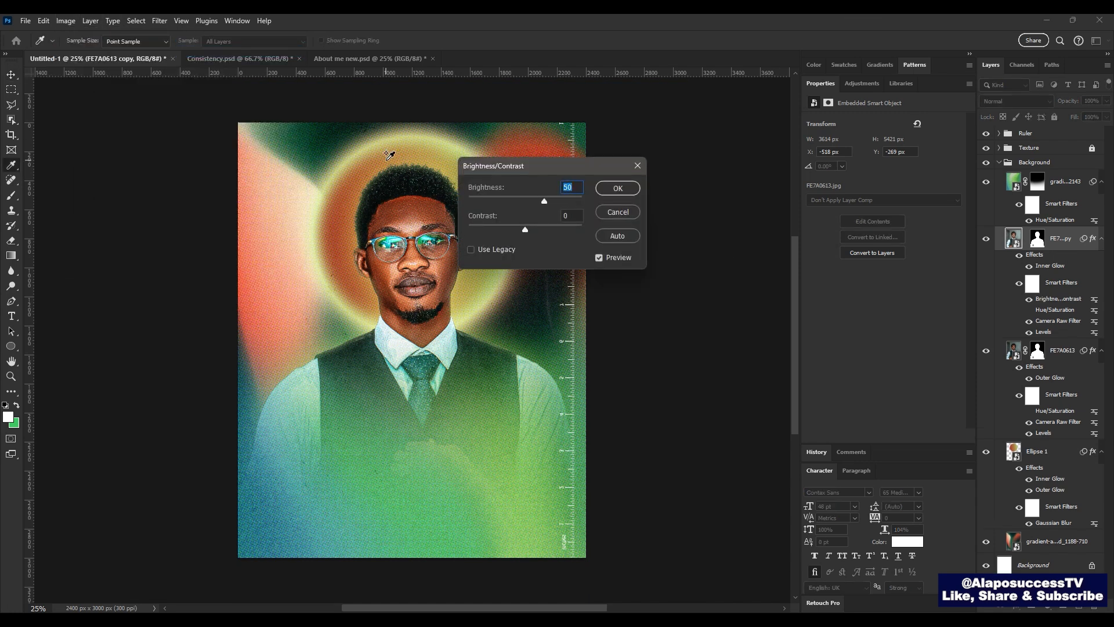
drag(552, 175, 677, 175)
key(shift+Up)
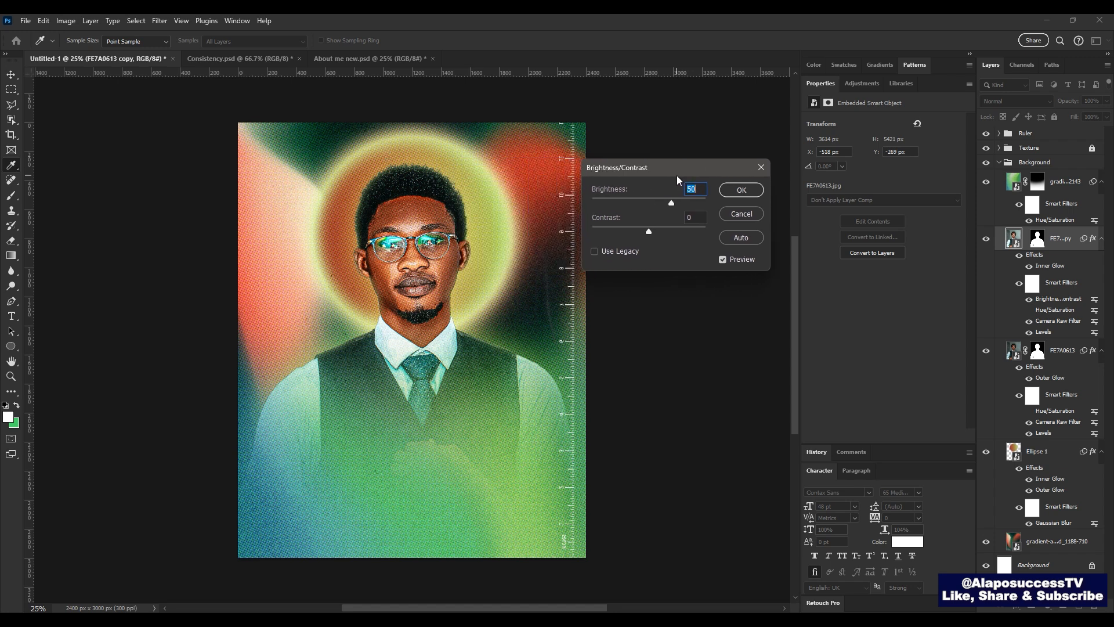
key(shift+Down)
key(shift+Down)
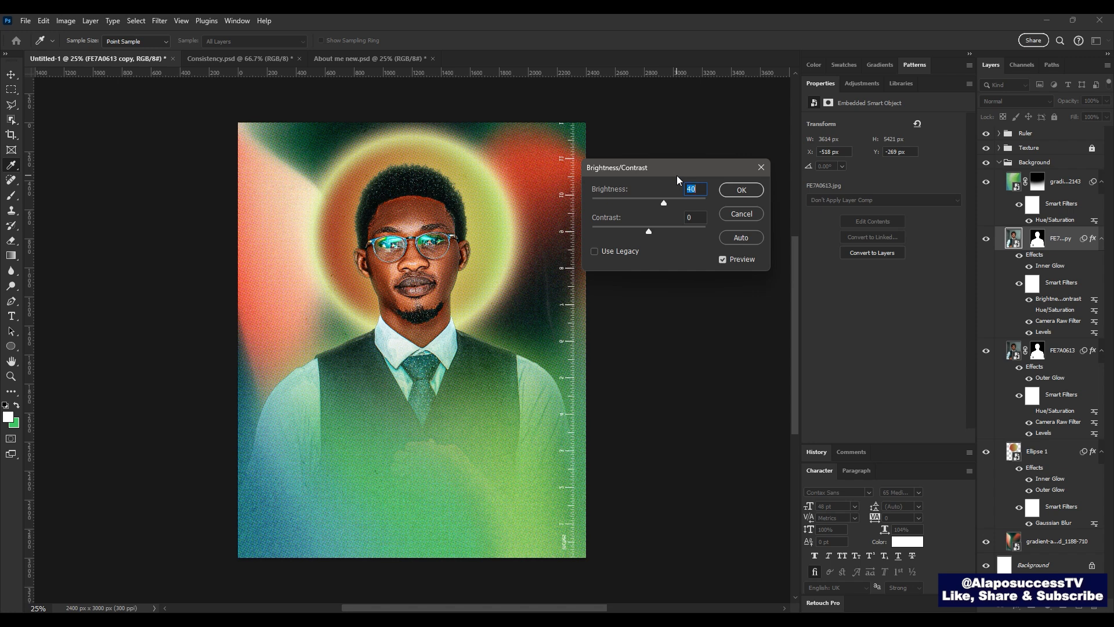
key(Return)
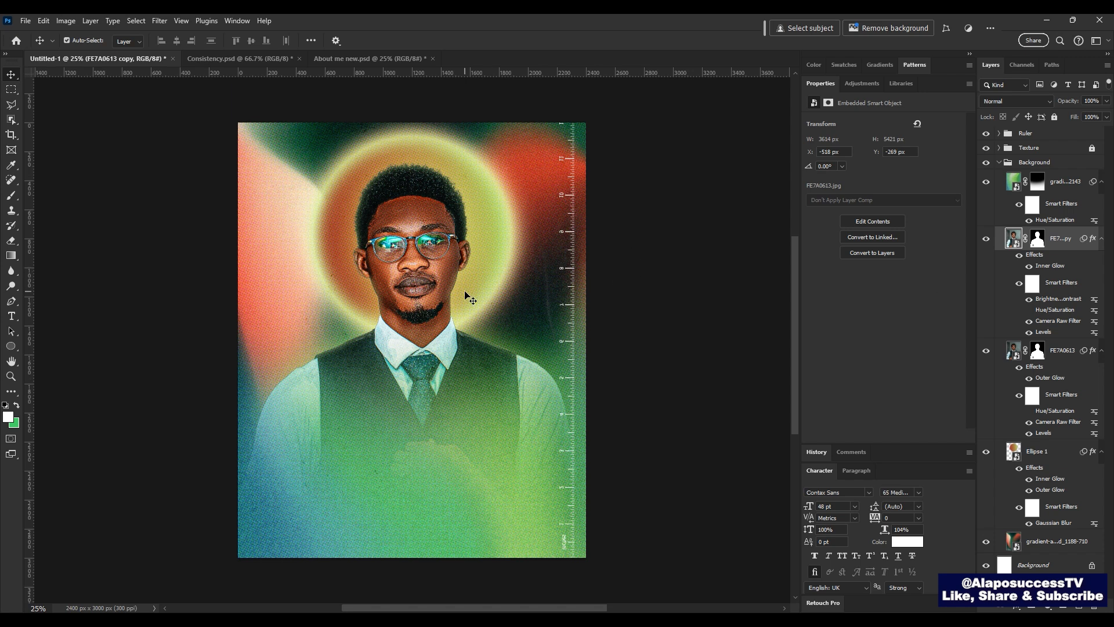
Step: Add the text ALGORITHM in the CANTRY Regular font at 48 pt beside the subject's face
key(t)
click(353, 304)
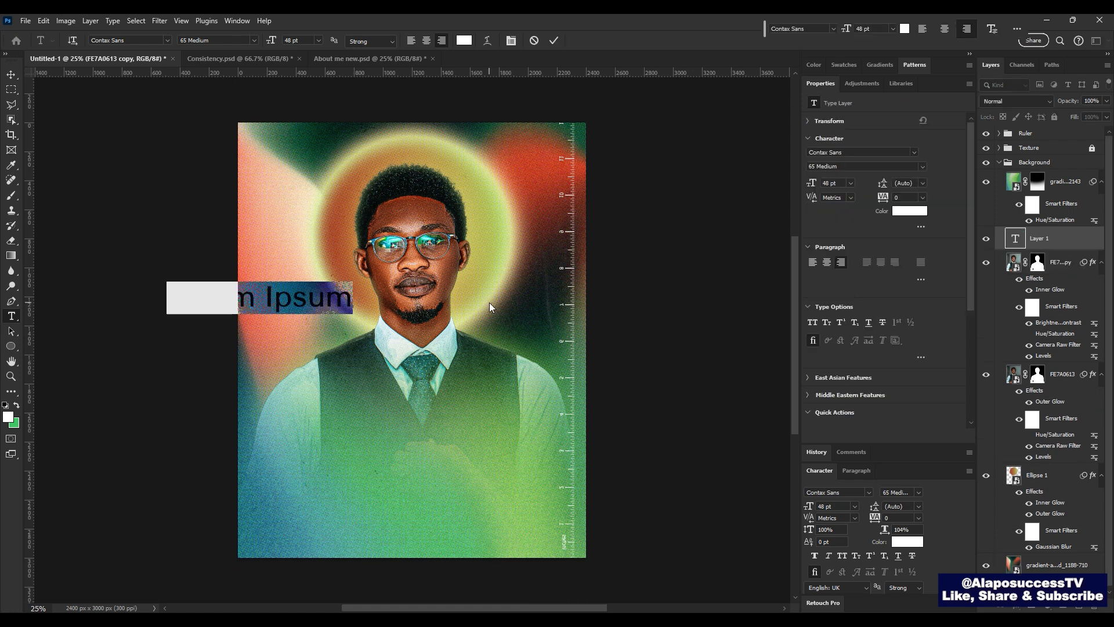
click(856, 494)
text(ca)
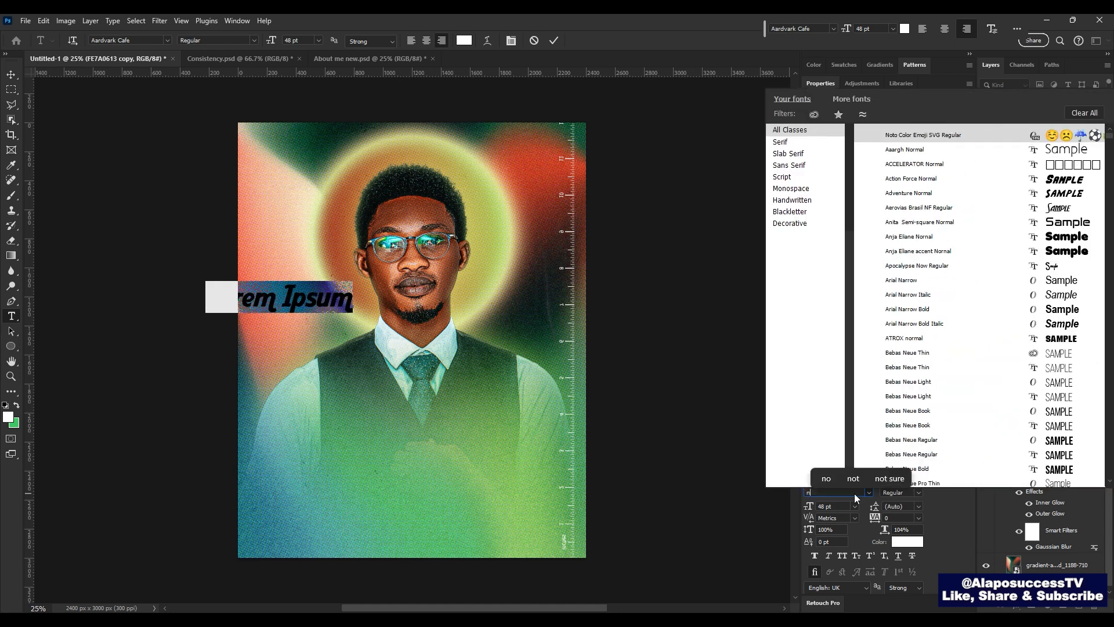
text(ntry)
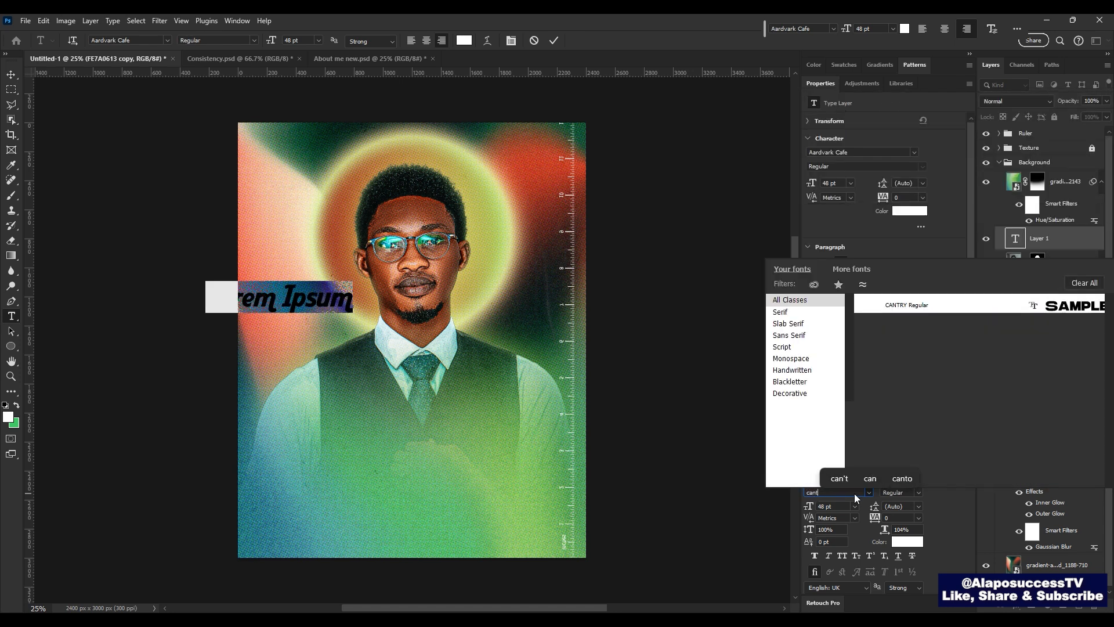
key(Return)
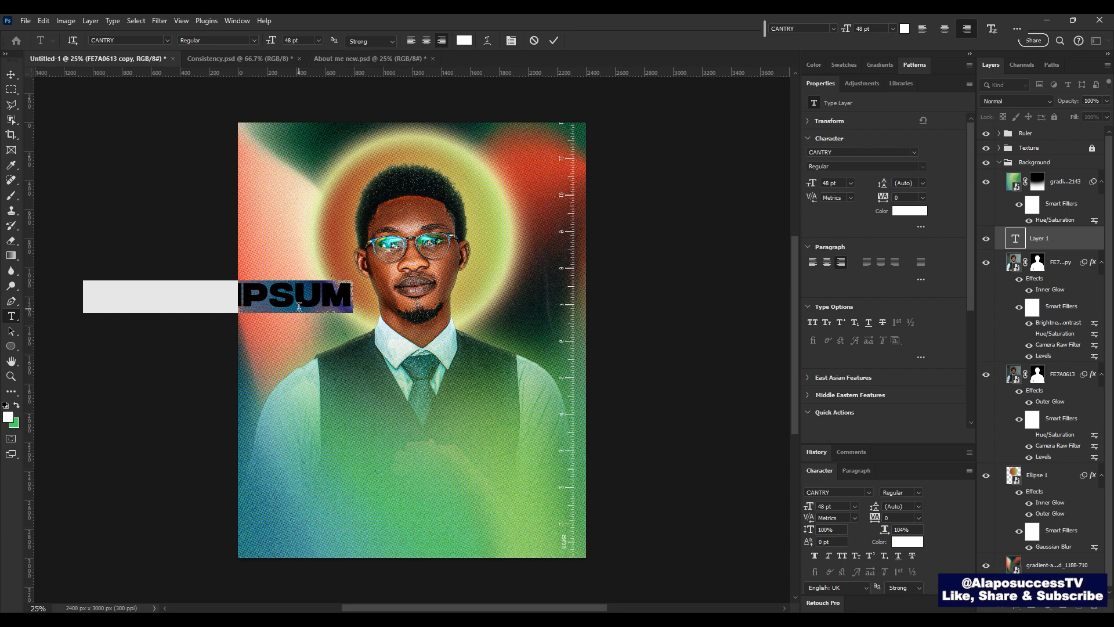
text(ALG)
text(ORITHM)
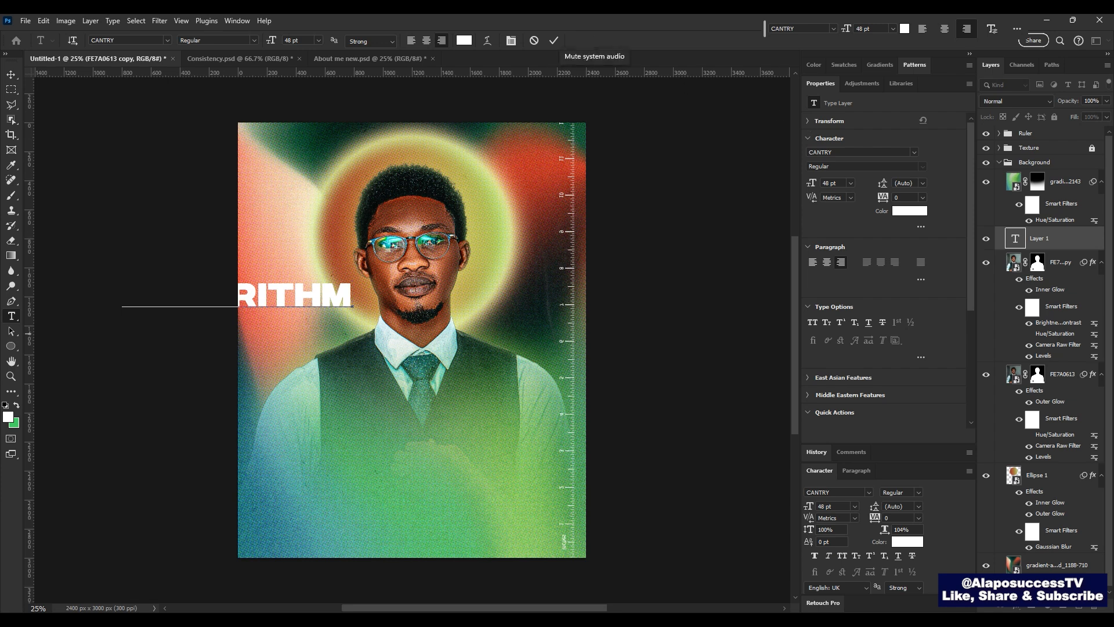
click(1087, 249)
key(v)
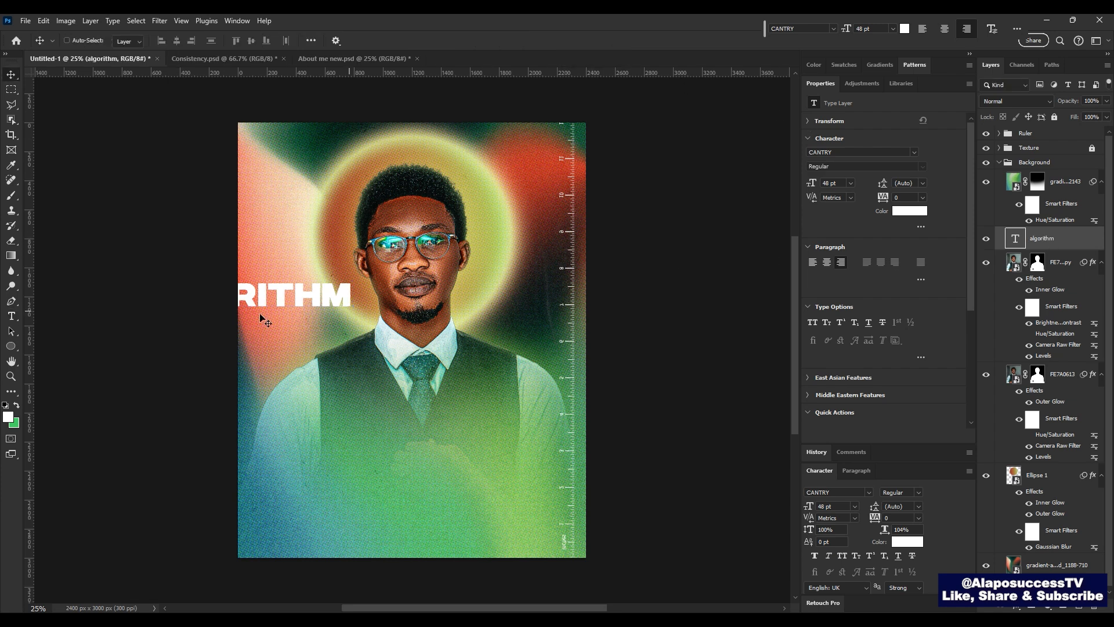
Step: Rotate the ALGORITHM text 90° counterclockwise and place it near the canvas's left edge, vertically centred
key(ctrl+t)
drag(295, 301, 459, 333)
key(Return)
key(ctrl+t)
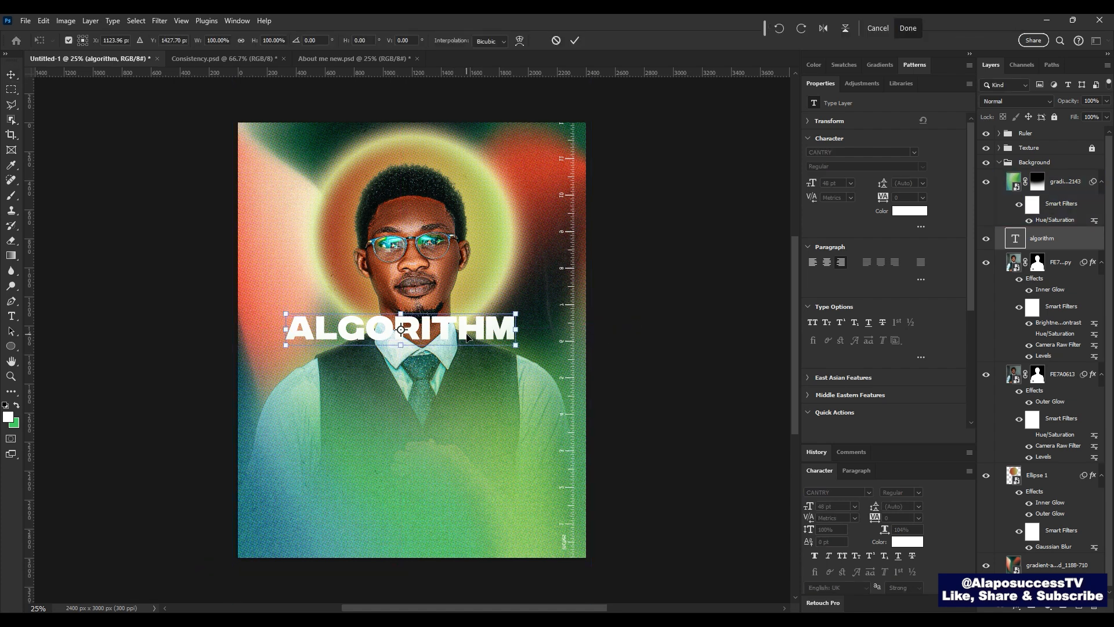
right_click(467, 335)
click(537, 546)
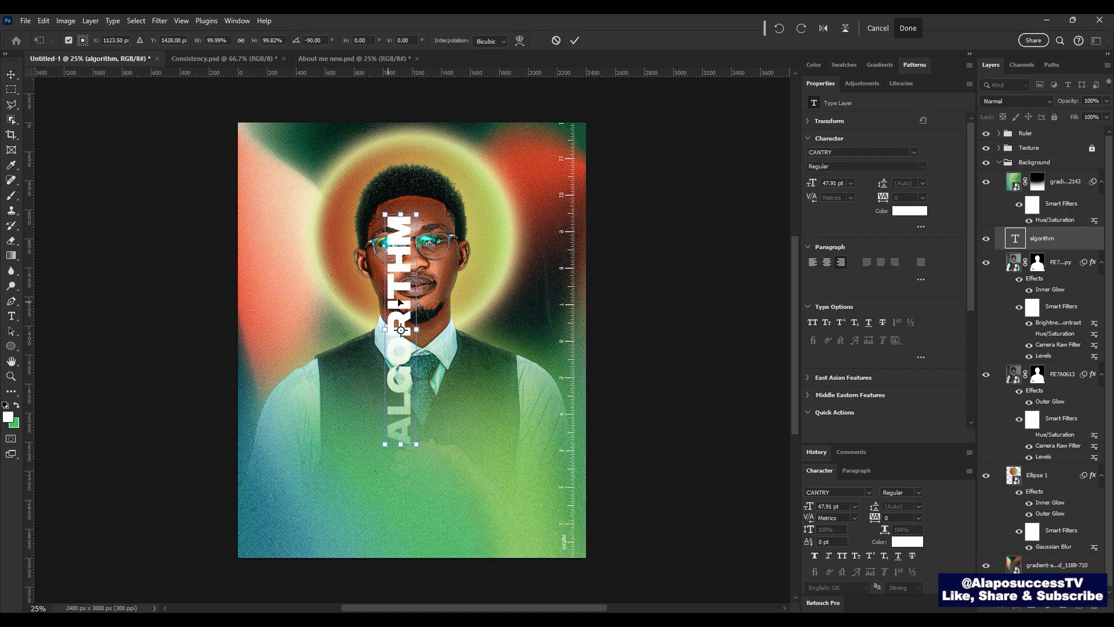
drag(402, 290, 281, 298)
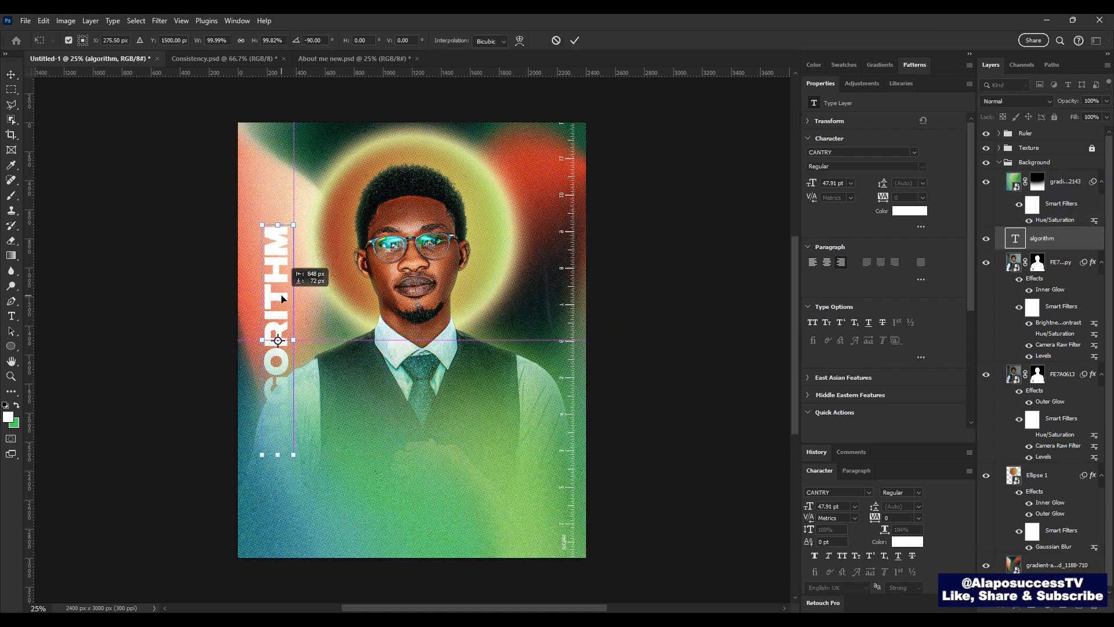
key(Return)
Step: Move the text layer above the collapsed Background group and scale the text to the full canvas height, about 92.64 pt
drag(1062, 240, 1066, 155)
click(1000, 187)
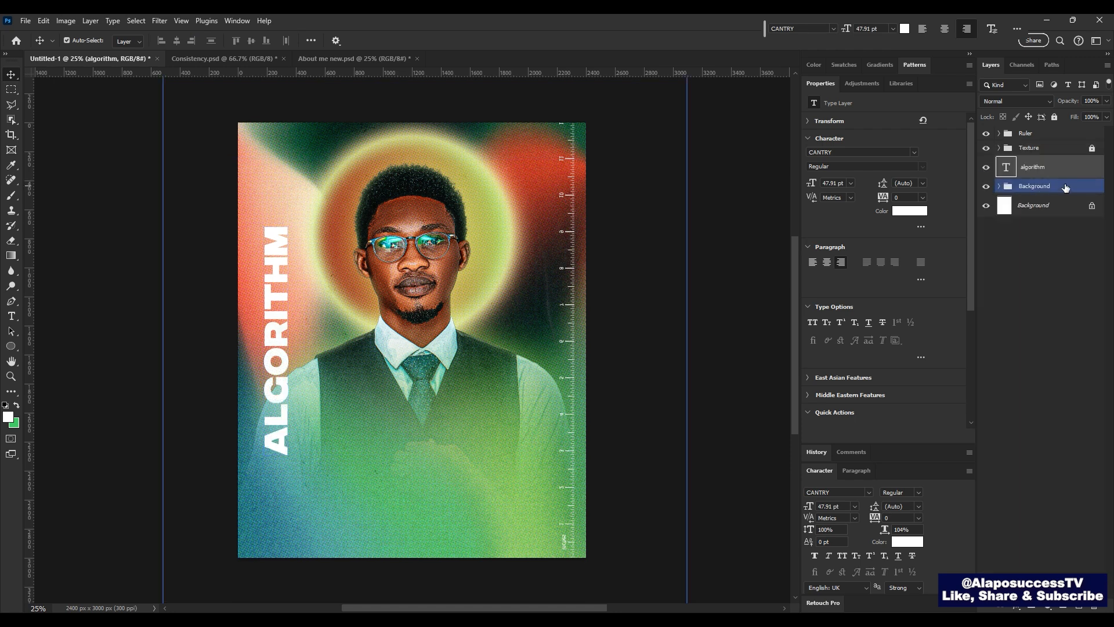
key(ctrl+t)
drag(295, 225, 546, 183)
key(Return)
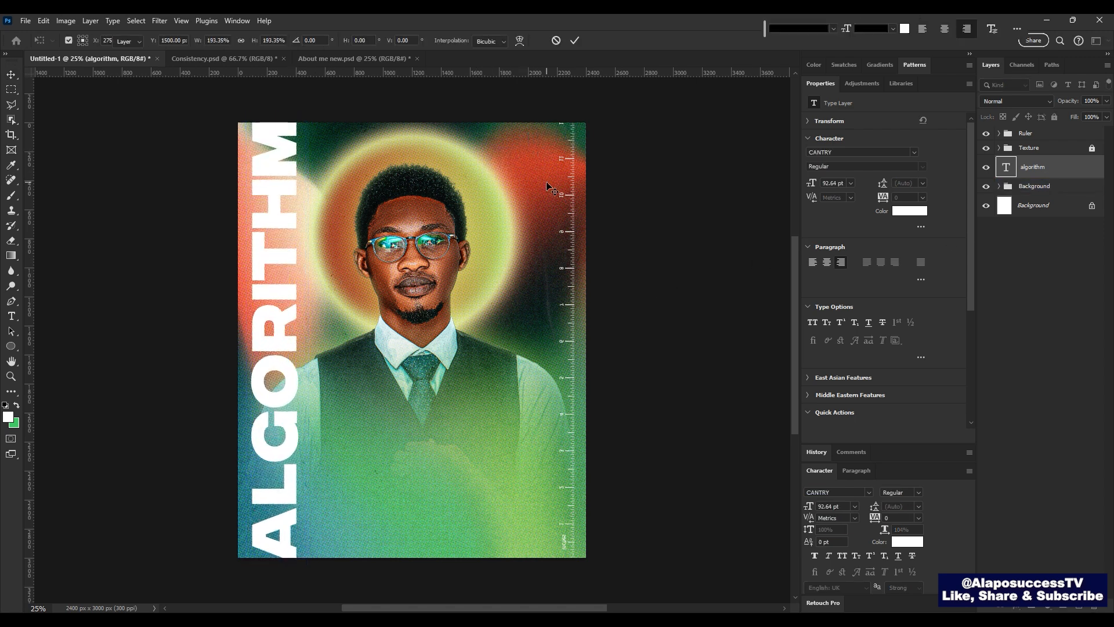
Step: Shift the ALGORITHM text about 200 px left so it is partly cropped by the canvas's left edge
key(shift+Left)
key(shift+Left)
key(shift+Left)
key(shift+Left)
key(shift+Left)
key(shift+Left)
key(shift+Left)
key(shift+Left)
key(shift+Left)
key(shift+Left)
key(shift+Left)
key(shift+Left)
key(shift+Left)
key(shift+Left)
key(shift+Left)
key(shift+Left)
key(shift+Left)
key(shift+Left)
key(shift+Left)
key(shift+Left)
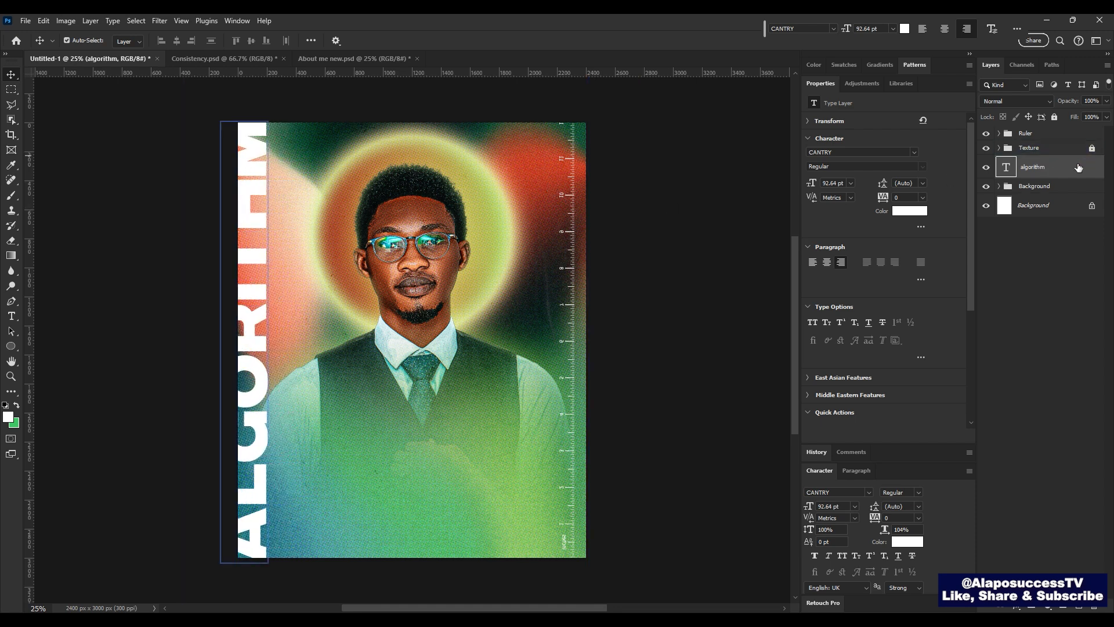
Step: Reduce the ALGORITHM text layer's fill to 23%
click(1107, 117)
drag(1106, 130, 1085, 130)
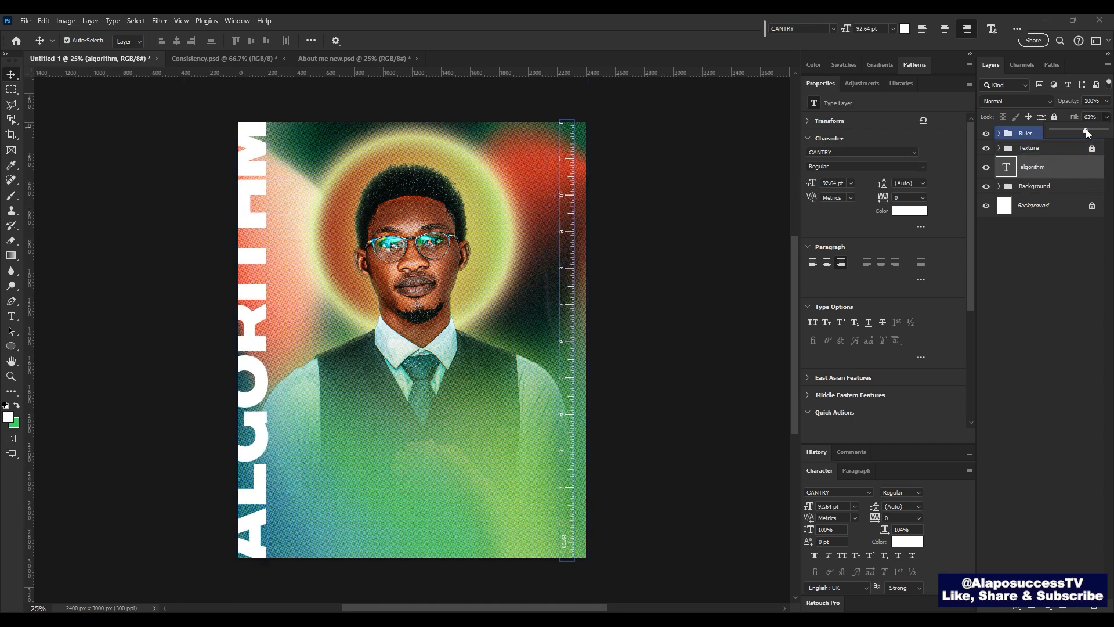
drag(1064, 130, 1070, 130)
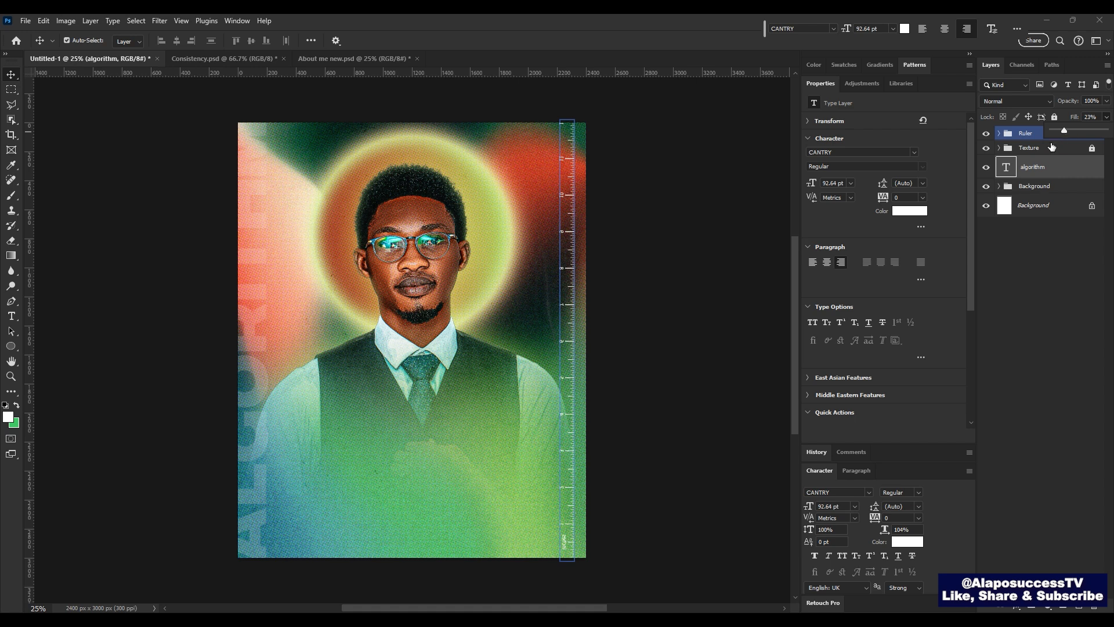
Step: Try tones sampled from the image, such as light green afd989 and grey-green 4c584f, as the text colour and return it to white
click(910, 211)
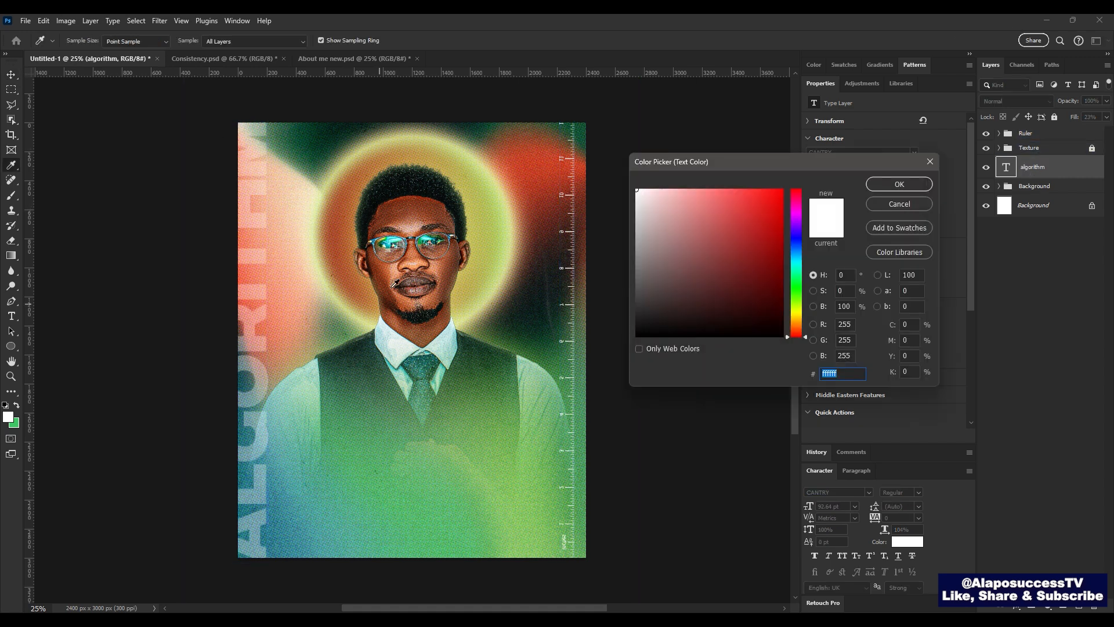
click(406, 219)
click(479, 163)
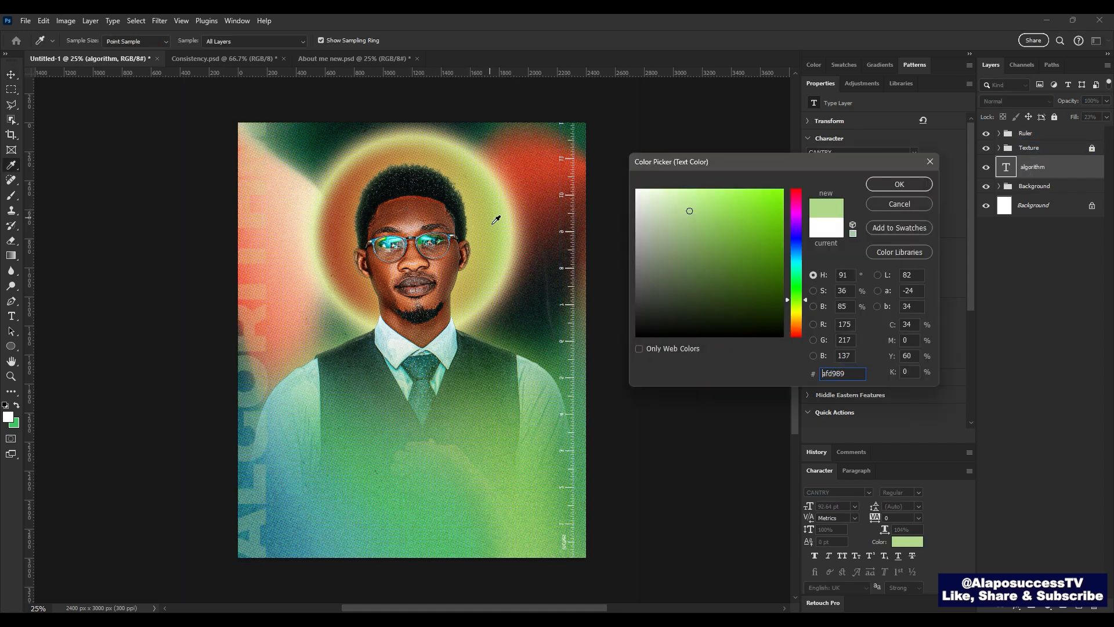
click(499, 378)
click(490, 392)
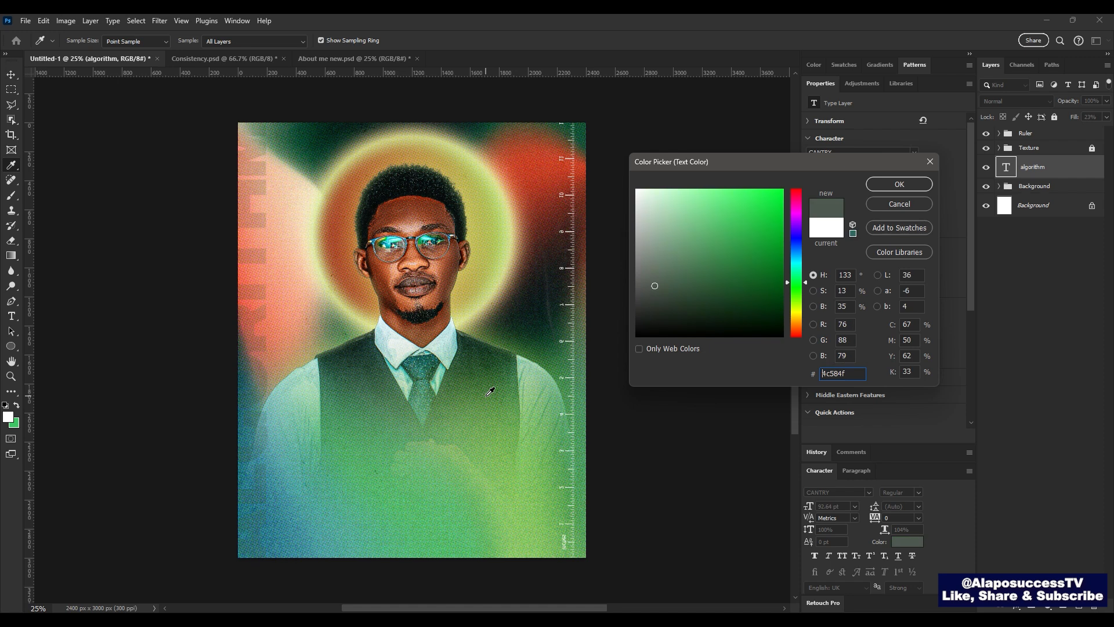
drag(676, 215, 605, 189)
click(899, 183)
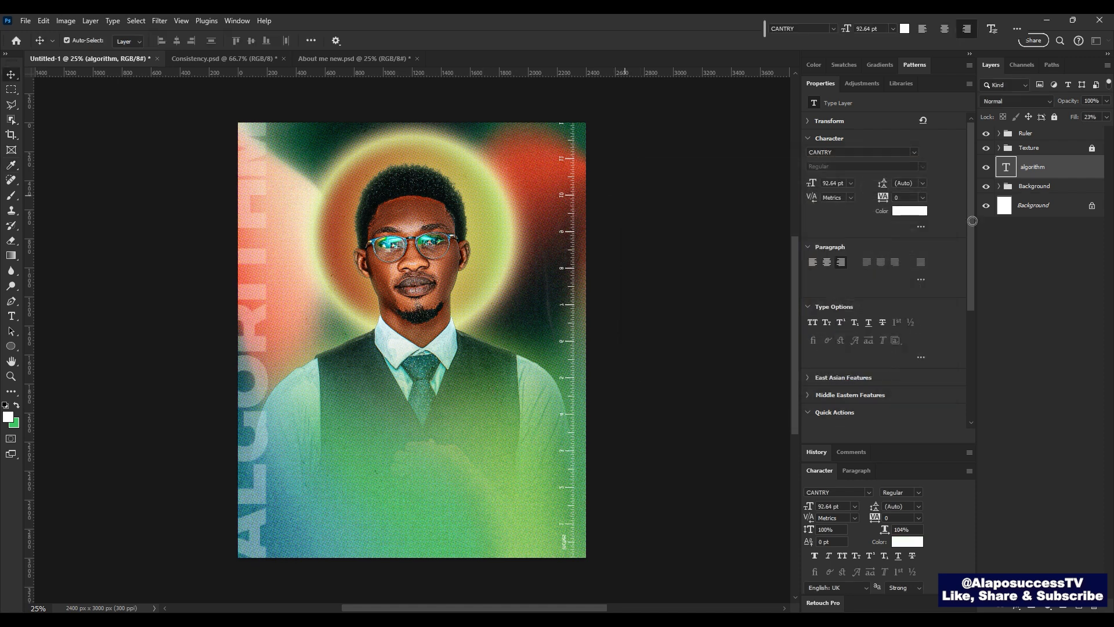
Step: Add a 50 px outside stroke to the ALGORITHM text layer, trying yellow-green e3ff71 and teal 28d29f as its colour
double_click(1078, 176)
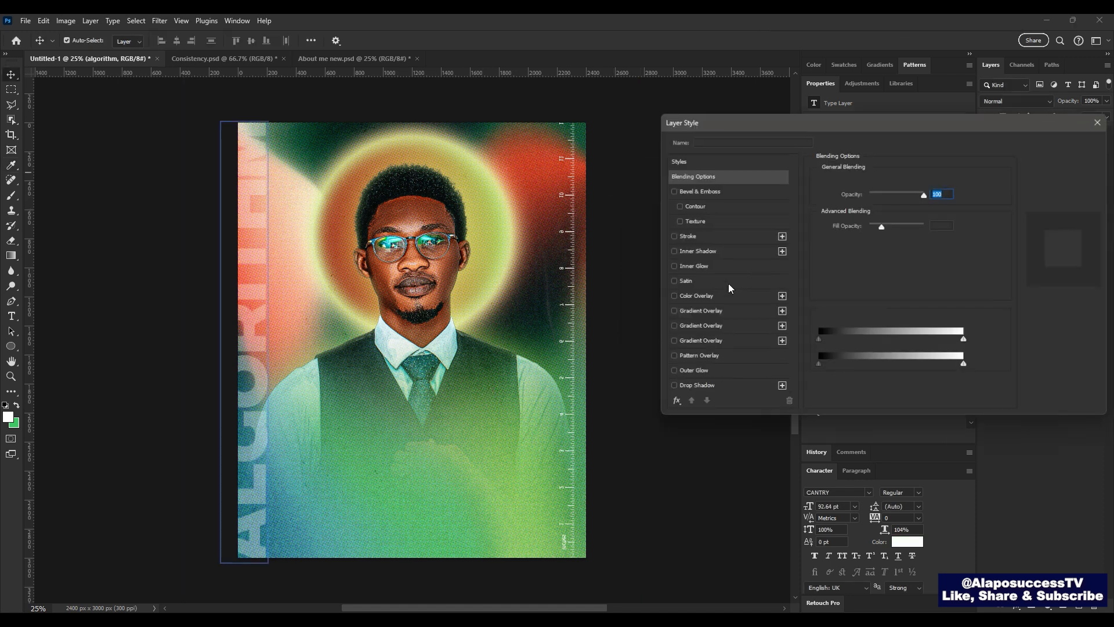
click(698, 236)
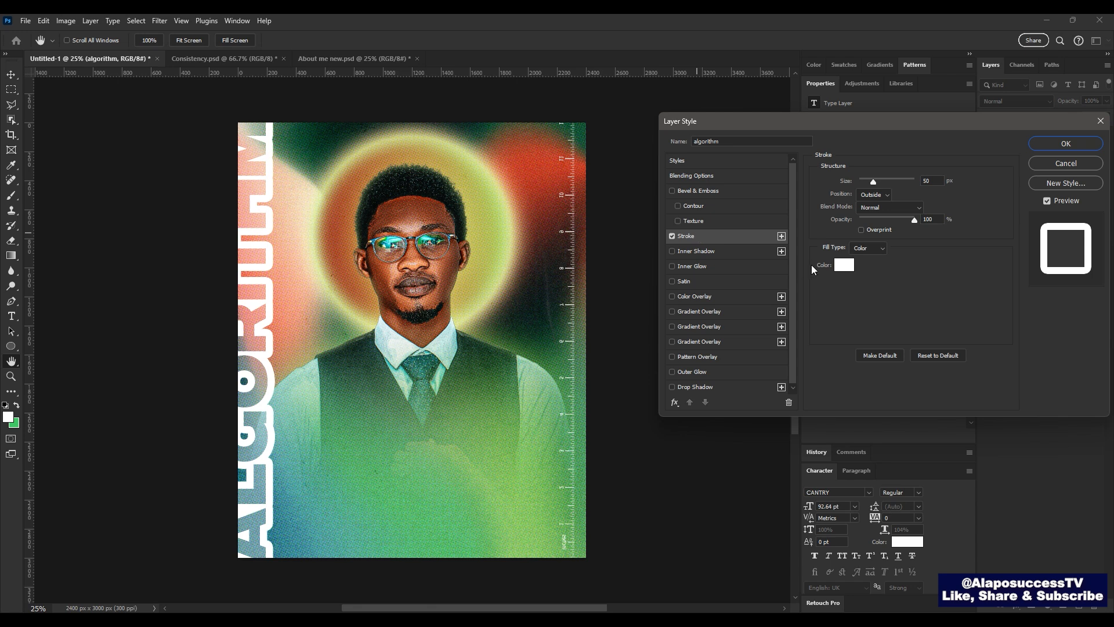
click(843, 265)
click(477, 423)
click(463, 254)
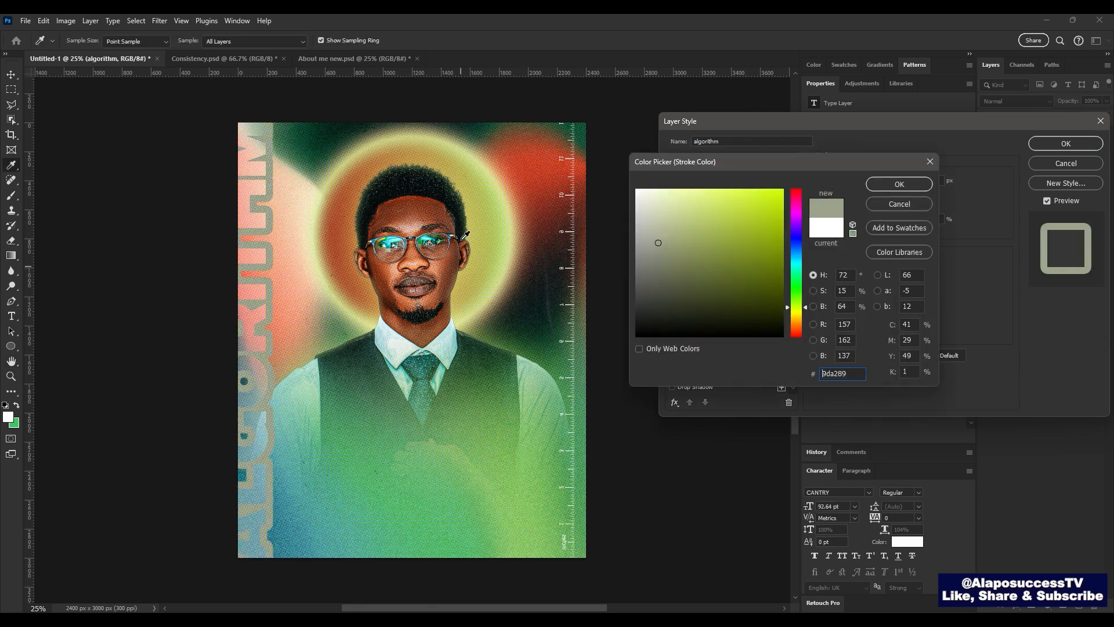
click(718, 189)
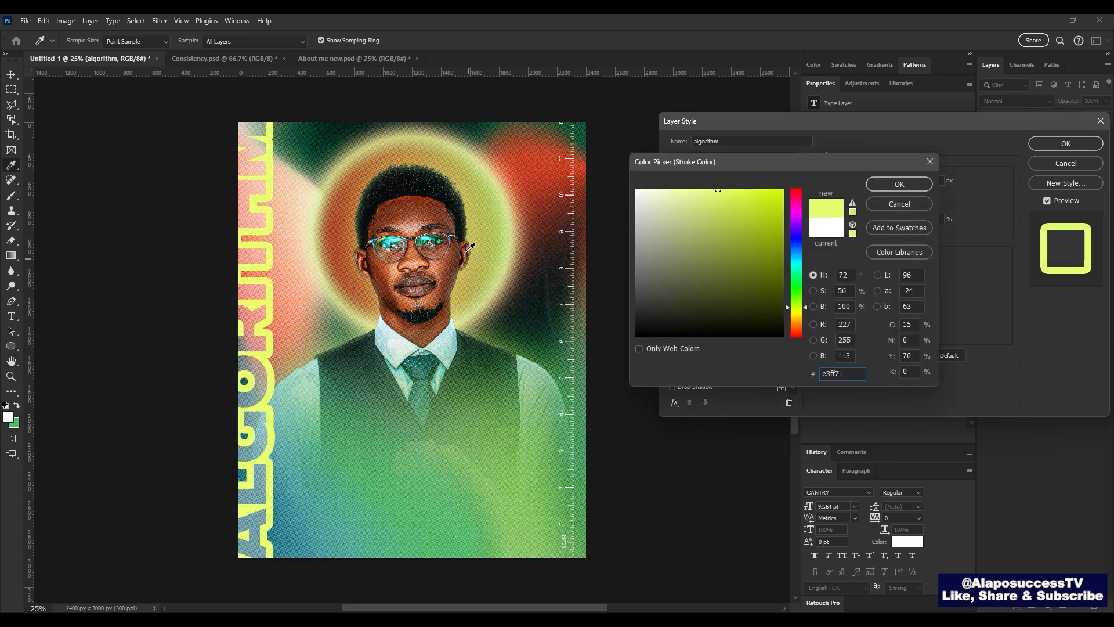
click(491, 496)
click(456, 519)
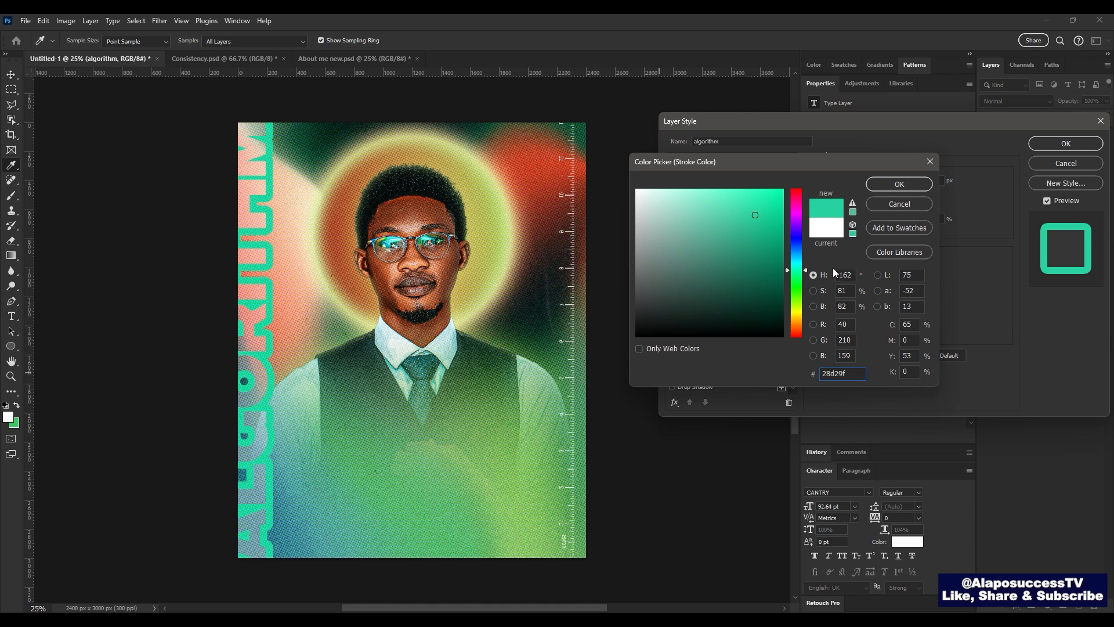
Step: Try bright green 30ff35 and dark green 0d3627 as the stroke colour and apply a medium green
click(794, 287)
click(755, 192)
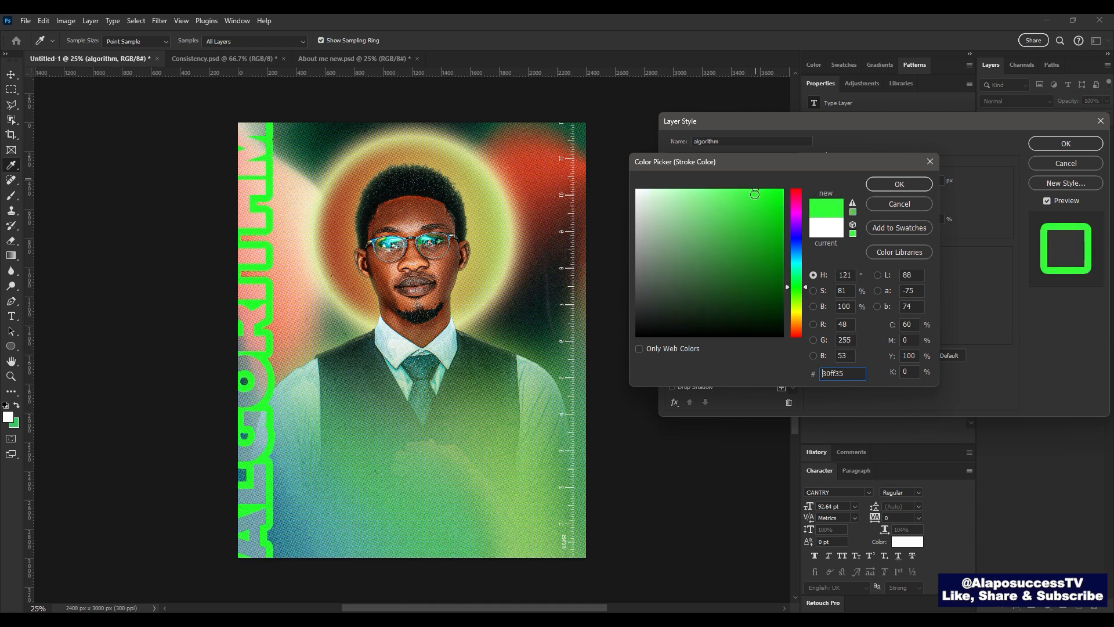
click(321, 132)
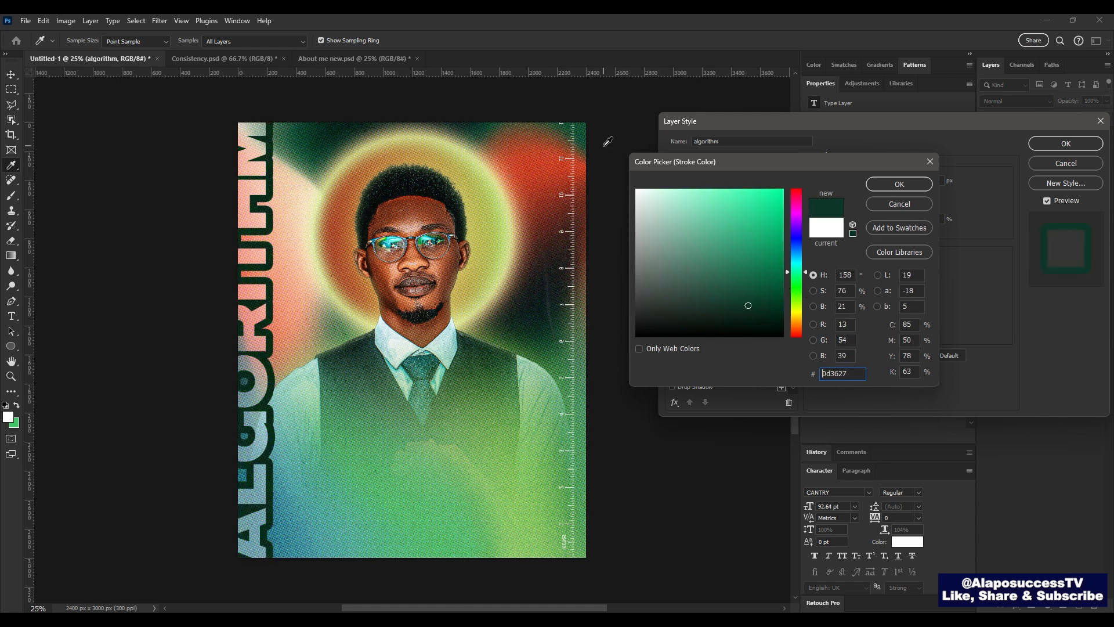
click(726, 271)
click(736, 286)
click(743, 269)
click(899, 185)
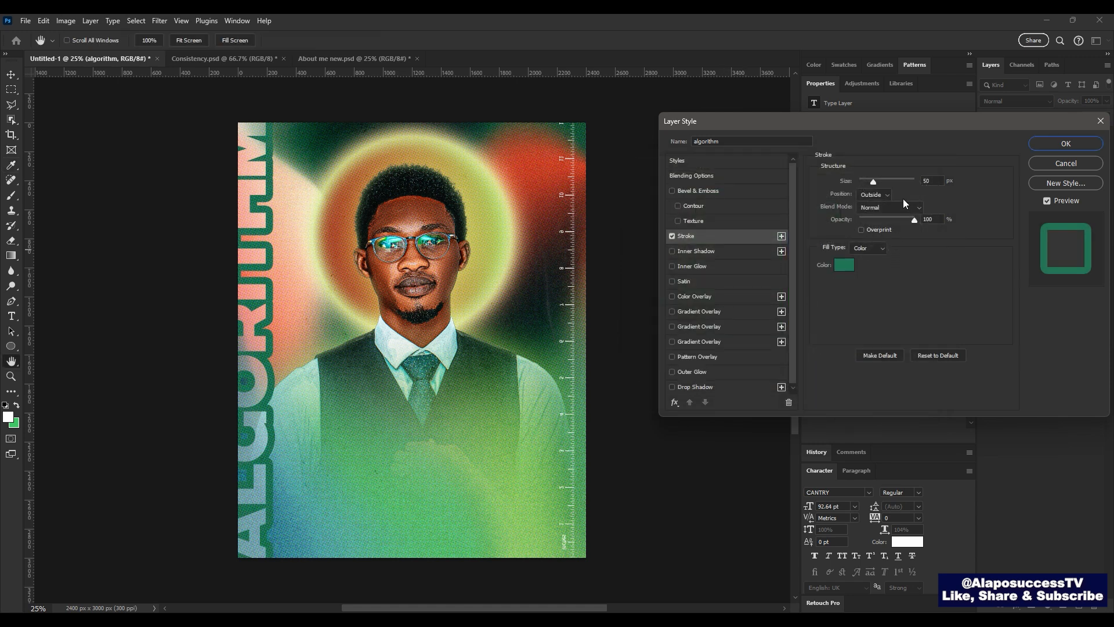
Step: Set the text stroke's size to 2 px and its colour to white, and apply the layer style
double_click(936, 179)
text(1)
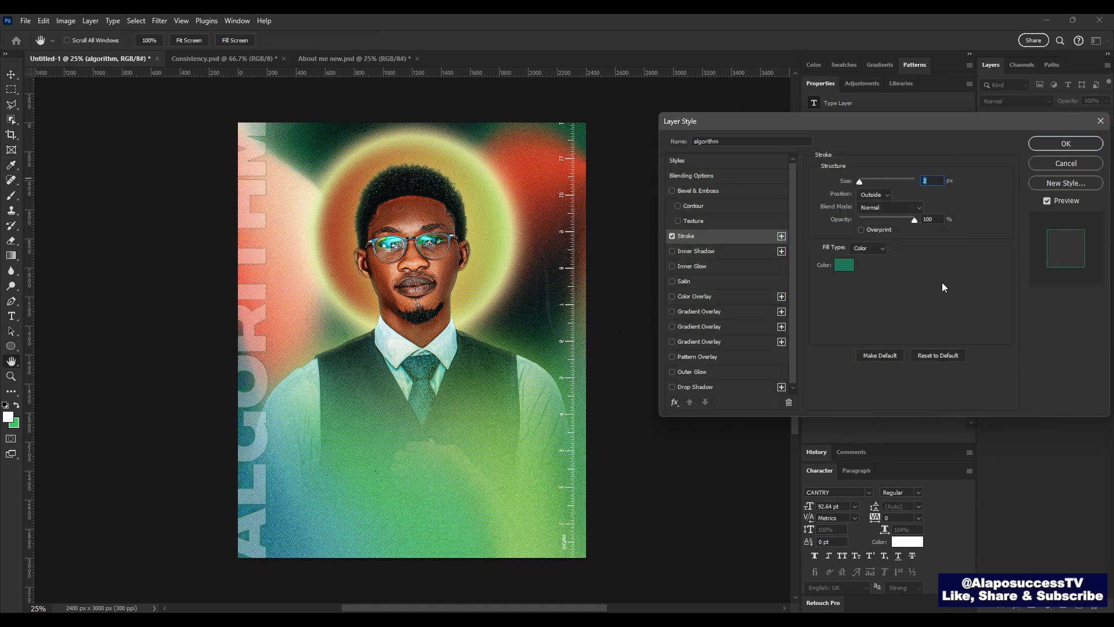
click(850, 269)
click(538, 201)
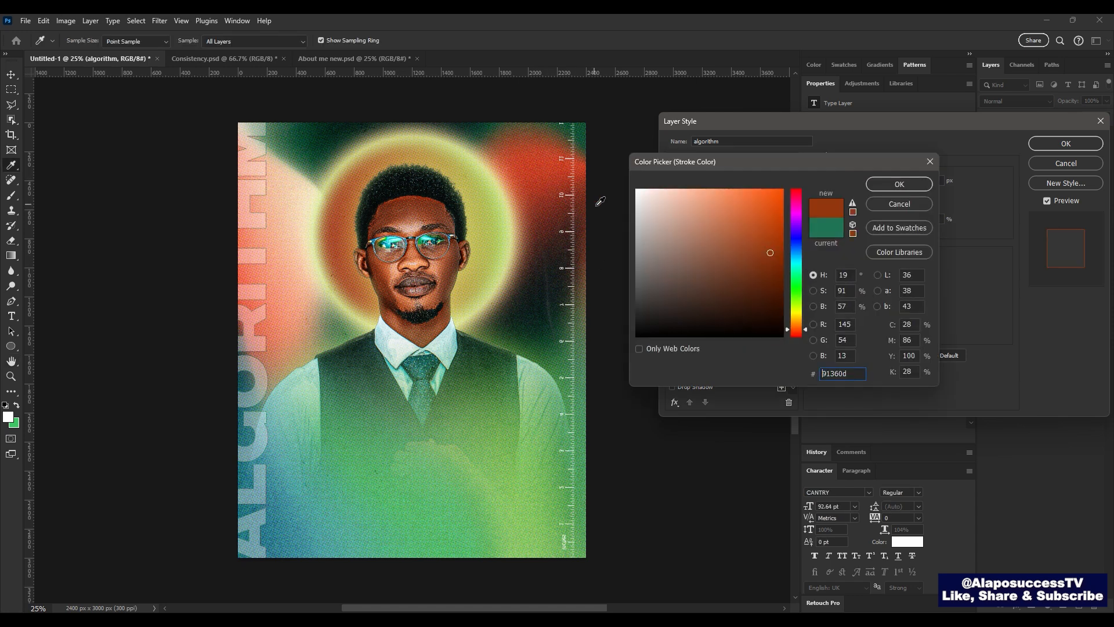
mouse_move(737, 239)
mouse_down()
mouse_move(753, 162)
mouse_move(558, 143)
mouse_up()
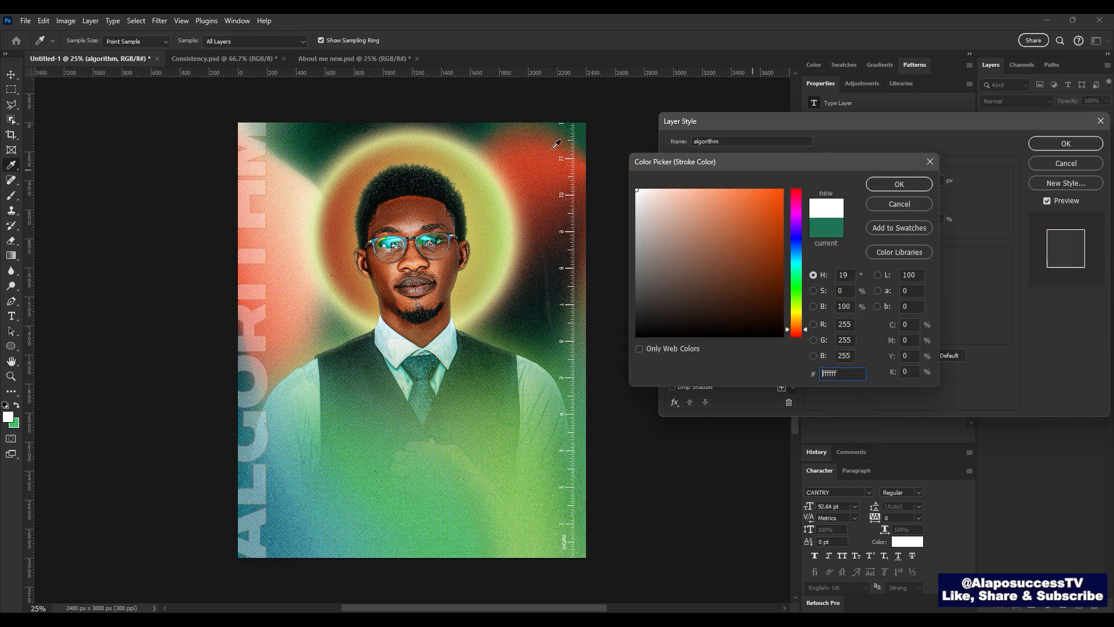
click(561, 146)
drag(658, 217, 626, 164)
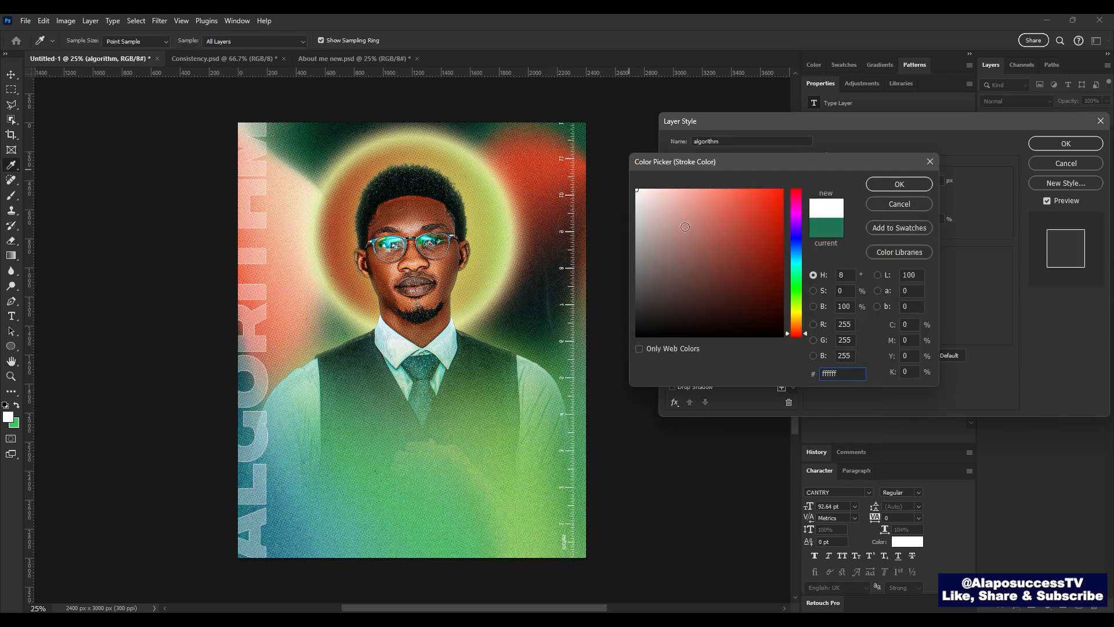
key(Return)
key(Return)
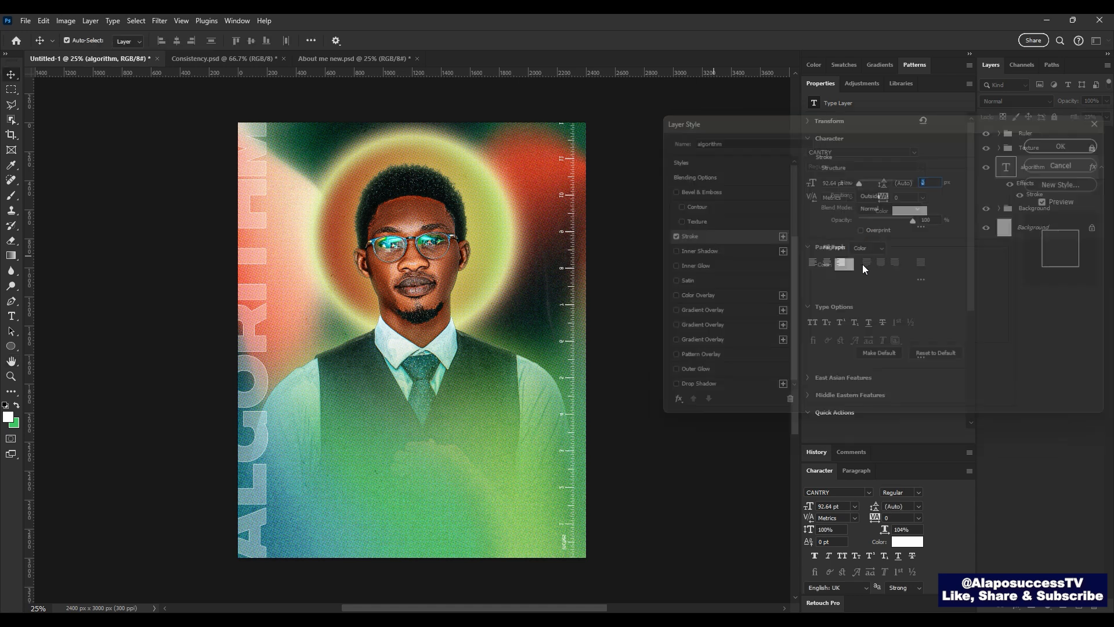
Step: Change the ALGORITHM text colour to dark navy 0a1924, sampled from the image, and reduce the layer's fill to 18%
click(920, 219)
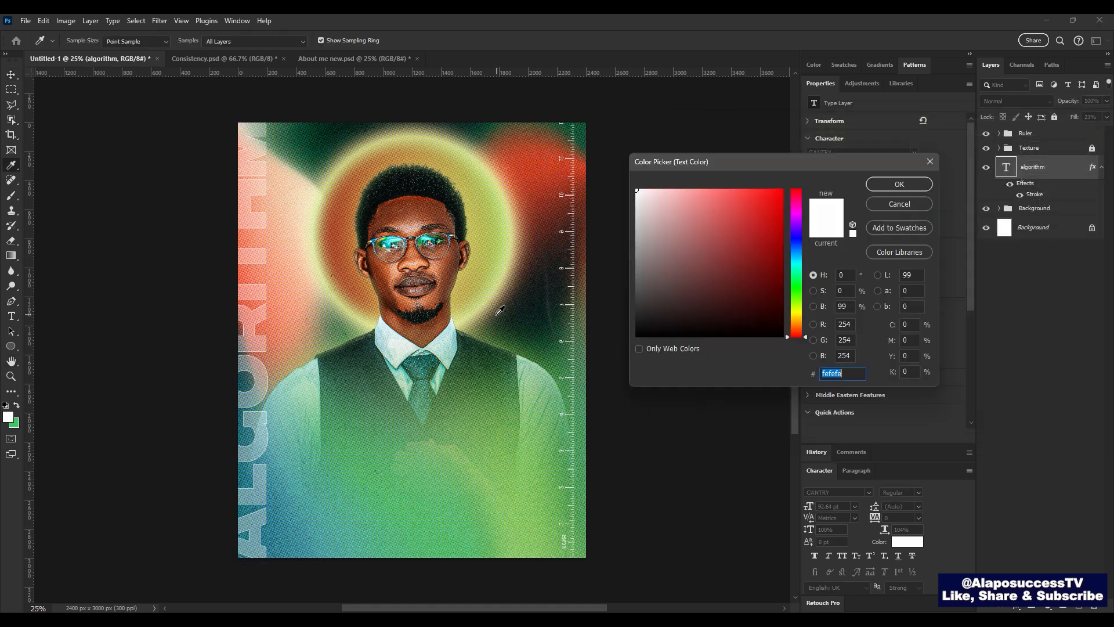
click(514, 344)
click(546, 316)
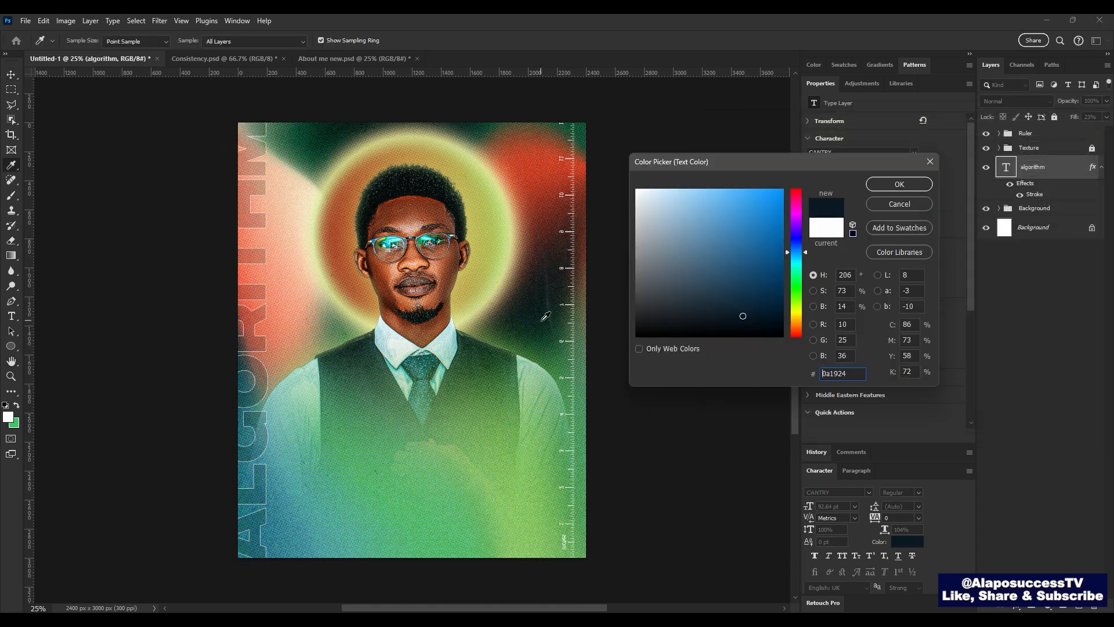
key(Return)
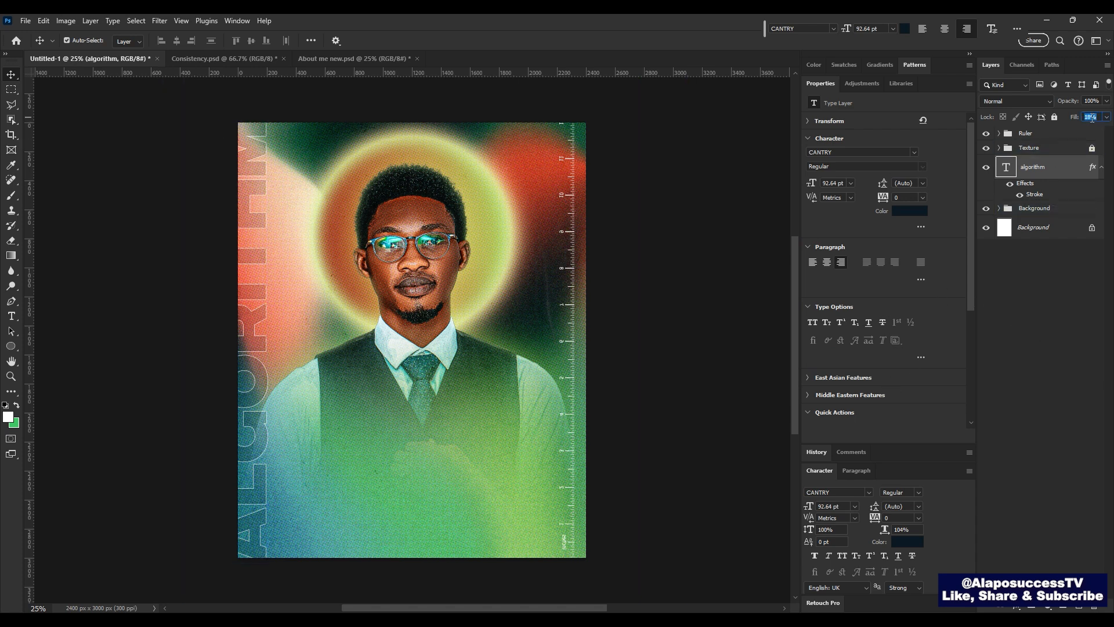
Step: Scale the ALGORITHM text up to about 154.17 pt so it extends past the canvas edges
key(ctrl+minus)
key(ctrl+minus)
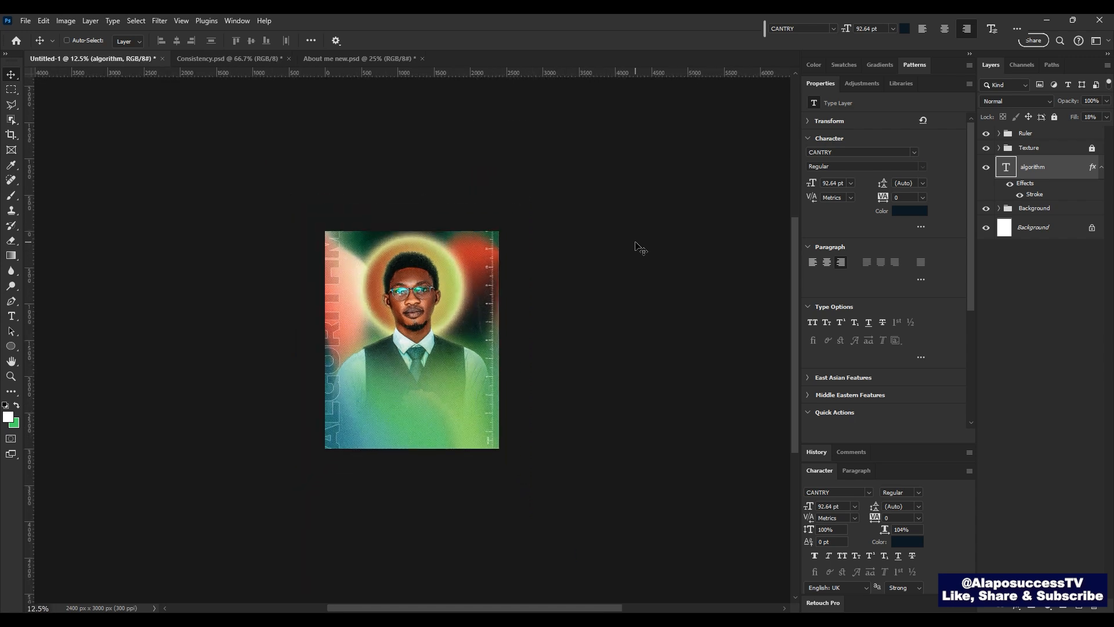
key(ctrl+t)
drag(346, 228, 455, 166)
key(Return)
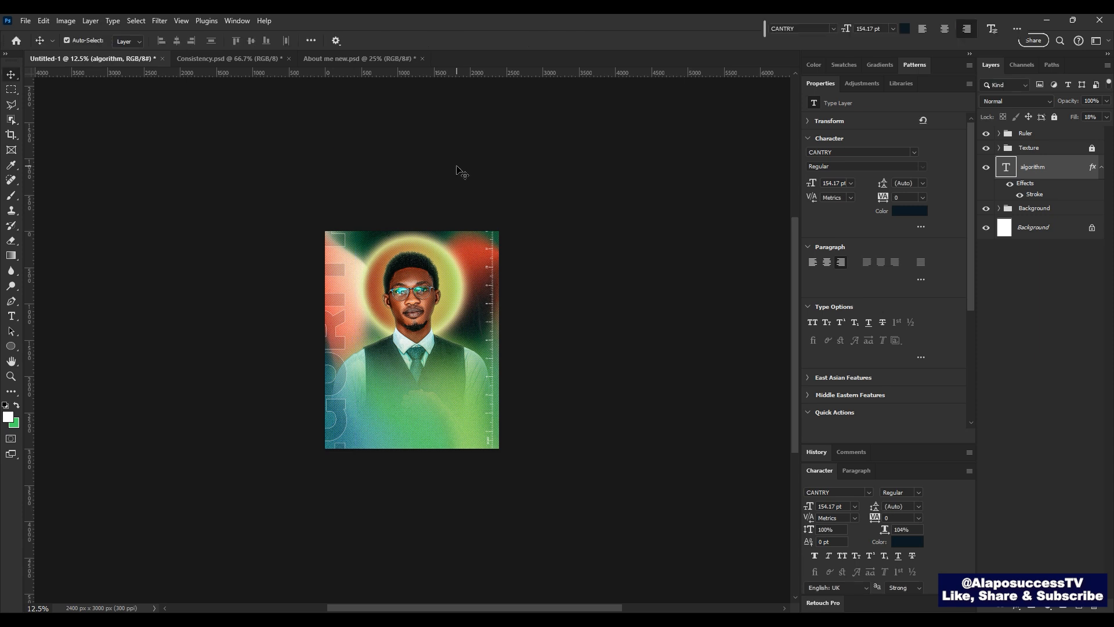
key(ctrl+0)
key(ctrl+minus)
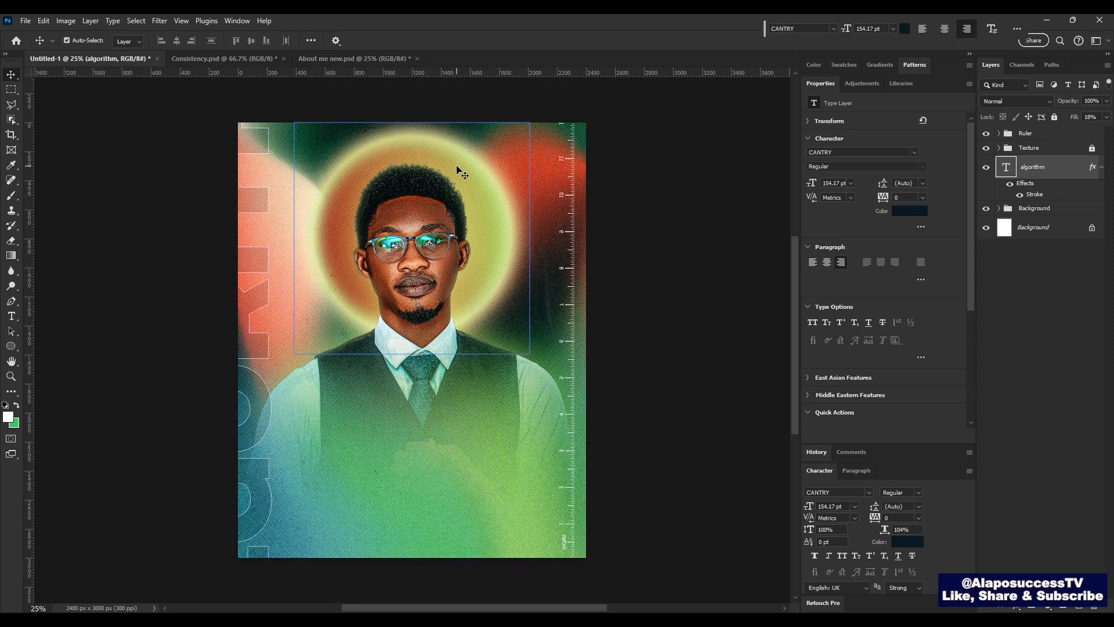
Step: Copy the My Portfolio code layer and Group 1 with its Instagram handle and hashtag texts from About me new.psd into Untitled-1
click(339, 59)
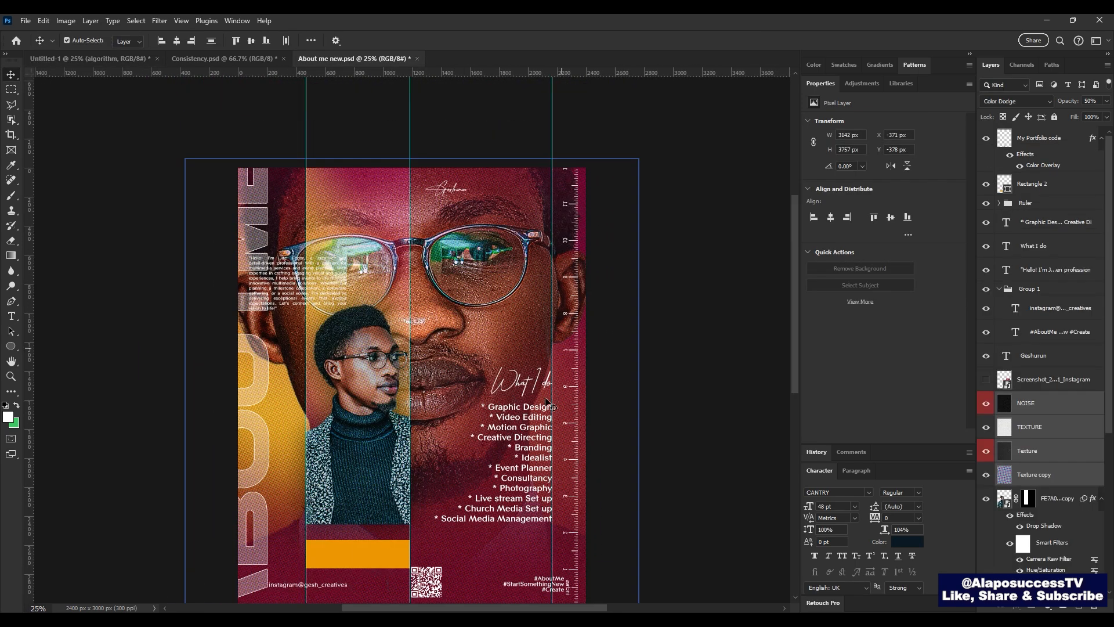
ctrl+click(553, 568)
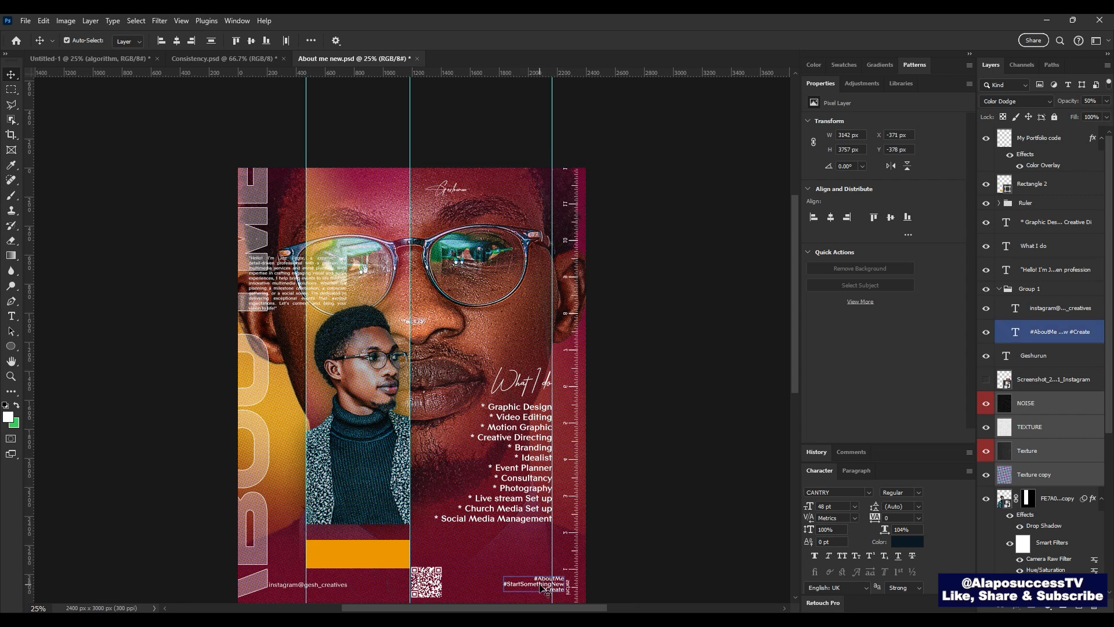
shift+click(1070, 306)
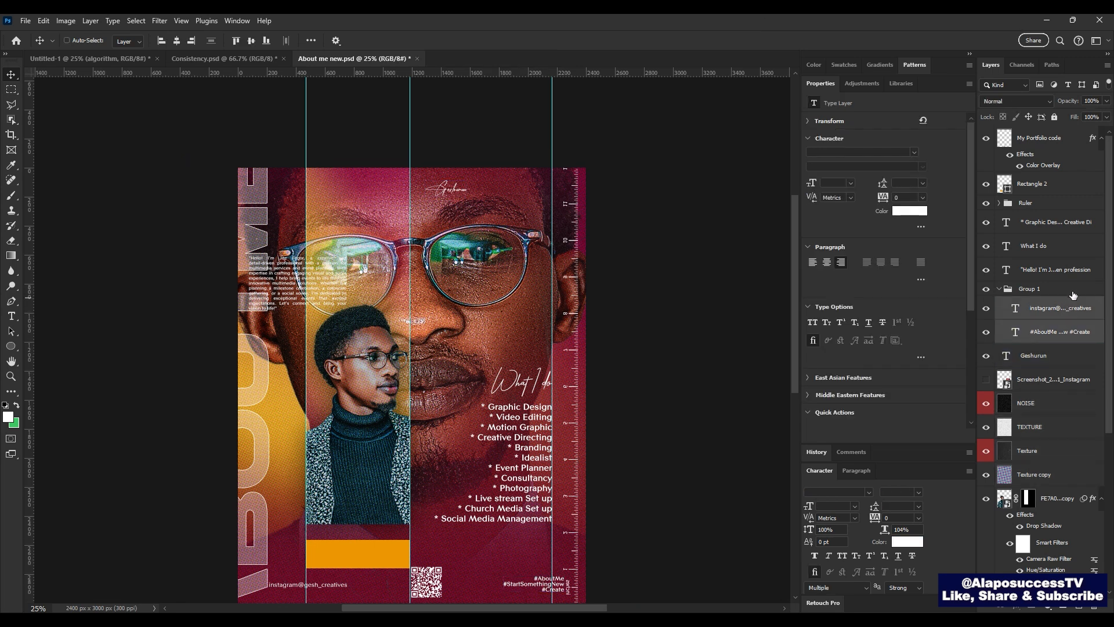
ctrl+click(1069, 142)
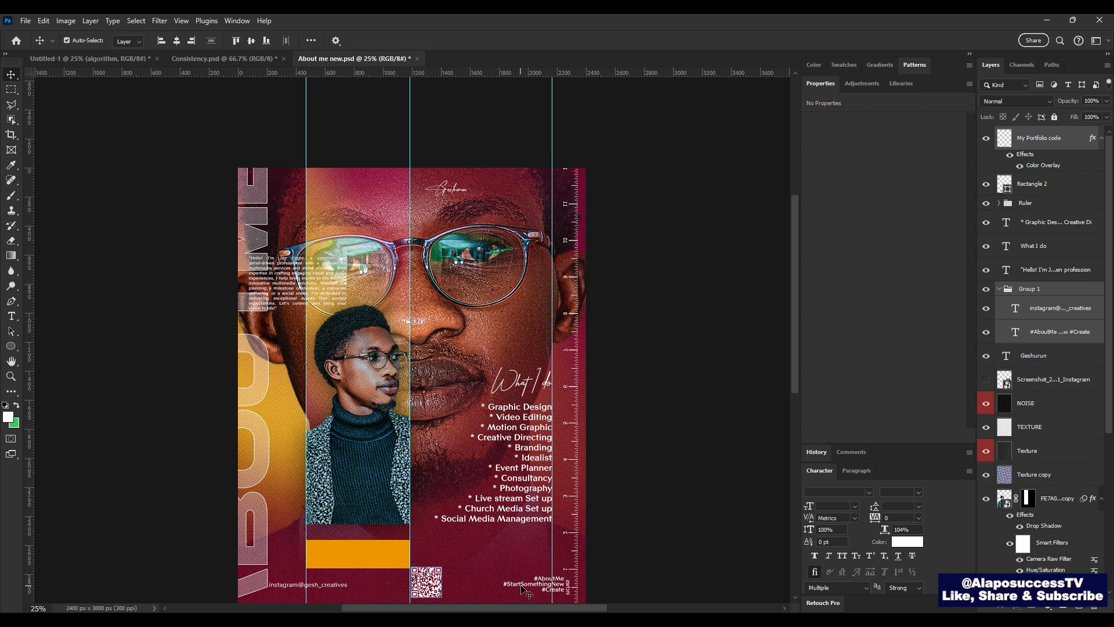
scroll(280, 85, up, 2)
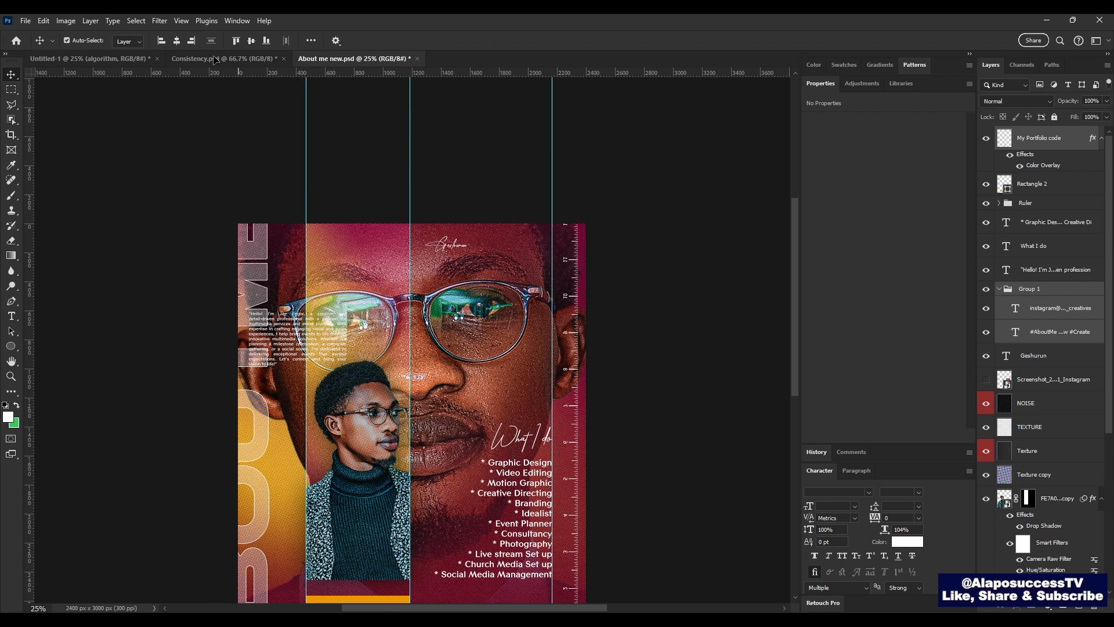
click(197, 59)
drag(120, 60, 388, 520)
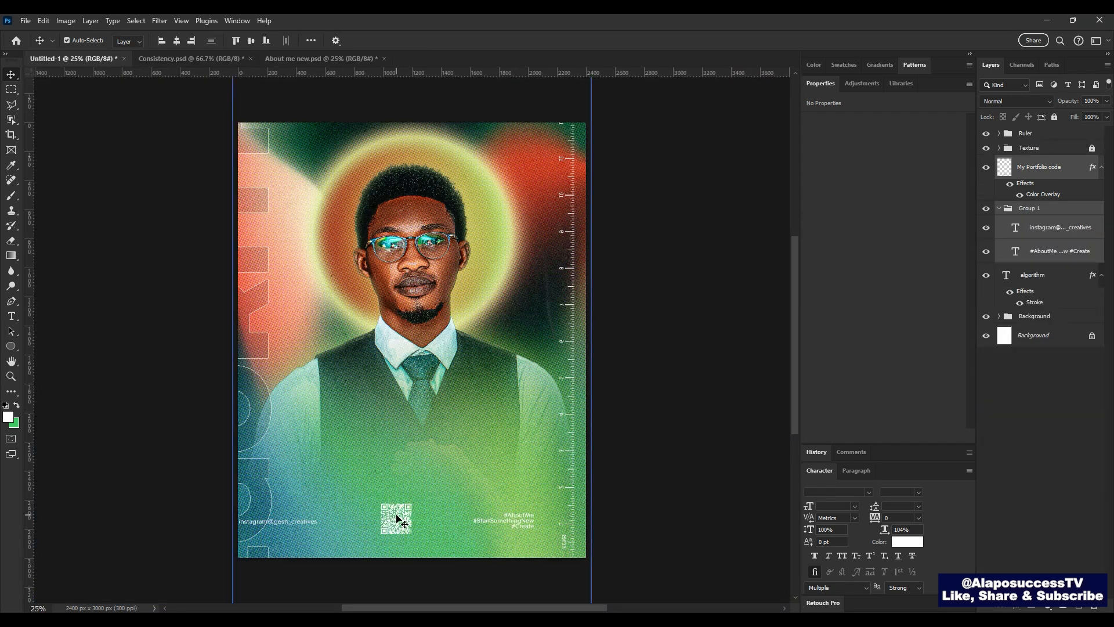
Step: Centre Group 1, containing the handle and hashtag texts, horizontally on the canvas and clear the selection
click(1000, 208)
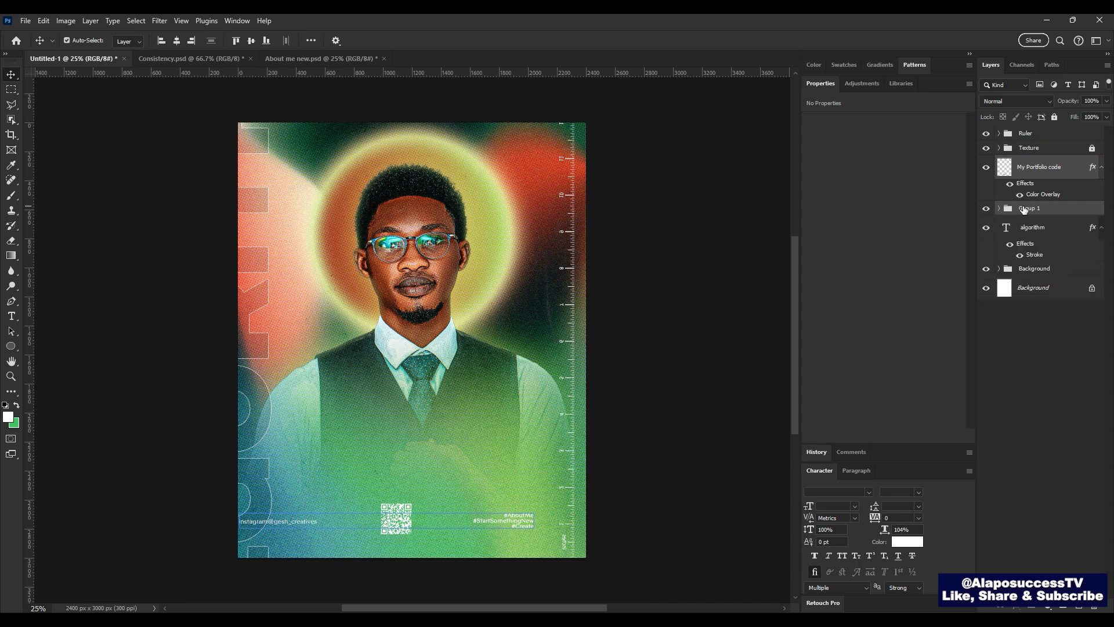
click(1033, 210)
key(ctrl+a)
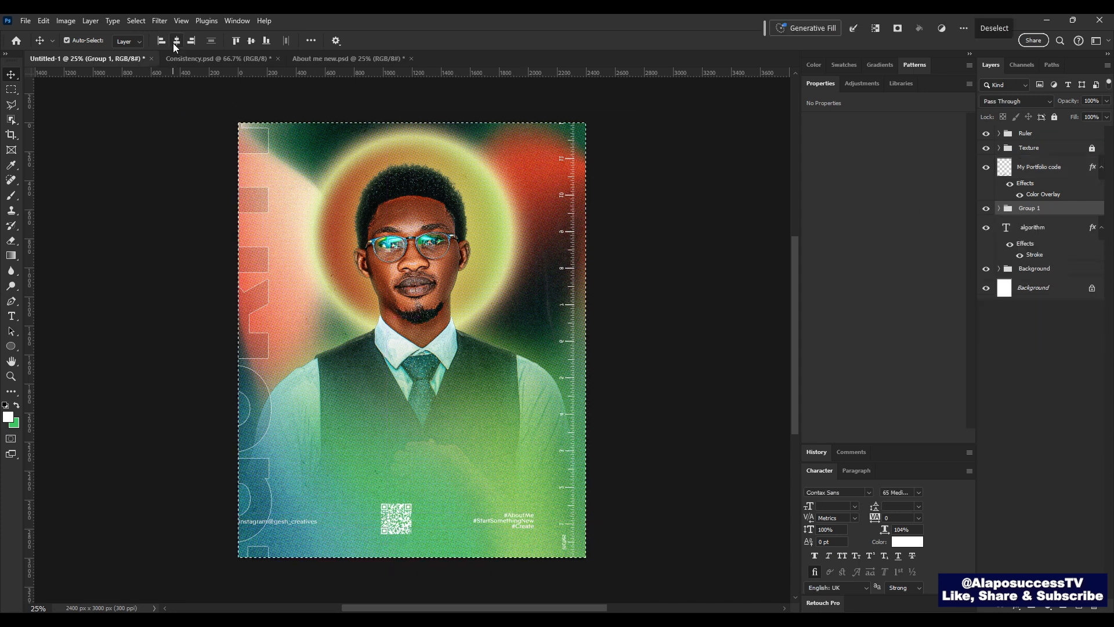
click(176, 40)
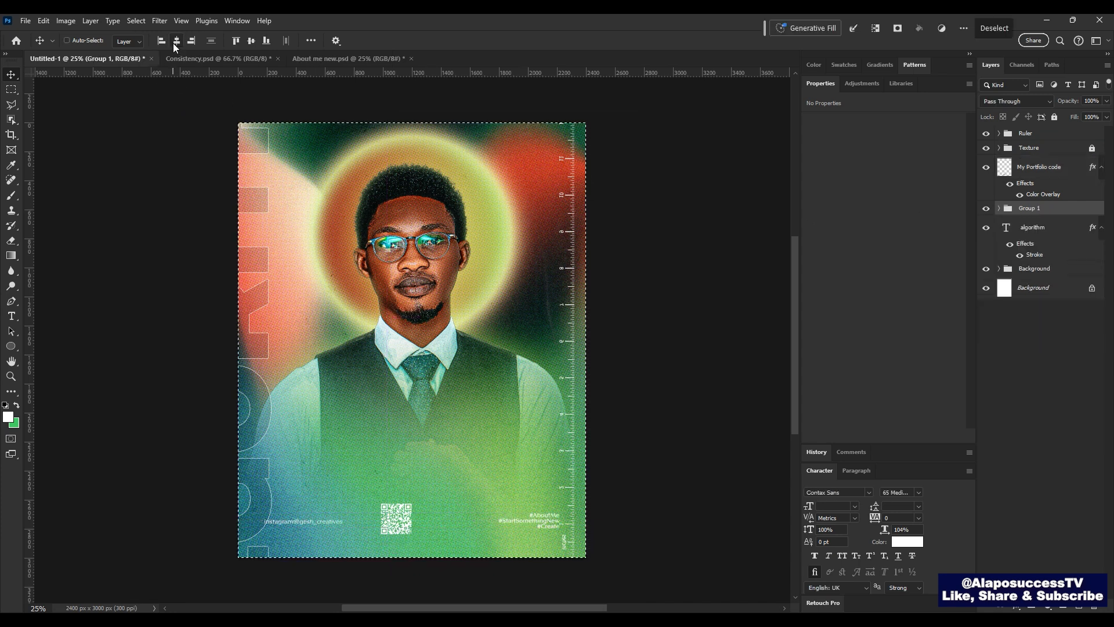
key(ctrl+d)
Step: Nudge Group 1 down about 140 px towards the canvas's lower edge
key(shift+Down)
key(shift+Down)
key(shift+Down)
key(shift+Down)
key(shift+Down)
key(shift+Down)
key(shift+Down)
key(shift+Down)
key(shift+Down)
key(shift+Down)
key(shift+Down)
key(shift+Down)
key(shift+Down)
key(shift+Down)
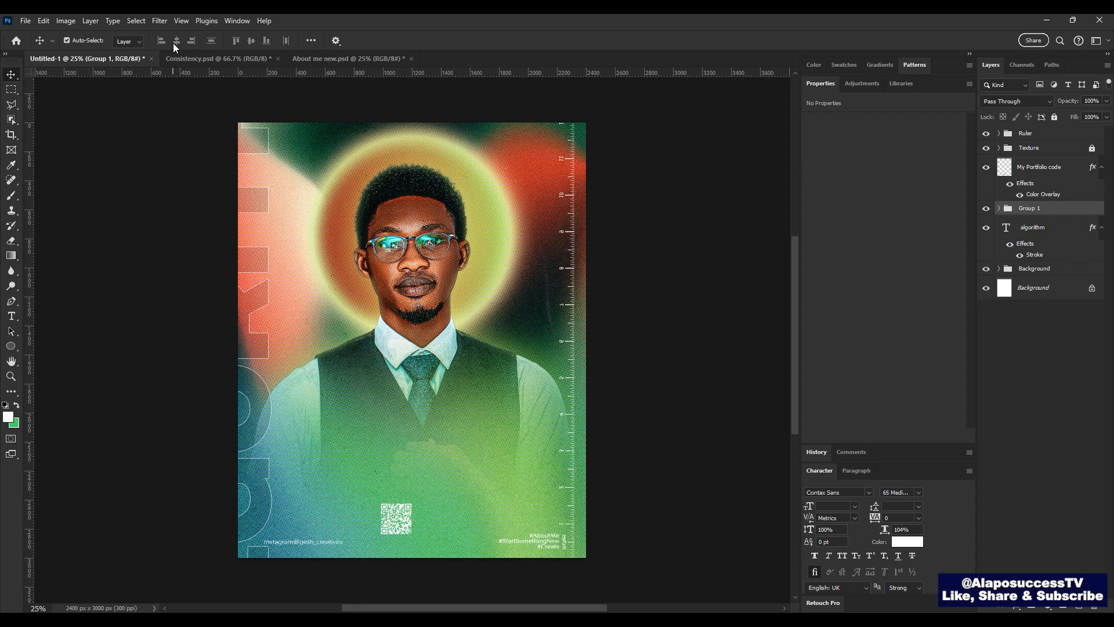
Step: Change the colour of both texts in Group 1, the Instagram handle and the hashtags, to a very dark green
click(999, 209)
click(1047, 236)
ctrl+click(1050, 250)
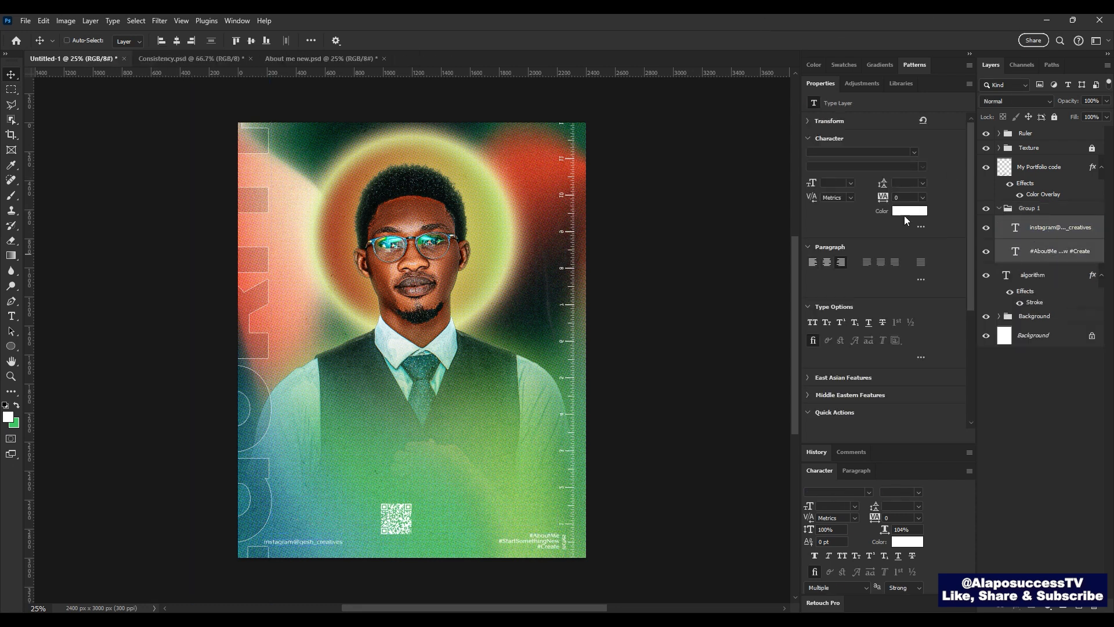
click(906, 215)
click(538, 283)
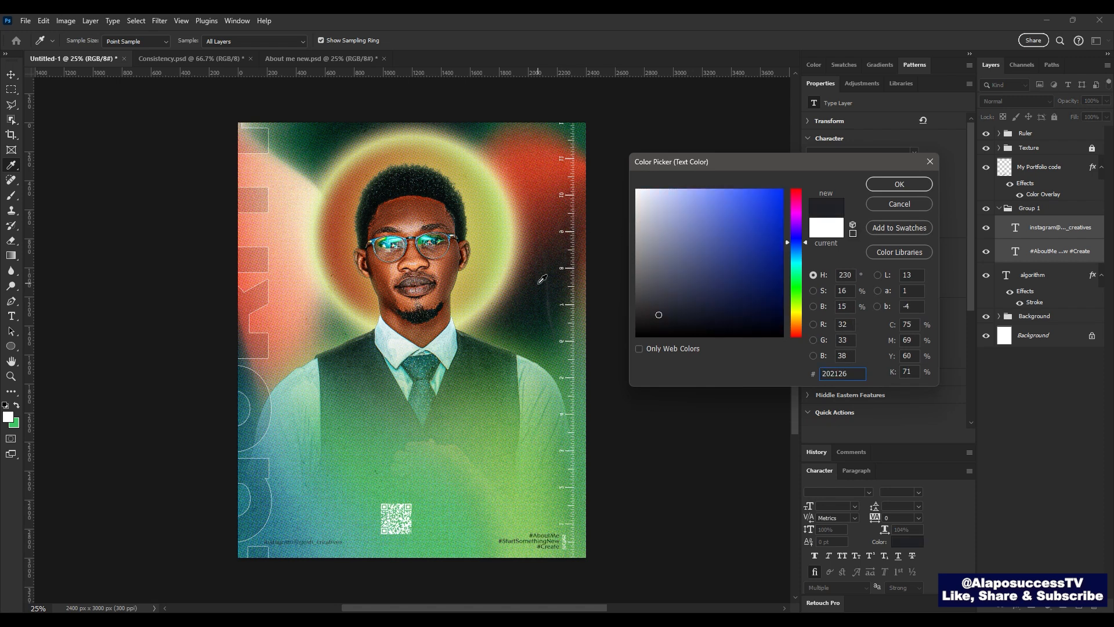
drag(668, 318, 644, 331)
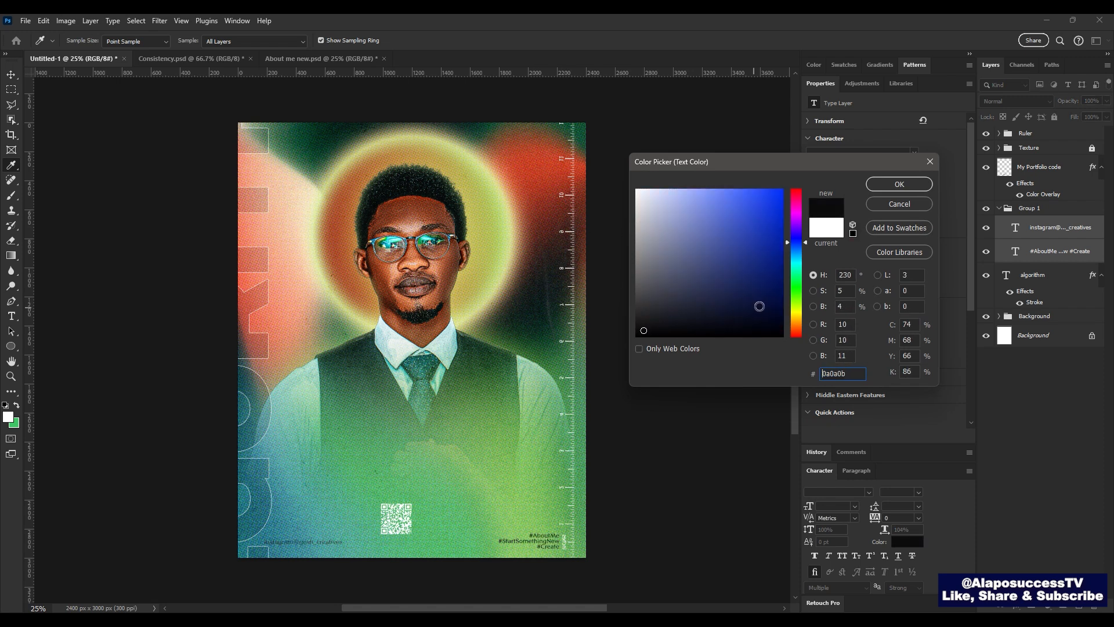
click(800, 280)
drag(747, 312, 738, 326)
key(Return)
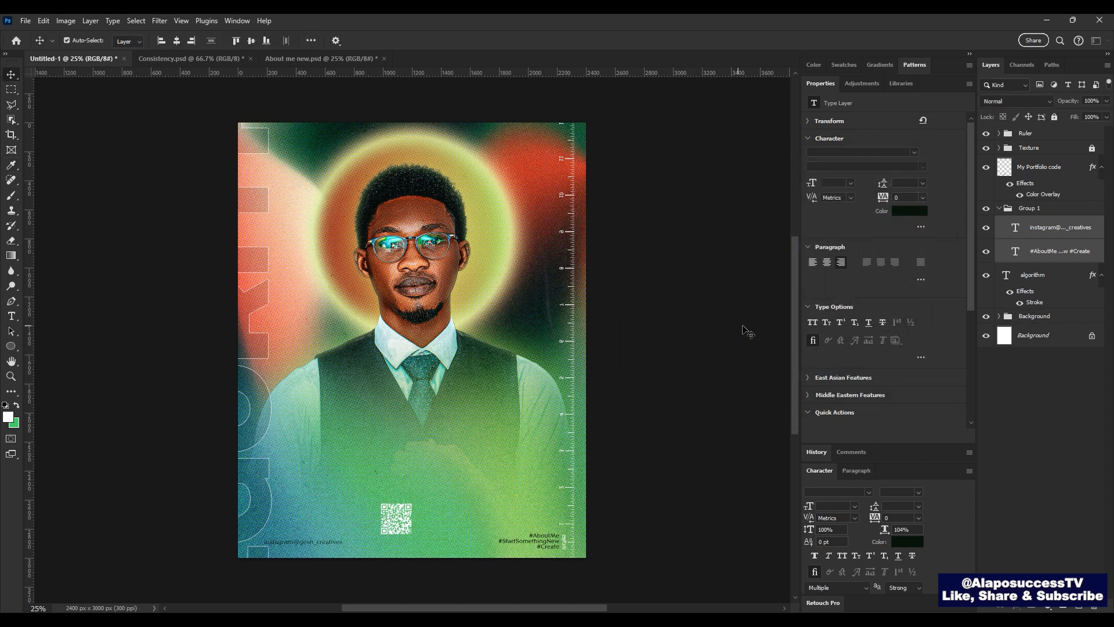
Step: Centre the My Portfolio code layer, the QR code, horizontally on the canvas and clear the selection
click(1044, 169)
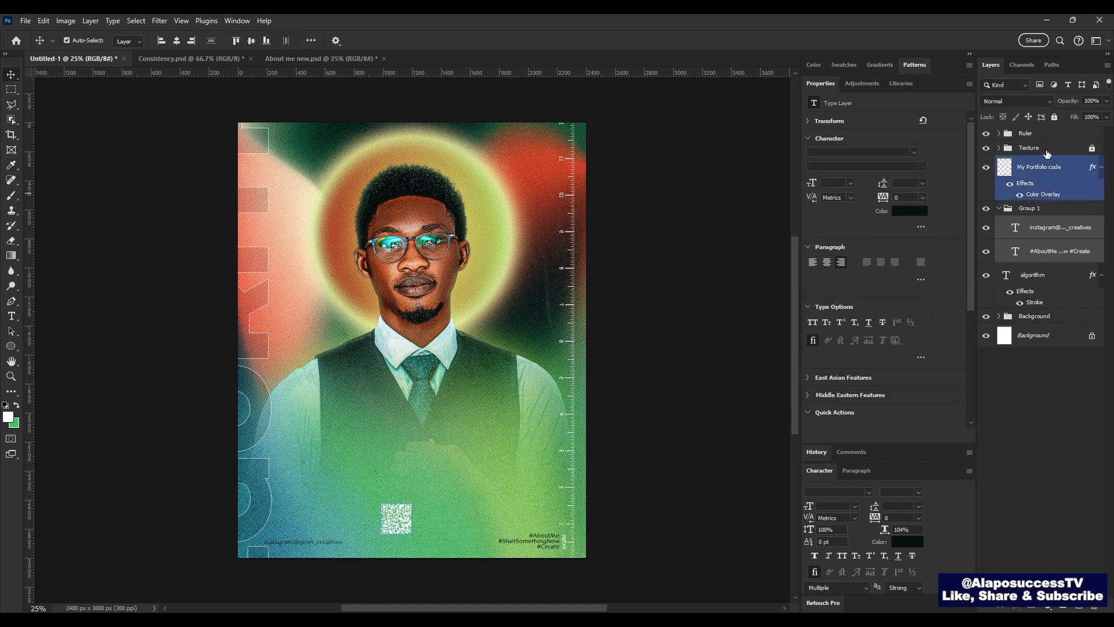
key(ctrl+a)
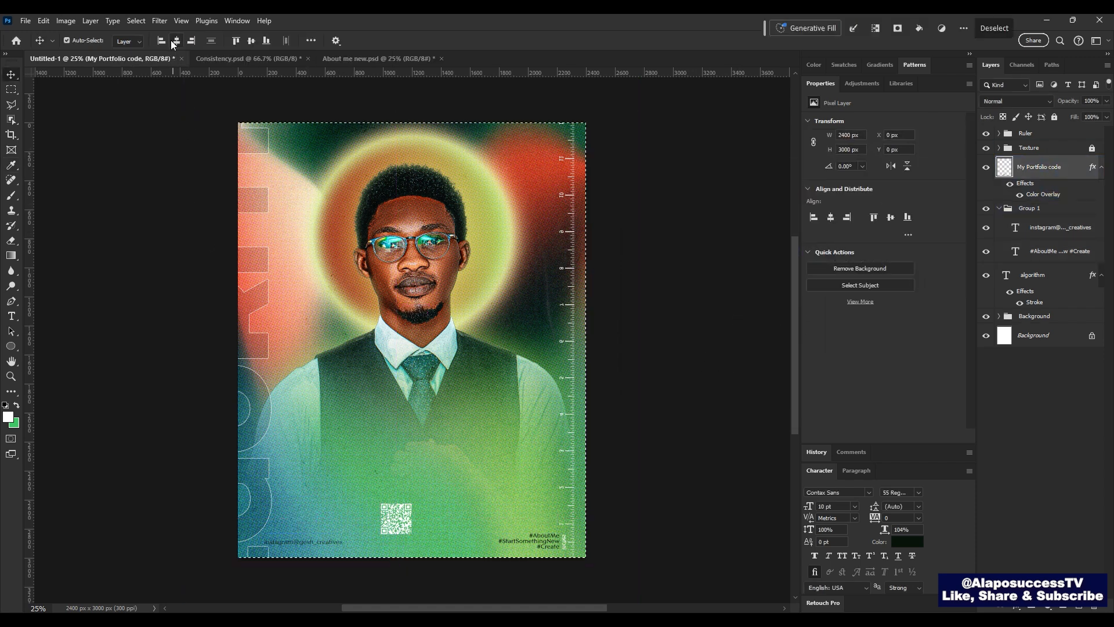
click(177, 40)
key(ctrl+d)
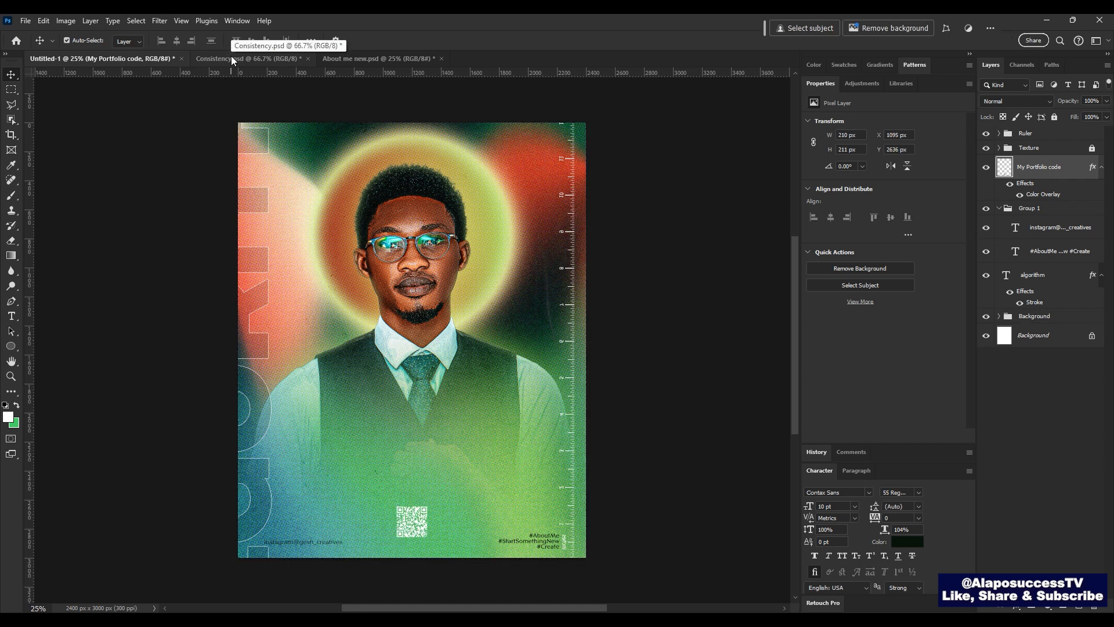
Step: Nudge the QR code down about 120 px towards the canvas's lower edge
key(shift+Down)
key(shift+Down)
key(shift+Down)
key(shift+Down)
key(shift+Down)
key(shift+Down)
key(shift+Down)
key(shift+Down)
key(shift+Down)
key(shift+Down)
key(shift+Down)
key(shift+Down)
key(shift+Down)
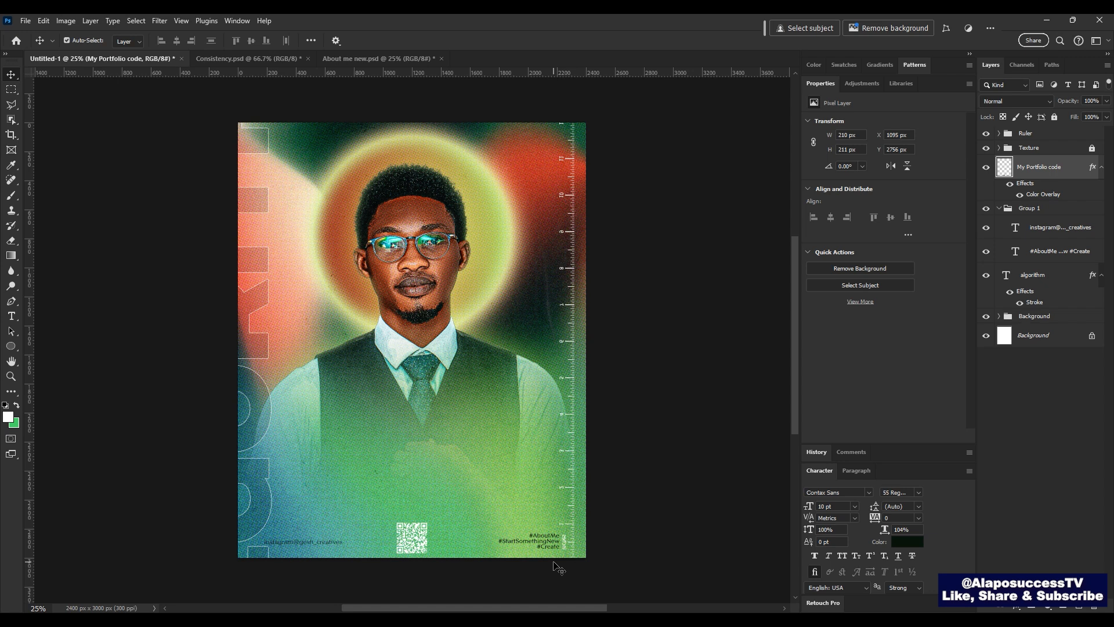
Step: Draw a white rectangle about 4006 × 882 px over the canvas's lower edge, placed directly above the algorithm layer and beneath Group 1
key(u)
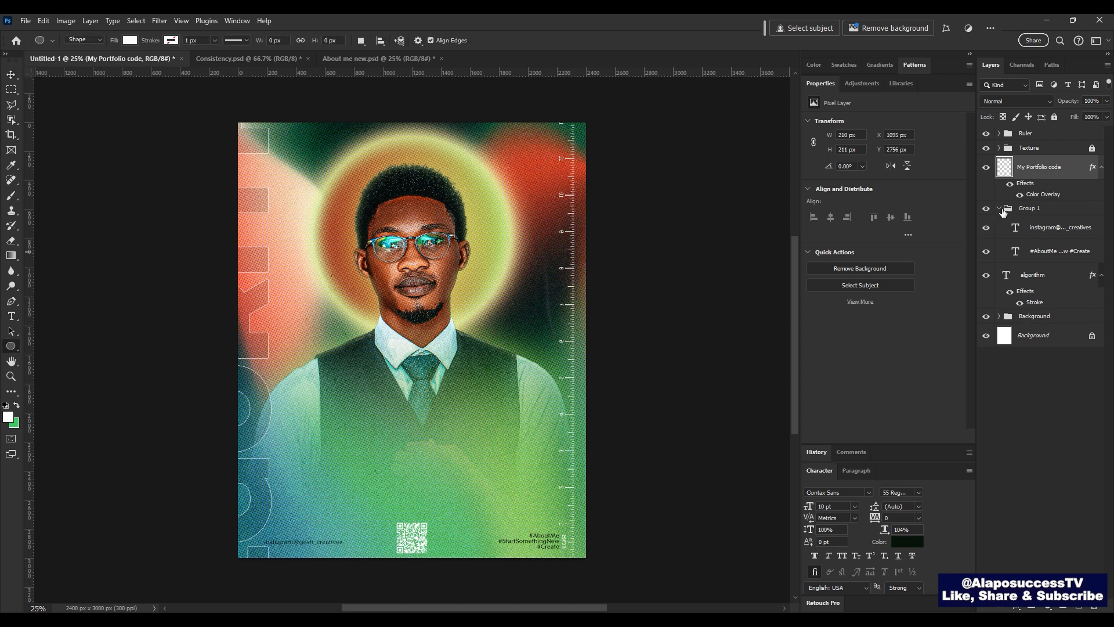
click(1003, 212)
click(999, 209)
click(1043, 234)
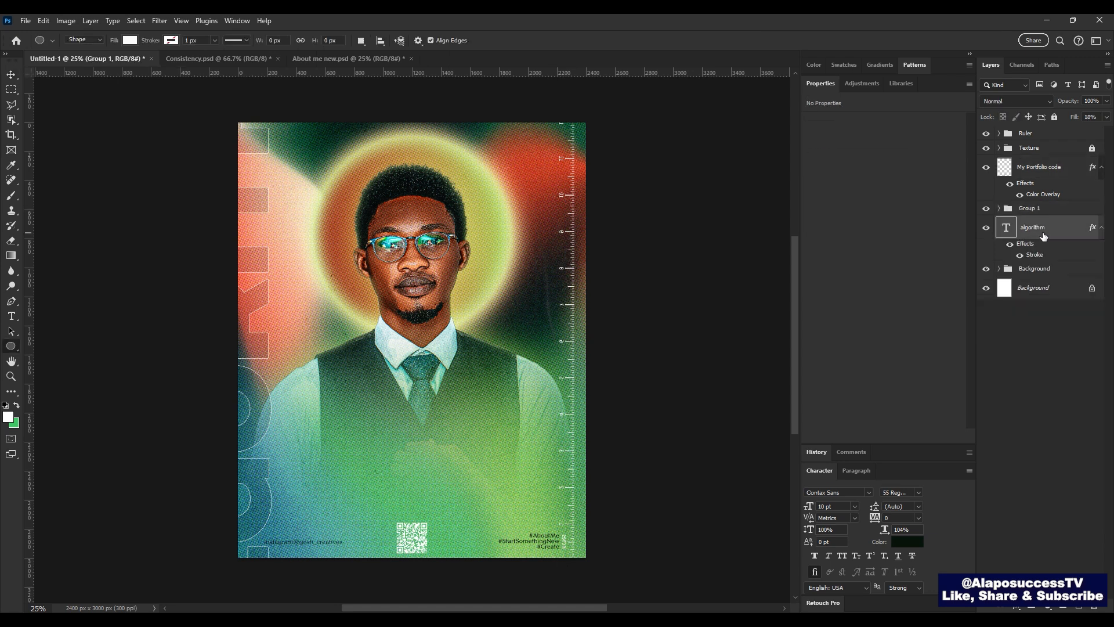
drag(217, 534, 581, 593)
key(ctrl+z)
right_click(11, 346)
click(53, 348)
drag(188, 408, 770, 535)
Step: Move the white rectangle down so its upper edge sits at Y 2780 px, forming a footer strip
key(v)
key(shift+Down)
key(shift+Down)
key(shift+Down)
key(shift+Down)
key(shift+Down)
key(shift+Down)
key(shift+Down)
key(shift+Down)
key(shift+Down)
key(shift+Down)
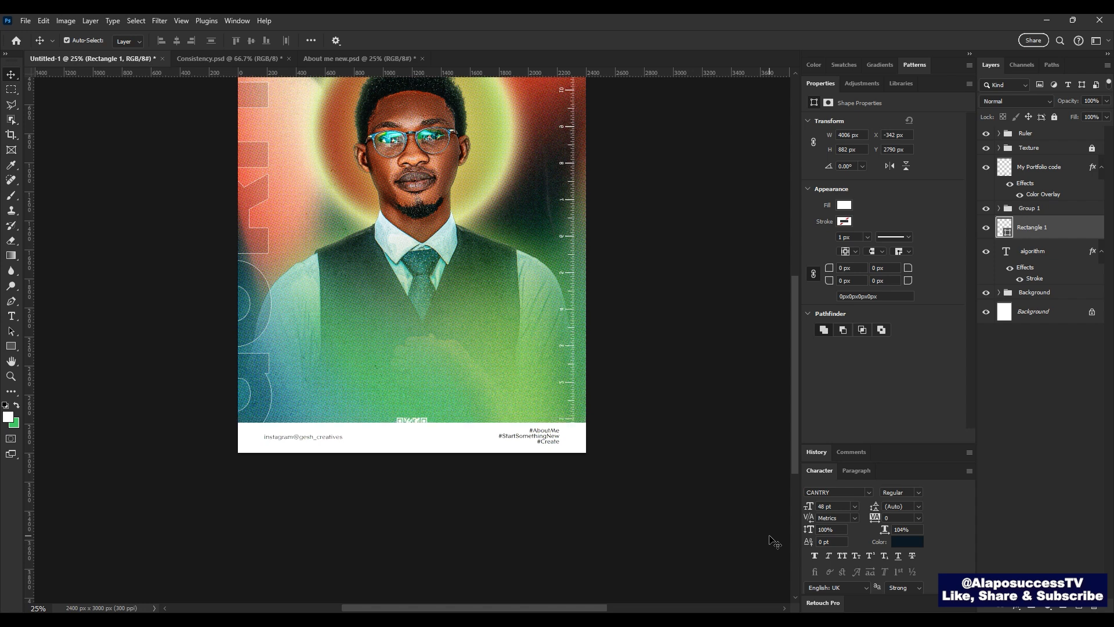
key(shift+Up)
key(ctrl+minus)
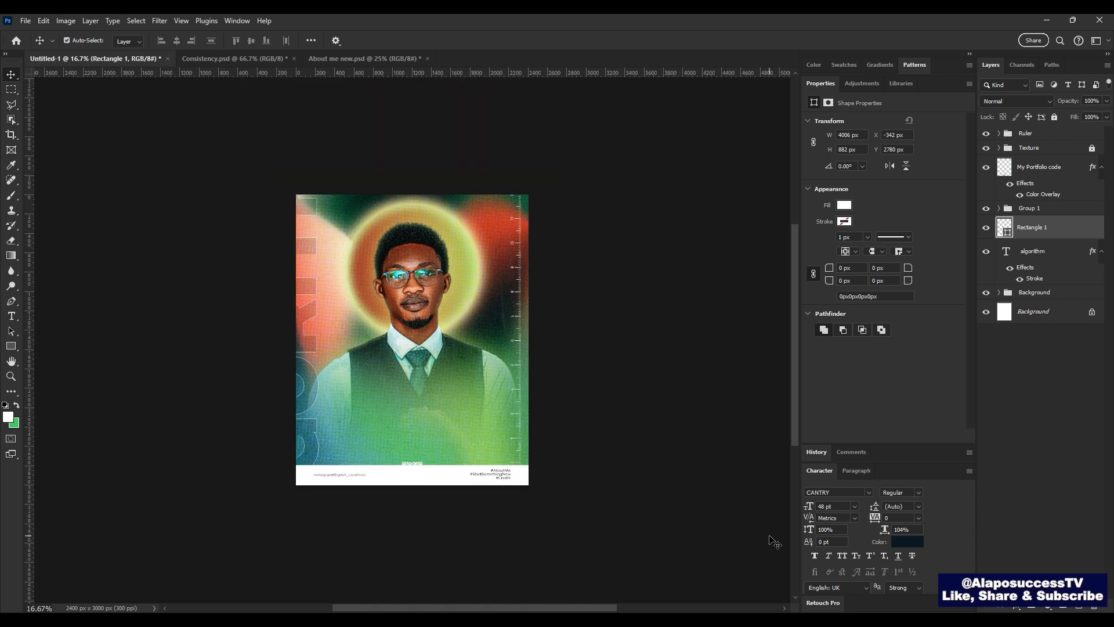
key(shift+Up)
key(ctrl+plus)
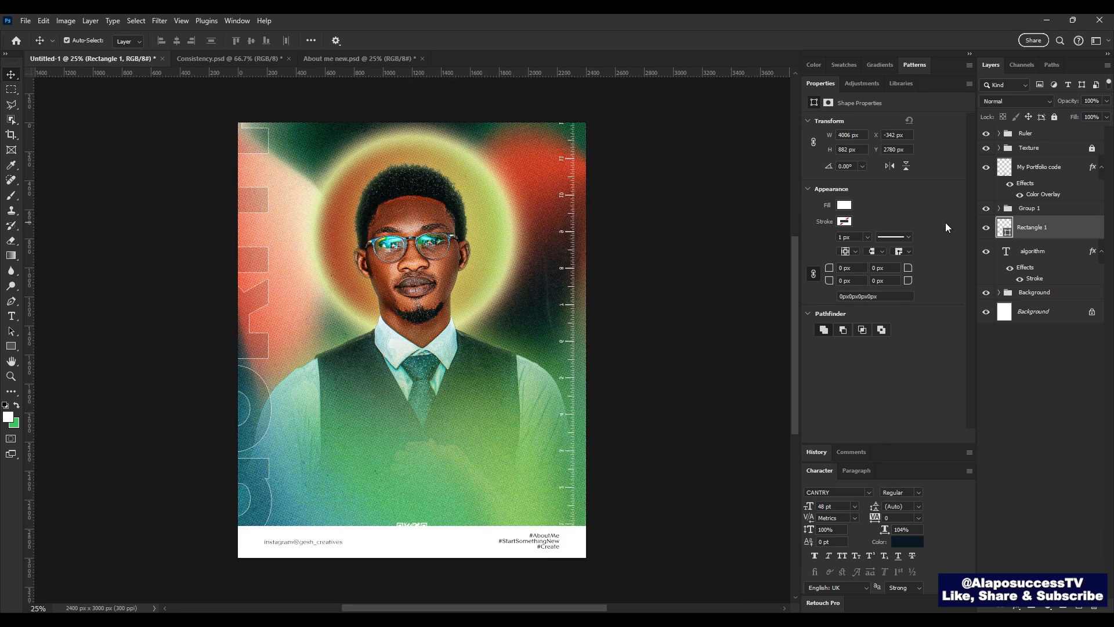
Step: Shift the hashtag text slightly right and down within the white footer strip
click(550, 545)
drag(550, 546, 547, 546)
Step: Change the QR code's Color Overlay to a very dark green
click(1022, 172)
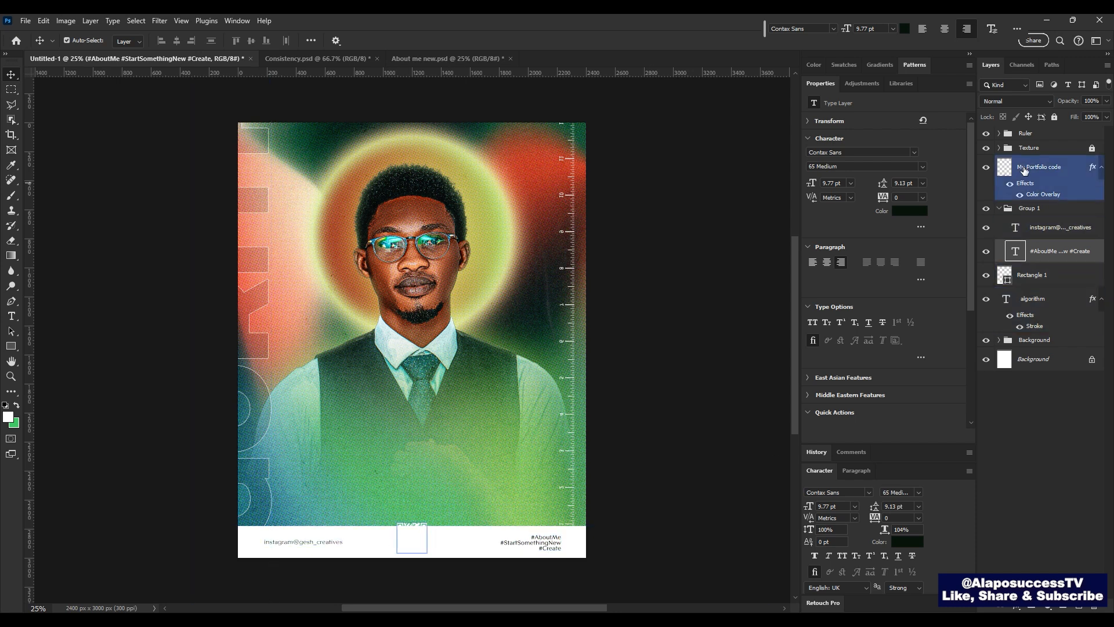
double_click(1030, 196)
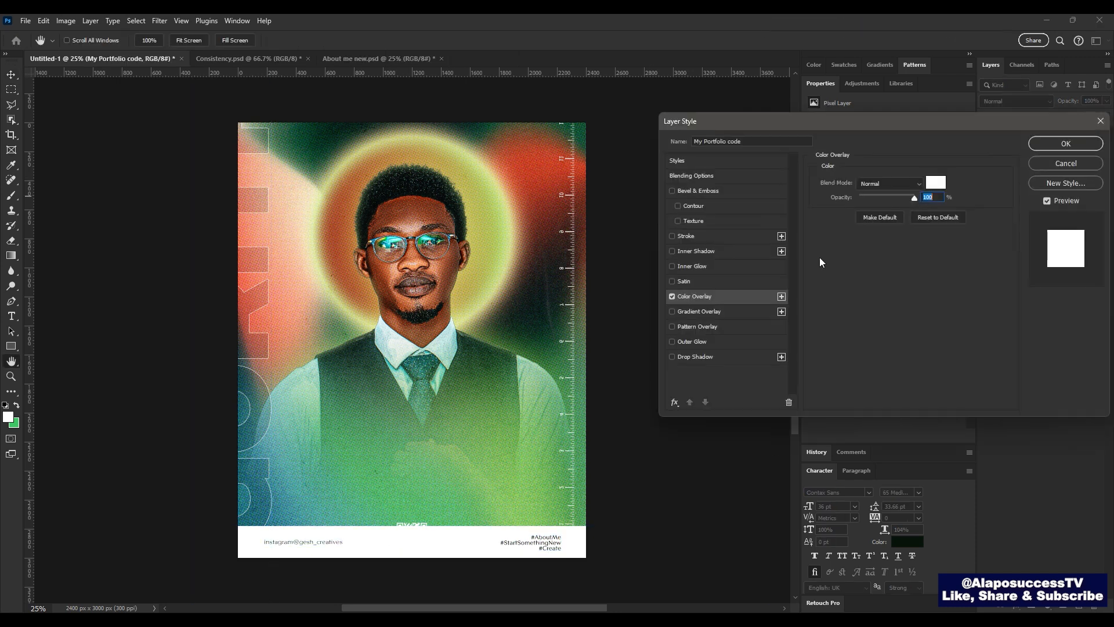
click(944, 186)
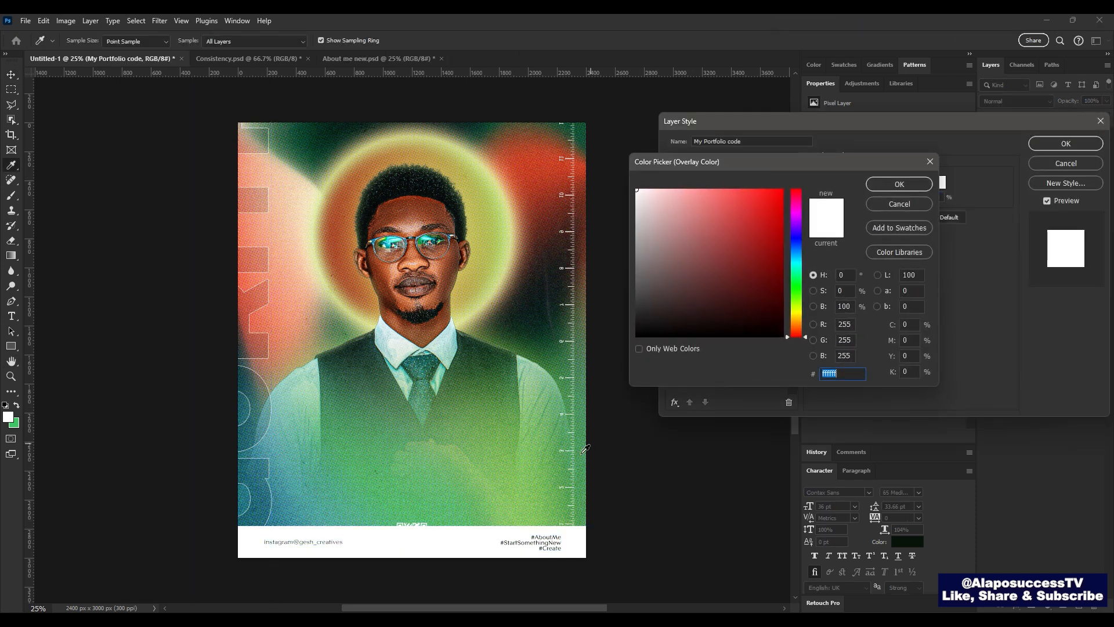
click(511, 475)
drag(765, 319, 760, 319)
key(Return)
key(Return)
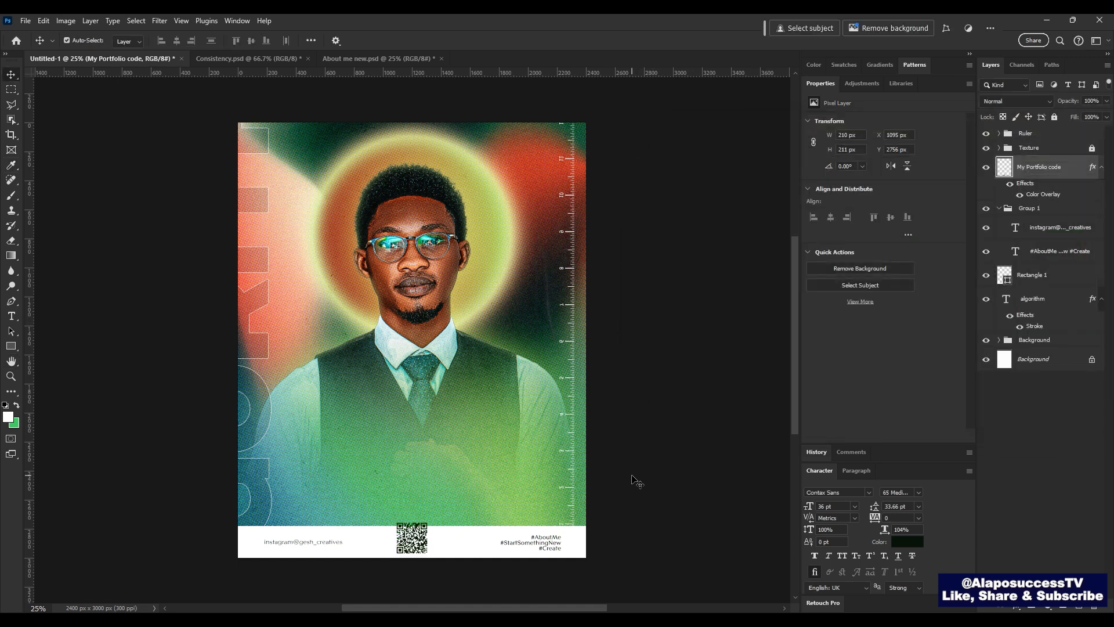
Step: Scale the QR code to about 186 × 187 px and place it inside the footer strip at Y 2794 px
key(ctrl+t)
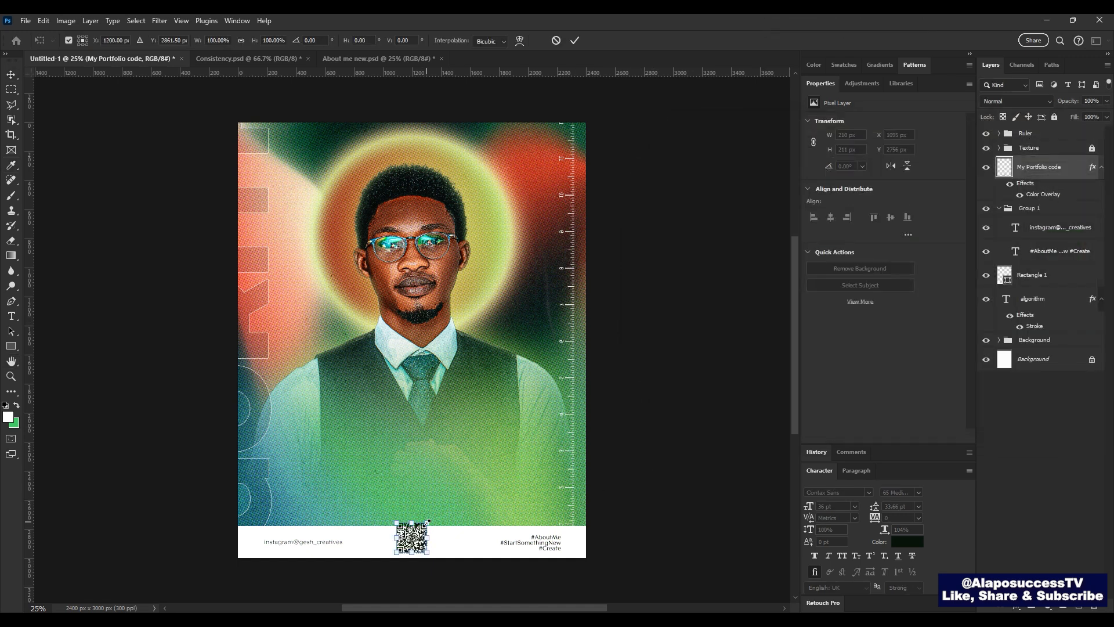
key(Return)
drag(427, 524, 428, 528)
Step: Collapse Group 1, move the outlined algorithm layer above My Portfolio code, and nudge the text left about 40 px
click(1056, 250)
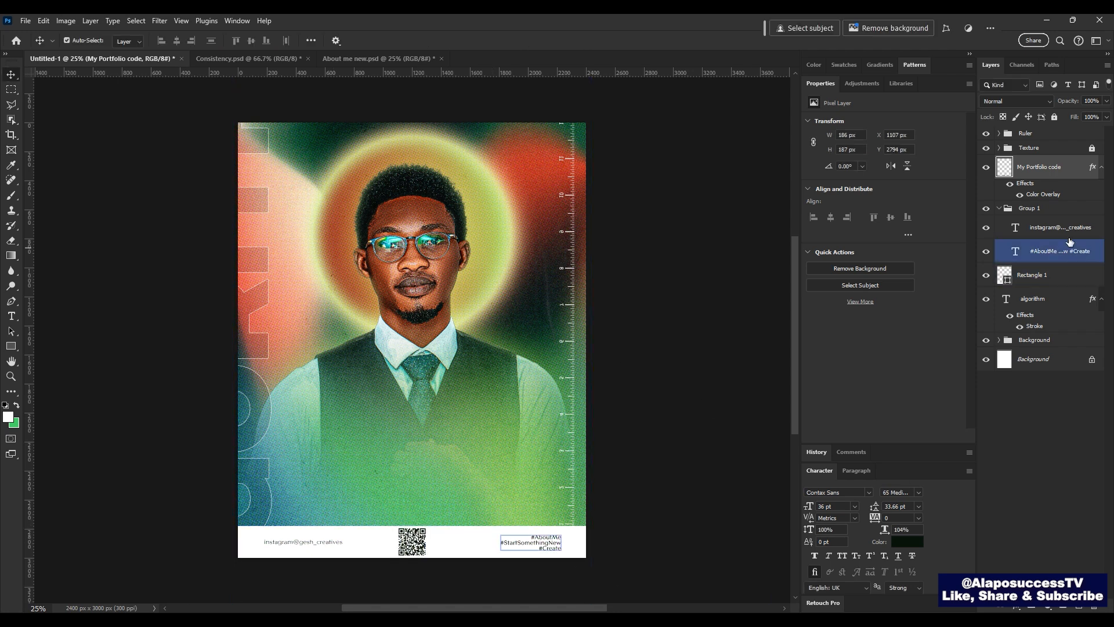
click(999, 209)
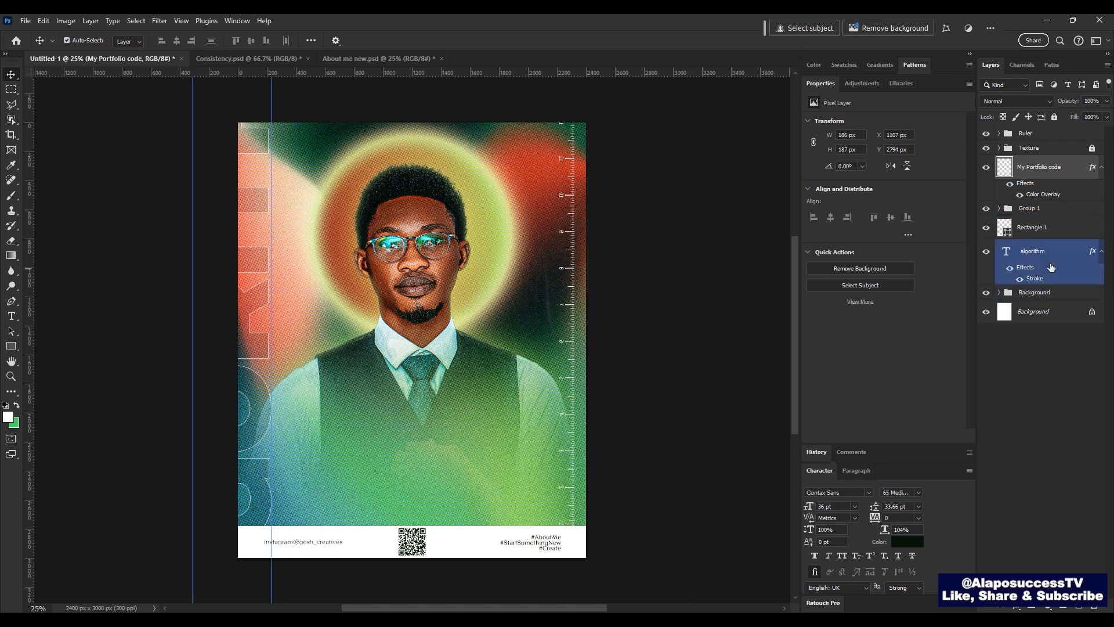
drag(1050, 260, 1052, 160)
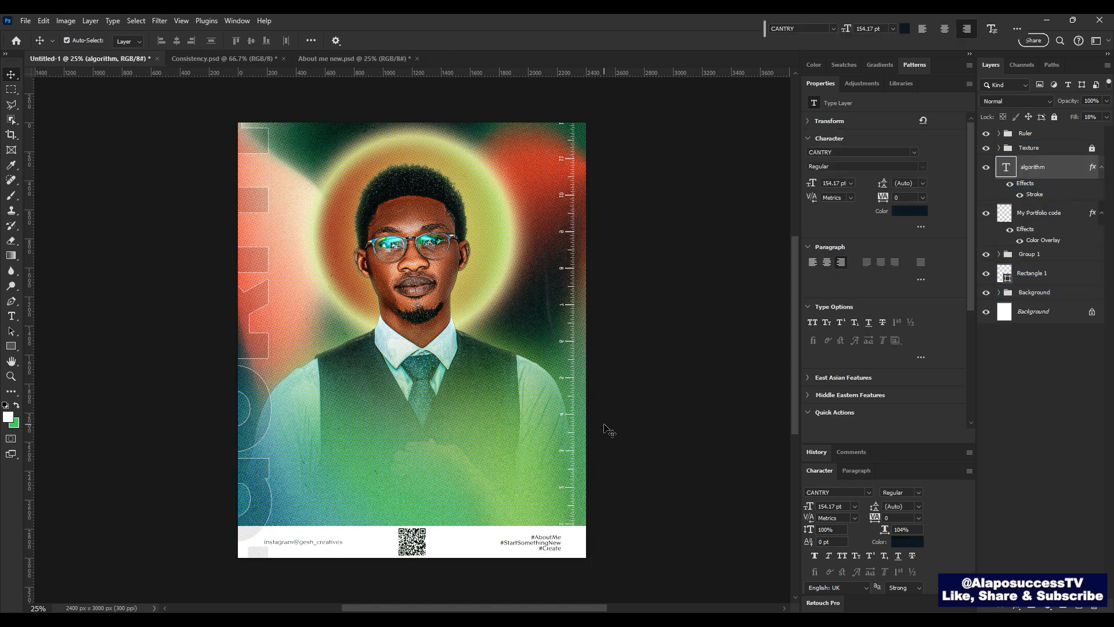
key(shift+Left)
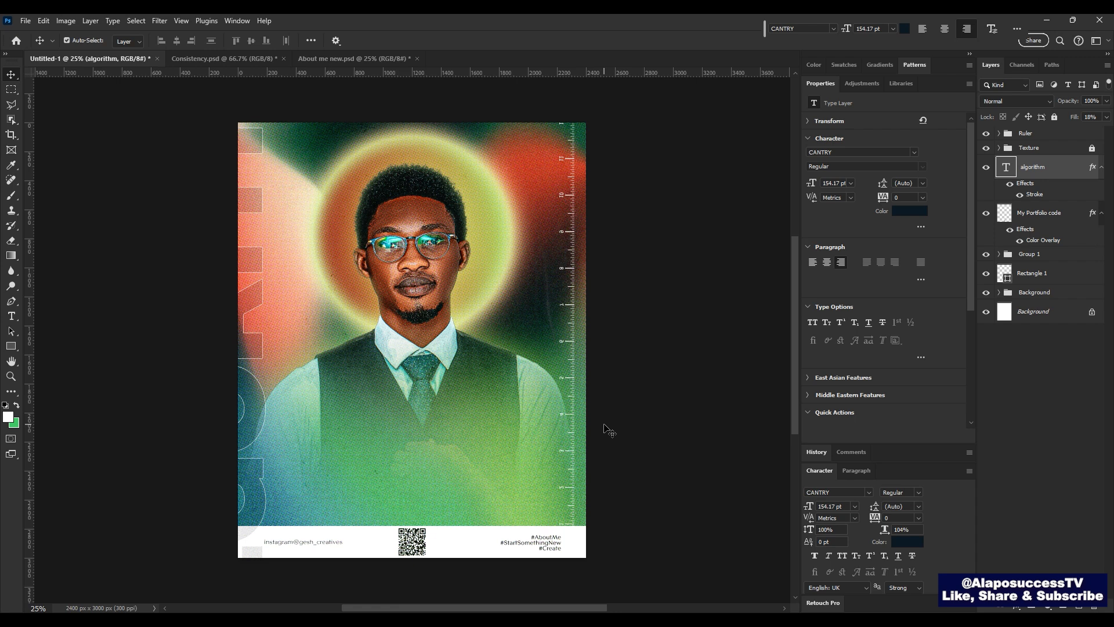
Step: Shift the Instagram handle text slightly down within the footer strip, keeping the rectangle and QR code in place
click(319, 540)
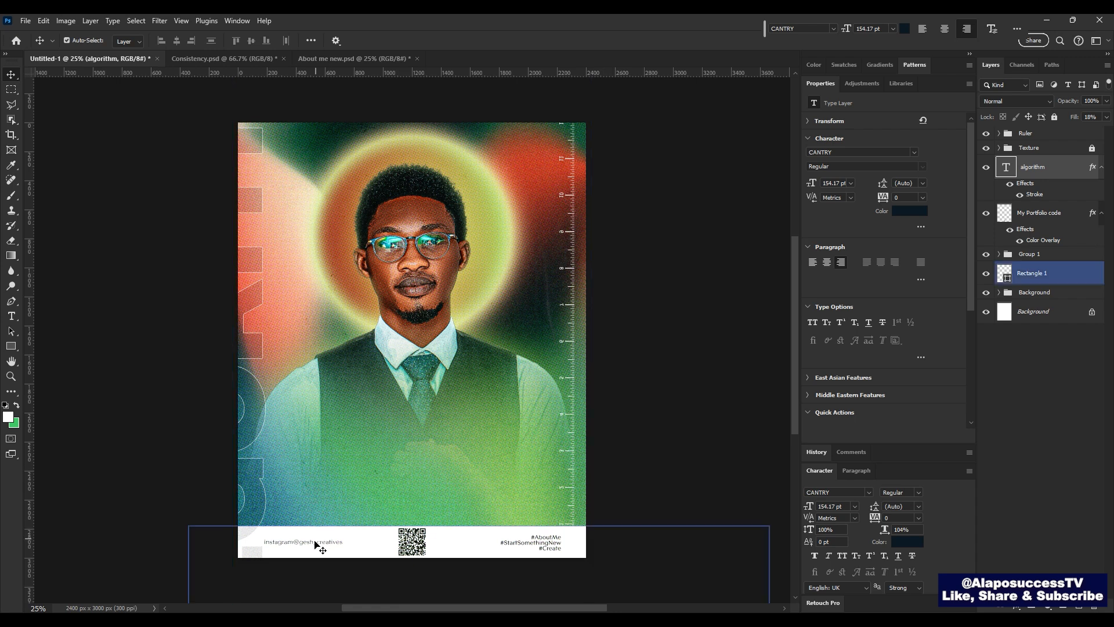
click(319, 543)
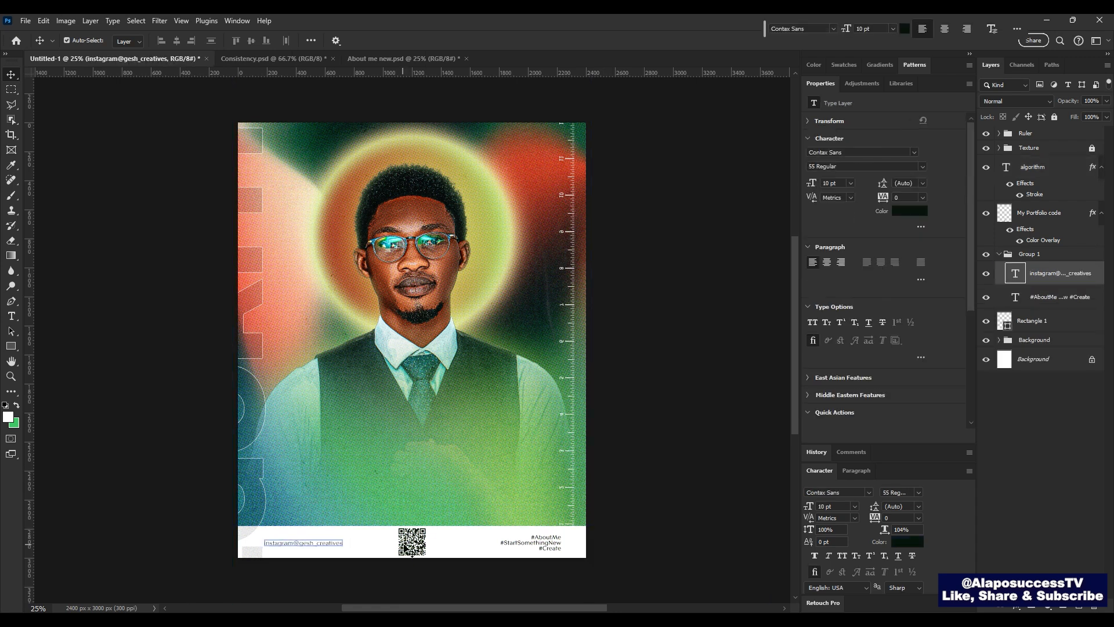
click(411, 542)
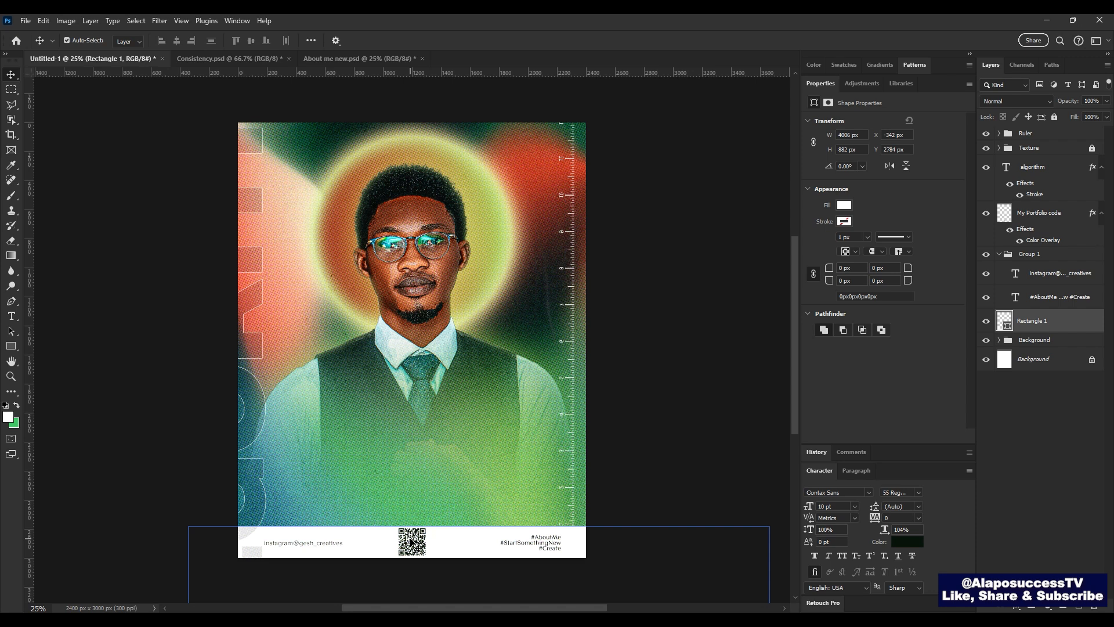
drag(410, 538, 410, 538)
click(426, 533)
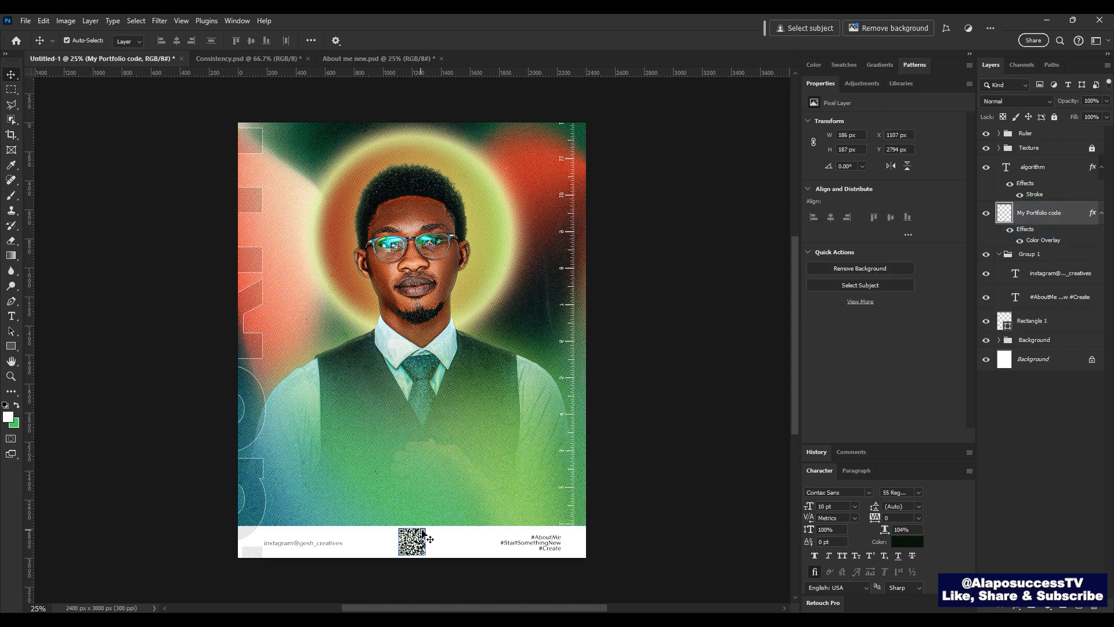
Step: Set the opacity of the white footer rectangle to 60%
click(432, 539)
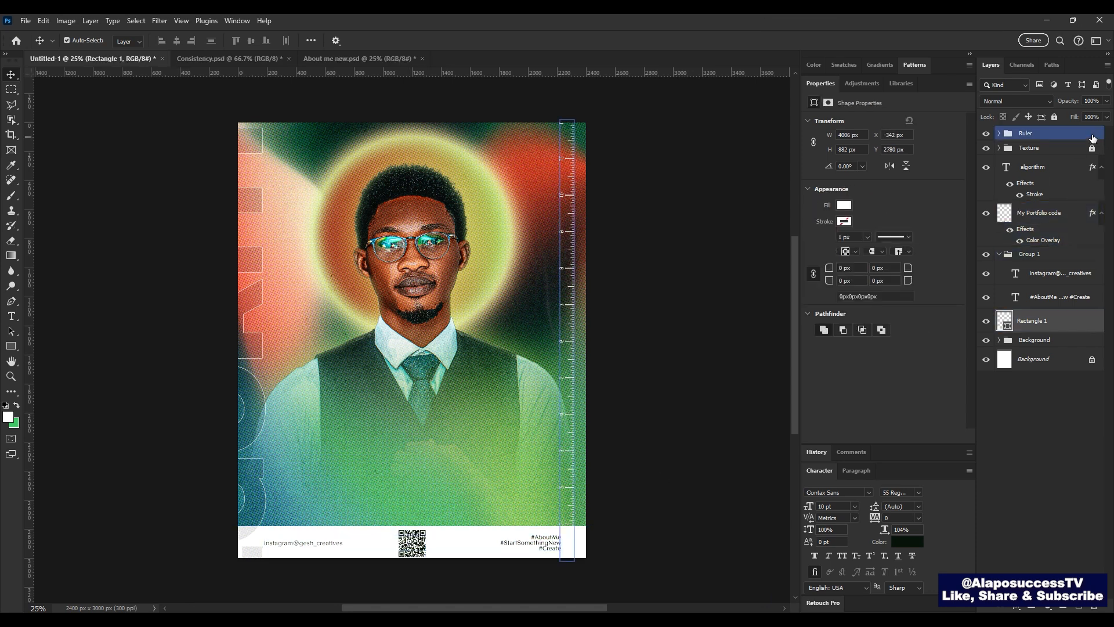
text(70)
key(Return)
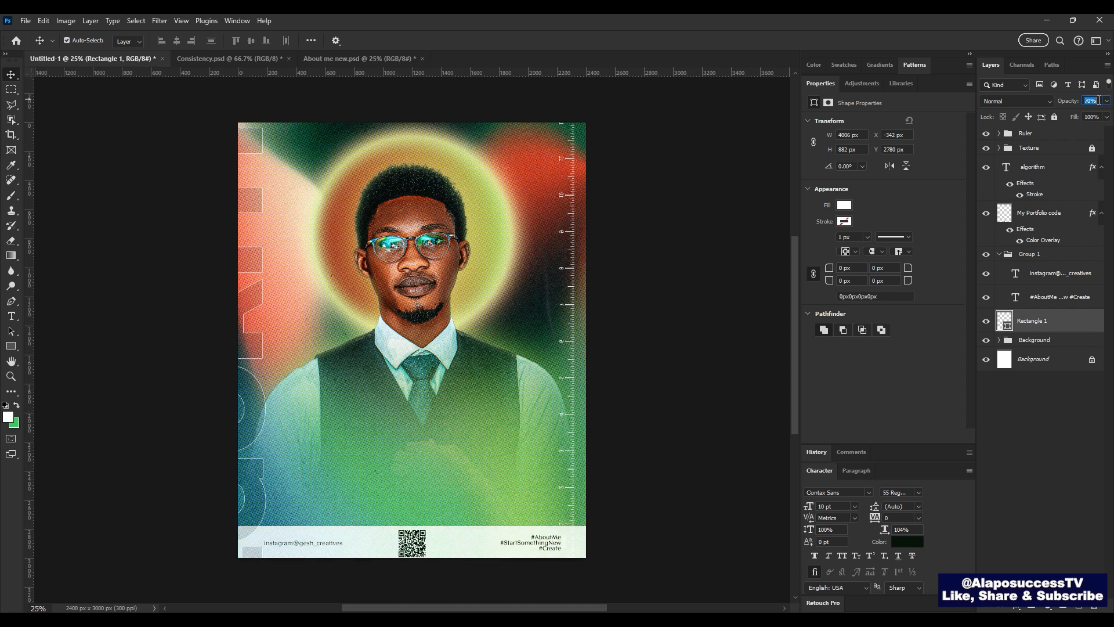
text(60)
key(Return)
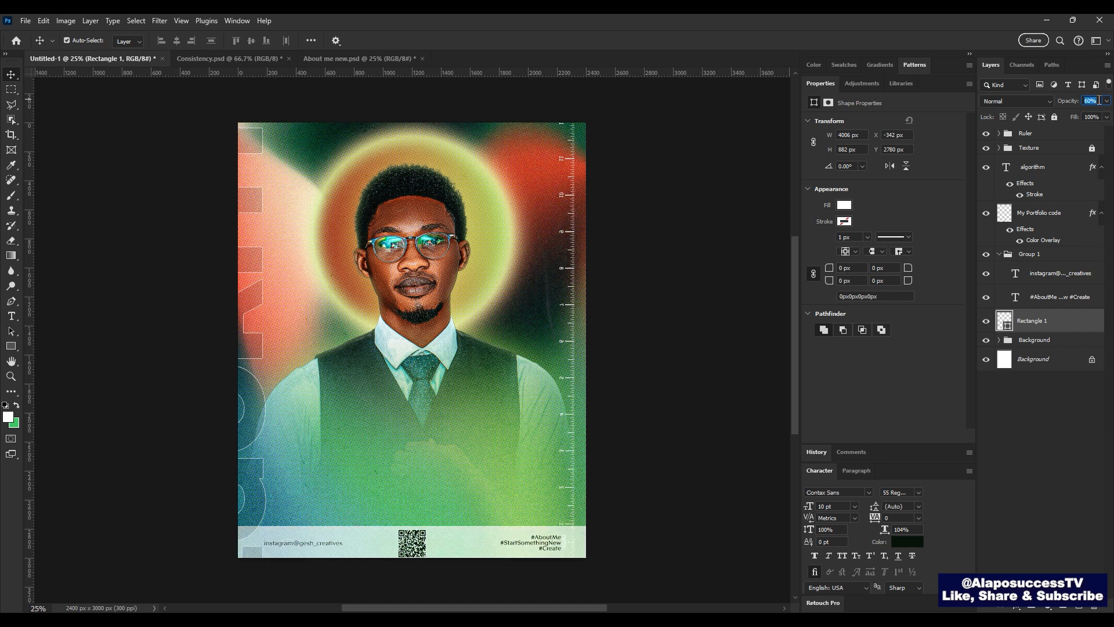
key(Return)
Step: Add a paragraph text box about 1561 × 324 px across the man's chest containing the word "algorithm"
scroll(625, 143, up, 1)
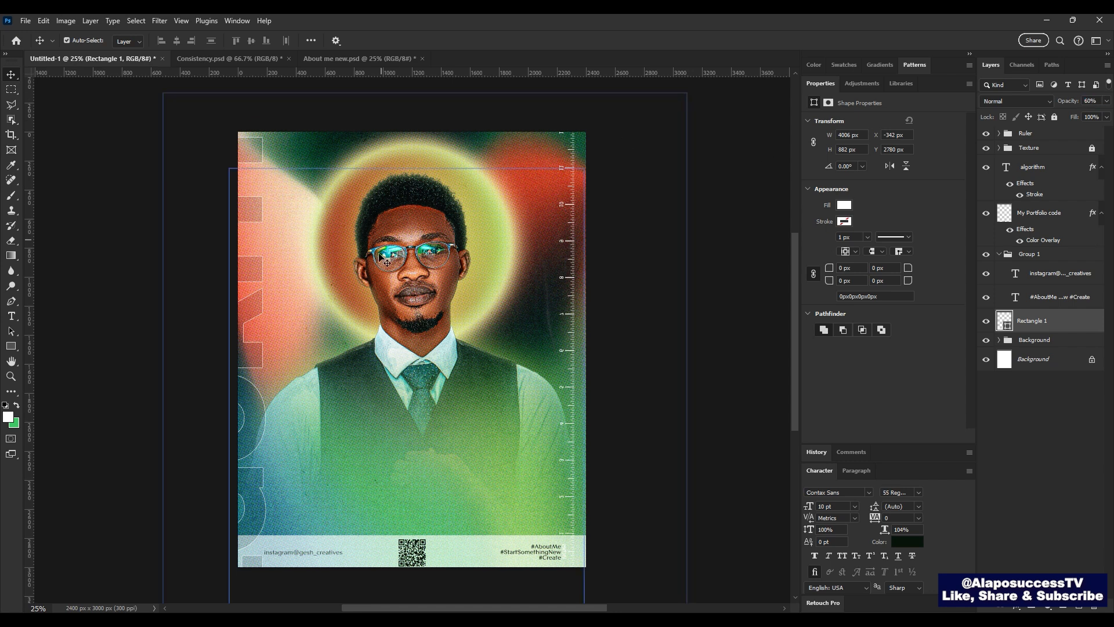
key(t)
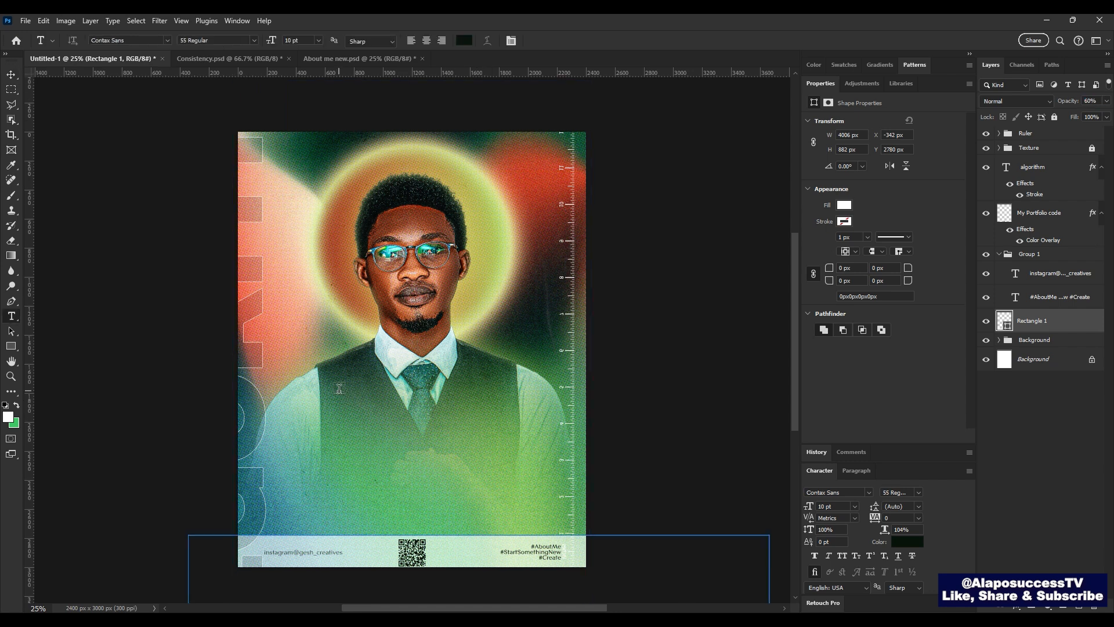
drag(304, 381, 526, 426)
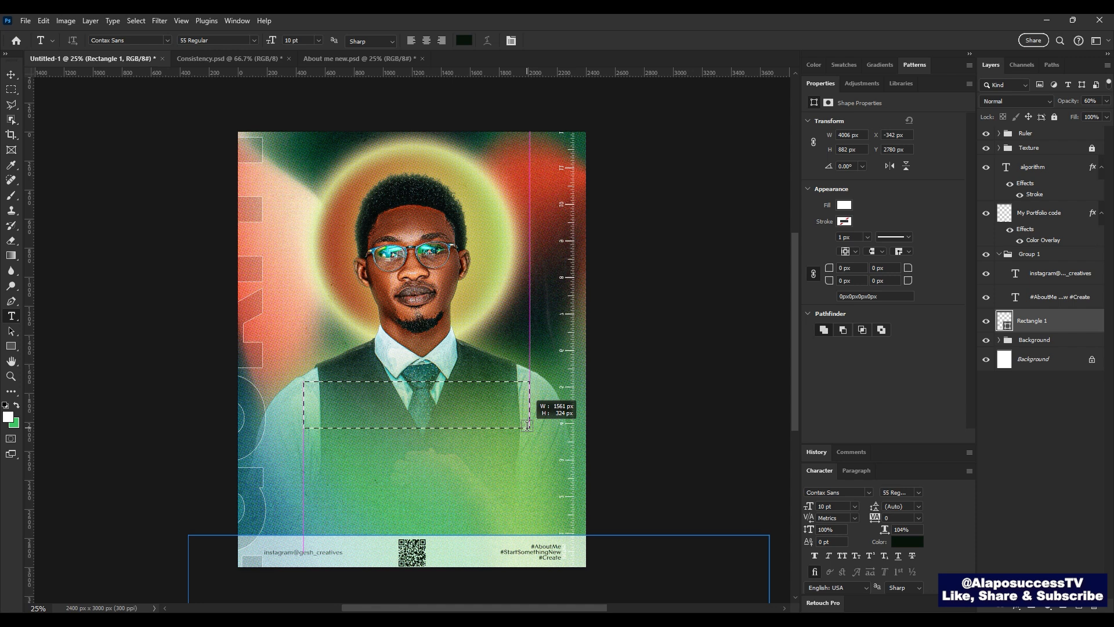
drag(527, 426, 530, 428)
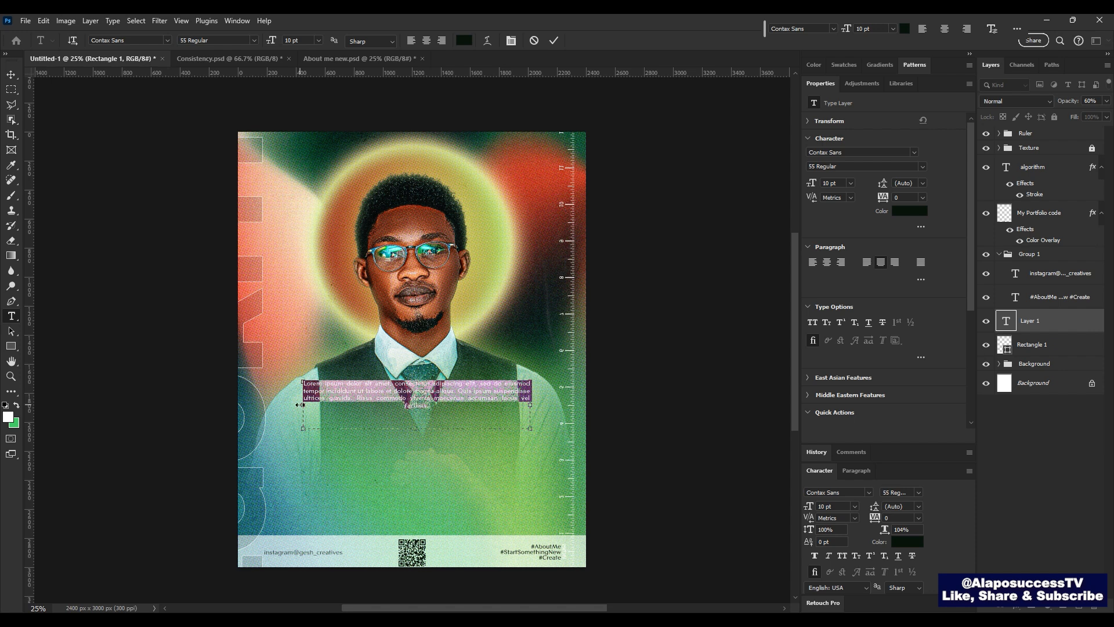
key(BackSpace)
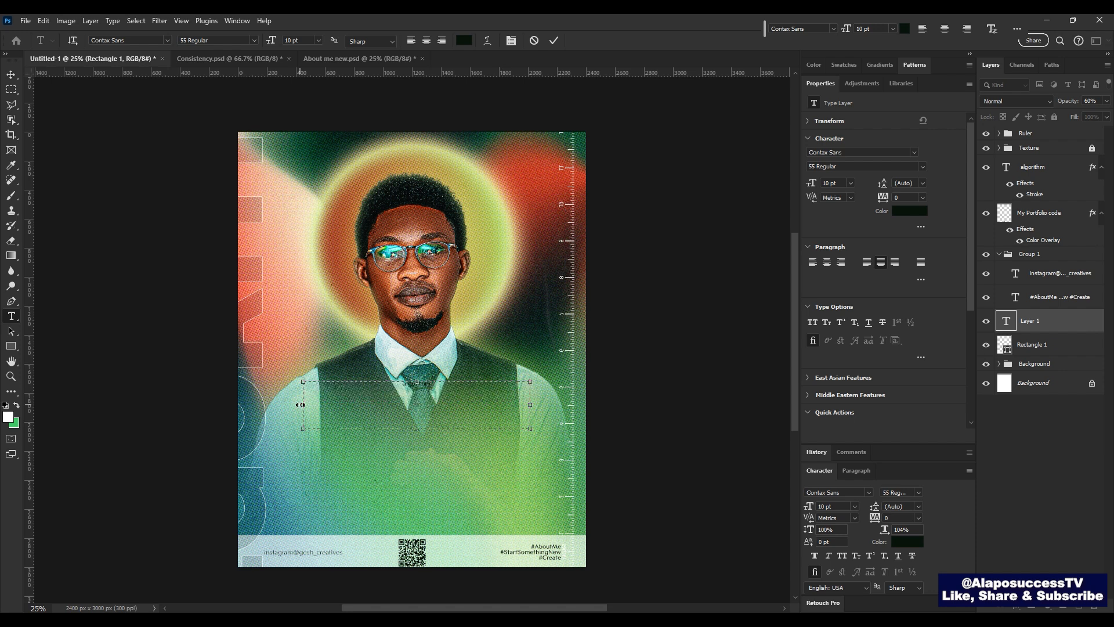
click(1062, 322)
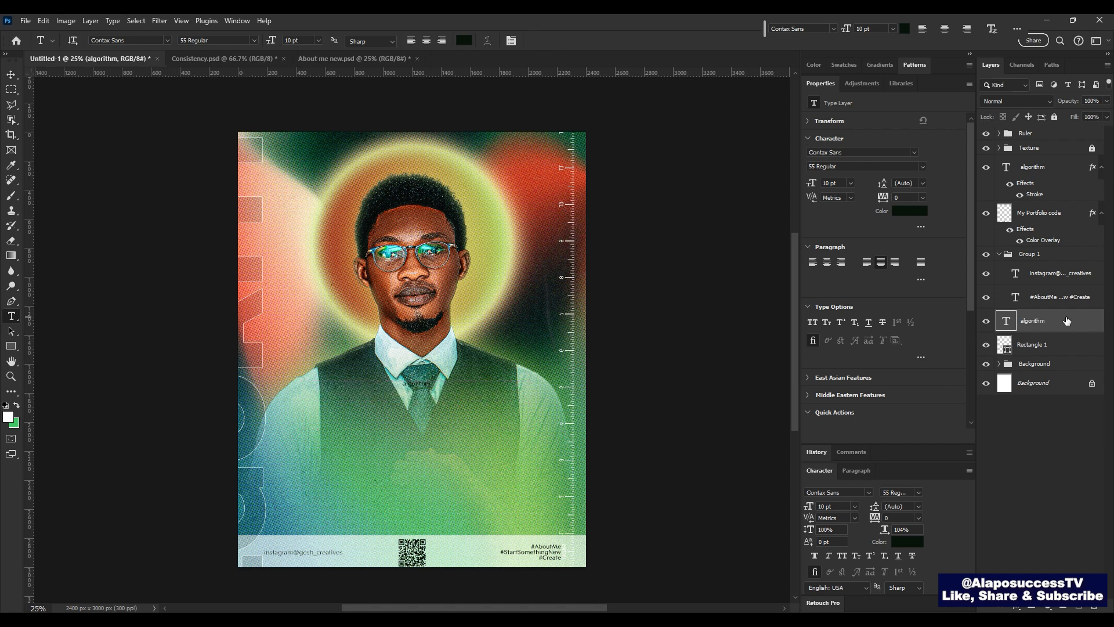
Step: Set the new algorithm text's colour to white (ffffff) and apply All Caps
click(911, 545)
text(ffffff)
key(Return)
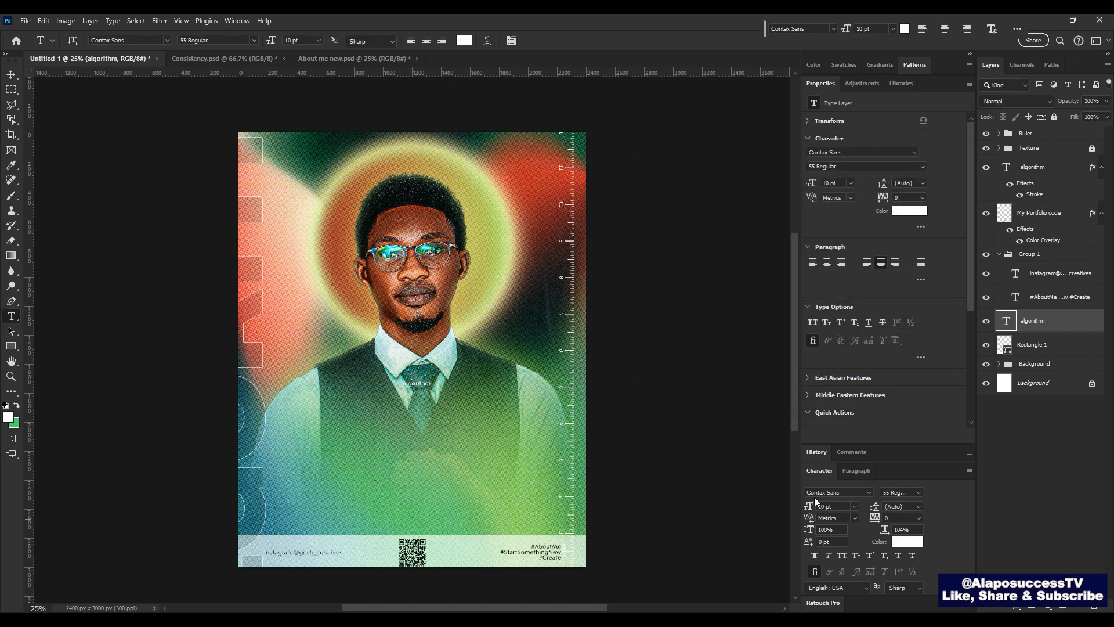
click(842, 556)
Step: Change the font of the new algorithm text to CANTRY Regular
click(850, 492)
text(coantr)
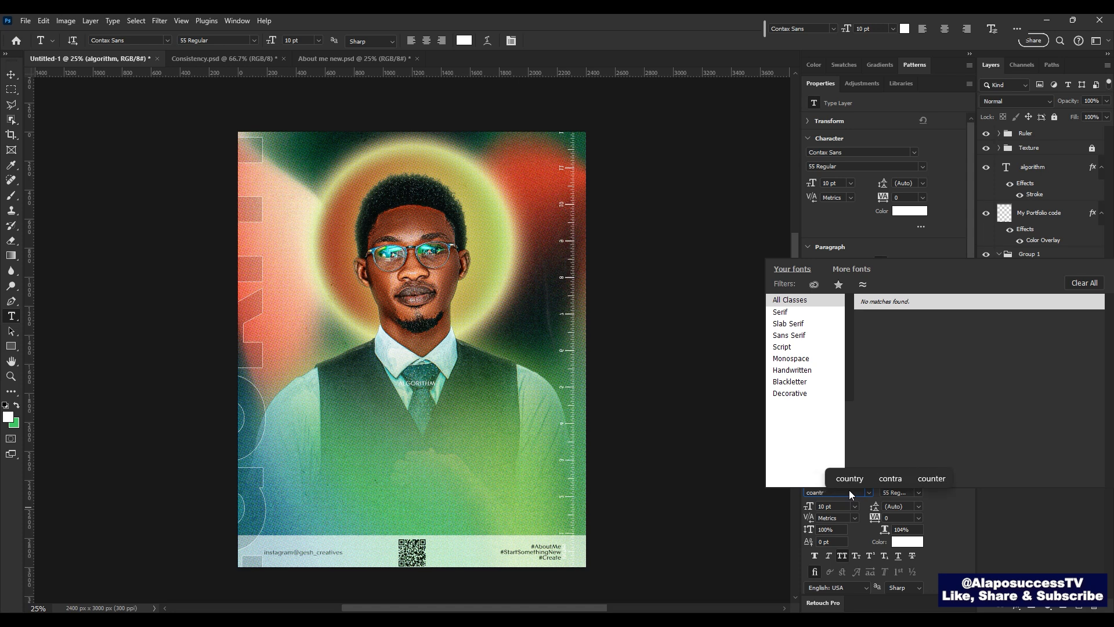
key(ctrl+a)
text(cantr)
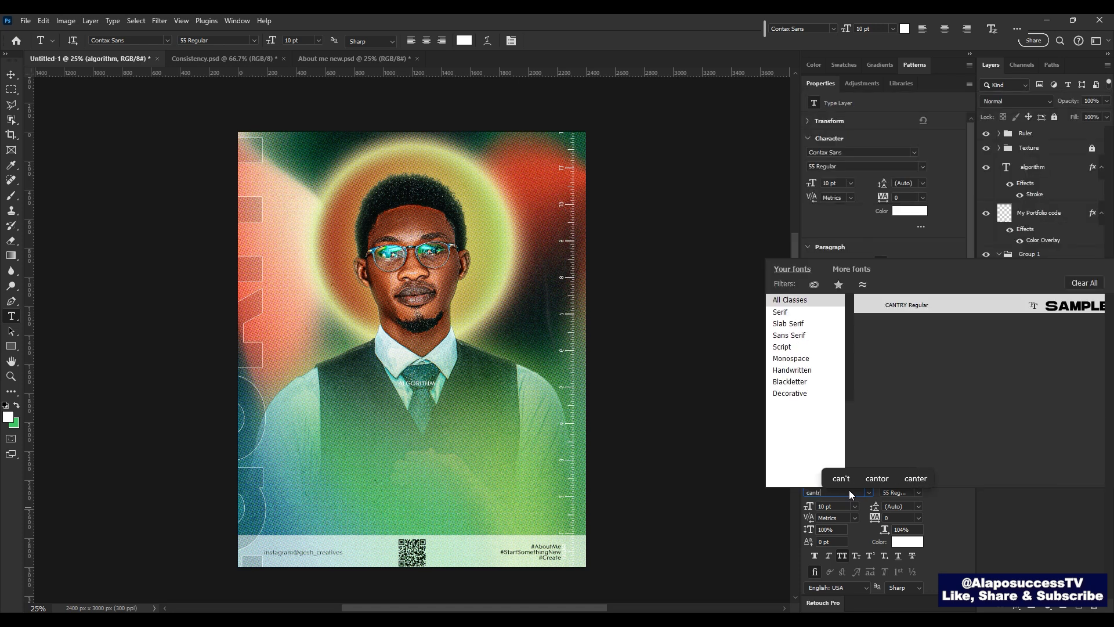
key(Return)
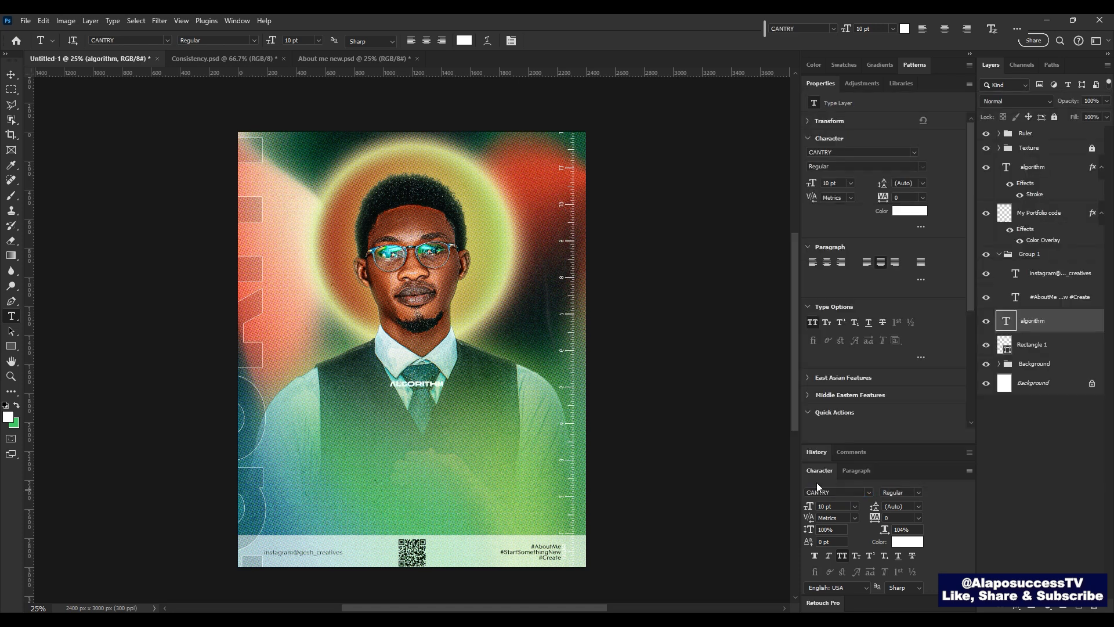
Step: Turn off All Caps for the algorithm text across the chest and set its size to 41 pt
click(842, 556)
key(ctrl+t)
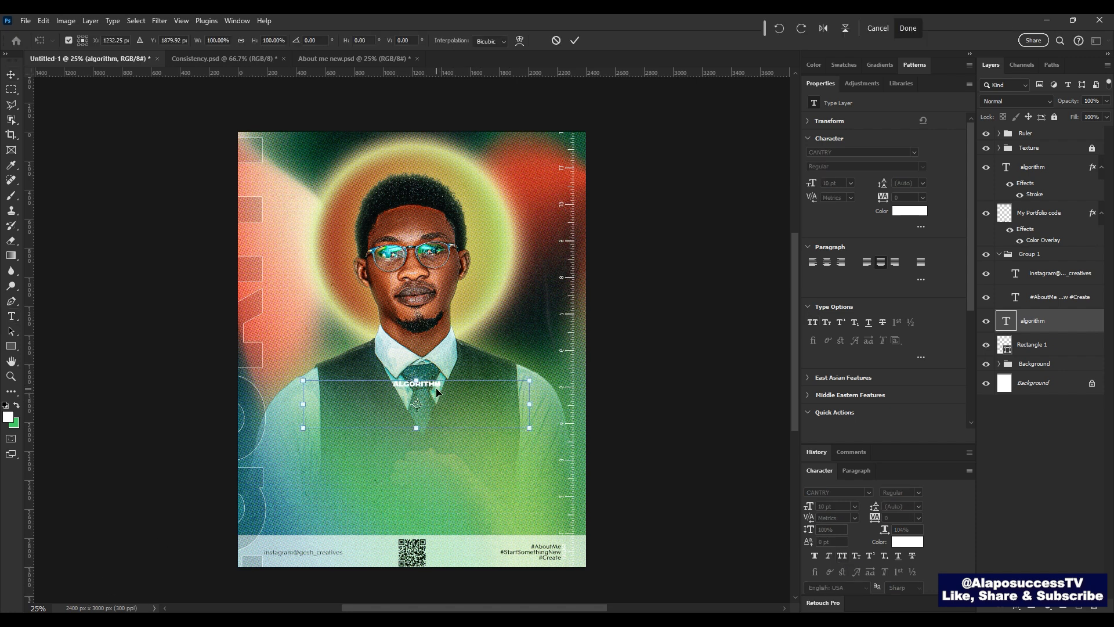
key(Return)
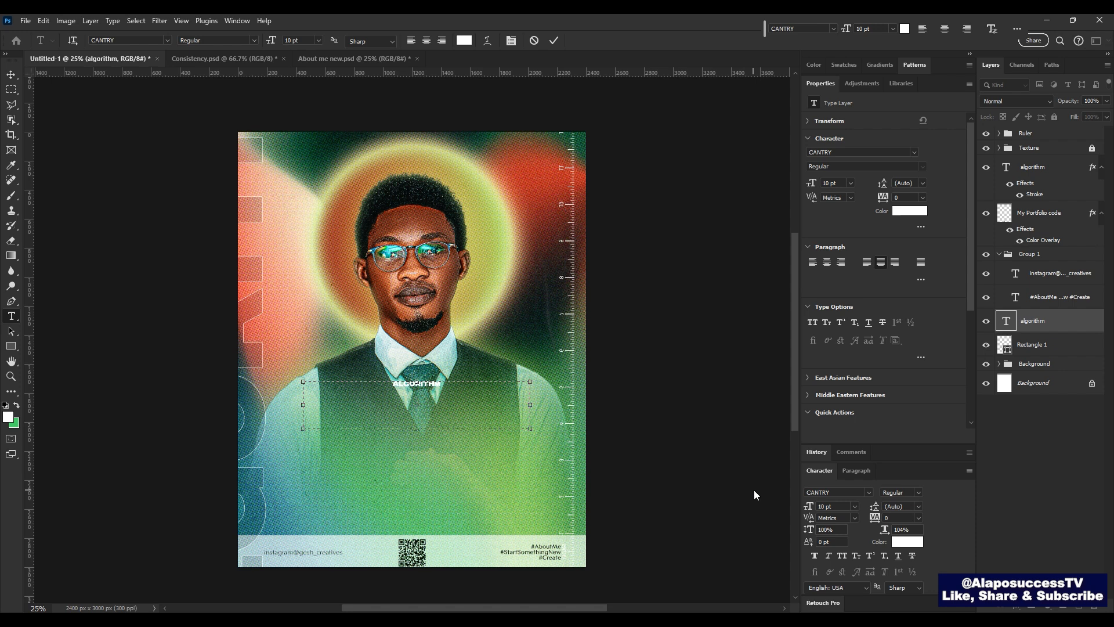
key(Up)
key(Up)
key(Up)
text(10)
key(Return)
scroll(838, 500, up, 20)
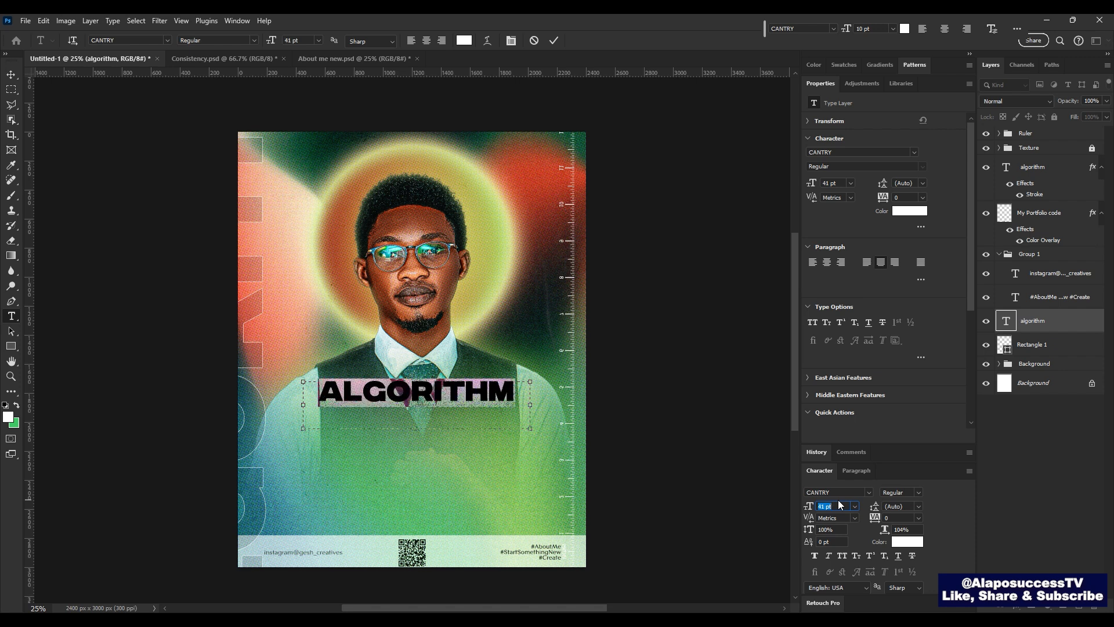
click(841, 506)
Step: Shrink the ALGORITHM text box tightly around the word and centre it horizontally on the canvas
drag(526, 404, 503, 418)
drag(401, 429, 409, 406)
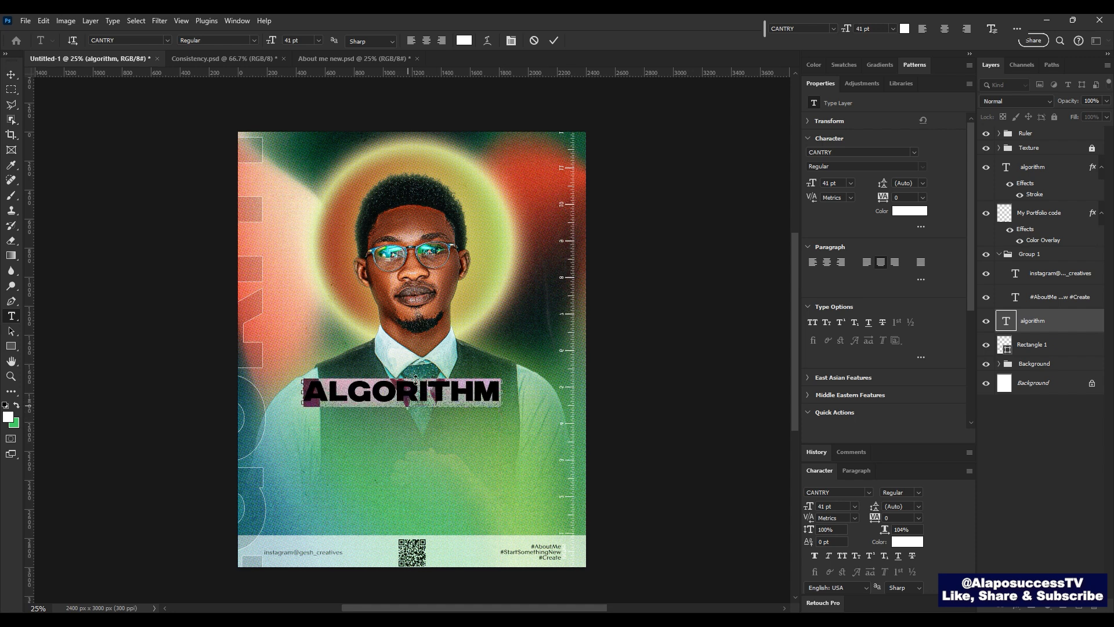
click(1075, 329)
key(v)
key(ctrl+a)
click(181, 40)
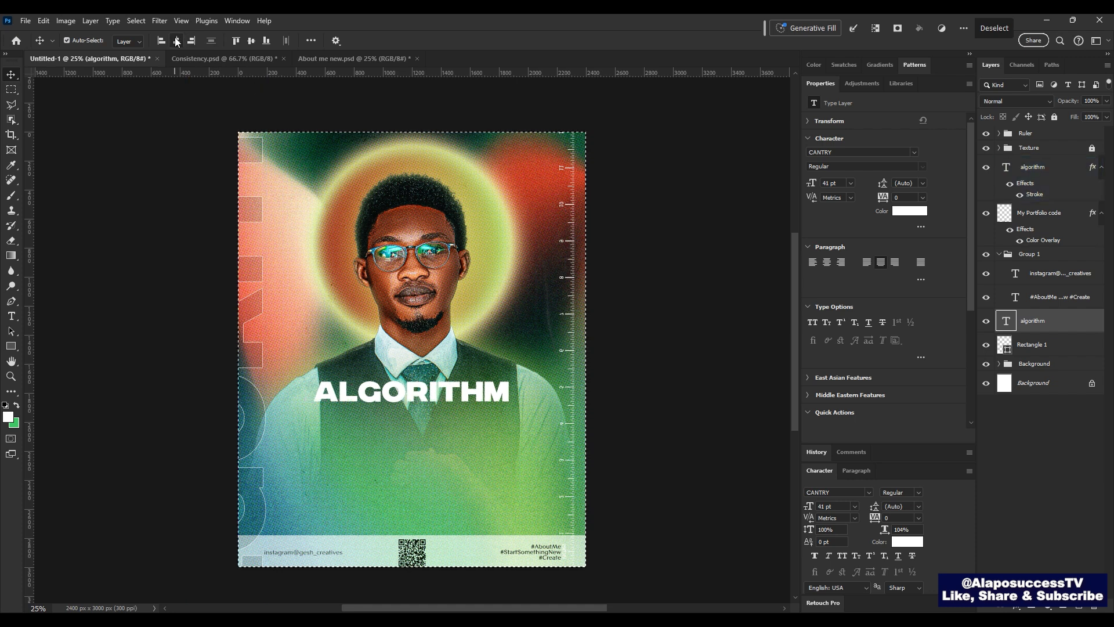
Step: Clear the canvas selection and nudge the ALGORITHM text down about 150 px on the man's chest
key(ctrl+d)
key(shift+Down)
key(shift+Down)
key(shift+Down)
key(shift+Down)
key(shift+Down)
key(shift+Down)
key(shift+Down)
key(shift+Down)
key(shift+Down)
key(shift+Down)
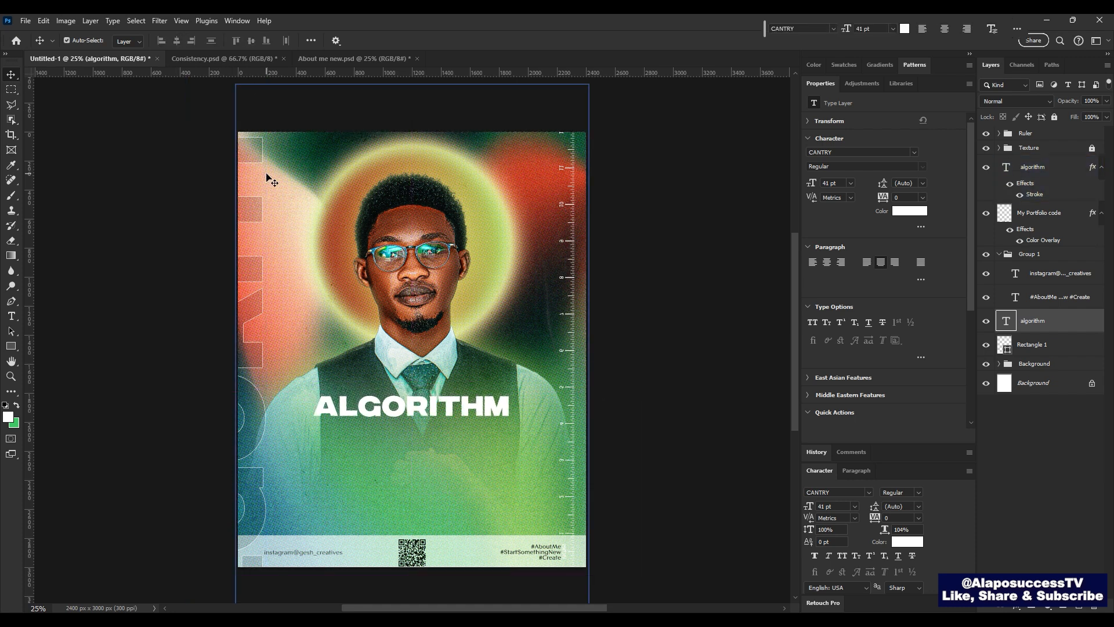
key(shift+Down)
key(shift+Down)
key(shift+Down)
key(shift+Down)
key(shift+Down)
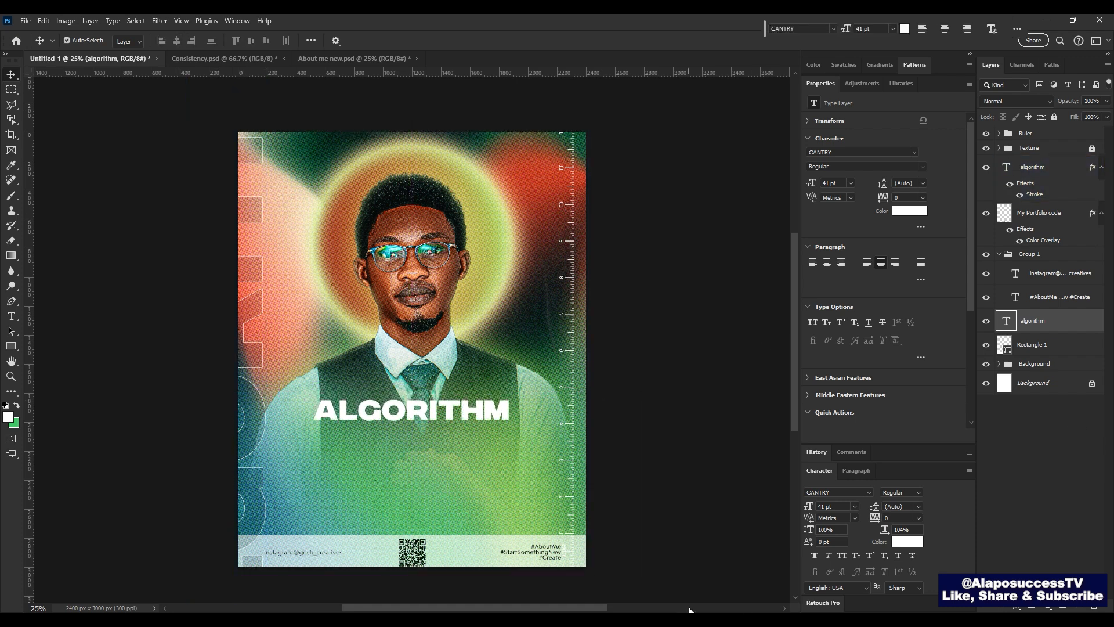
Step: Apply All Caps to the ALGORITHM text and widen its text box until the whole word fits on one line
click(844, 554)
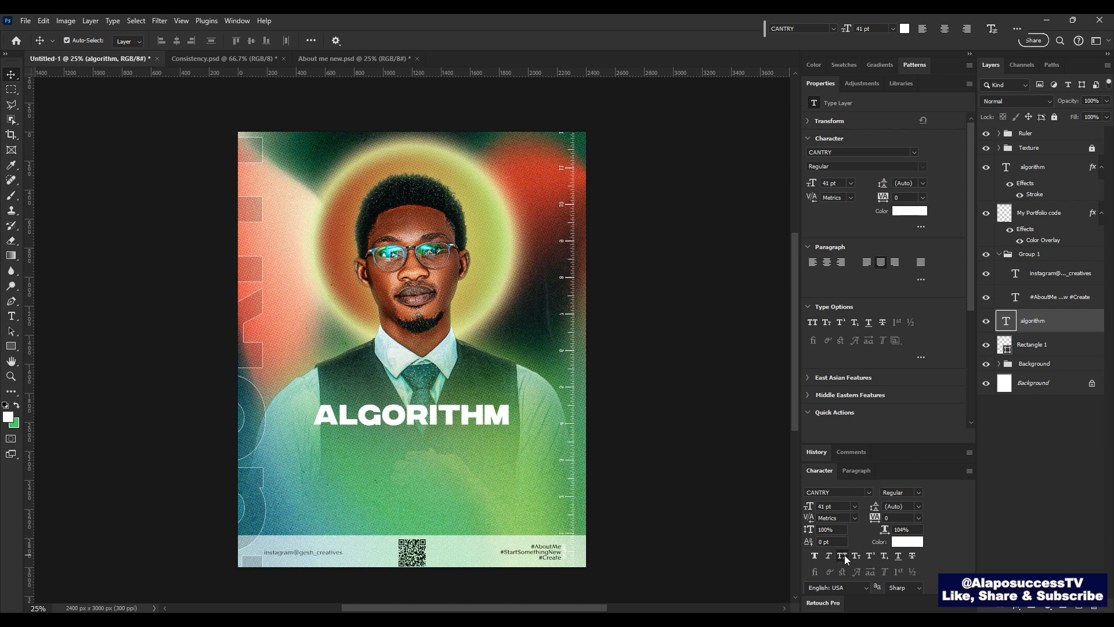
click(844, 554)
double_click(451, 413)
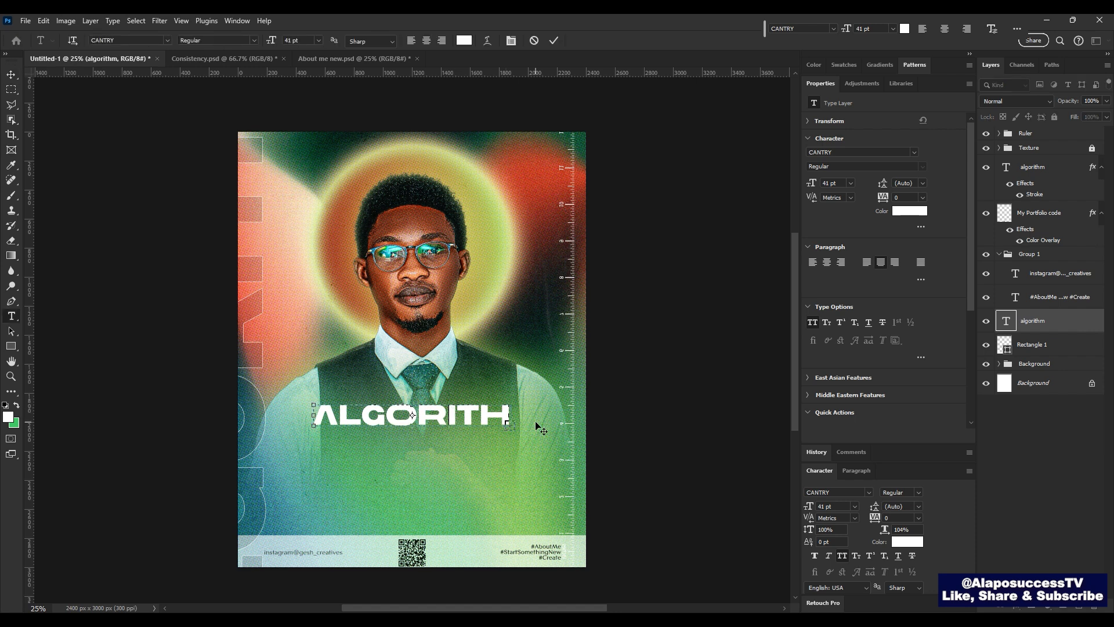
drag(523, 415, 543, 419)
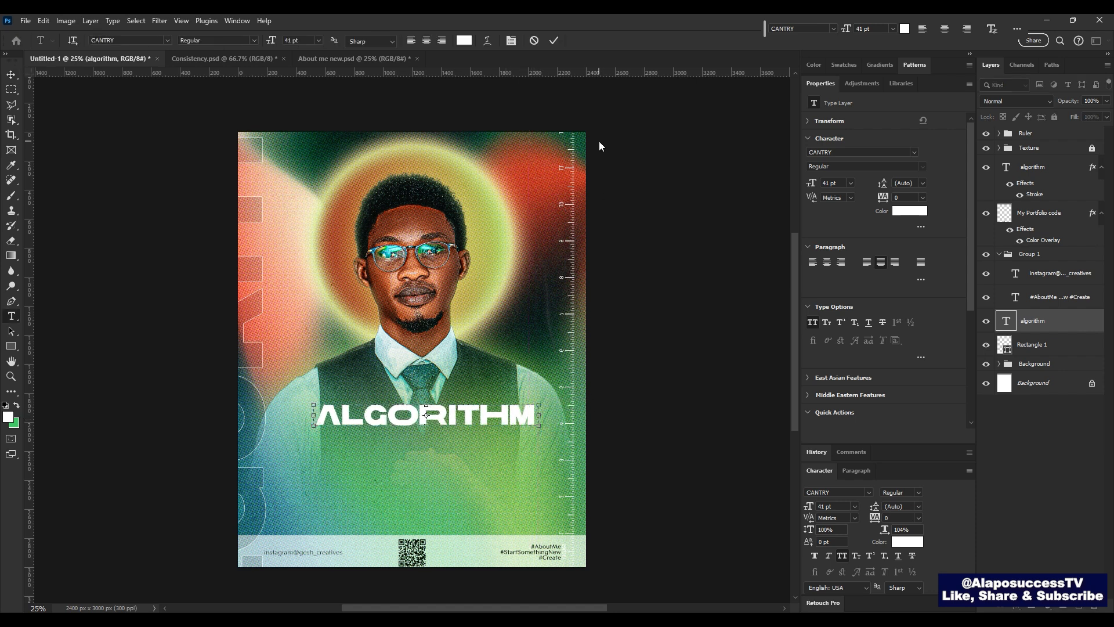
click(1071, 330)
key(v)
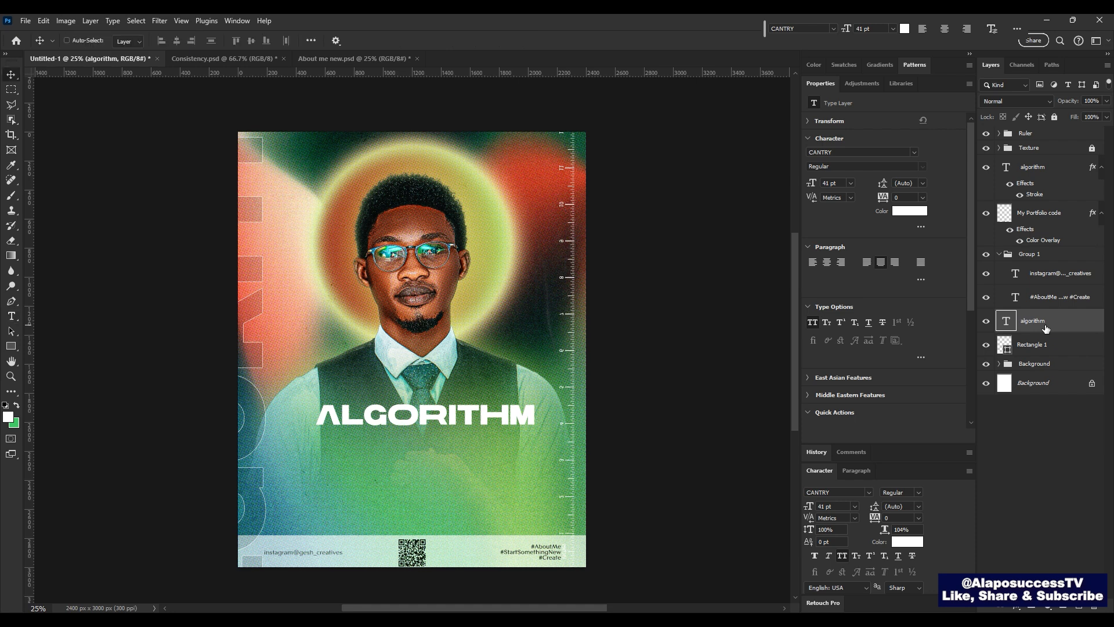
Step: Centre the widened ALGORITHM text horizontally on the canvas and nudge it down over the lower part of the tie
key(ctrl+a)
click(177, 41)
key(ctrl+d)
key(shift+Down)
key(shift+Down)
key(shift+Down)
key(shift+Down)
key(shift+Down)
key(shift+Down)
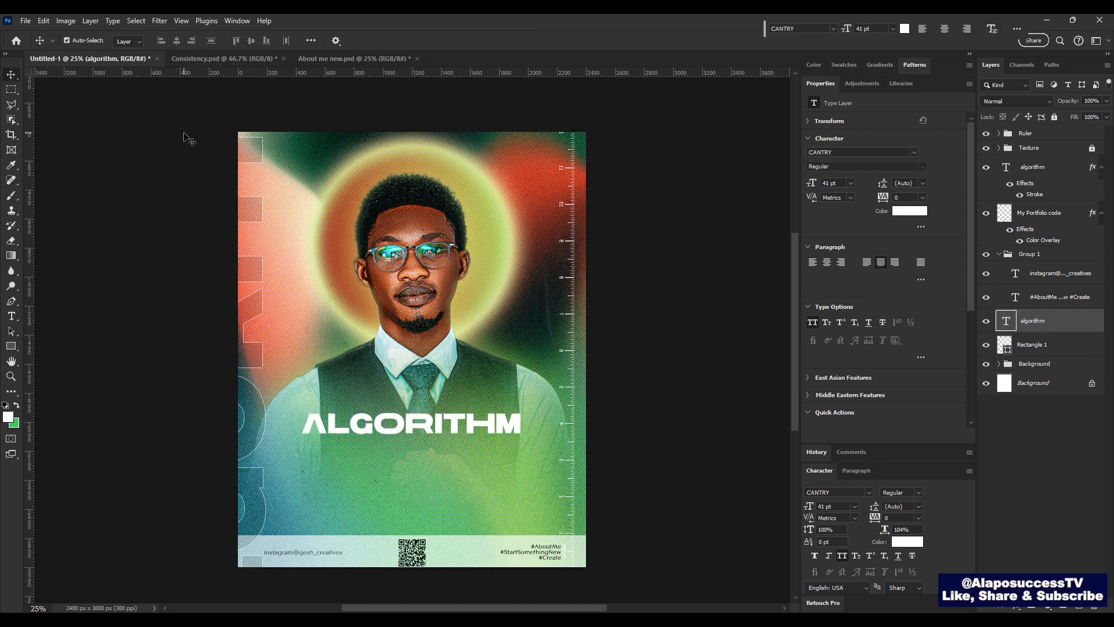
key(shift+Down)
key(shift+Down)
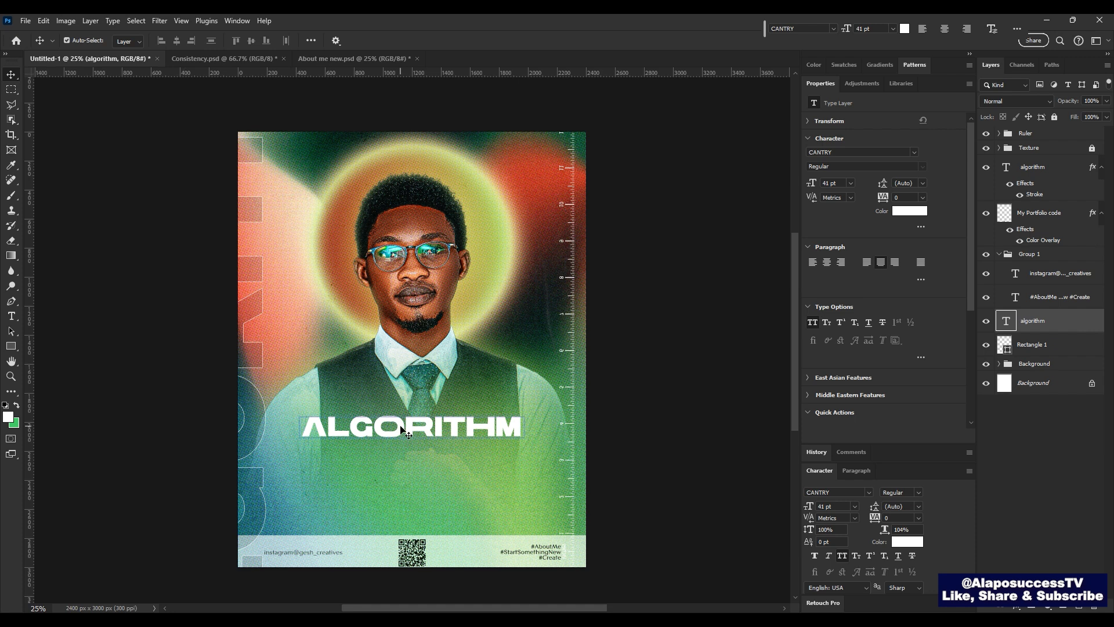
Step: Draw a rectangle about 1742 × 212 px over the ALGORITHM text and place its layer beneath that text
key(u)
drag(292, 413, 544, 444)
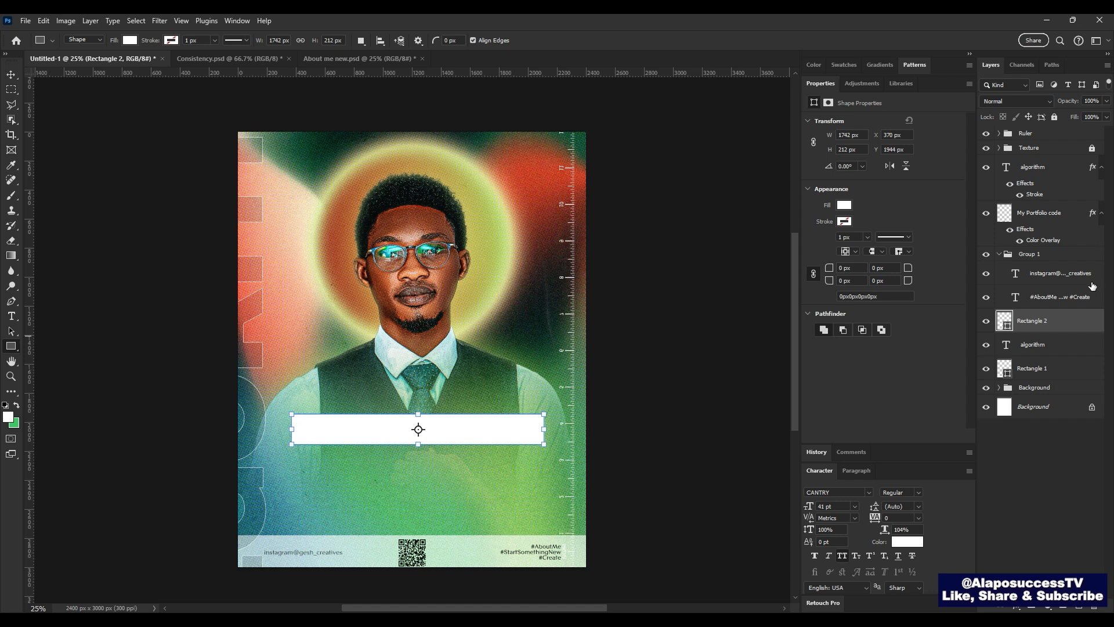
drag(1062, 321, 1058, 351)
Step: Fill the rectangle behind ALGORITHM with a dark green sampled from the man's vest area
double_click(1004, 345)
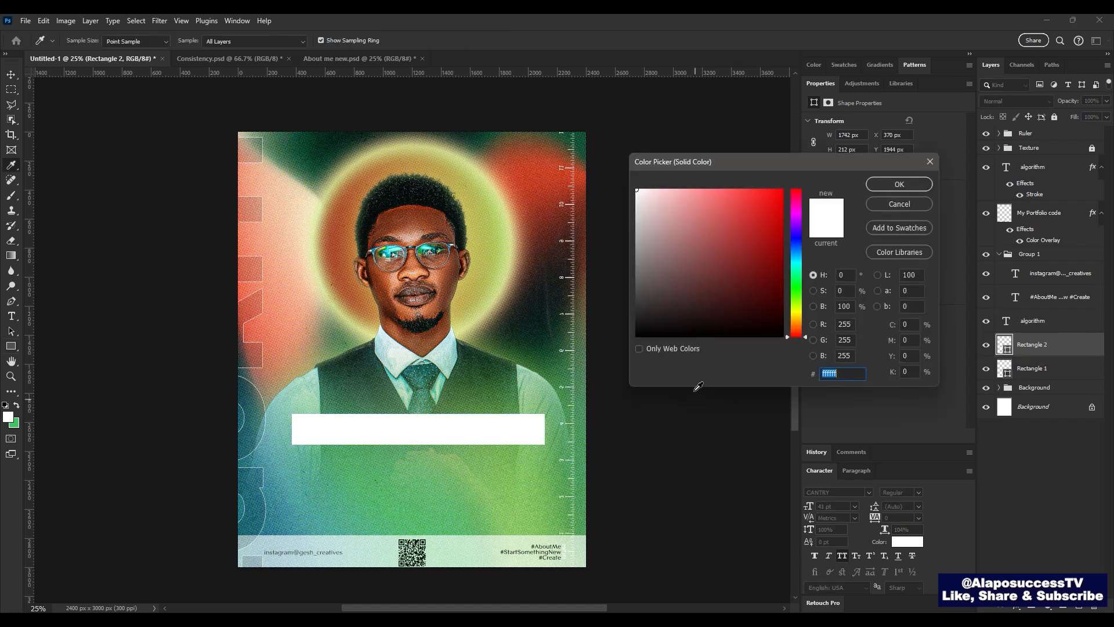
click(495, 388)
key(Return)
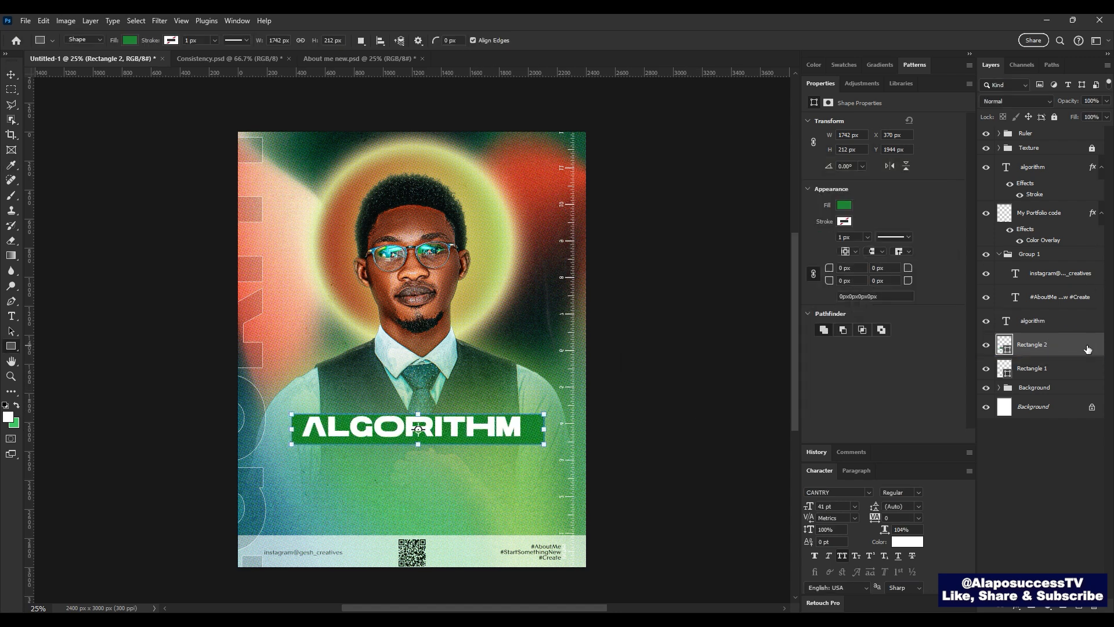
Step: Add a Gradient Overlay to the rectangle behind ALGORITHM using the Foreground to Background preset
double_click(1087, 349)
click(694, 326)
click(672, 327)
click(718, 311)
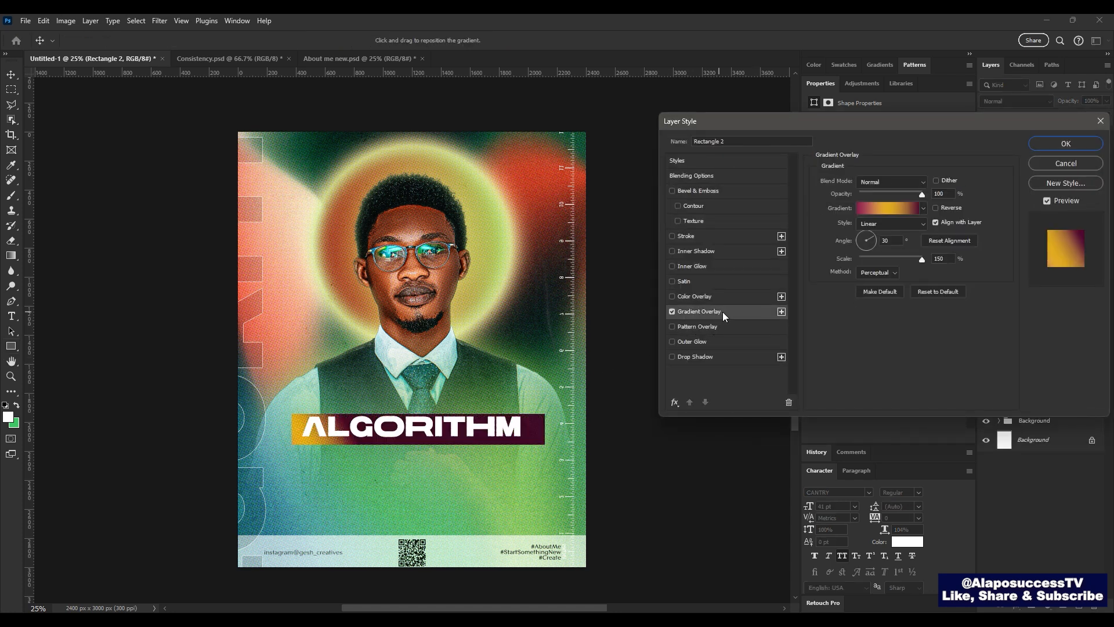
click(888, 210)
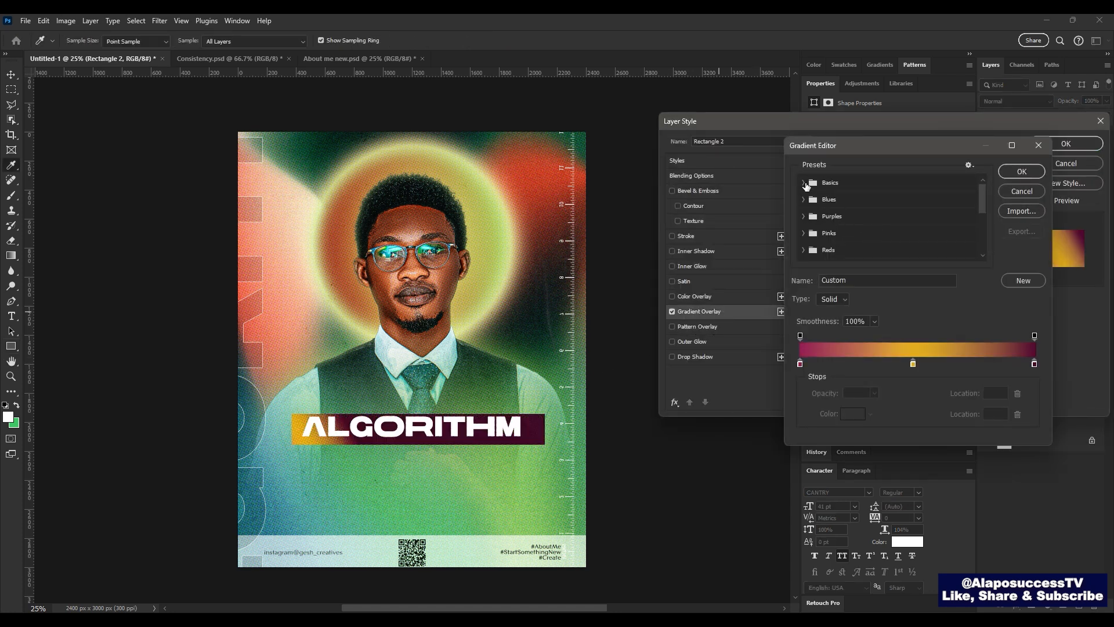
click(804, 182)
click(818, 200)
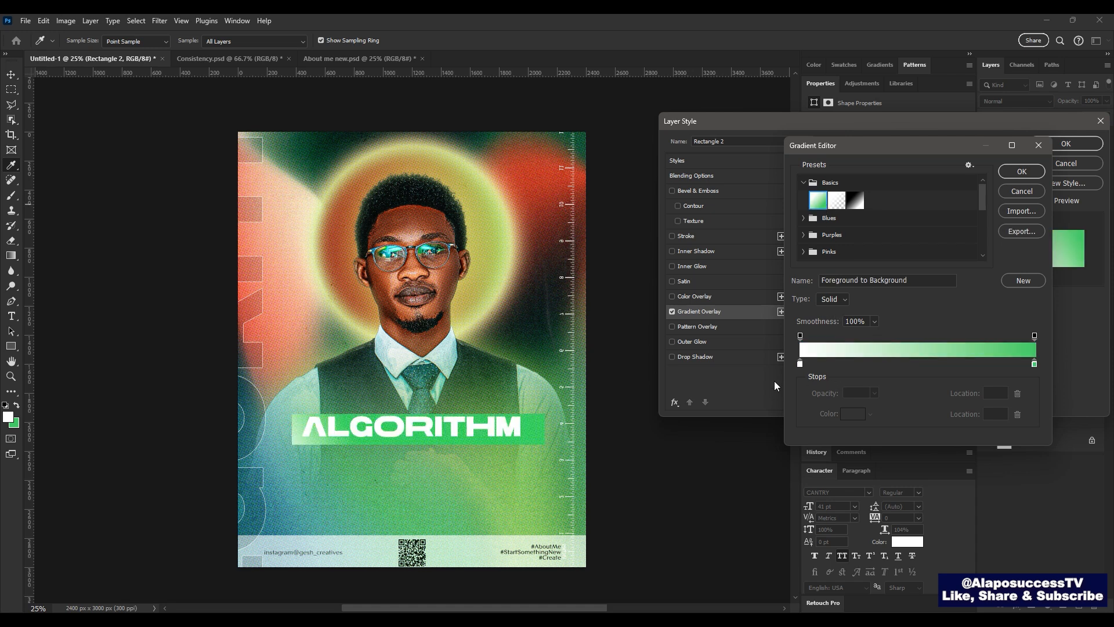
Step: Set the gradient's start to a dark colour sampled from the artwork's top and its end to brown 8e4611, and shift the gradient along the rectangle
double_click(799, 364)
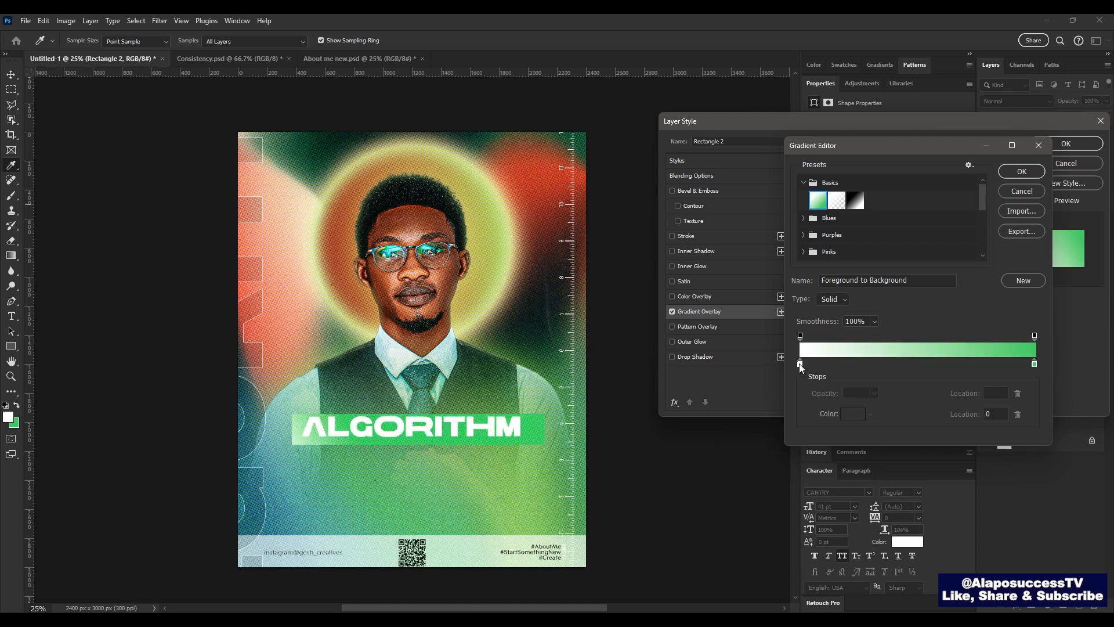
click(477, 137)
key(Return)
double_click(1035, 364)
click(535, 204)
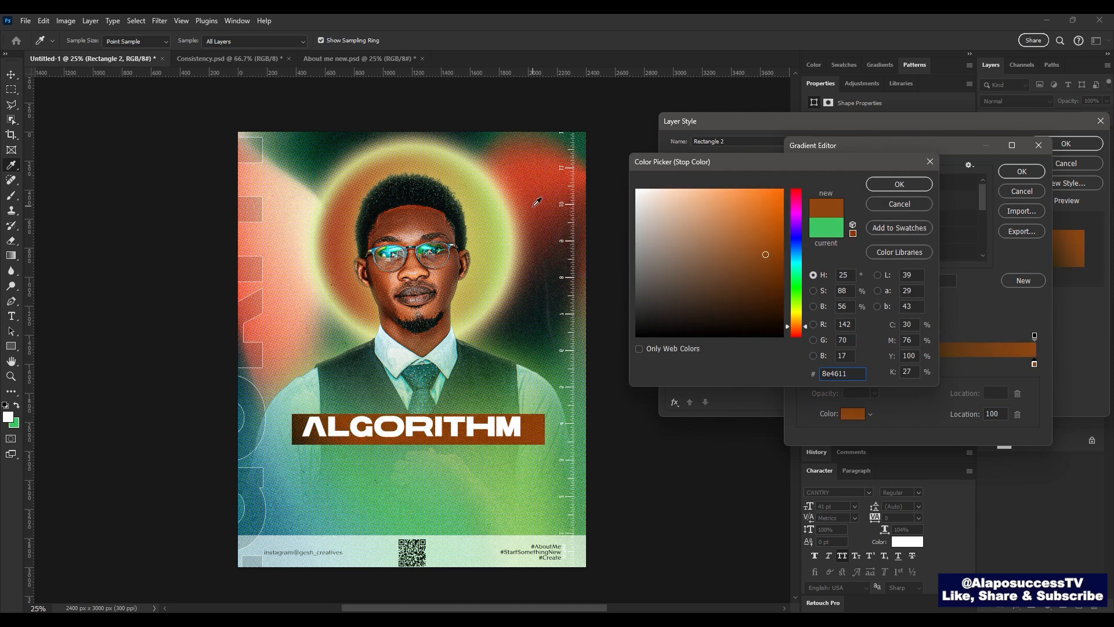
key(Return)
key(Return)
drag(350, 444, 452, 444)
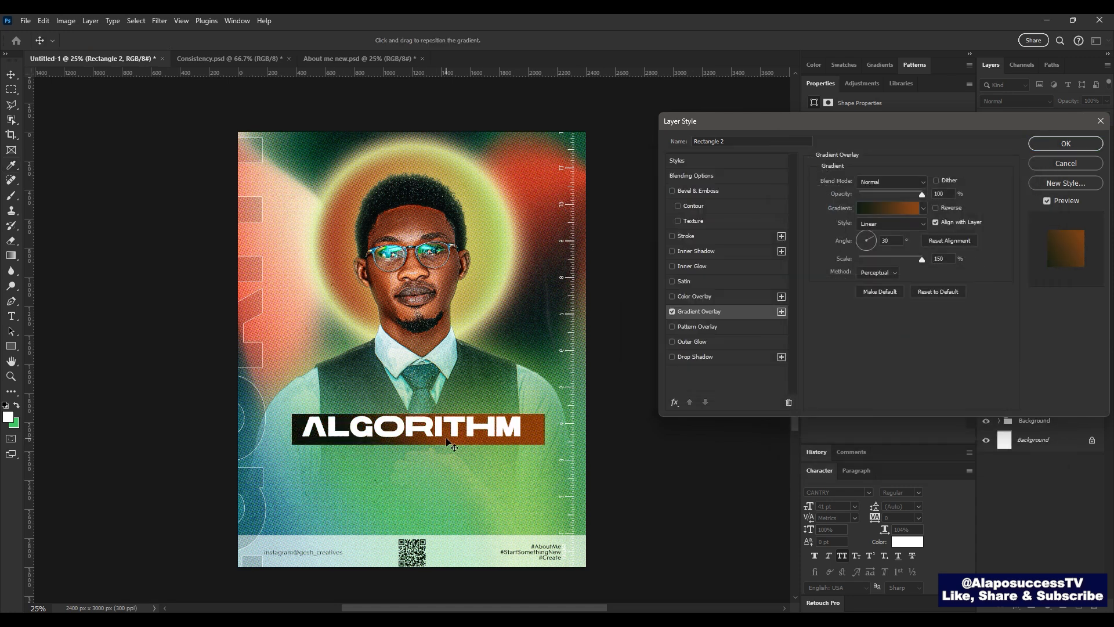
Step: Change the gradient's start colour to dark green 073410 and apply the layer style
click(869, 203)
double_click(799, 364)
click(754, 283)
mouse_move(754, 284)
mouse_down()
mouse_move(756, 268)
mouse_move(762, 290)
mouse_up()
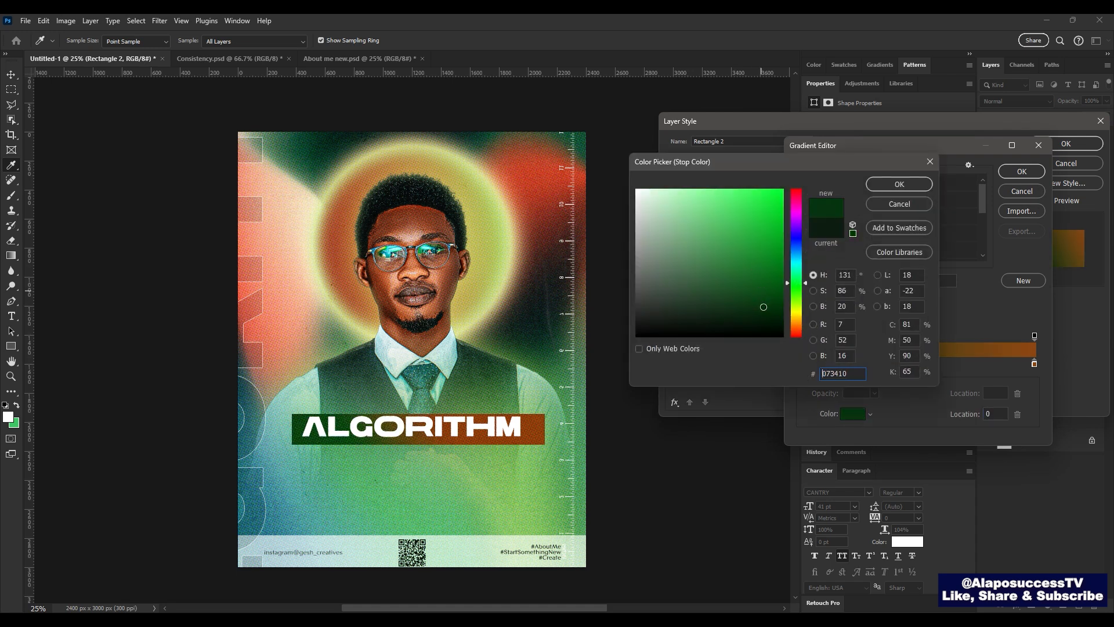
key(Return)
key(Return)
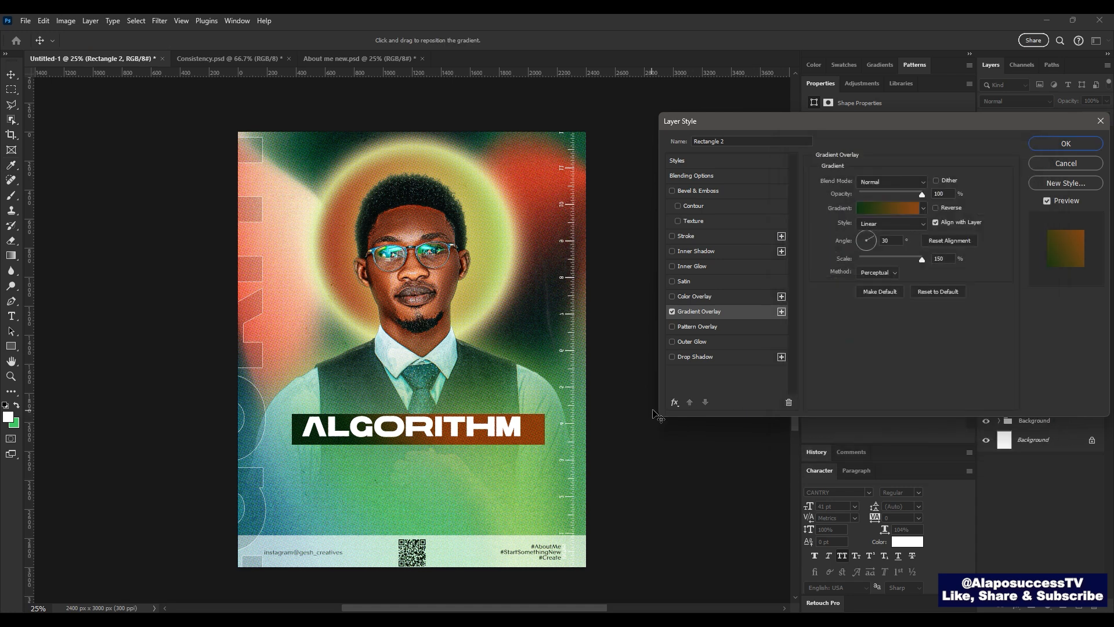
key(Return)
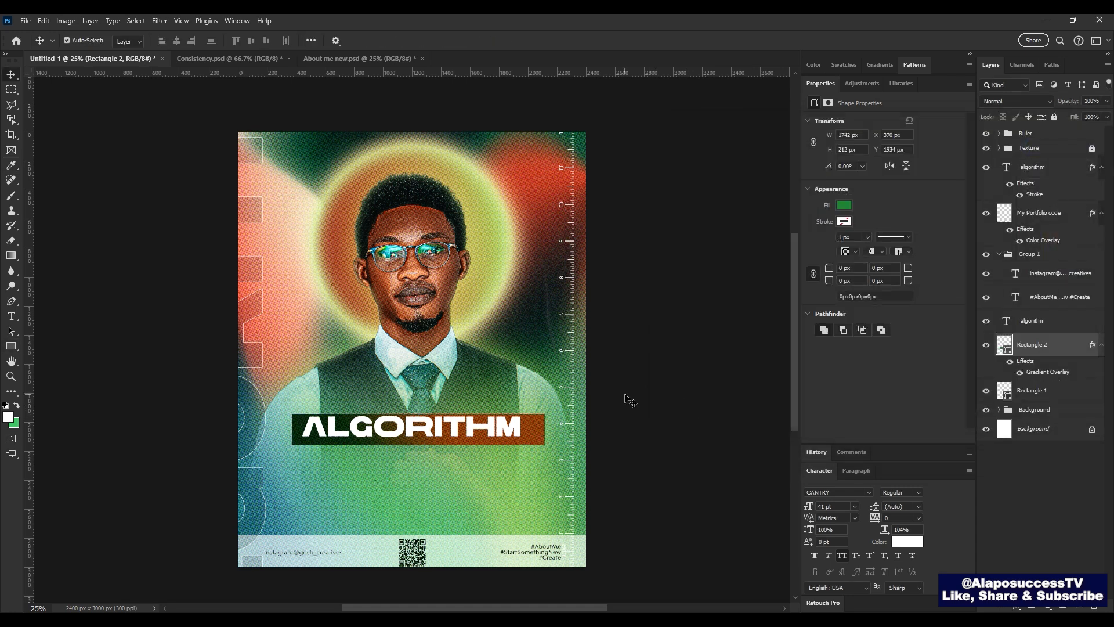
Step: Nudge the gradient rectangle up to Y 1928 px and add a layer mask fading out both its ends with black-to-transparent gradients
key(shift+Up)
key(shift+Up)
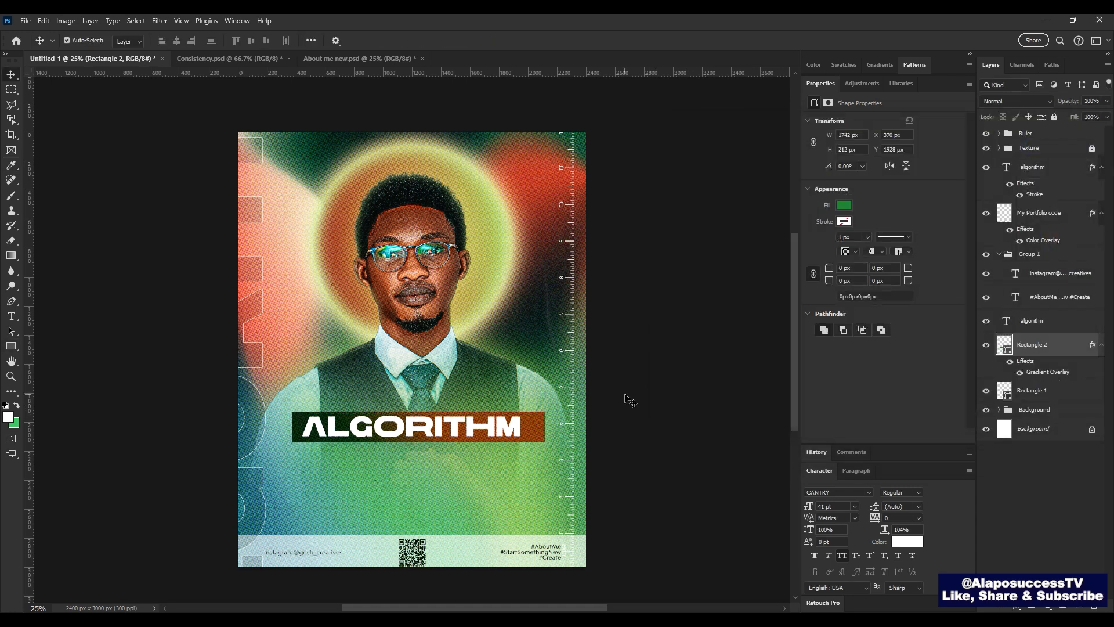
click(1032, 609)
key(g)
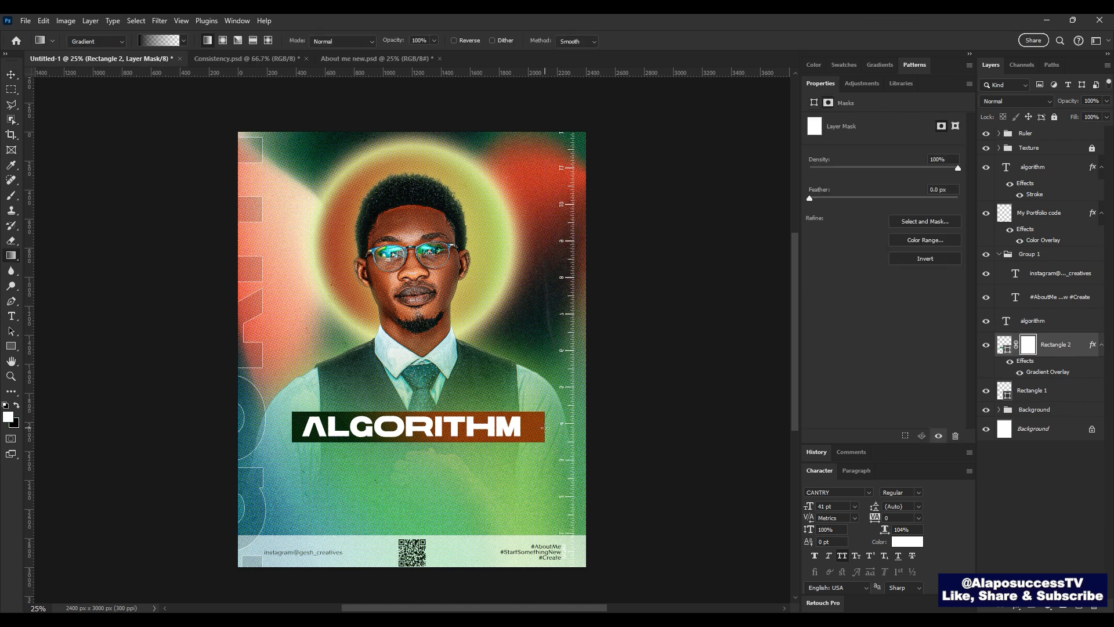
drag(545, 428, 466, 427)
drag(291, 425, 352, 426)
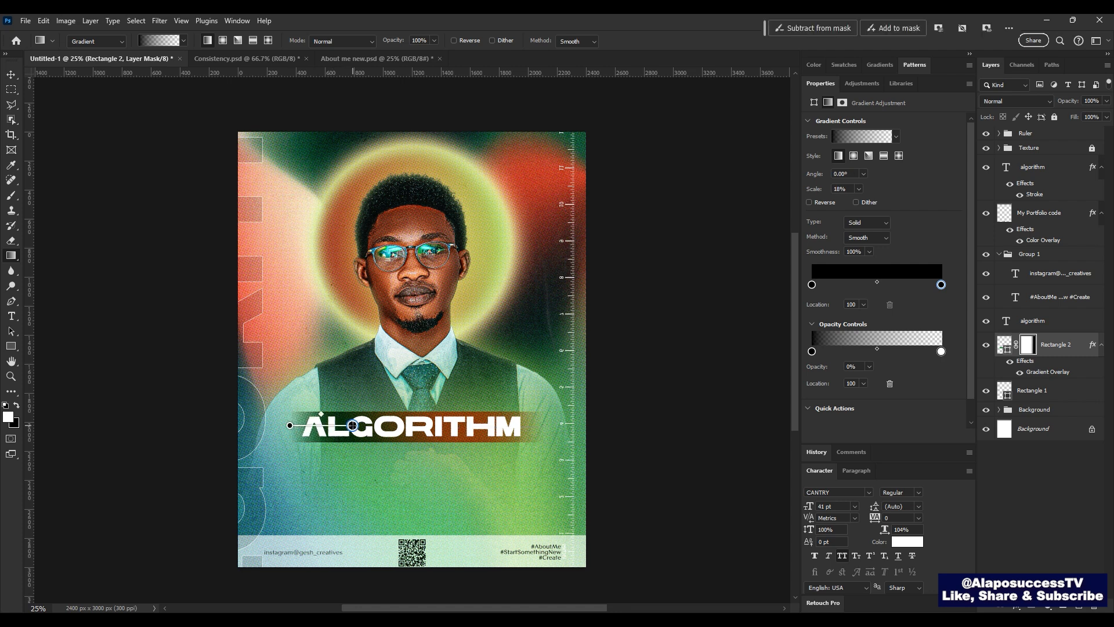
Step: Group the ALGORITHM text with its gradient rectangle and place the group above Group 1
key(v)
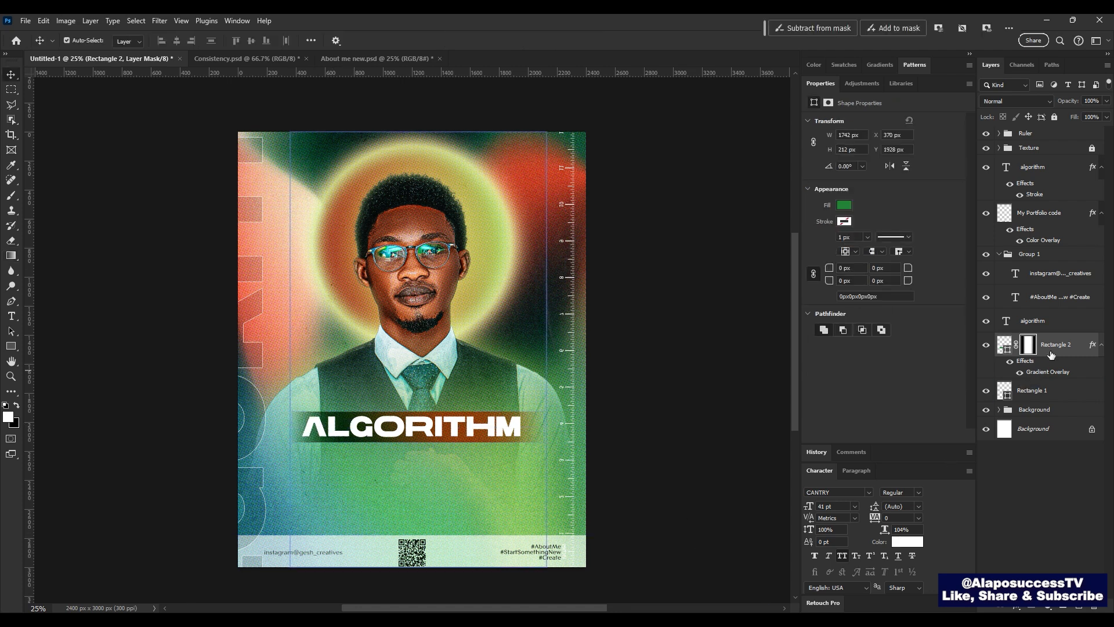
shift+click(1061, 327)
key(ctrl+g)
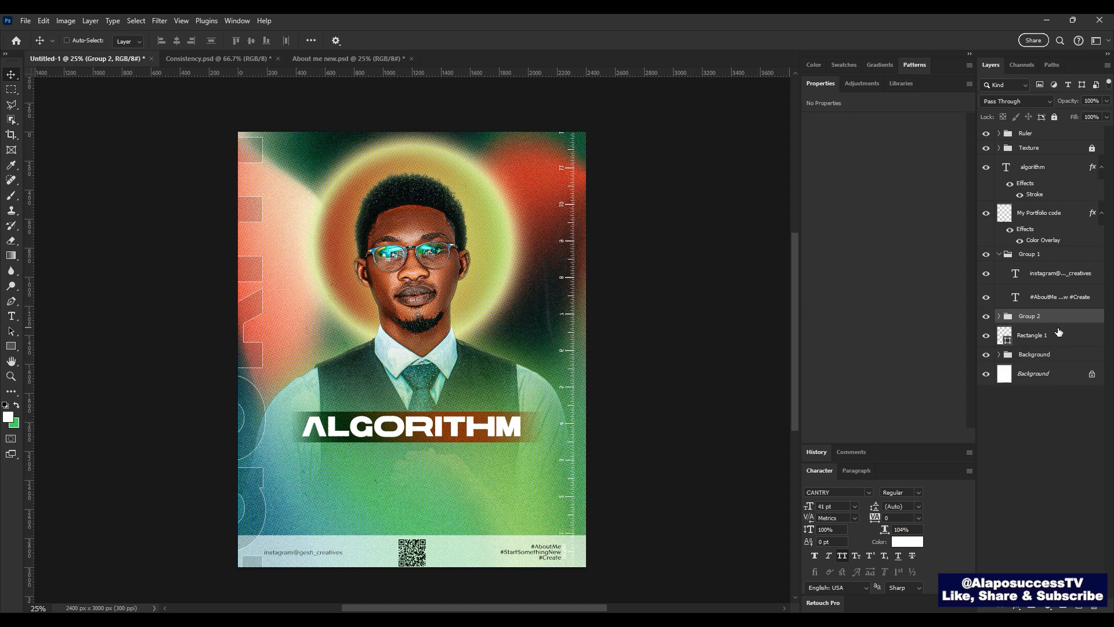
drag(1054, 318, 1044, 248)
Step: Rename the new group to Main Text and move it slightly higher on the man's chest
double_click(1035, 253)
text(Ma)
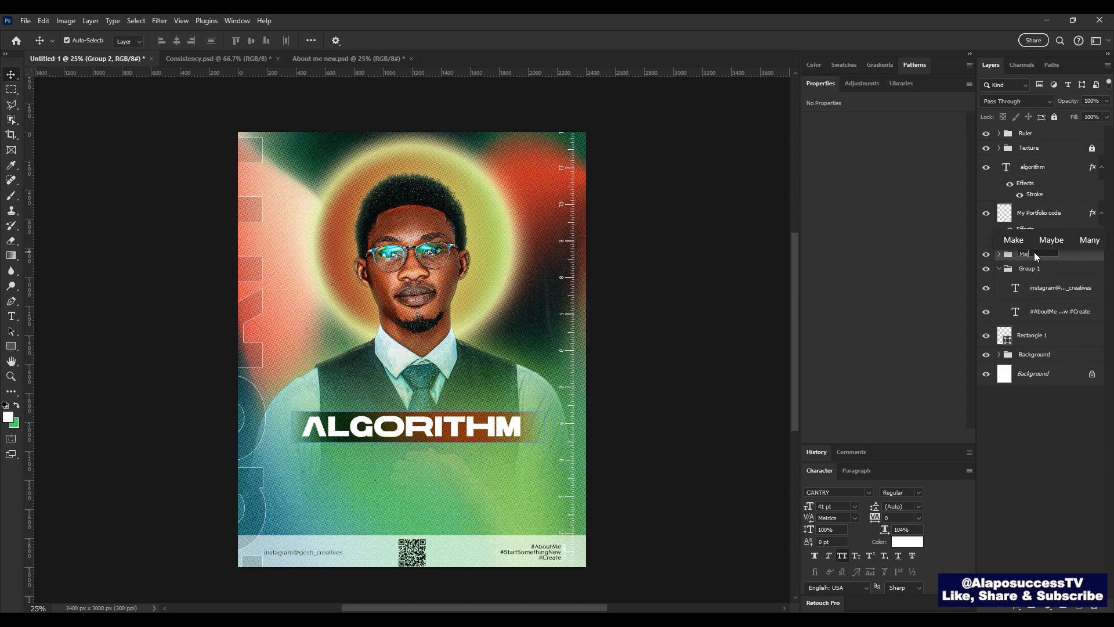
text(in Text)
key(Return)
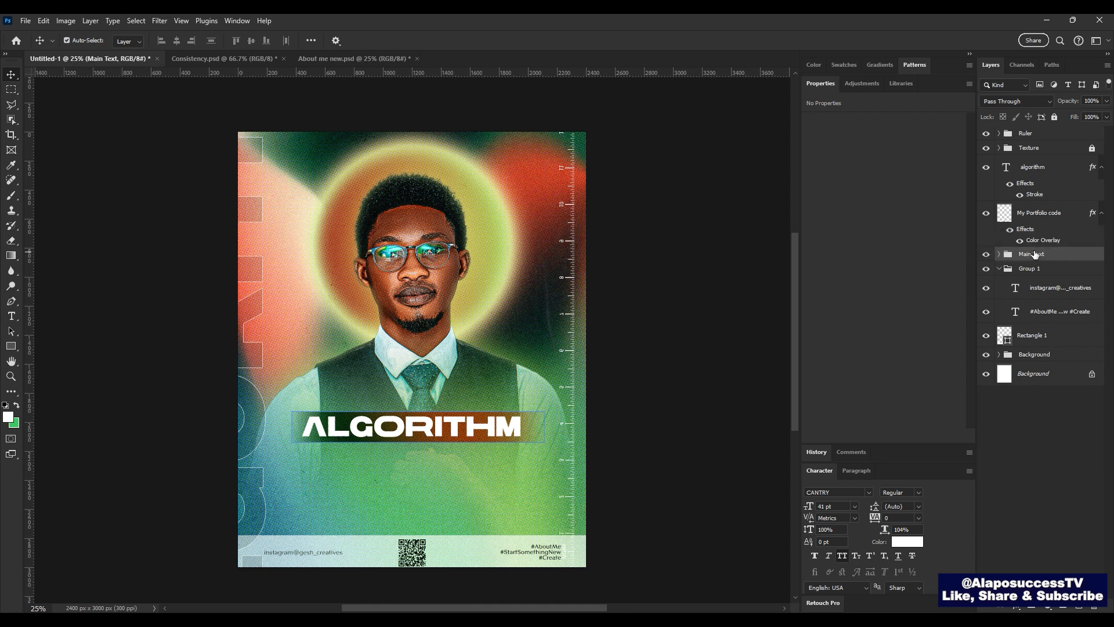
drag(432, 358, 432, 339)
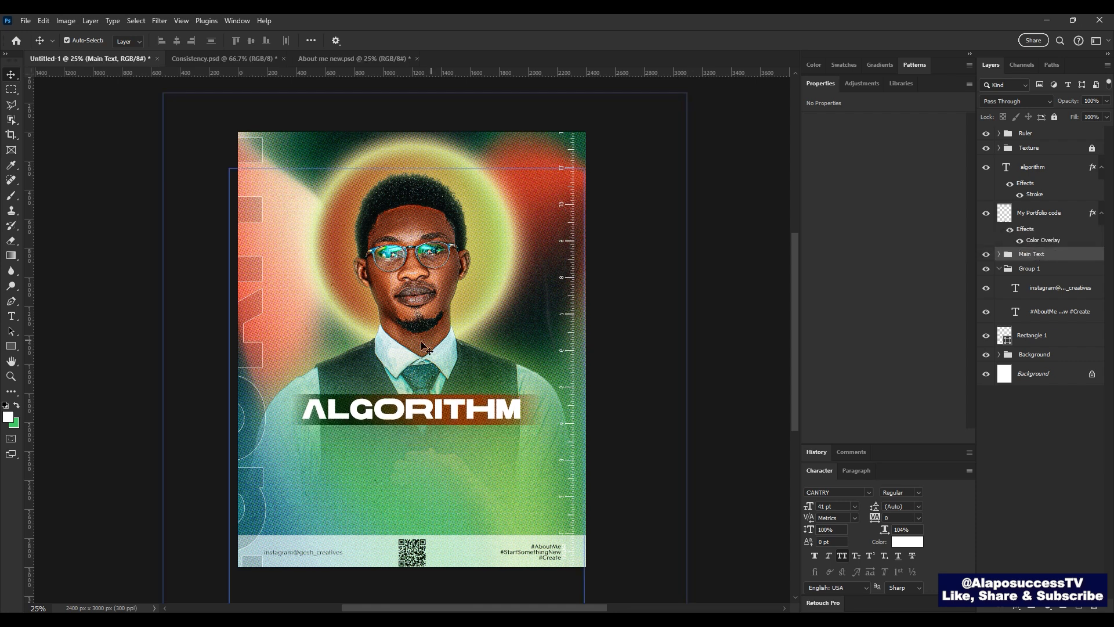
Step: Switch to WhatsApp and ask Meta AI to "Create a short text on Brand Algorithm"
click(604, 620)
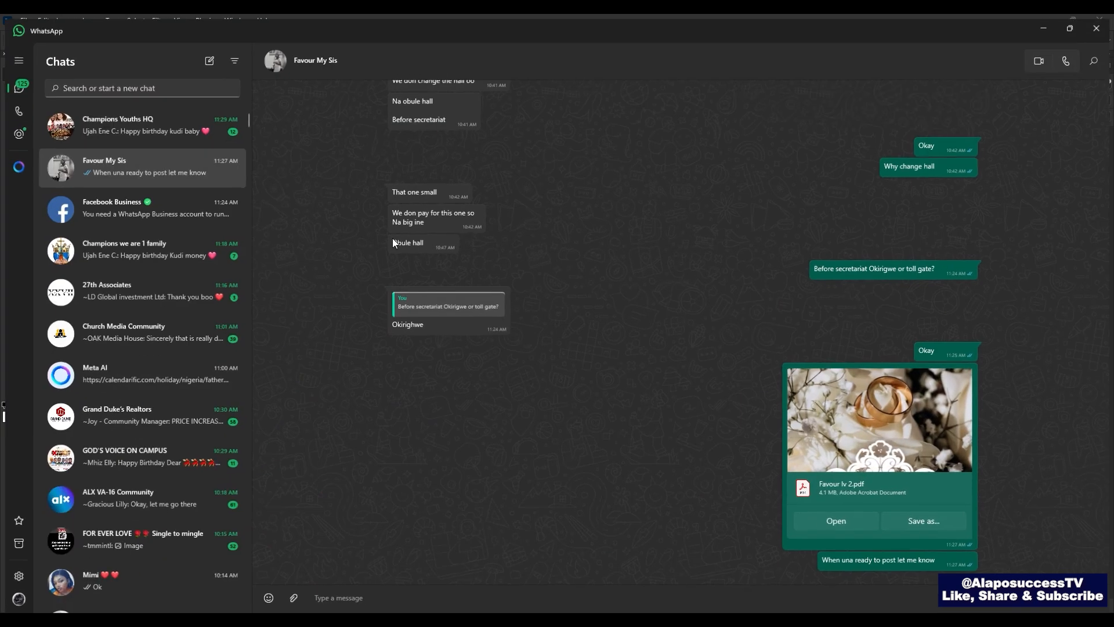
click(14, 172)
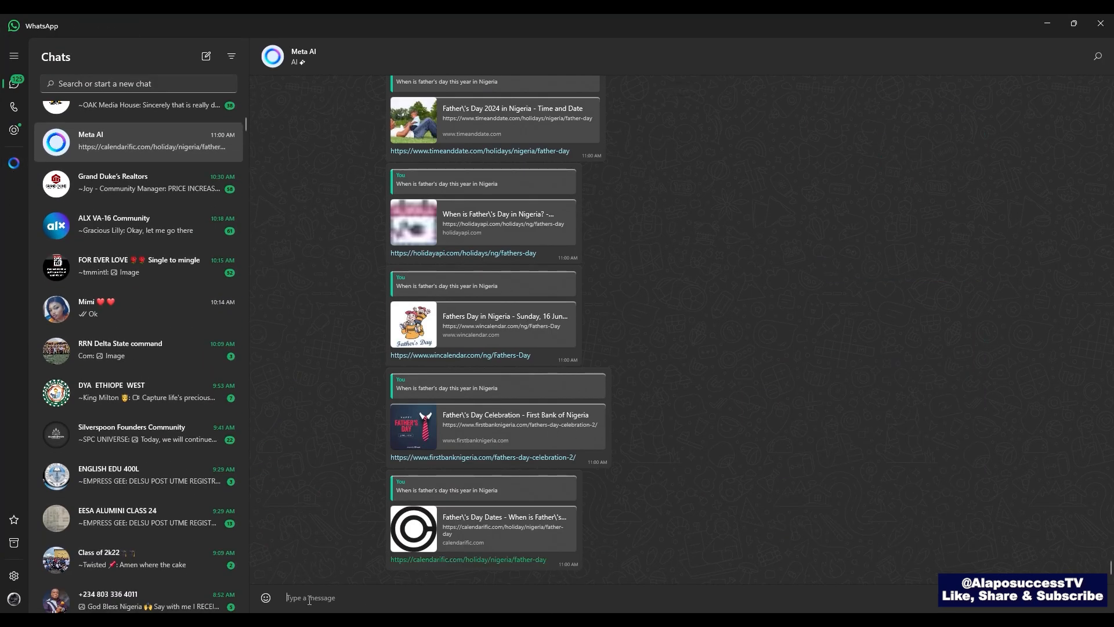
text(Create )
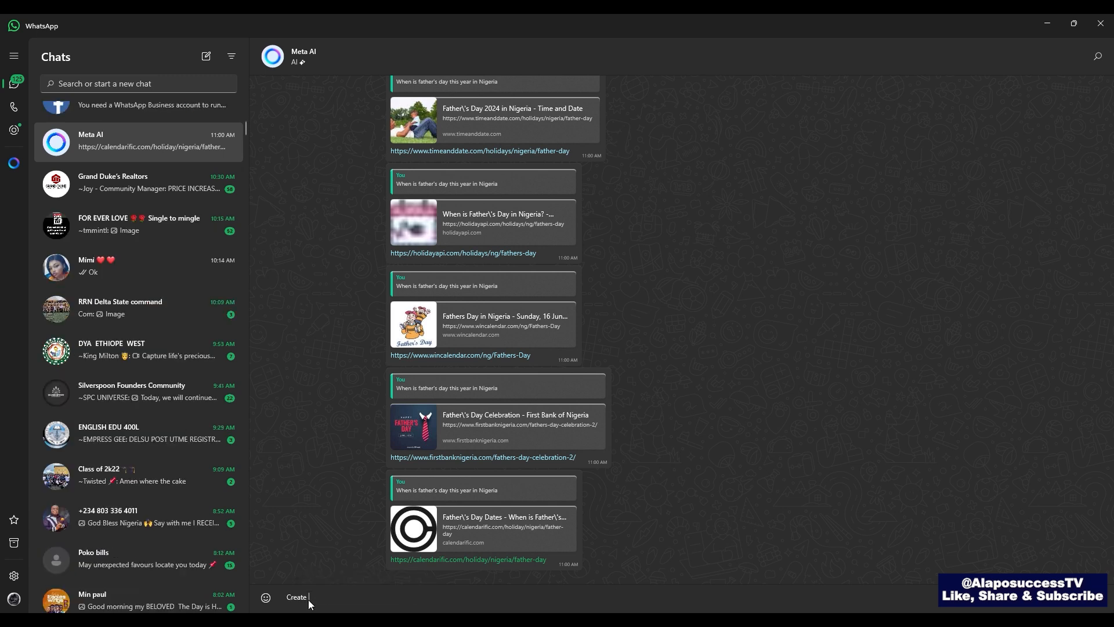
text(a short )
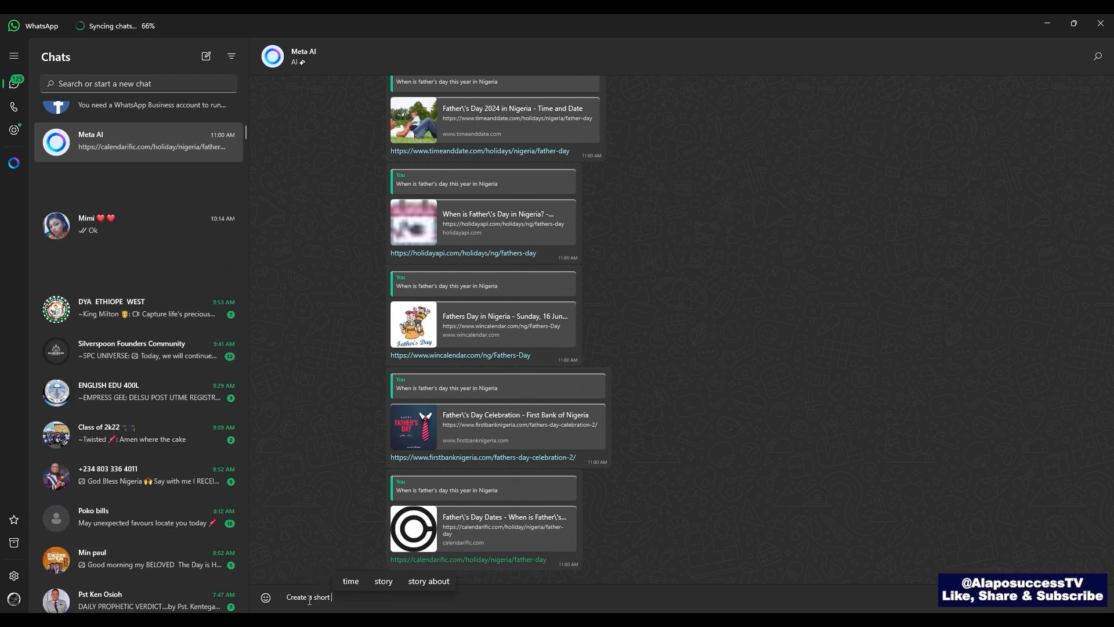
text(text )
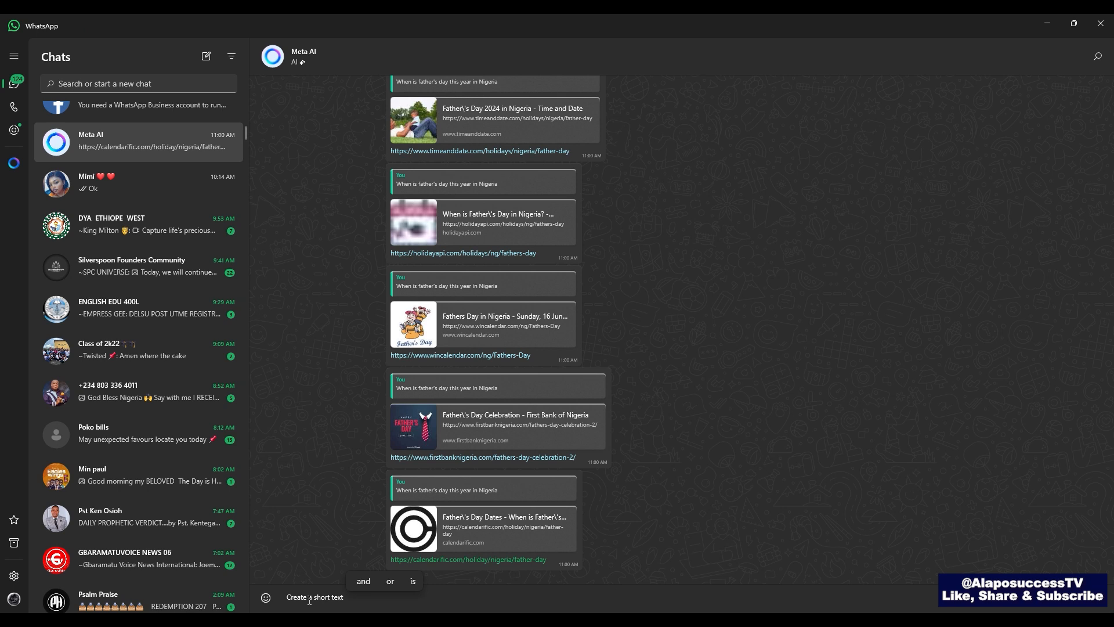
text(on Brand Al)
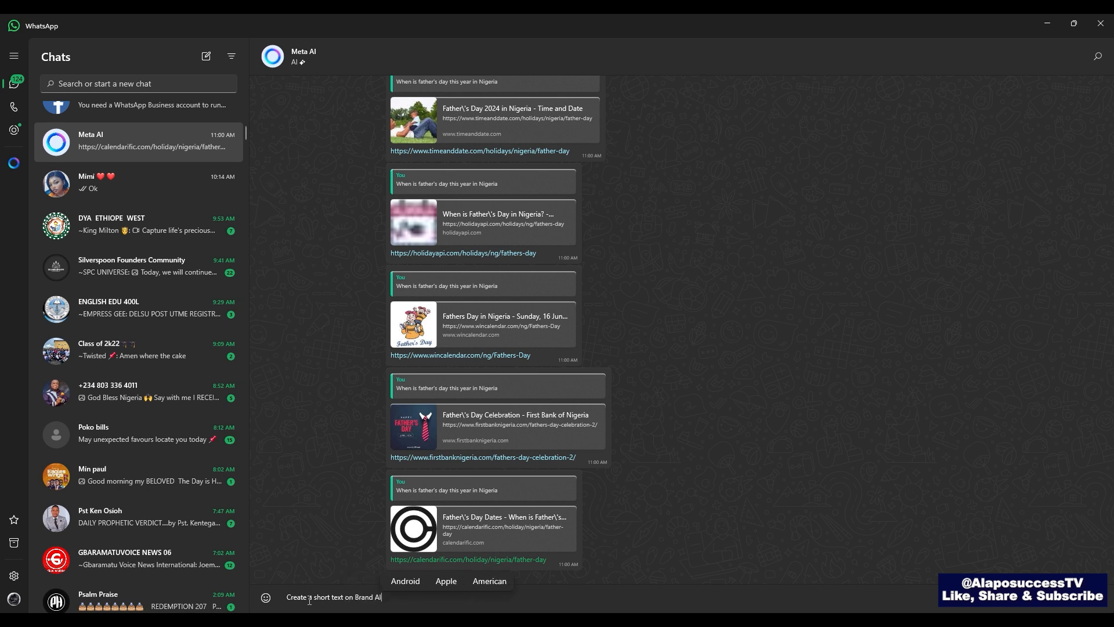
text(gorithm)
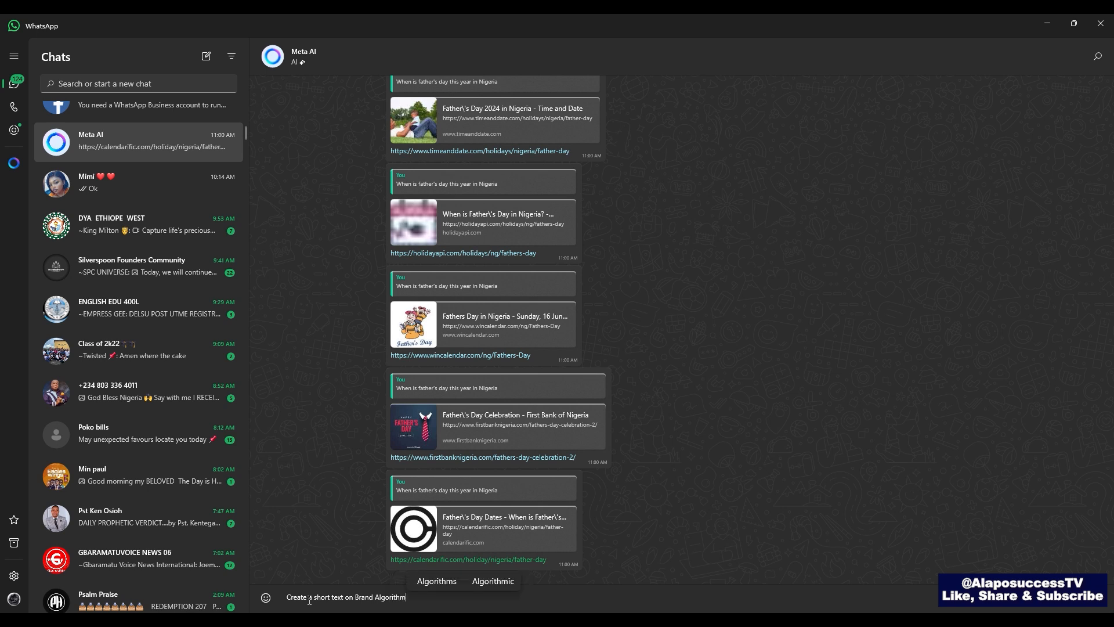
key(Return)
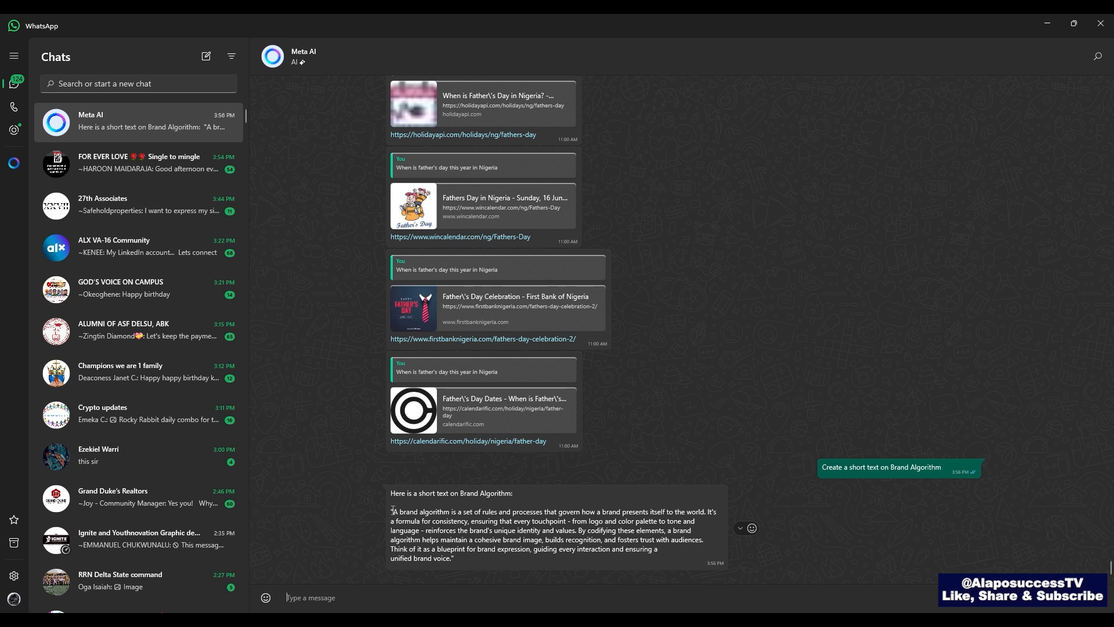
Step: Copy the quoted brand algorithm paragraph and, back in Photoshop, paste it into a text box below the ALGORITHM title, above the Main Text group
drag(393, 511, 472, 569)
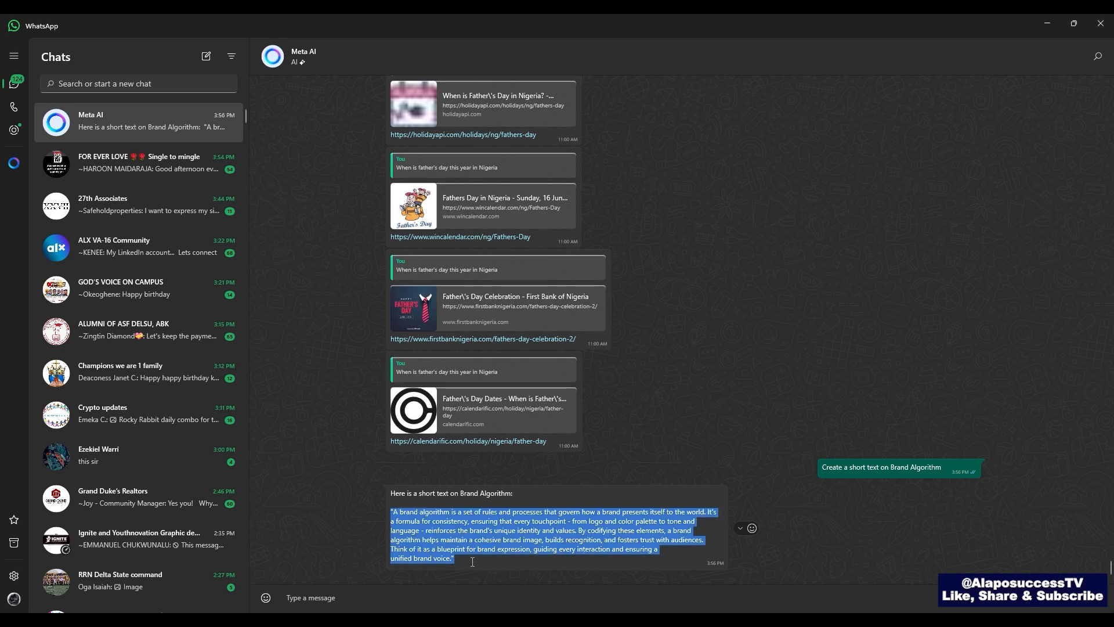
key(alt+Tab)
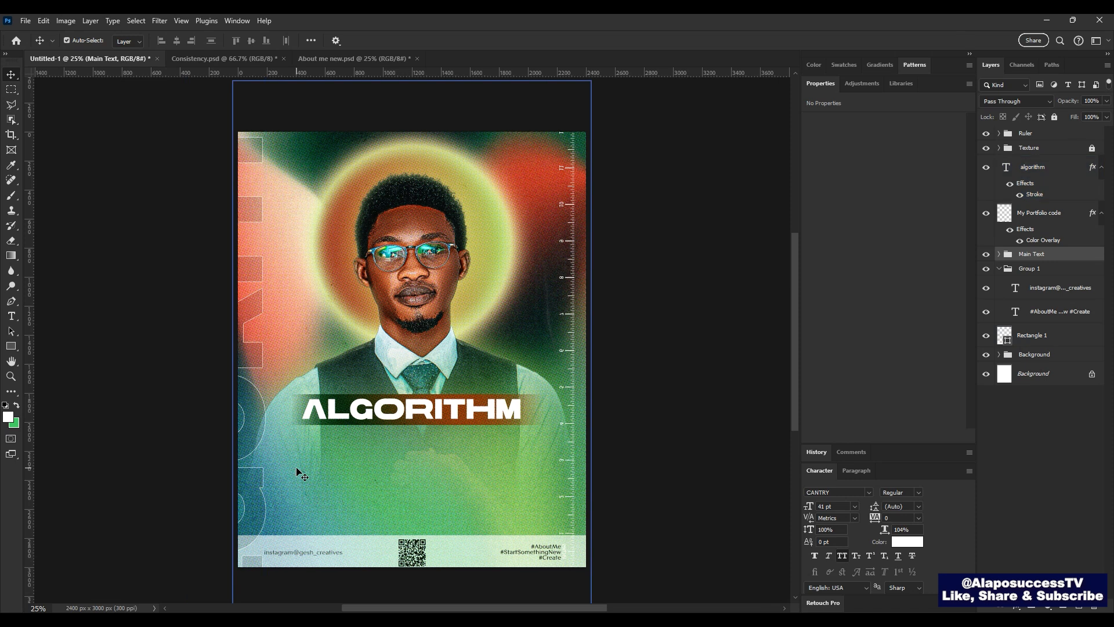
key(t)
click(281, 438)
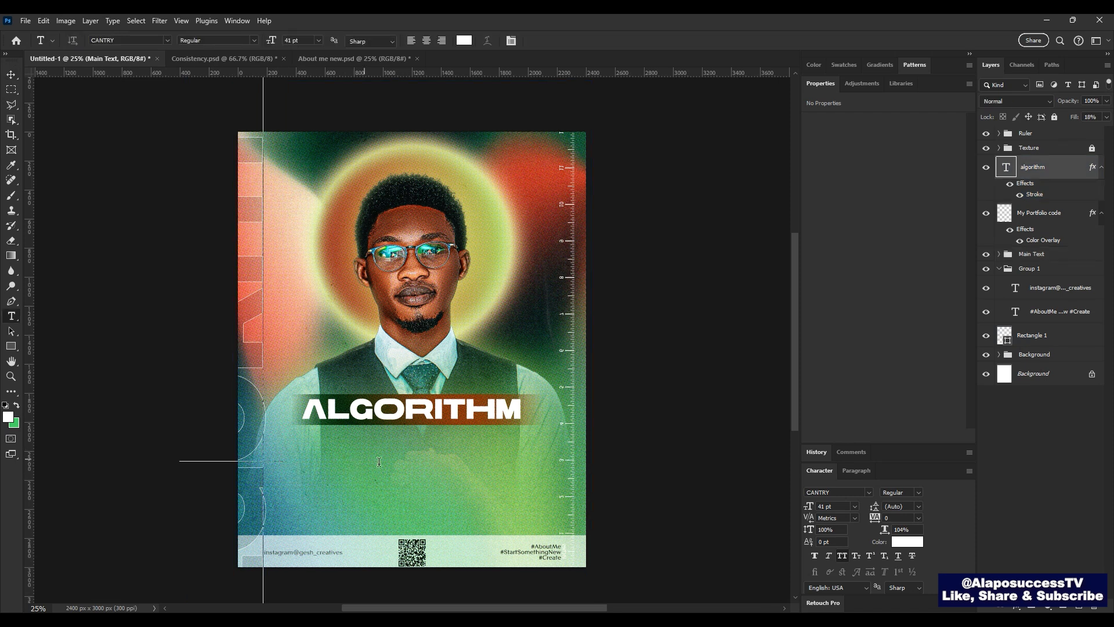
click(1050, 216)
click(1038, 257)
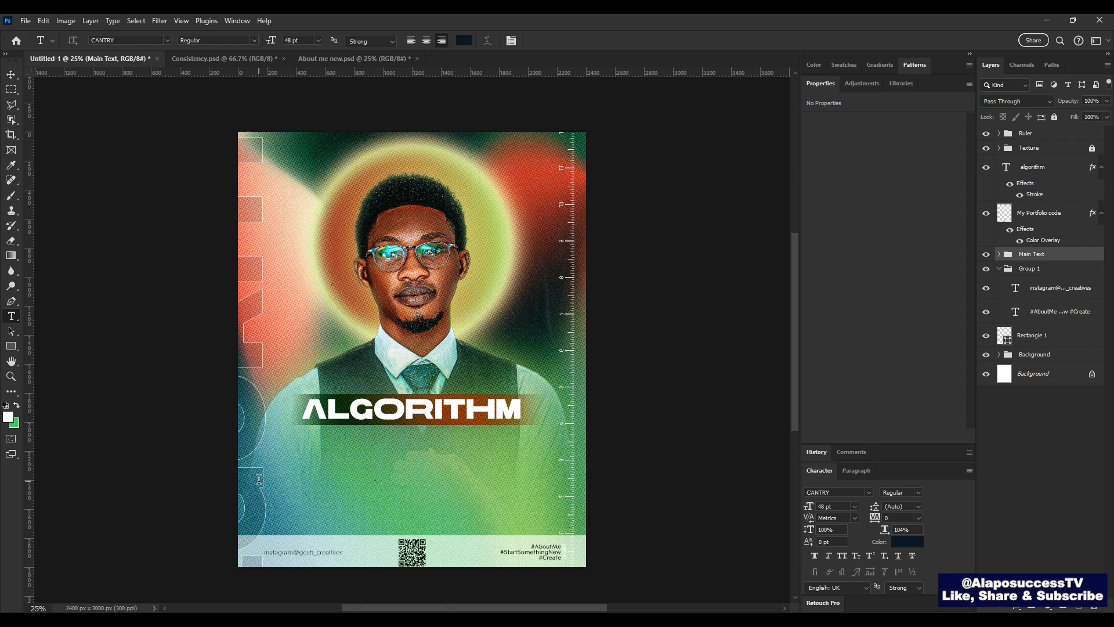
drag(299, 449, 544, 530)
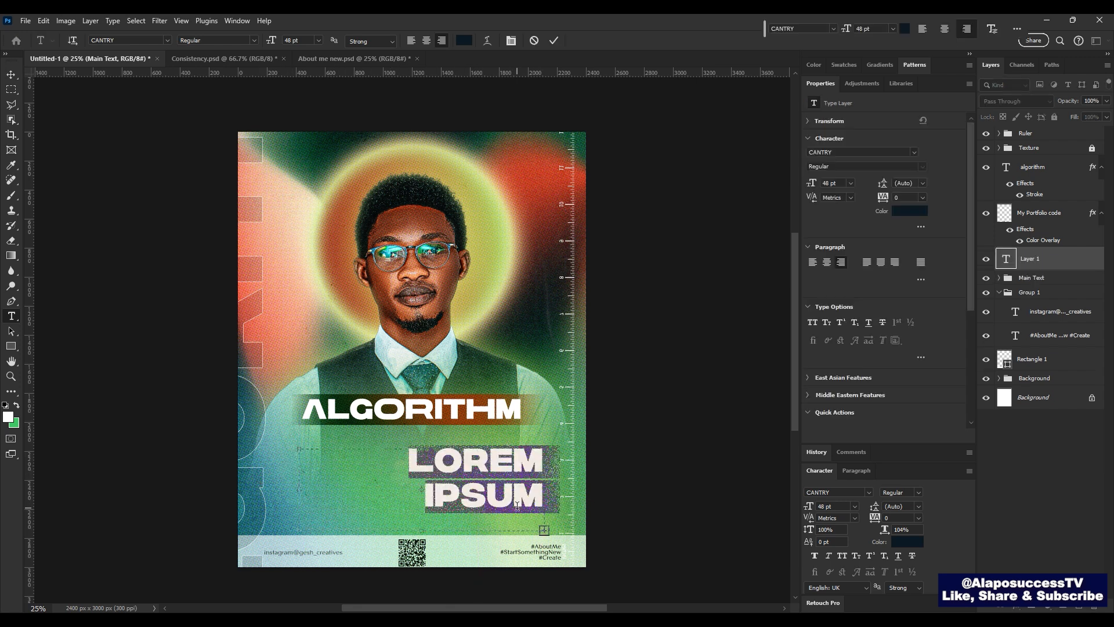
text(A BRAND ALGORITHM)
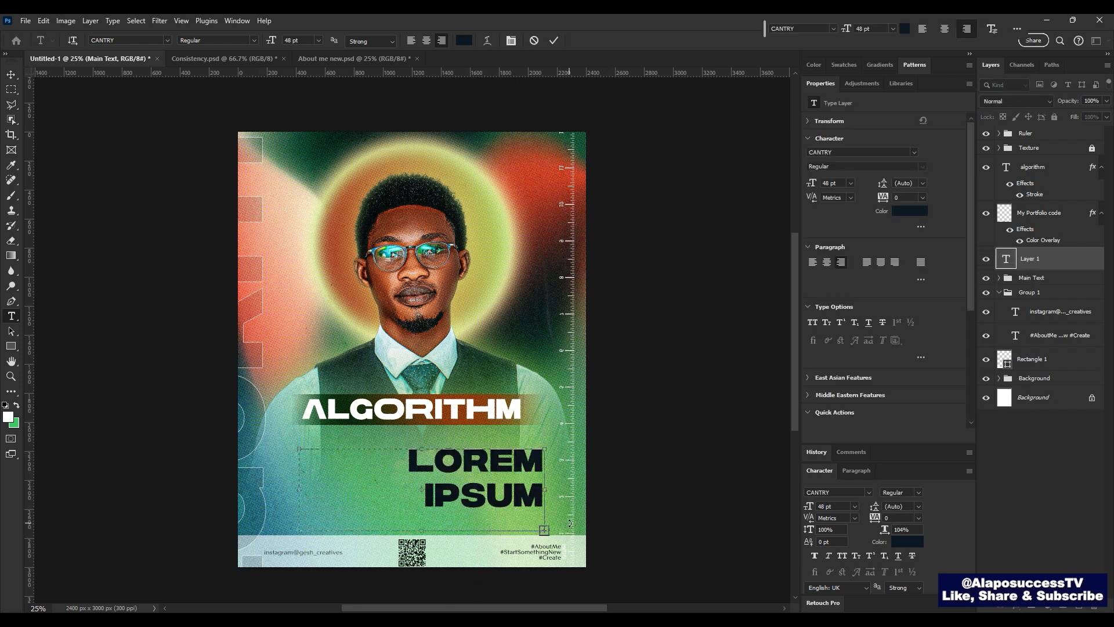
Step: Change the whole pasted paragraph's font to Contax Sans 75 Bold
key(ctrl+a)
click(850, 492)
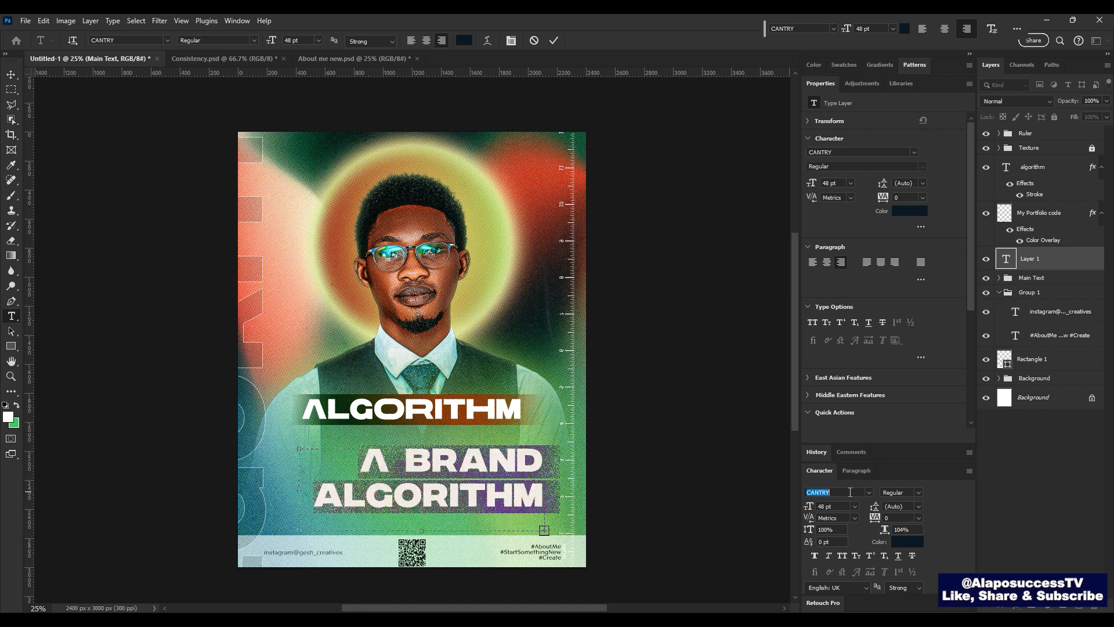
text(contax)
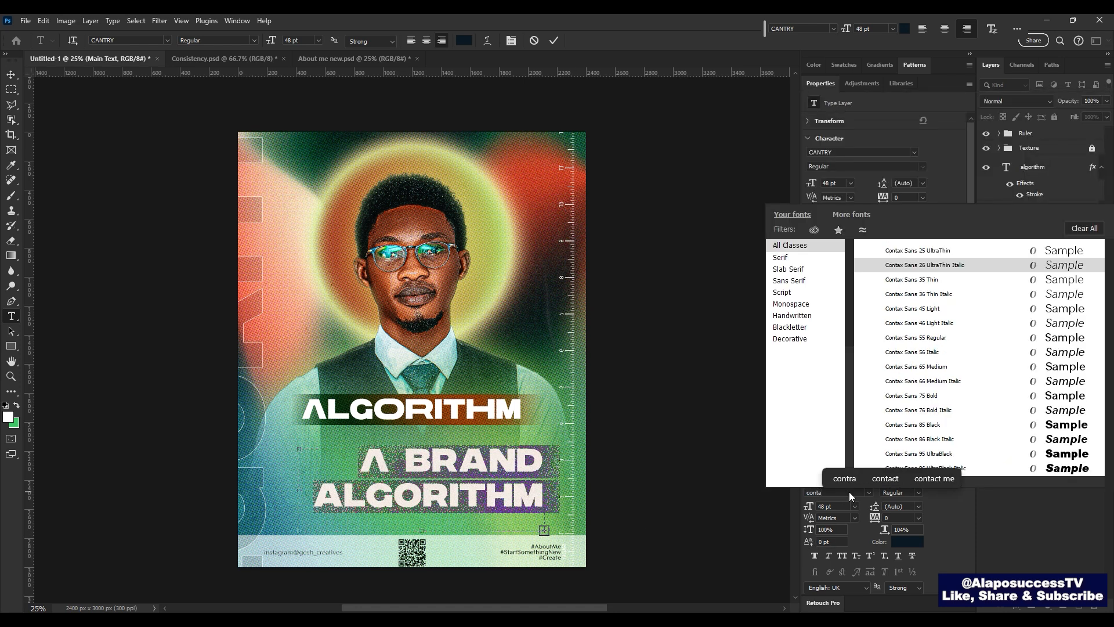
key(Down)
key(Down)
key(Down)
key(Down)
key(Down)
key(Down)
key(Down)
key(Down)
key(Down)
key(Down)
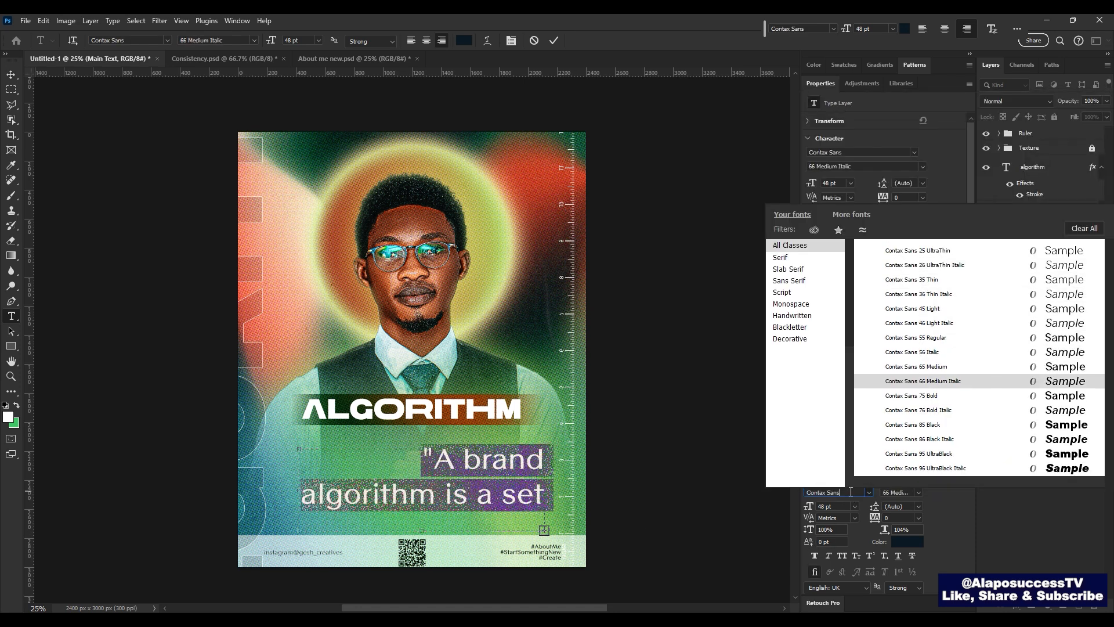
key(Up)
key(Return)
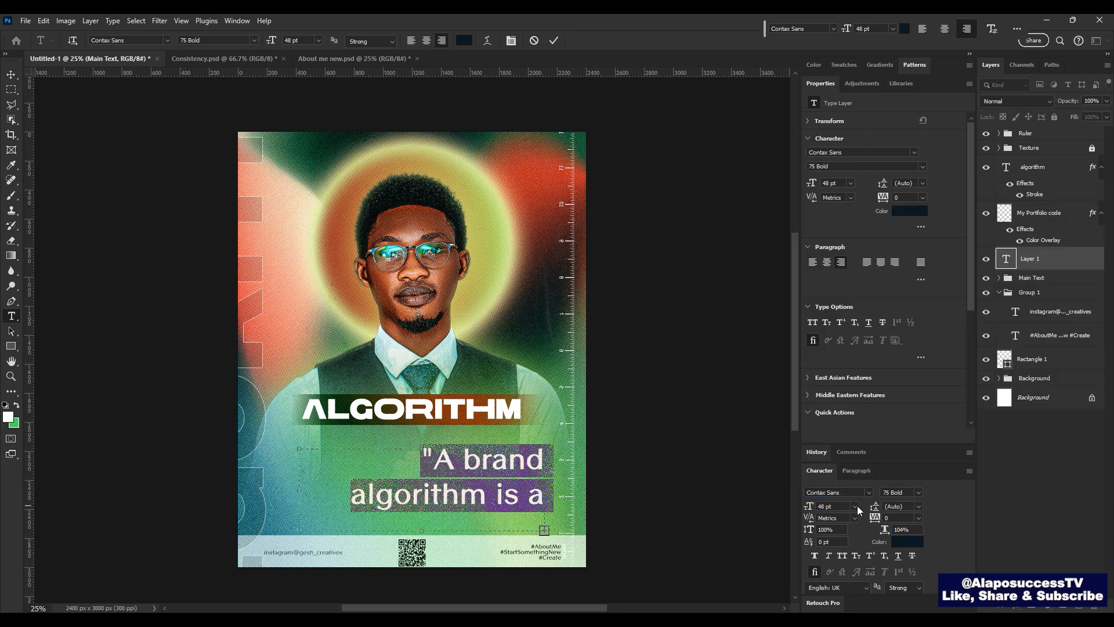
Step: Reduce the paragraph's font size to 12 pt so all of it fits in the text box
key(Down)
key(Down)
key(Down)
key(Down)
key(Down)
key(Down)
key(Down)
key(Down)
key(Down)
key(Down)
key(Down)
key(Down)
key(Down)
key(Down)
key(Down)
key(Down)
key(Down)
key(Down)
key(Down)
key(Down)
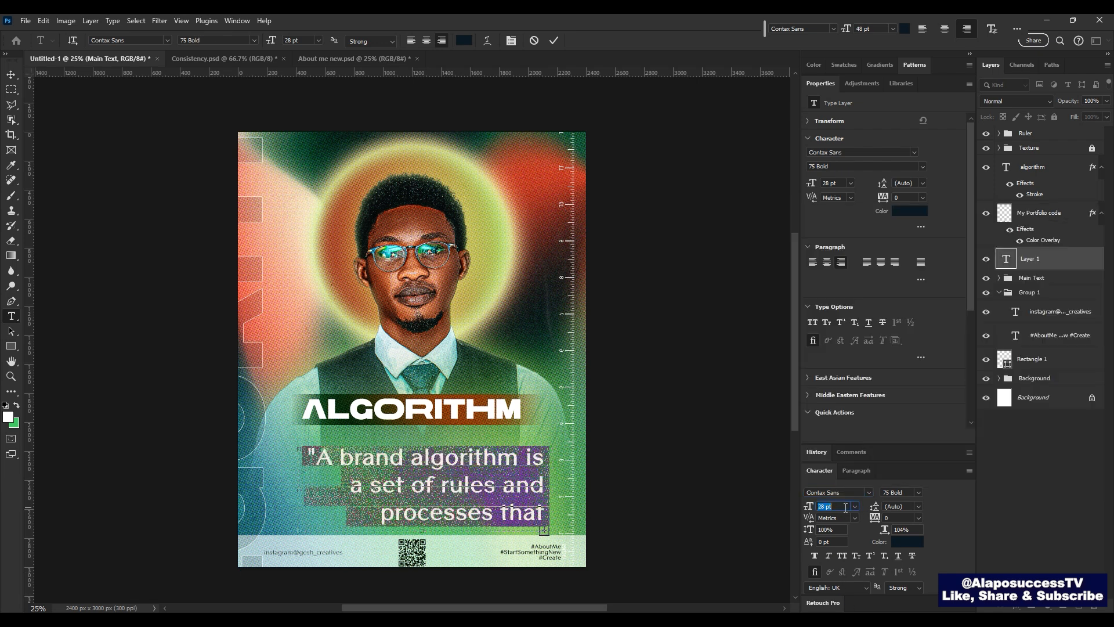
key(Up)
key(Up)
key(Up)
key(Up)
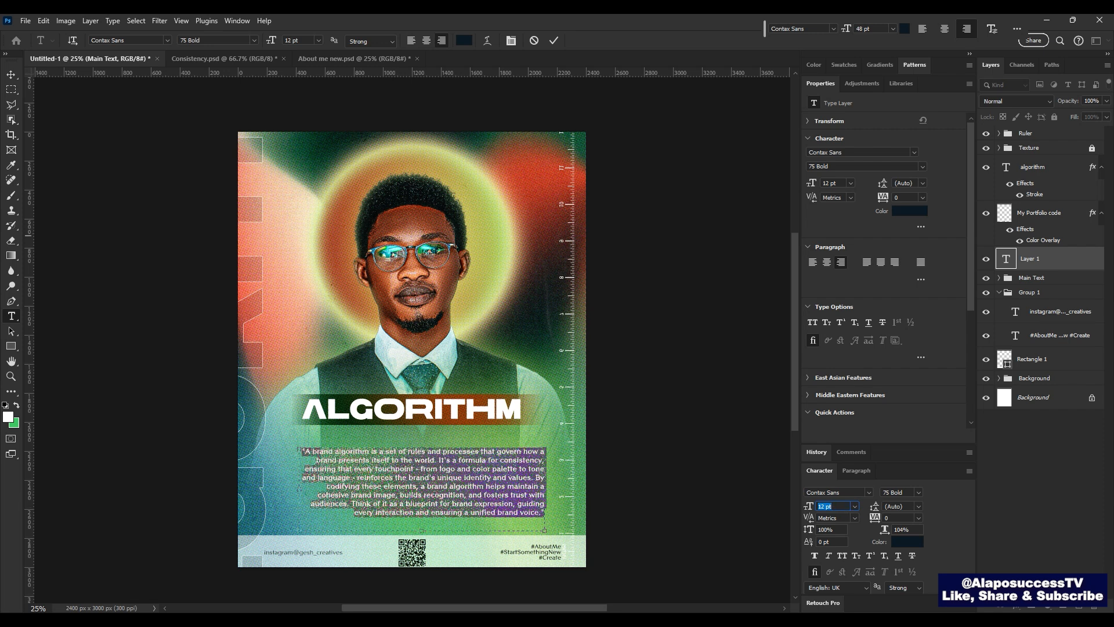
Step: Justify the paragraph with its last line centred and commit the text
click(880, 264)
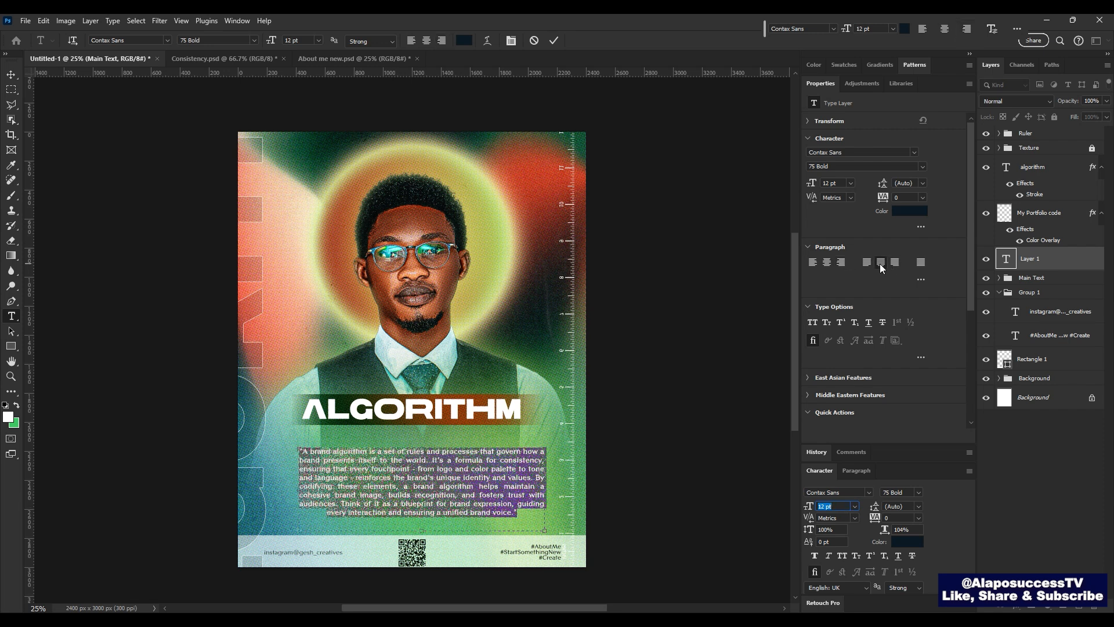
click(1061, 269)
key(v)
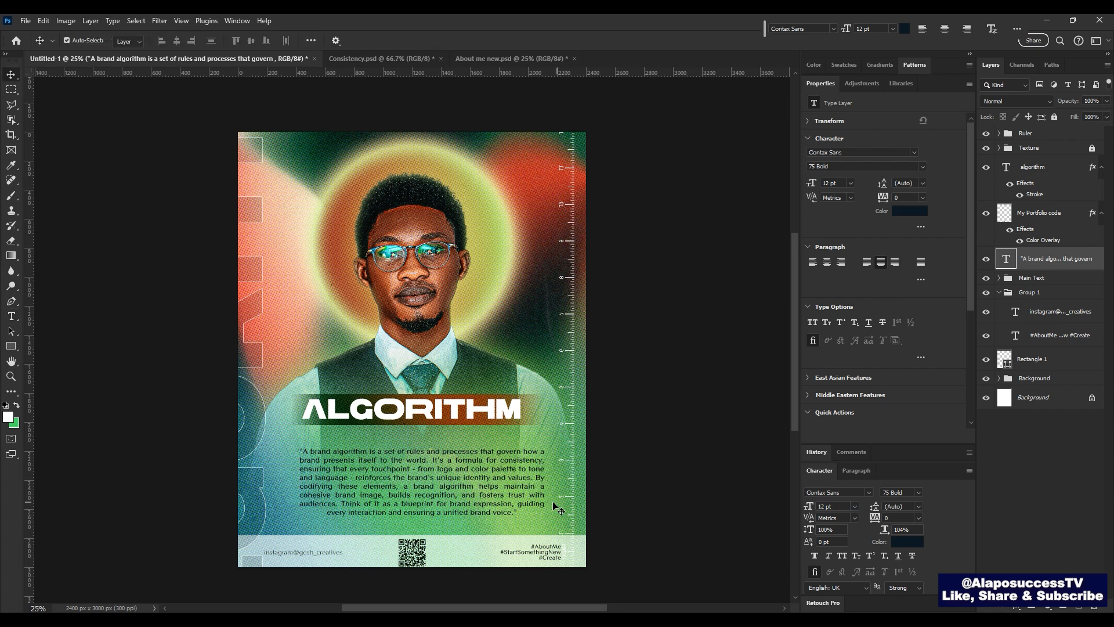
Step: Move the paragraph slightly up and centre it horizontally on the canvas
drag(558, 510, 557, 505)
key(ctrl+a)
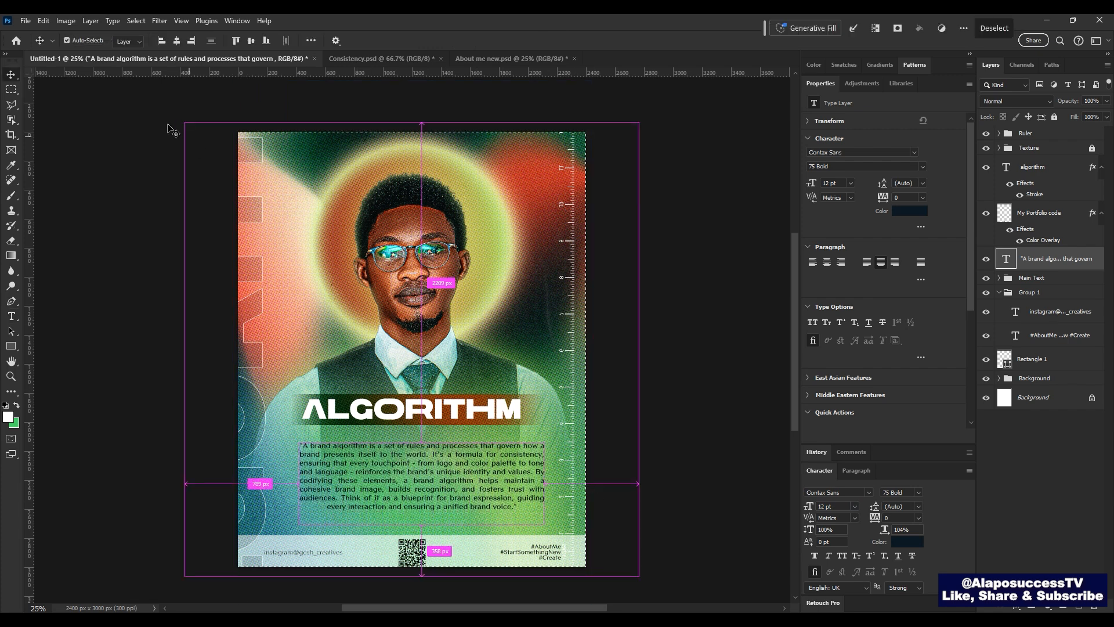
click(177, 40)
key(ctrl+d)
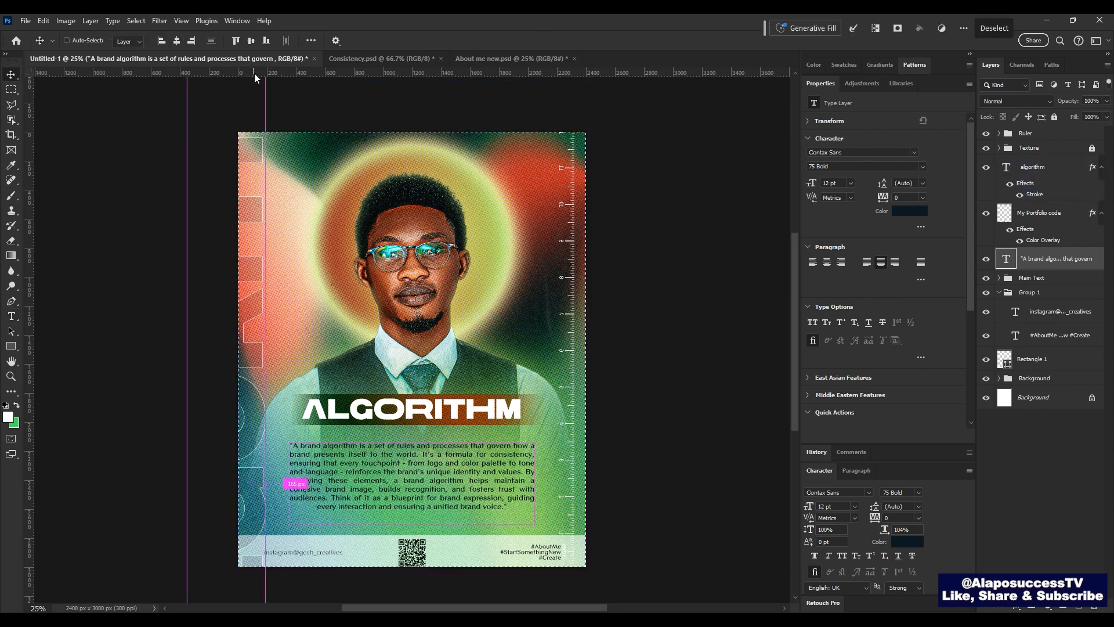
Step: Shorten the text box to fit the paragraph and set the text colour to white (ffffff)
key(t)
click(410, 481)
drag(412, 523, 412, 513)
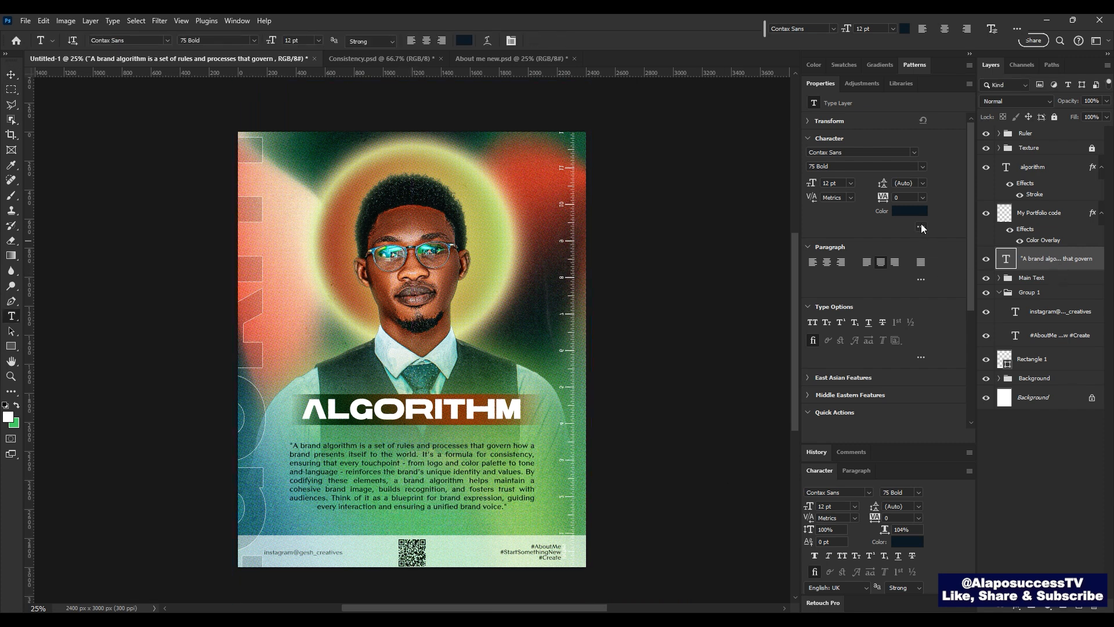
click(909, 211)
text(ffffff)
key(Return)
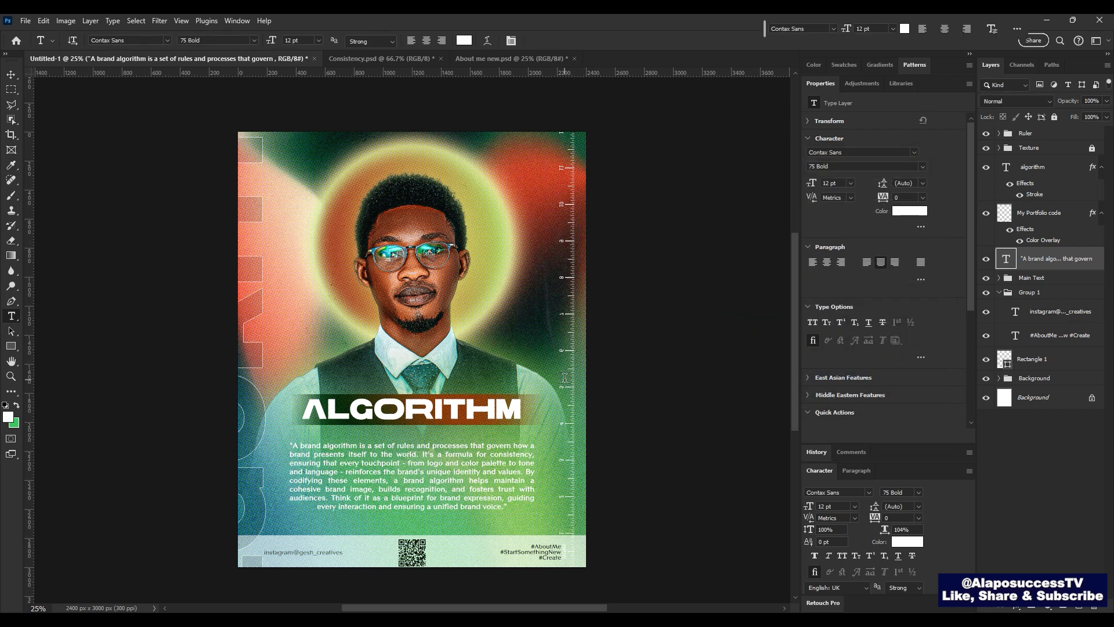
Step: Add a black-to-transparent linear gradient on a new layer above the Background group, running straight up from the canvas's lower edge to the man's collar
key(g)
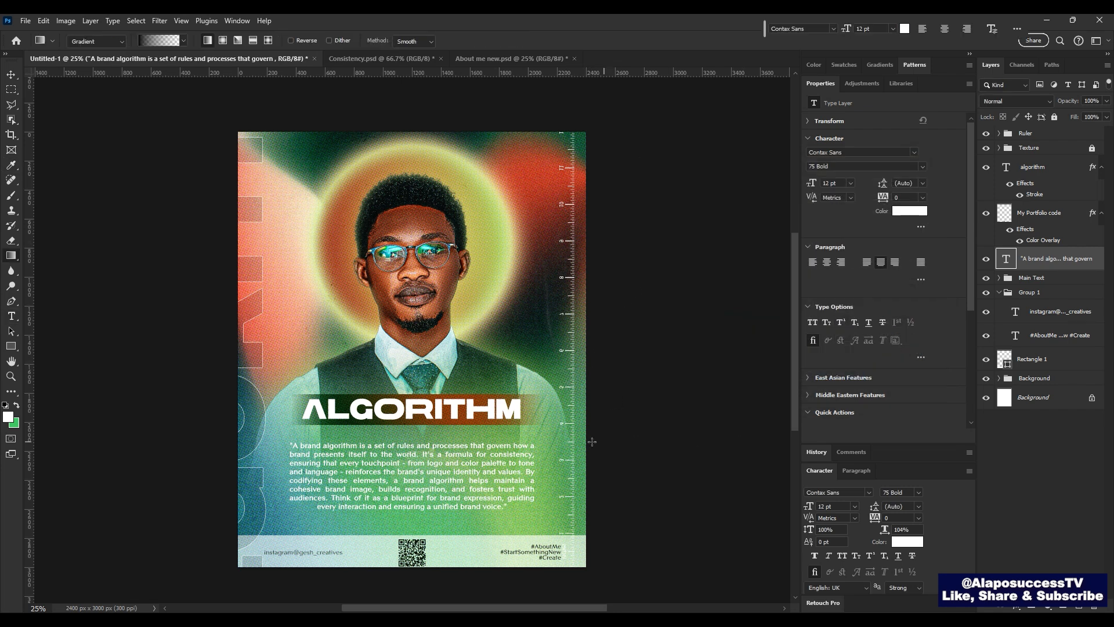
click(1000, 292)
click(1047, 331)
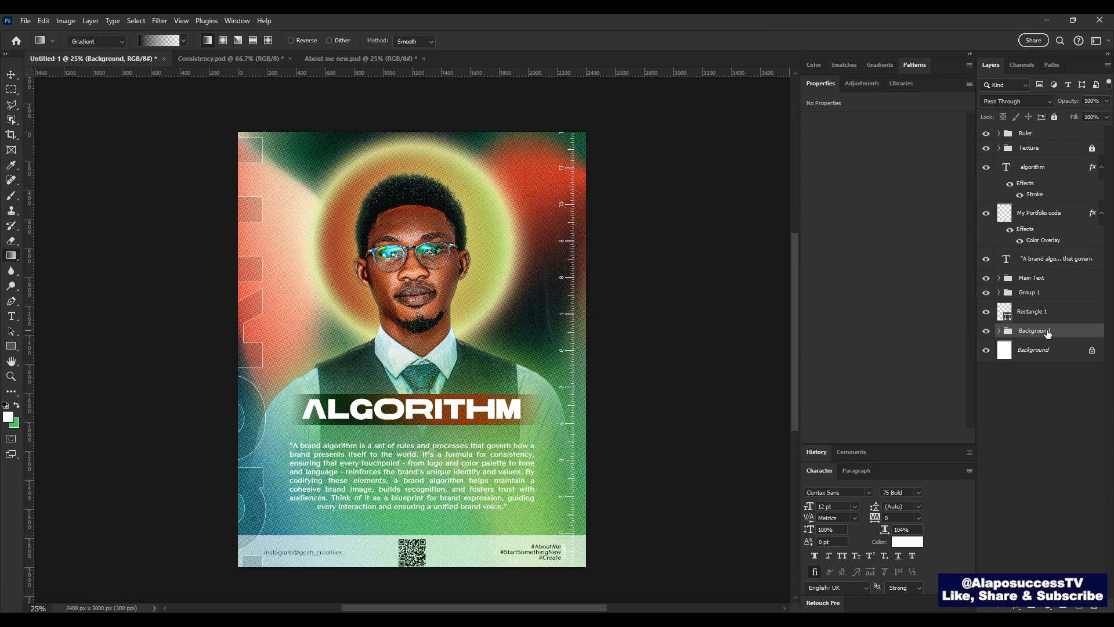
key(ctrl+shift+alt+n)
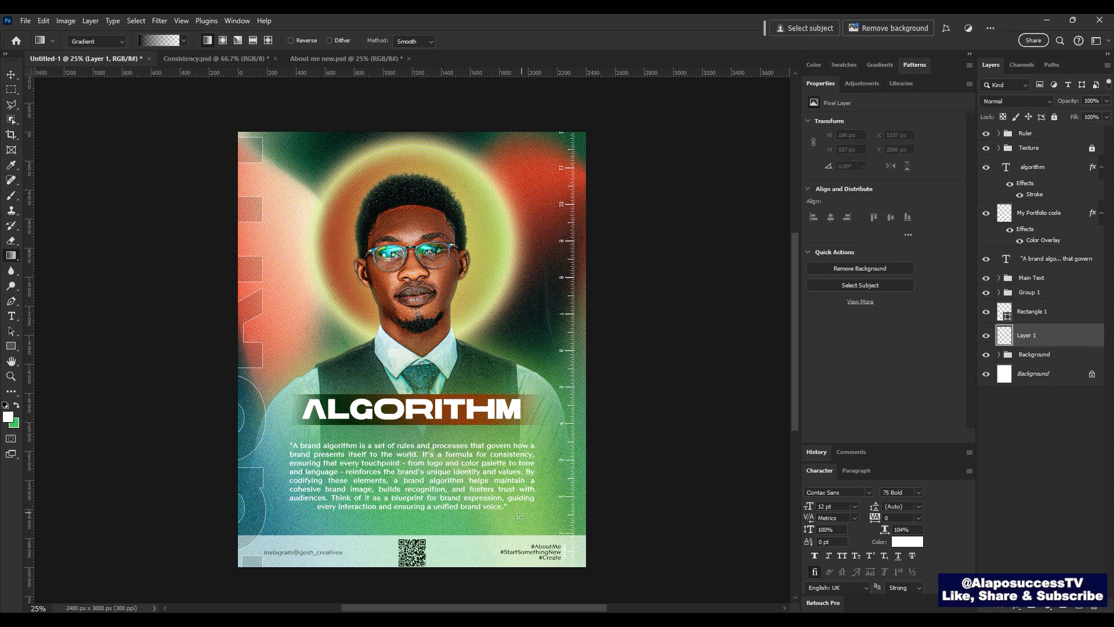
drag(410, 574, 407, 350)
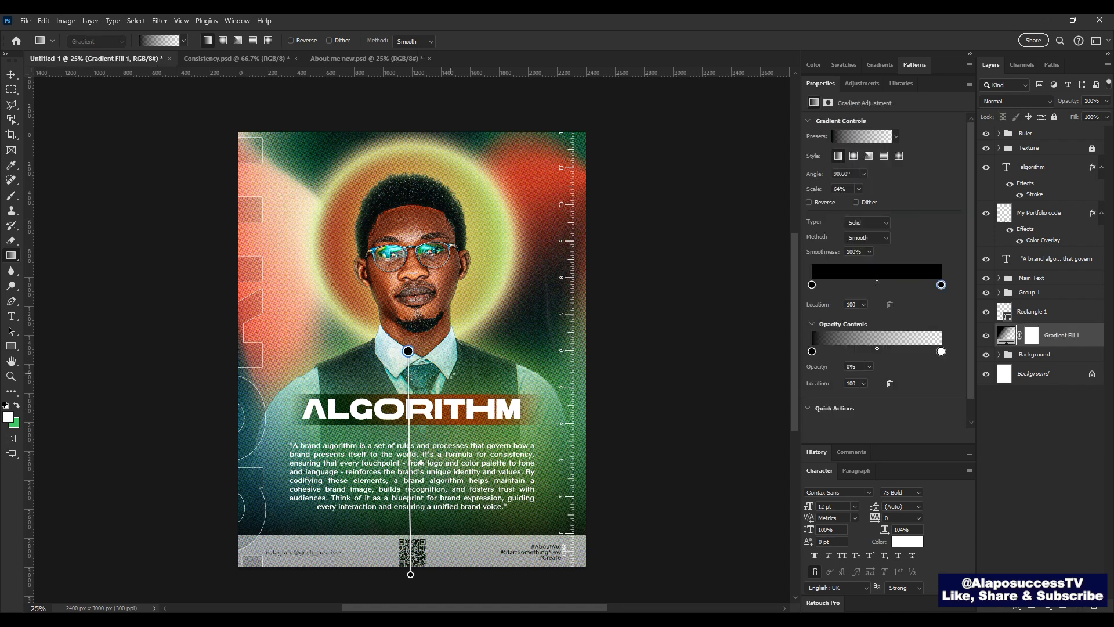
drag(411, 575, 408, 573)
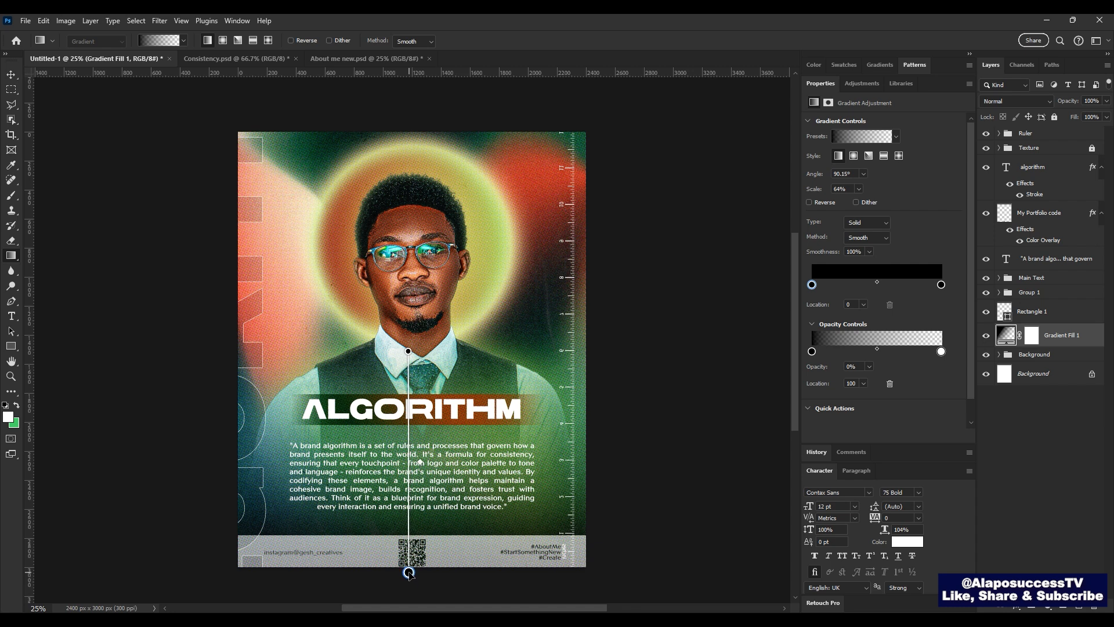
Step: Fine-tune the paragraph's vertical position, shifting it slightly down and back up towards the ALGORITHM title
key(v)
drag(406, 485, 405, 489)
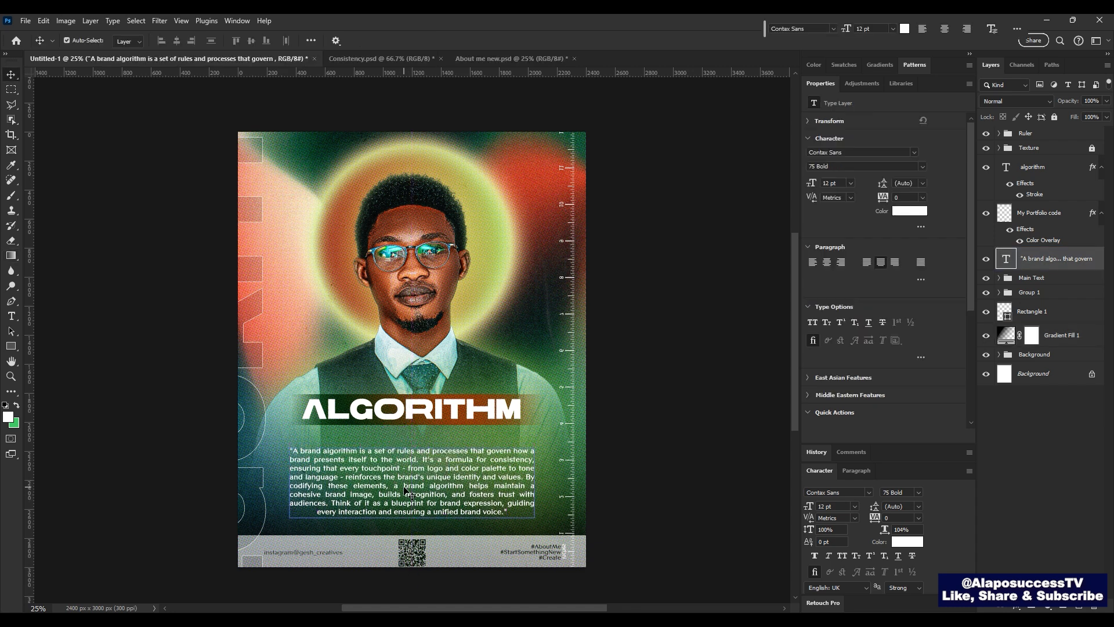
click(430, 336)
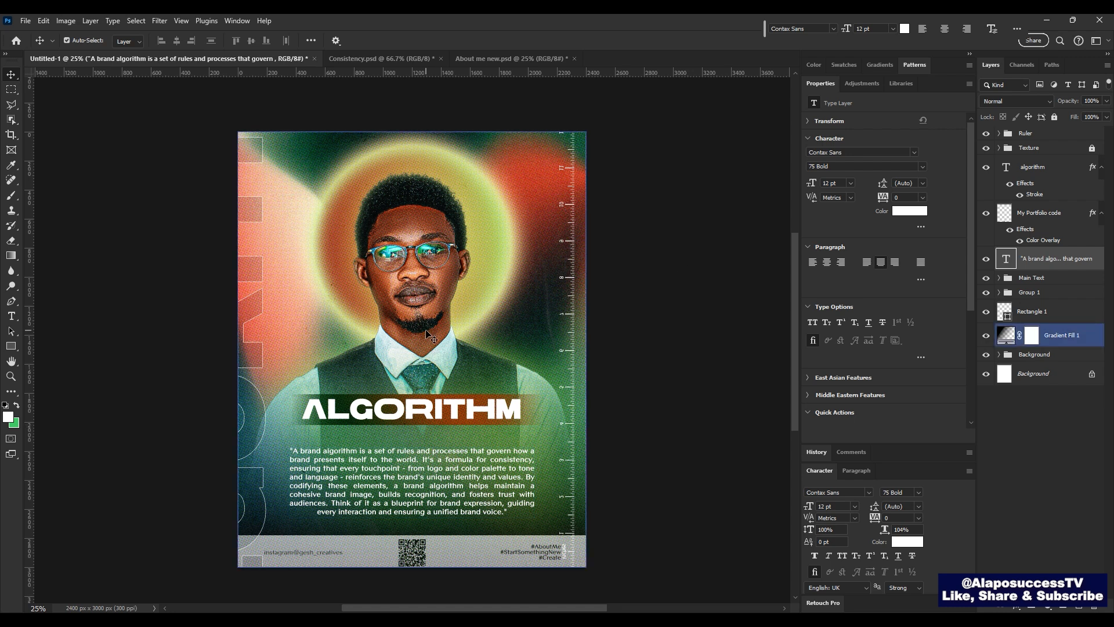
key(shift+Up)
key(shift+Up)
key(shift+Up)
key(shift+Up)
key(shift+Up)
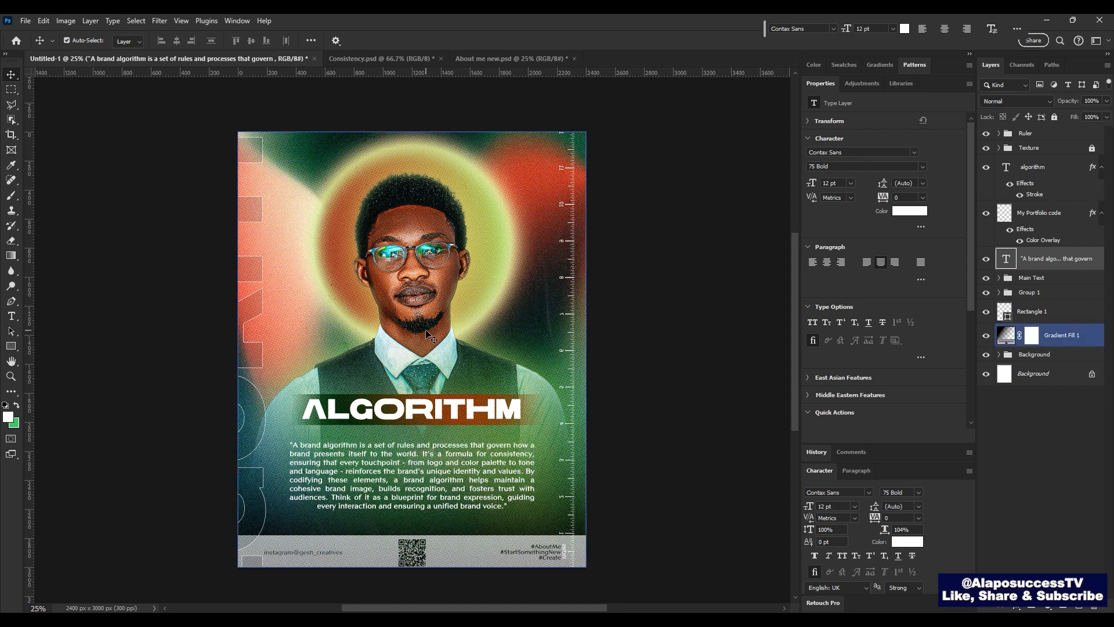